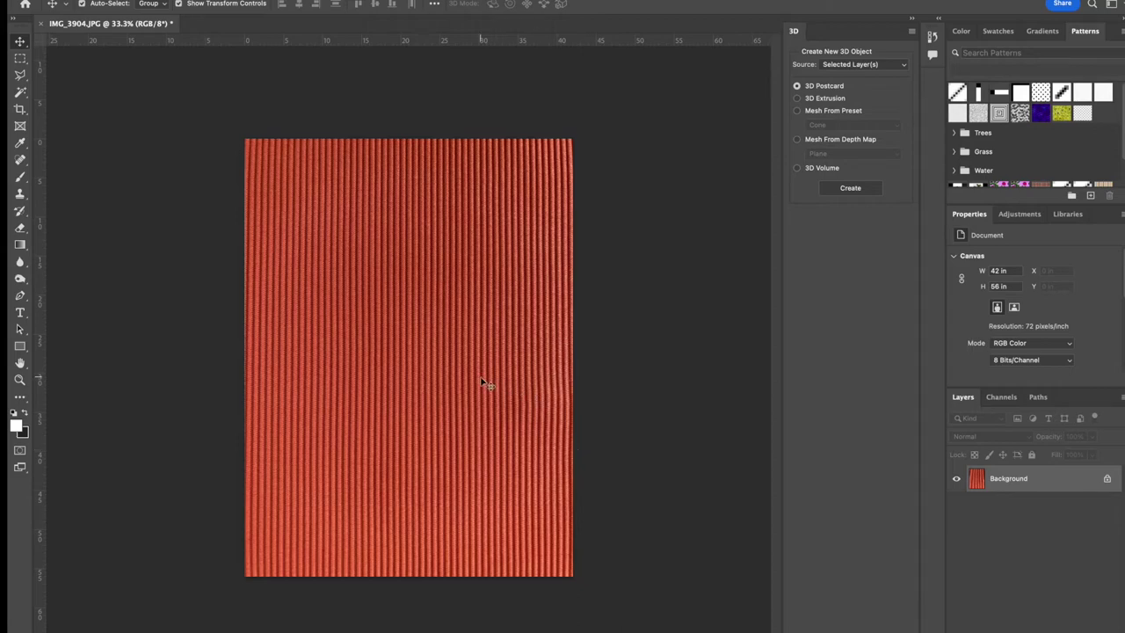
scroll(481, 384, "up", 3, "alt")
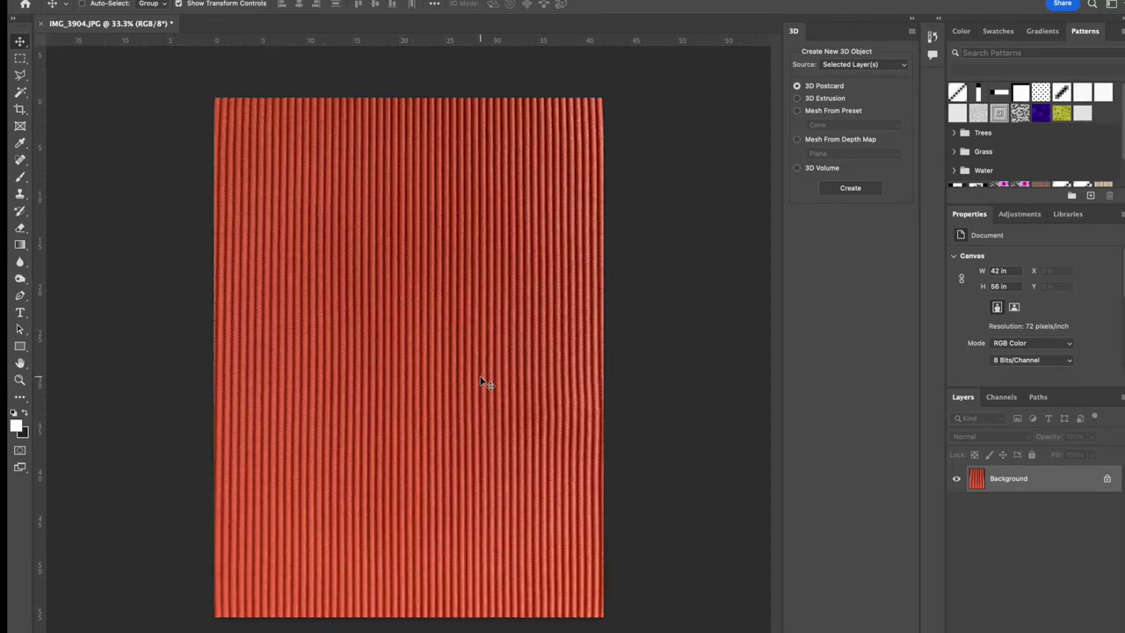
scroll(481, 384, "up", 1, "alt")
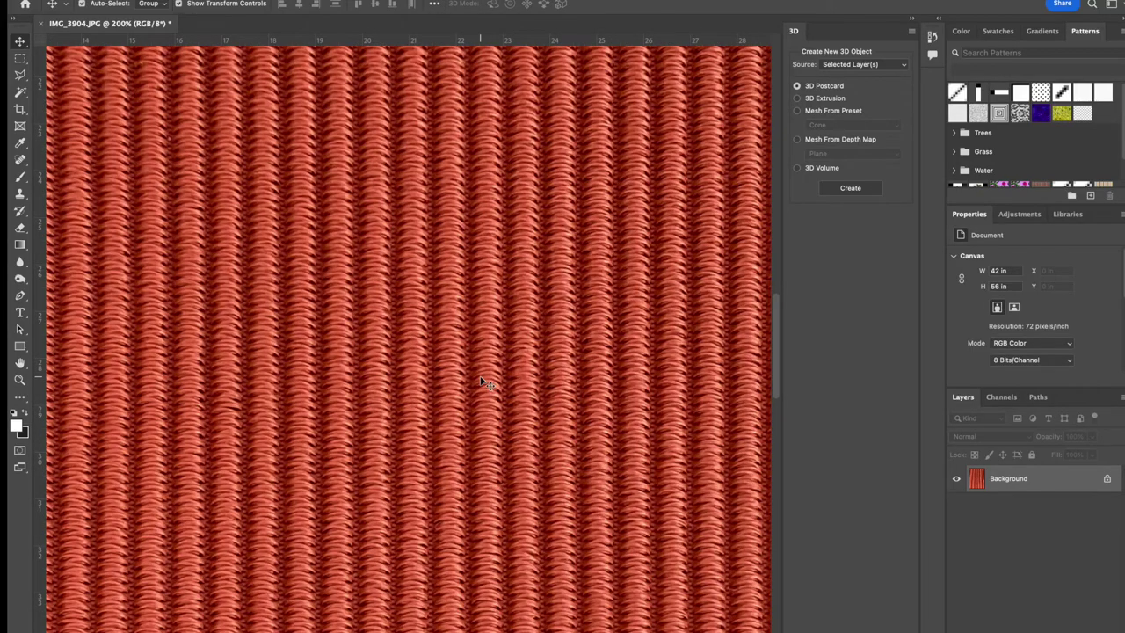
scroll(482, 383, "down", 1, "alt")
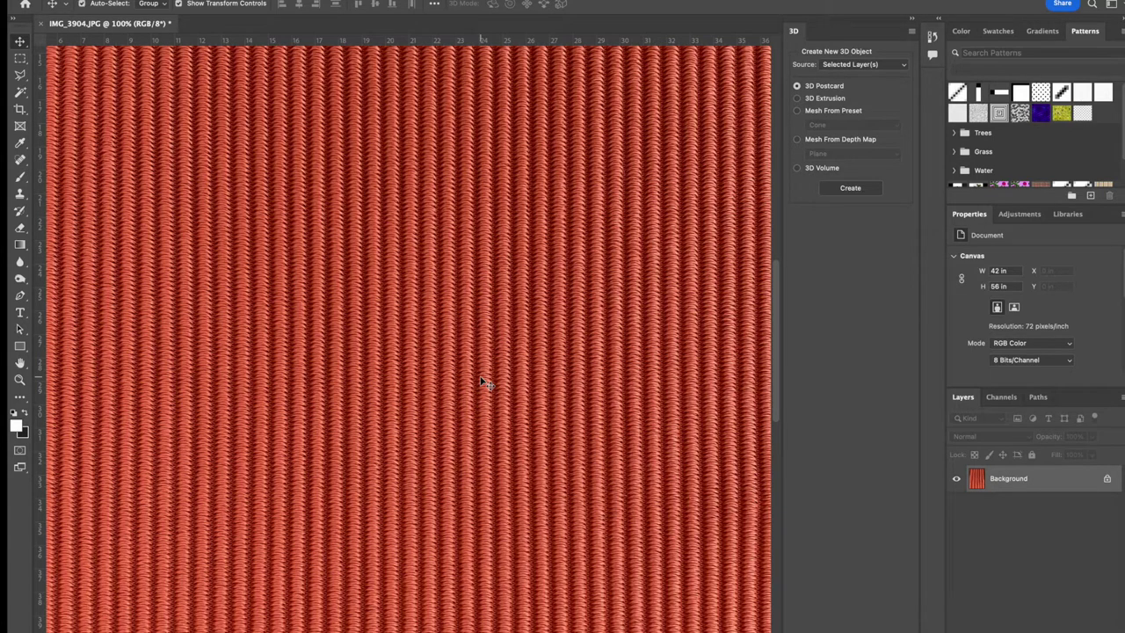
scroll(482, 383, "down", 2, "alt")
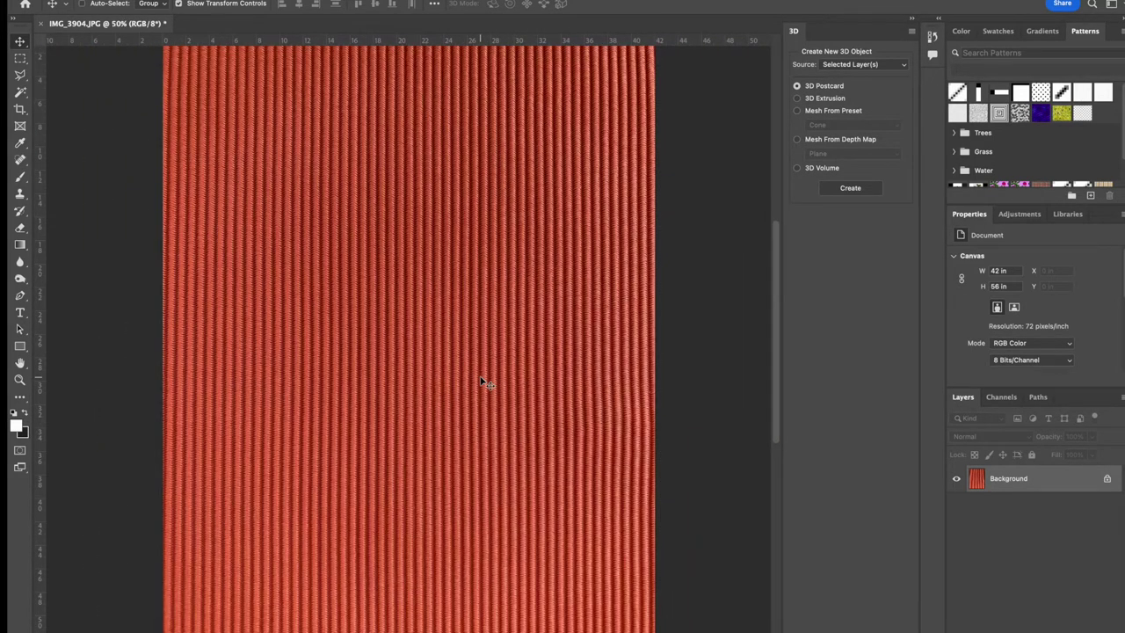
scroll(481, 383, "down", 1, "alt")
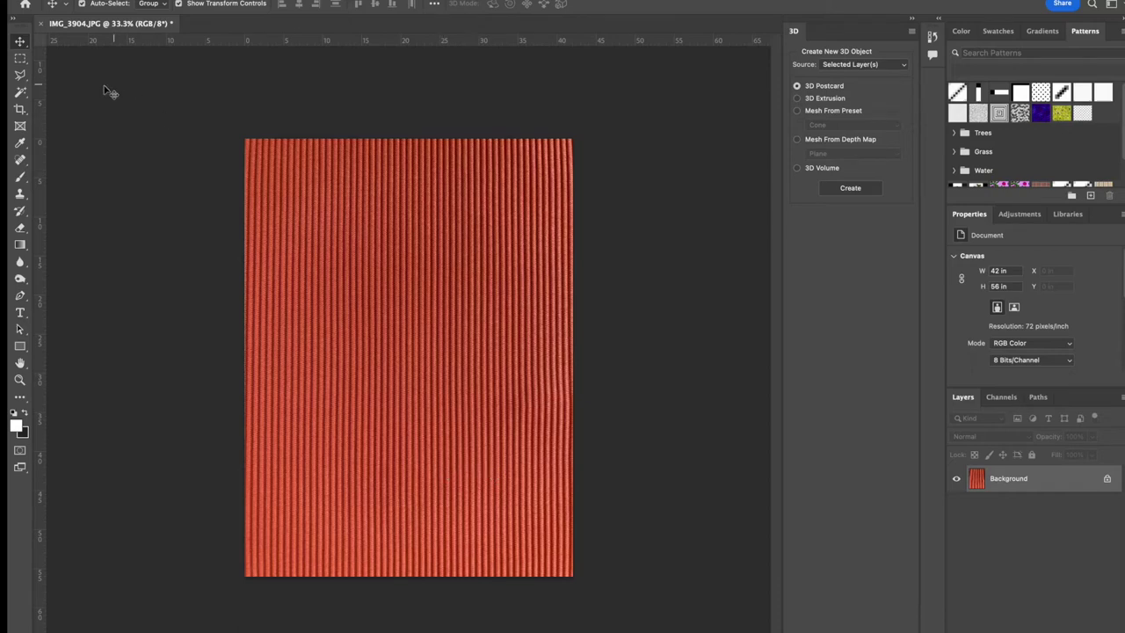
- Select a rectangular area about 11.8 × 11.1 in near the lower right of the red ribbed texture and copy it
left_click(20, 58)
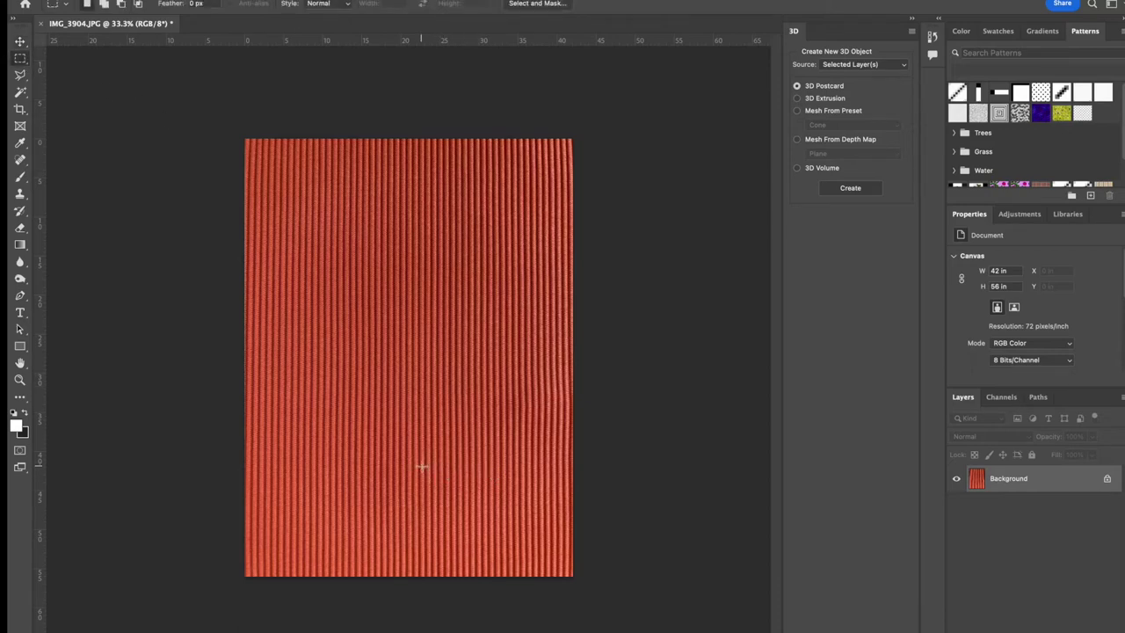
left_click_drag(457, 487, 514, 552)
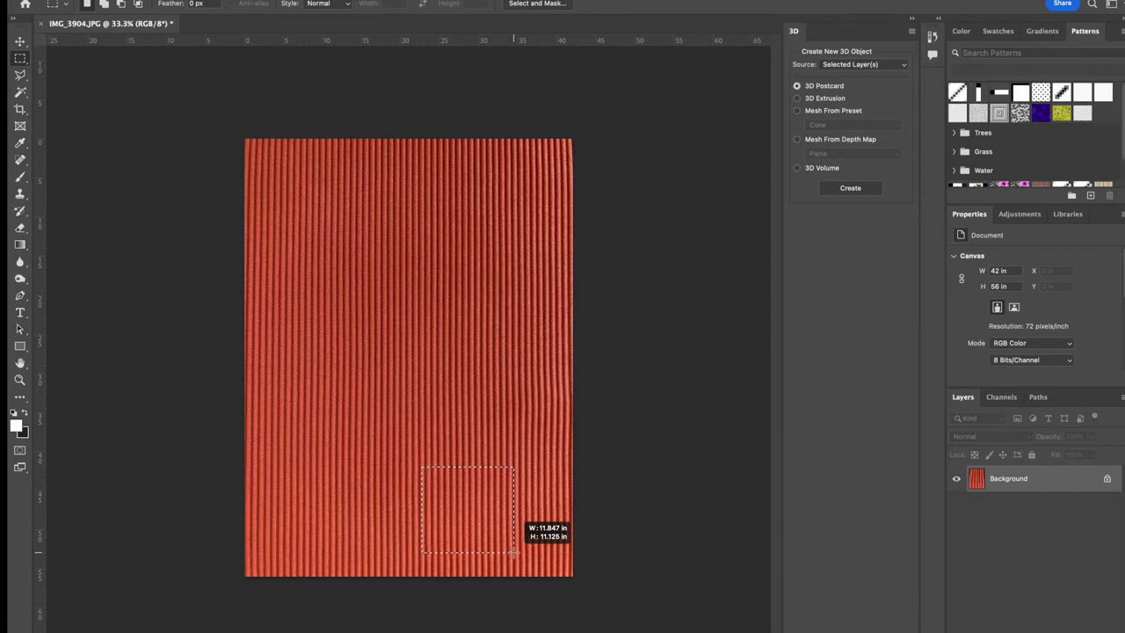
left_click_drag(514, 552, 514, 552)
left_click_drag(515, 552, 515, 552)
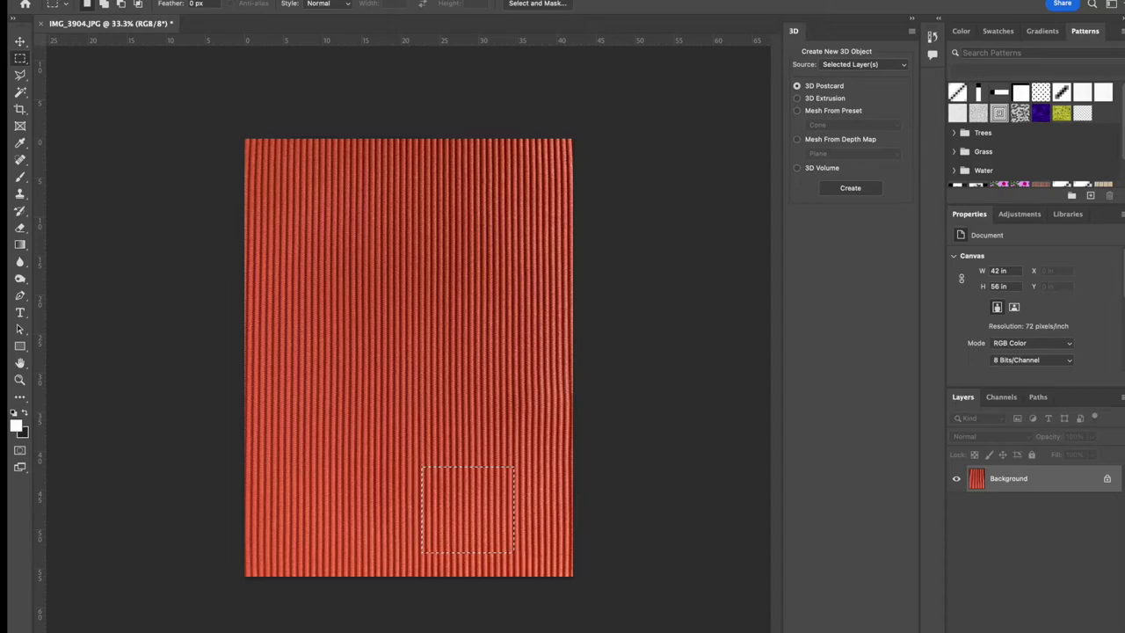
left_click(105, 0)
- Create a new 4 × 4 in document at 150 ppi and paste the copied texture swatch into it
left_click(110, 0)
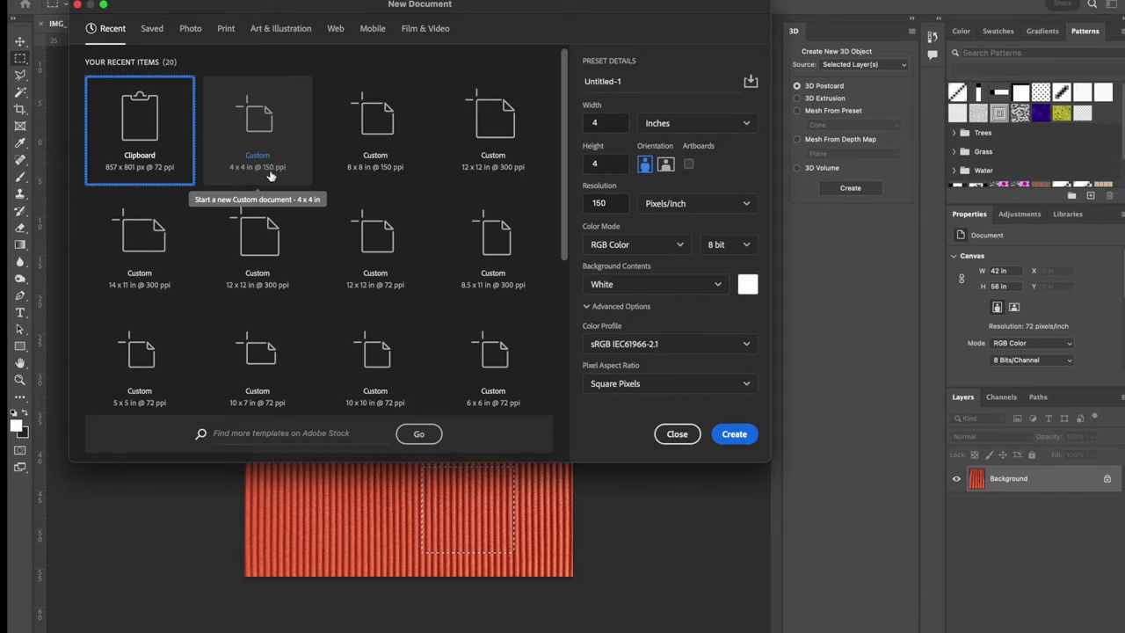
double_click(265, 126)
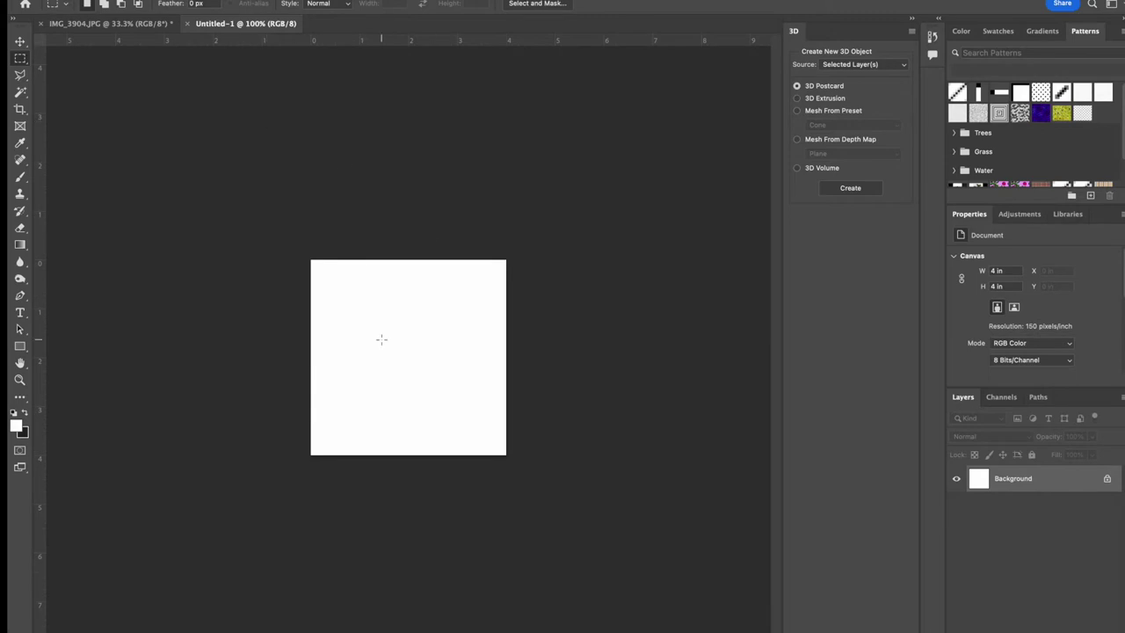
key("ctrl+v")
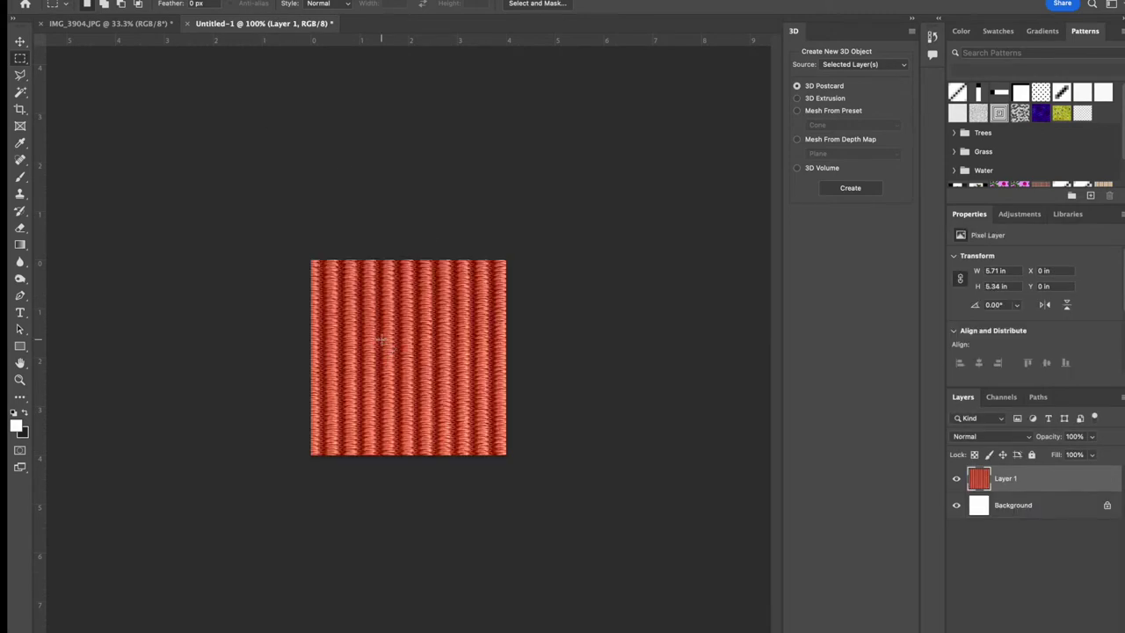
- Scale the pasted swatch down to about 1.07 × 1.01 in and align it with the canvas's upper-left corner
left_click(19, 42)
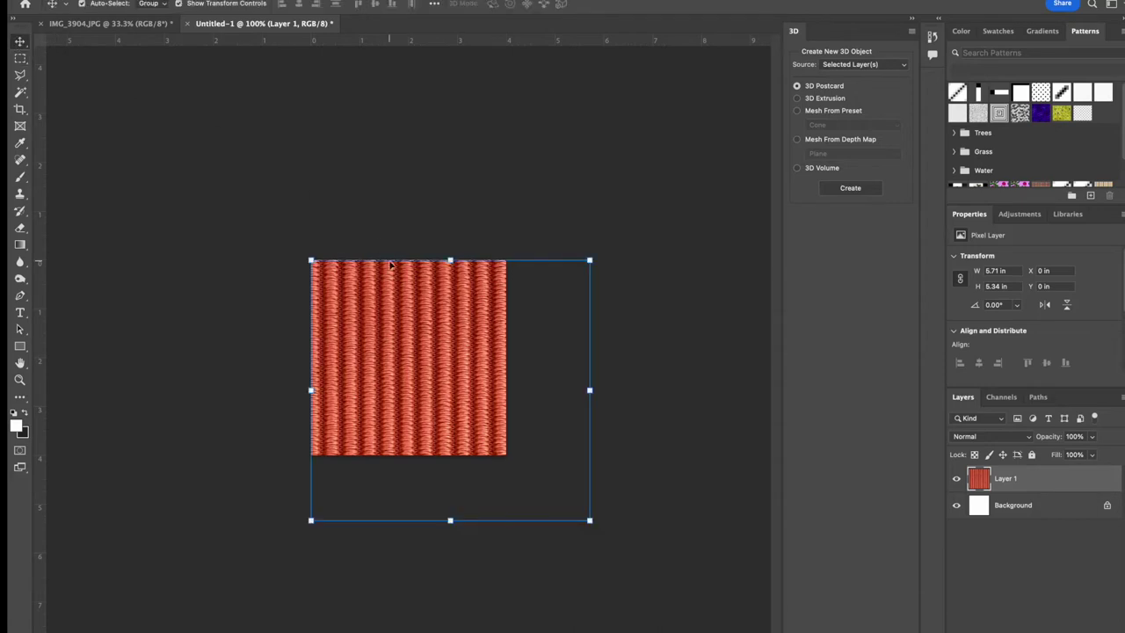
left_click_drag(590, 520, 352, 317)
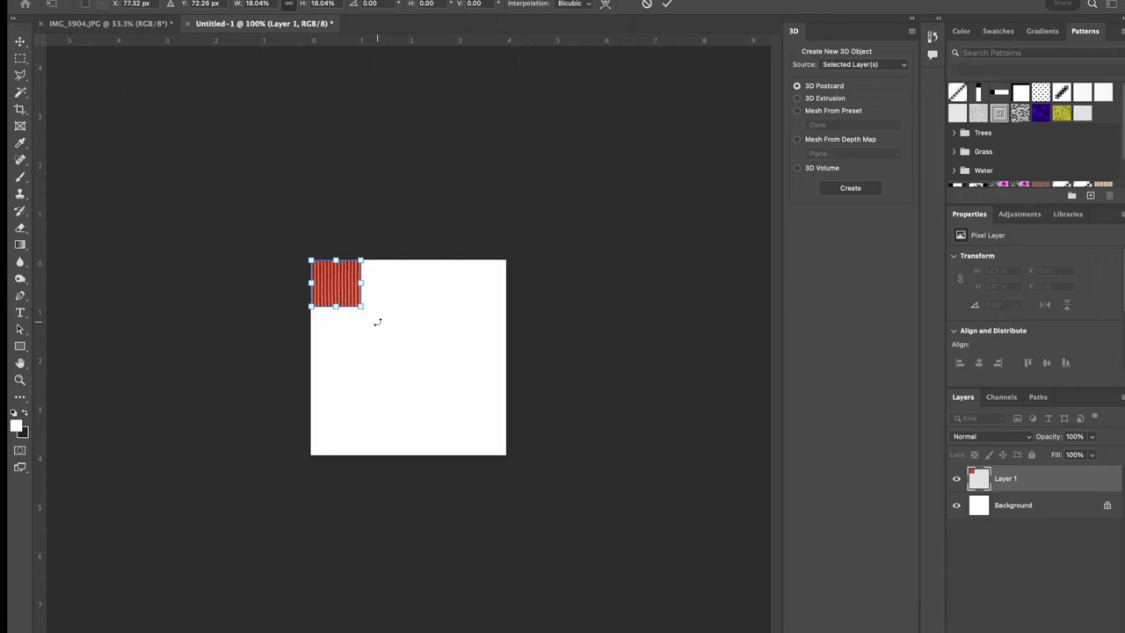
key("super+equal")
key("super+equal")
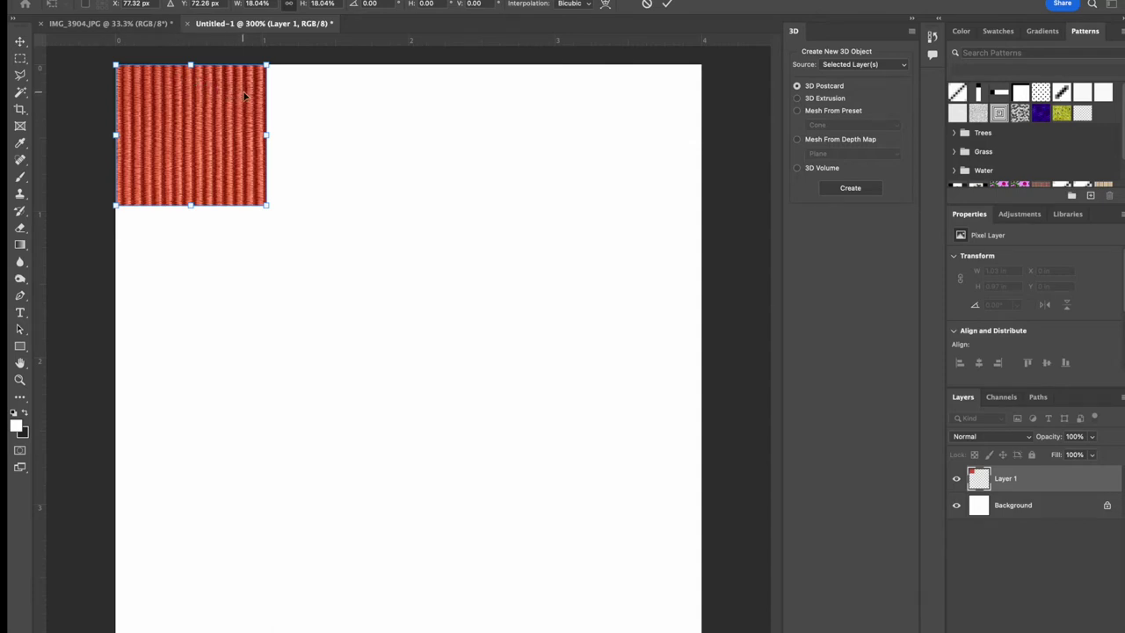
left_click_drag(267, 66, 278, 62)
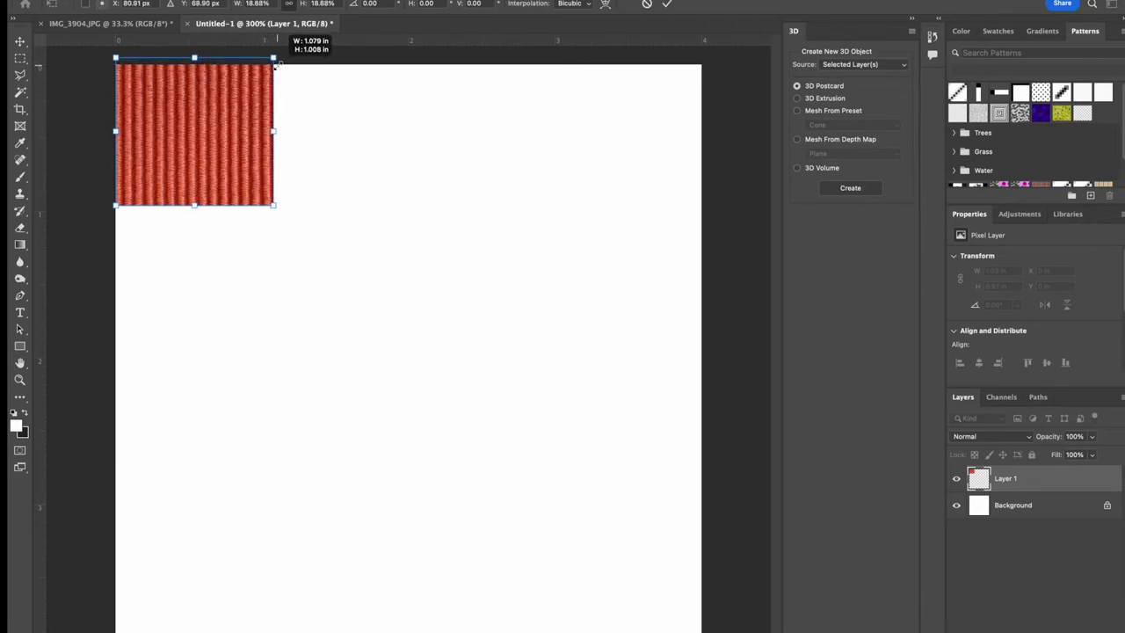
left_click_drag(278, 64, 275, 65)
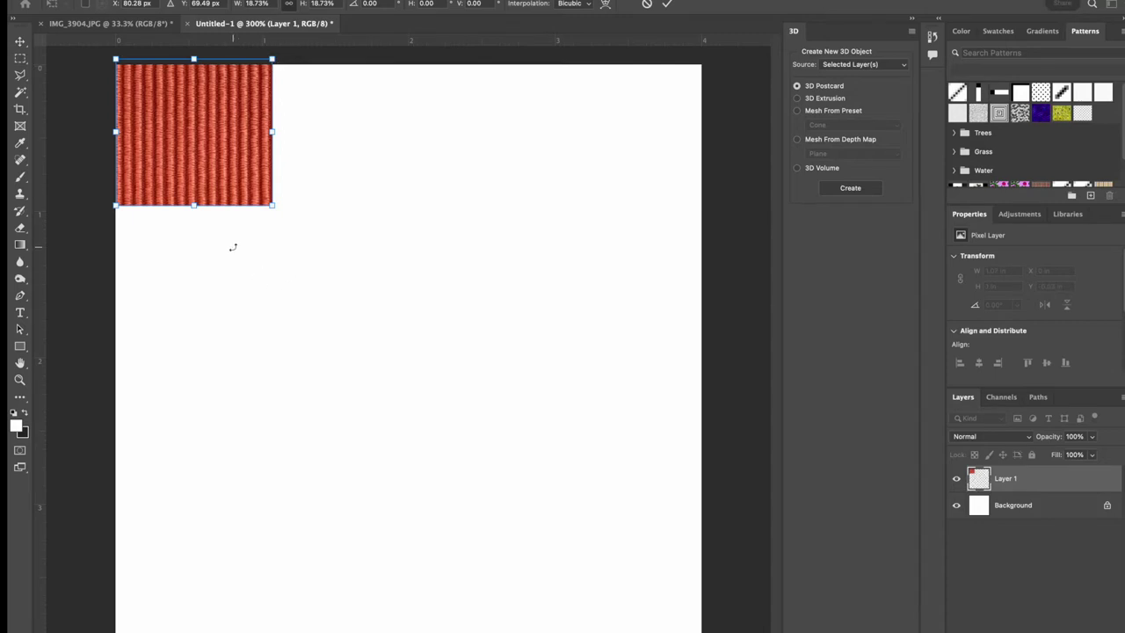
key("Return")
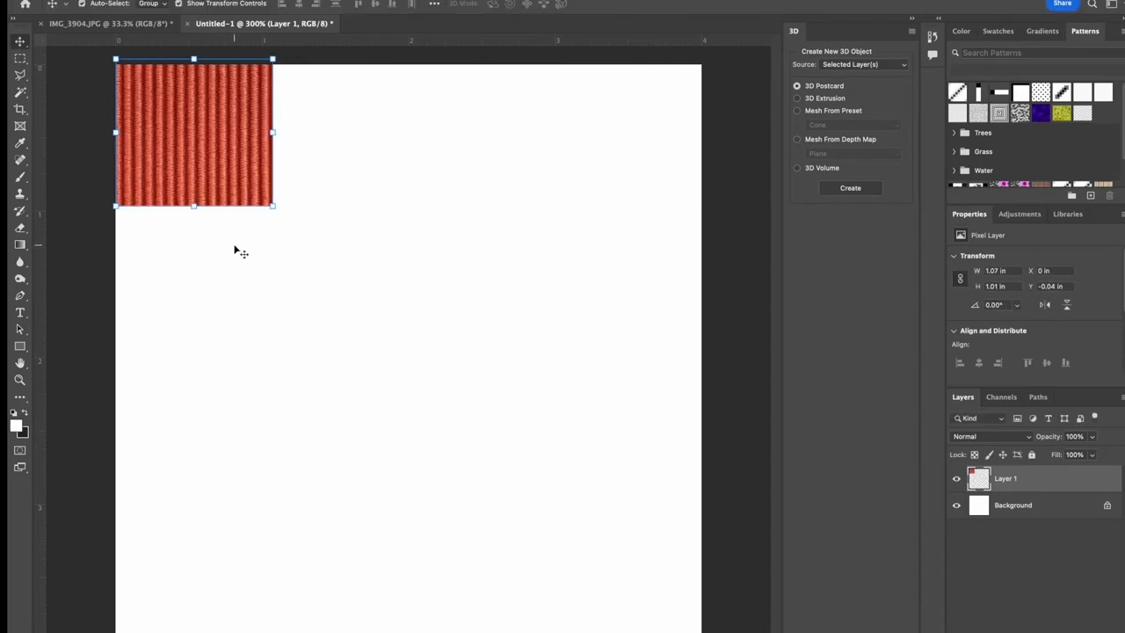
left_click_drag(231, 192, 232, 195)
left_click(345, 239)
- Place a second copy of the swatch beside the first at about X 1.01 in, Y 0 in, overlapping its edge slightly
left_click(170, 155)
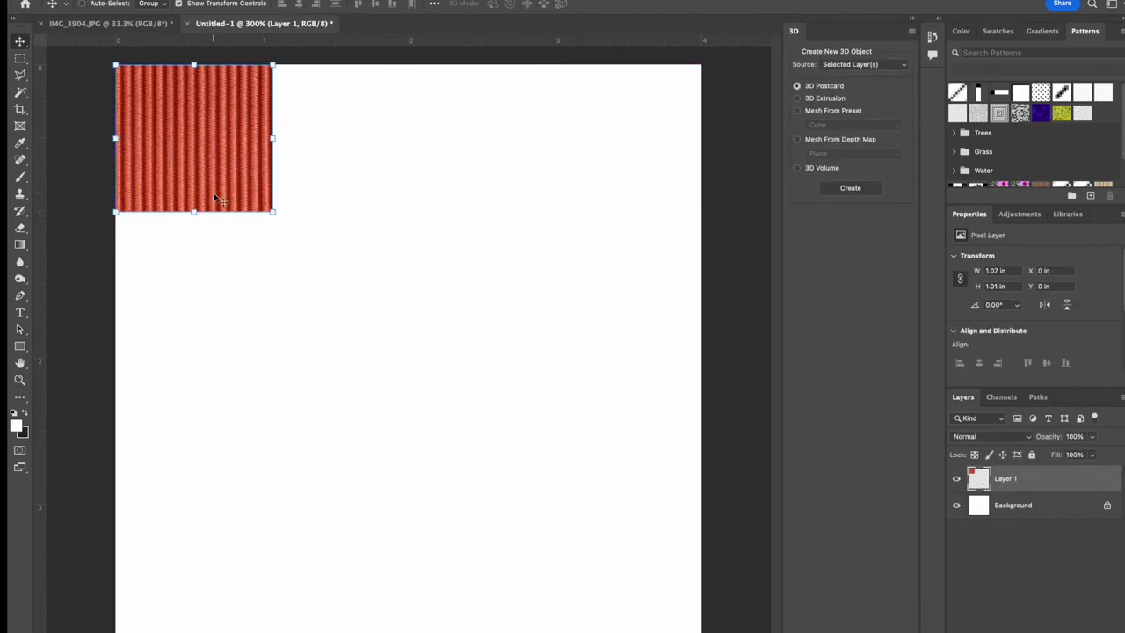
key("super+v")
left_click_drag(420, 324, 341, 140)
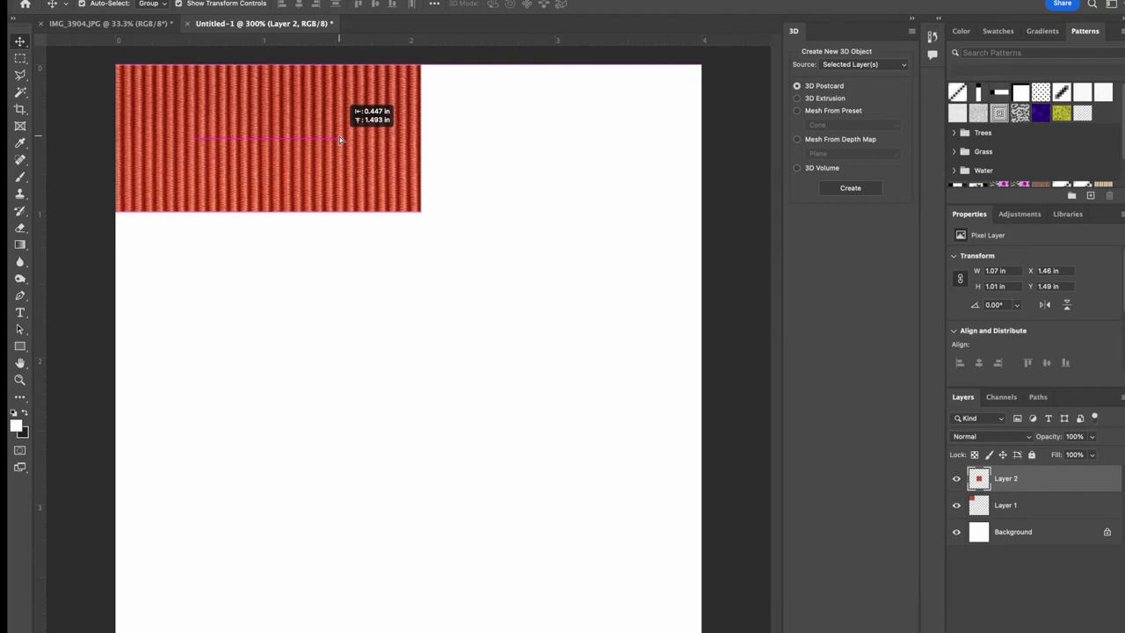
left_click_drag(339, 136, 340, 136)
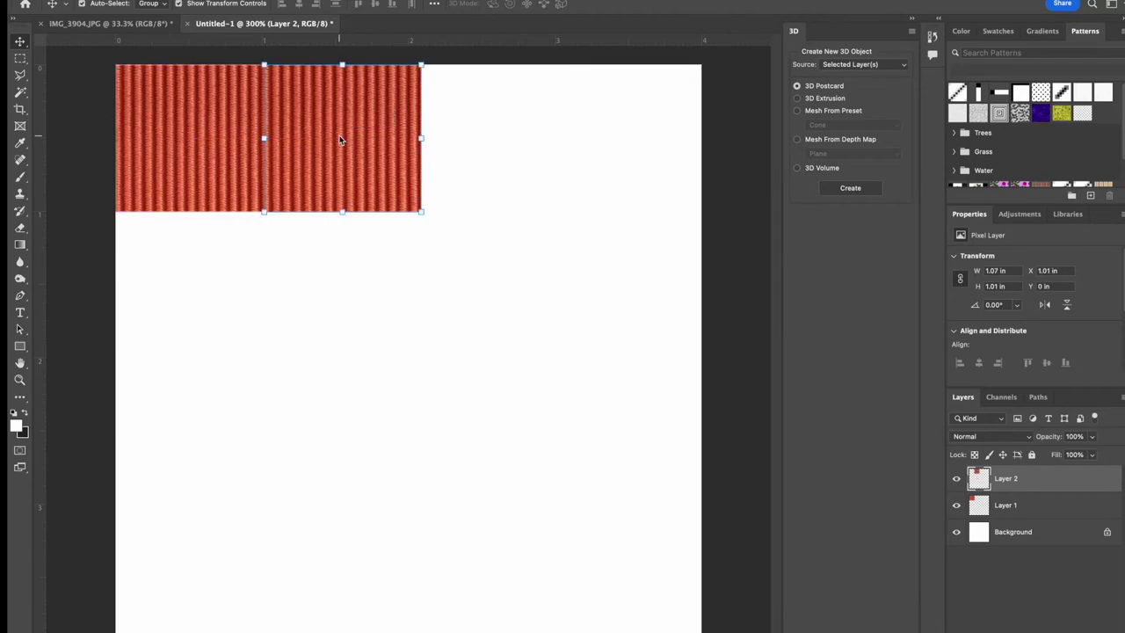
left_click(374, 273)
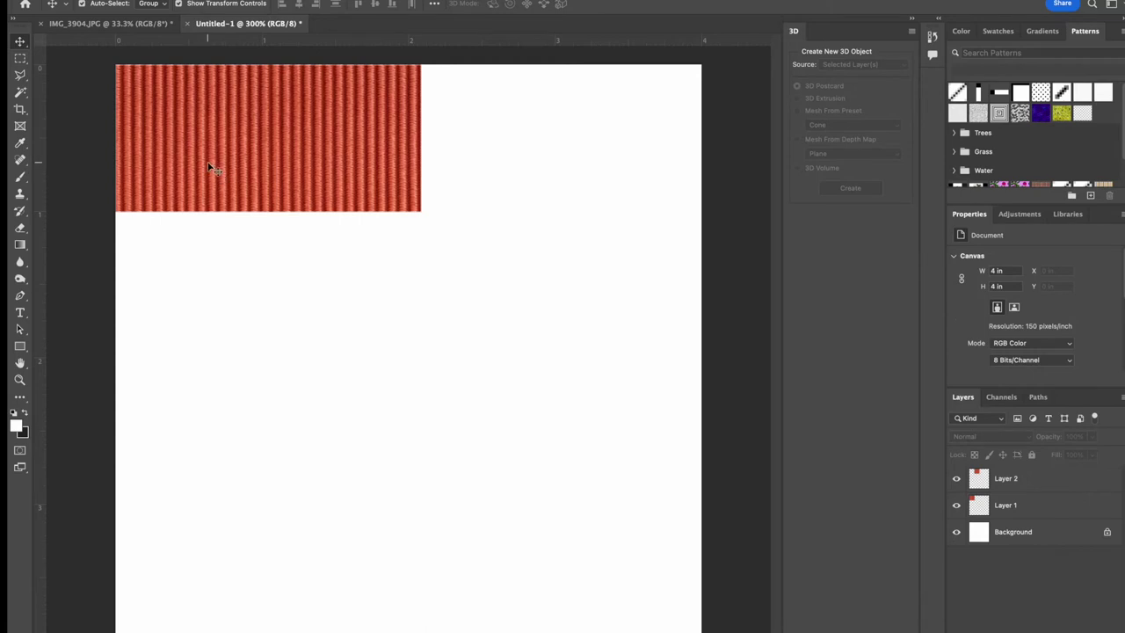
- Paste a third swatch along the canvas's upper edge, extending the ribbed row to about 2.45 in wide
key("ctrl+v")
left_click_drag(379, 366, 367, 155)
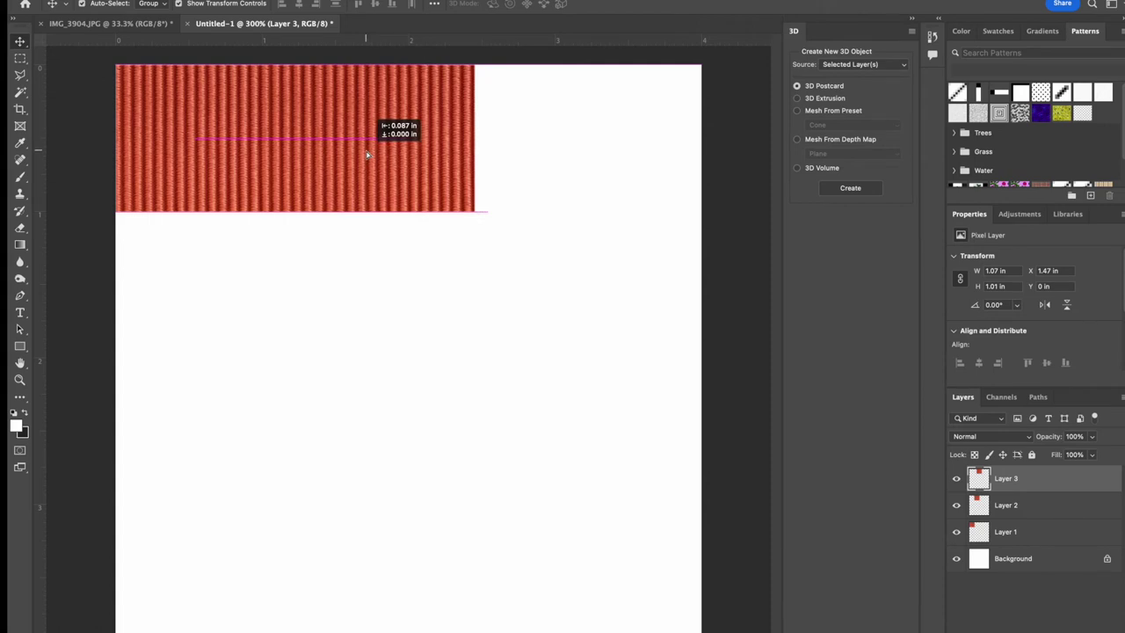
left_click_drag(367, 154, 366, 150)
left_click(387, 234)
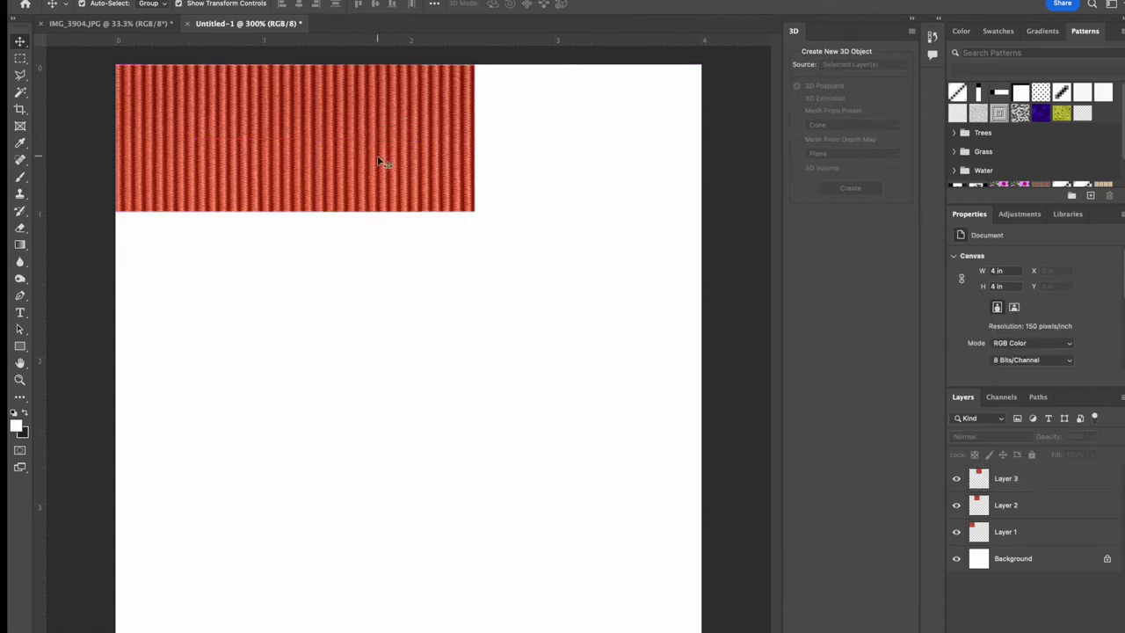
- Paste a fourth swatch along the upper edge, extending the ribbed row to about 3.47 in wide
key("ctrl+v")
left_click_drag(422, 376, 557, 155)
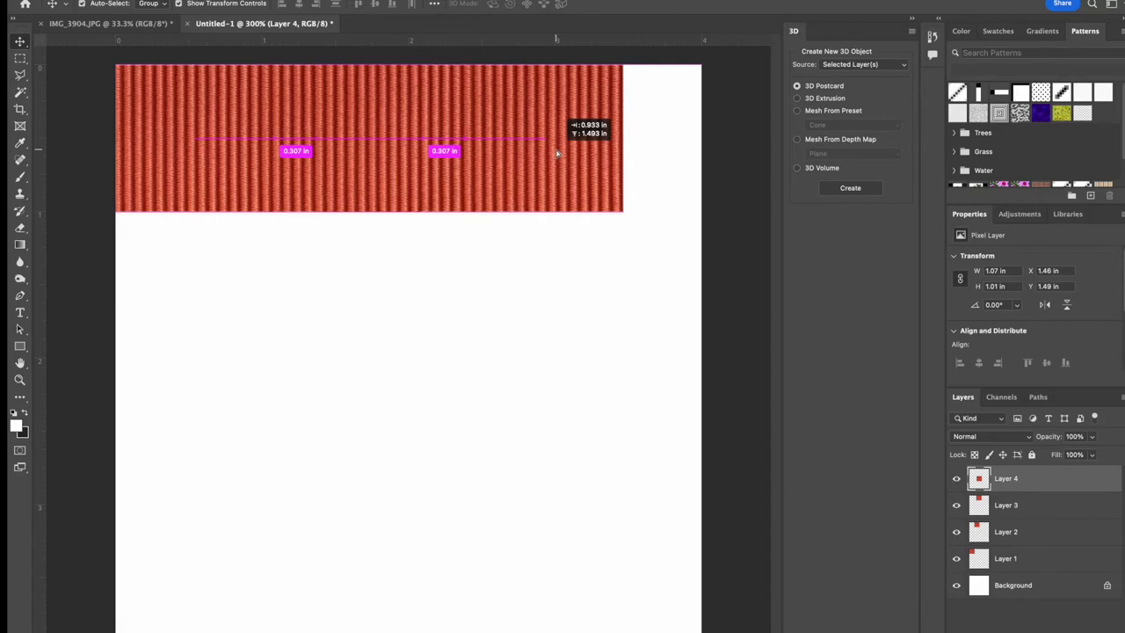
left_click_drag(557, 155, 556, 155)
left_click(518, 288)
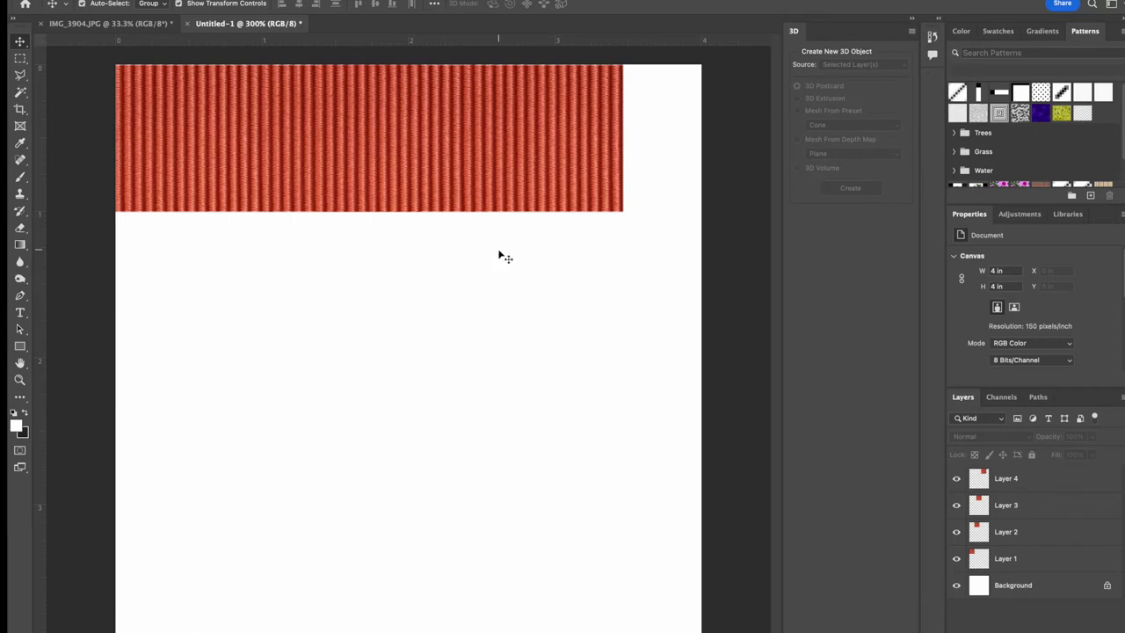
- Paste a fifth swatch at about X 3.26 in, Y 0 in to complete the row across the canvas width
key("ctrl+v")
left_click_drag(431, 336, 681, 119)
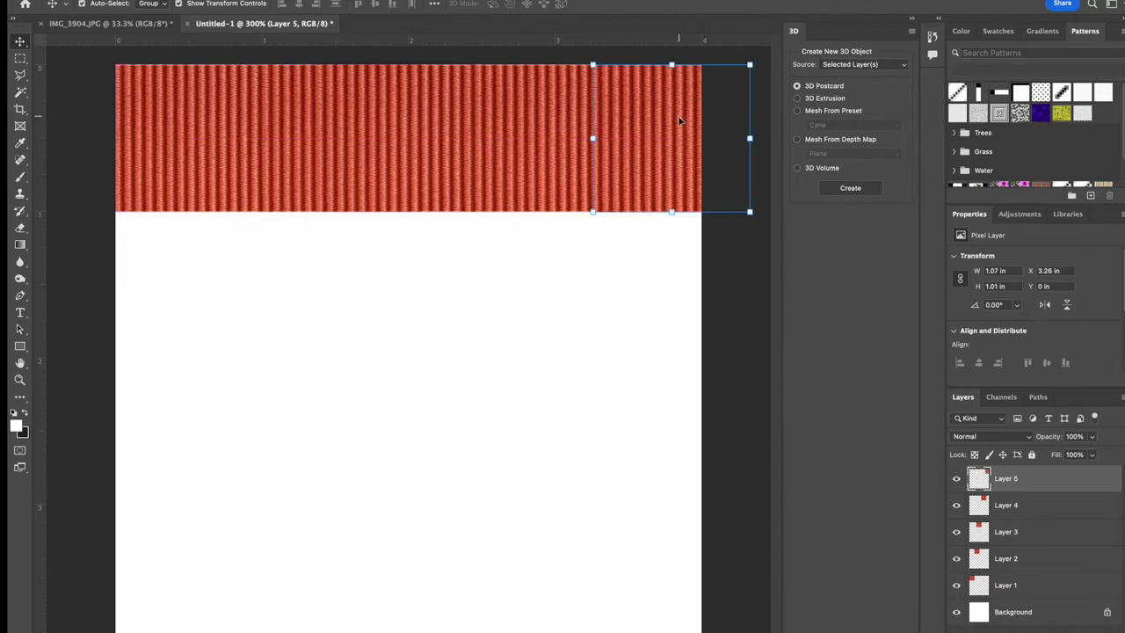
left_click(264, 323)
left_click_drag(214, 171, 206, 167)
left_click(312, 278)
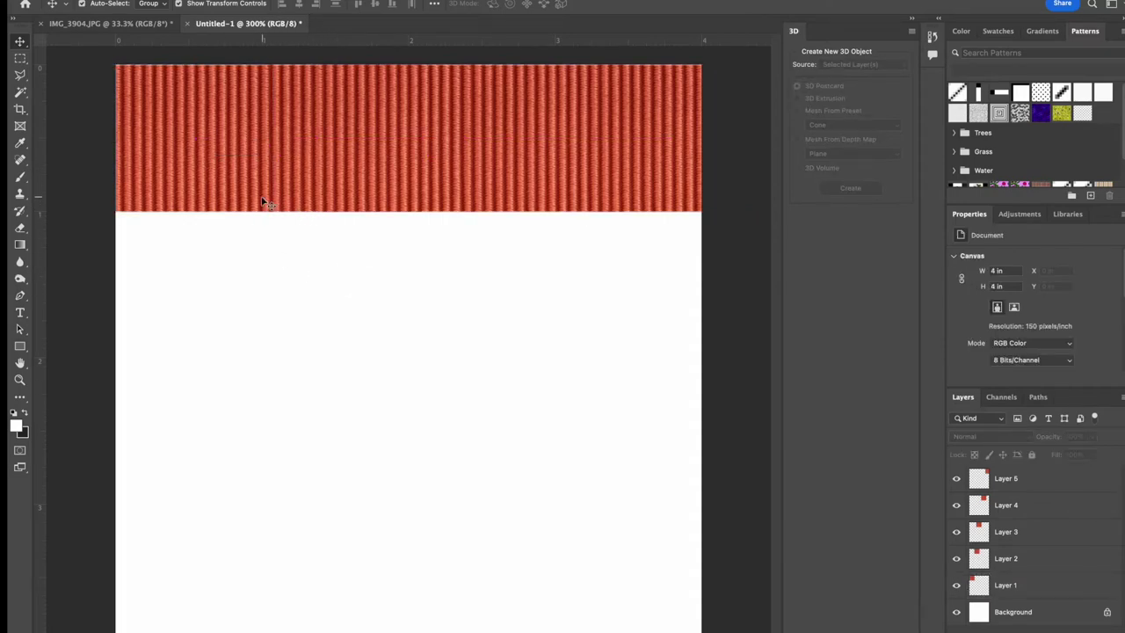
- Select all five swatch layers, Layer 1 to Layer 5, and merge them into one strip
left_click(204, 152)
left_click(373, 186, "shift")
left_click(519, 173, "shift")
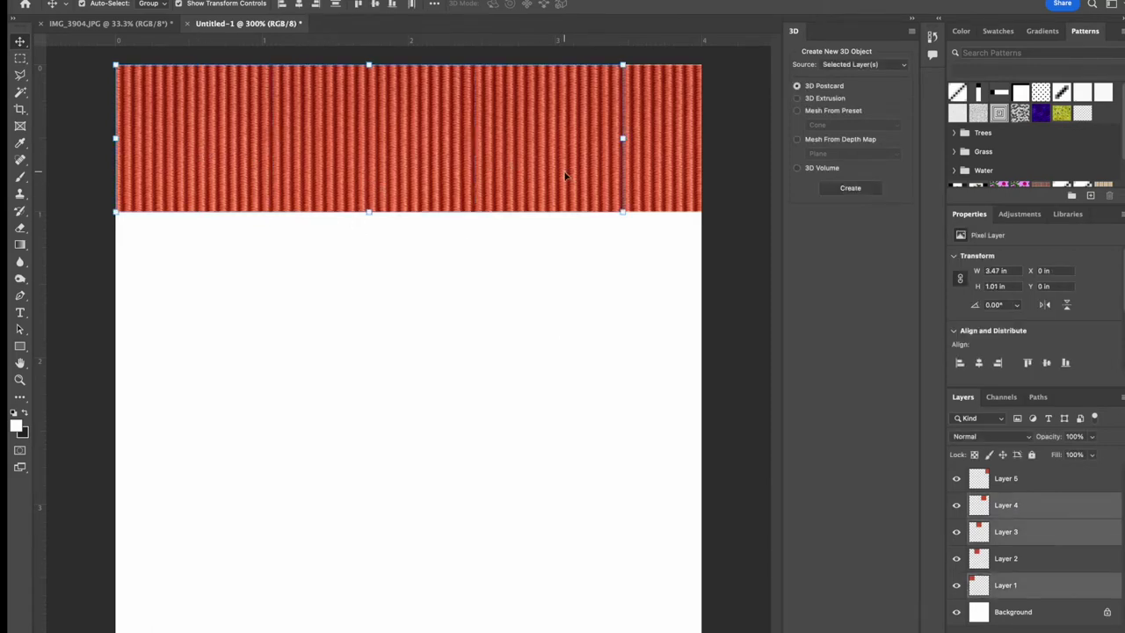
left_click(647, 187, "shift")
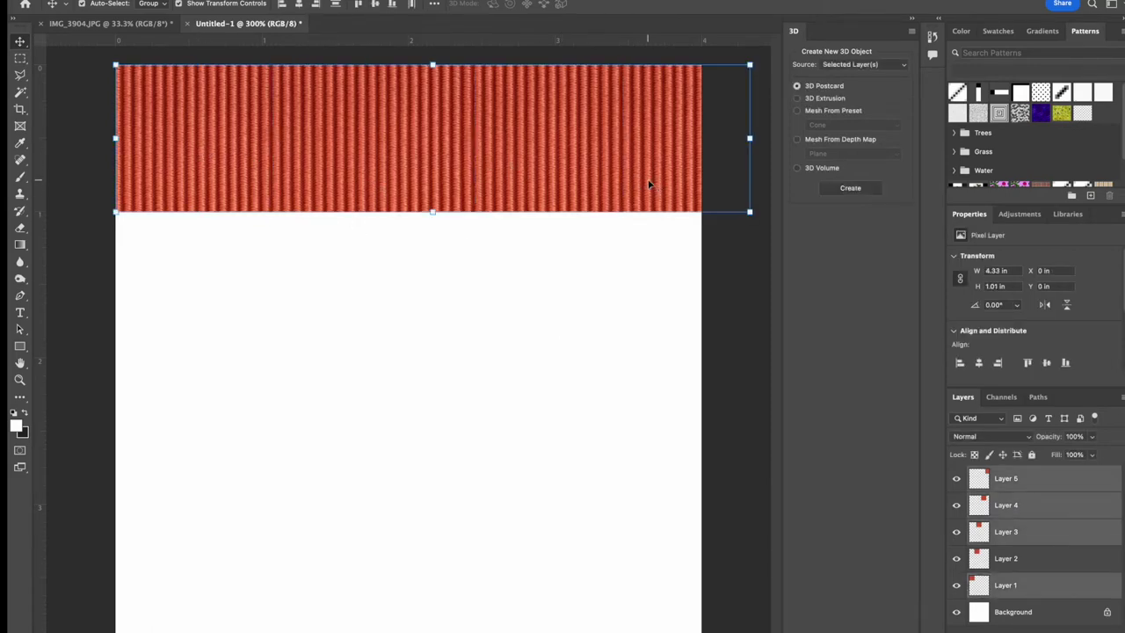
left_click(1055, 564, "shift")
left_click(1037, 534, "shift")
left_click(1034, 475, "shift")
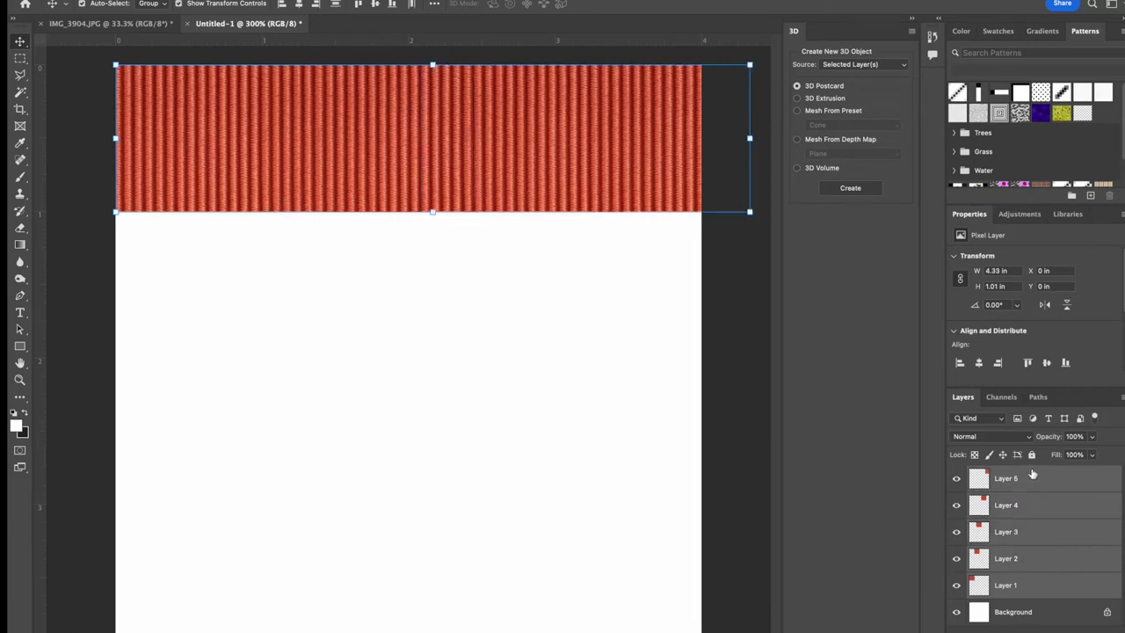
right_click(1017, 529)
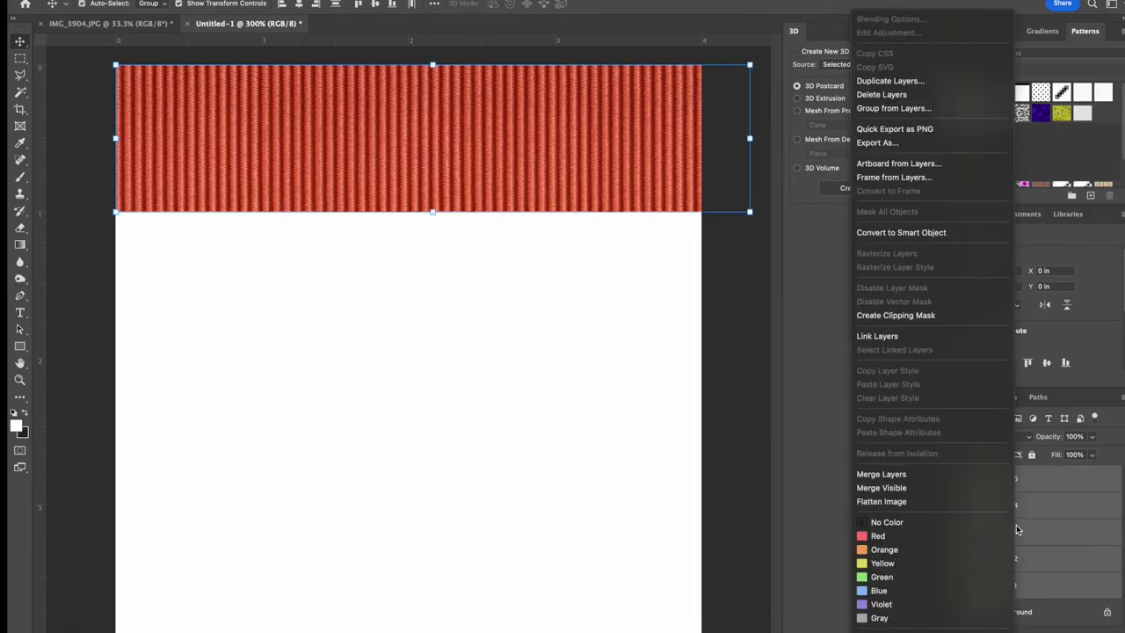
left_click(921, 475)
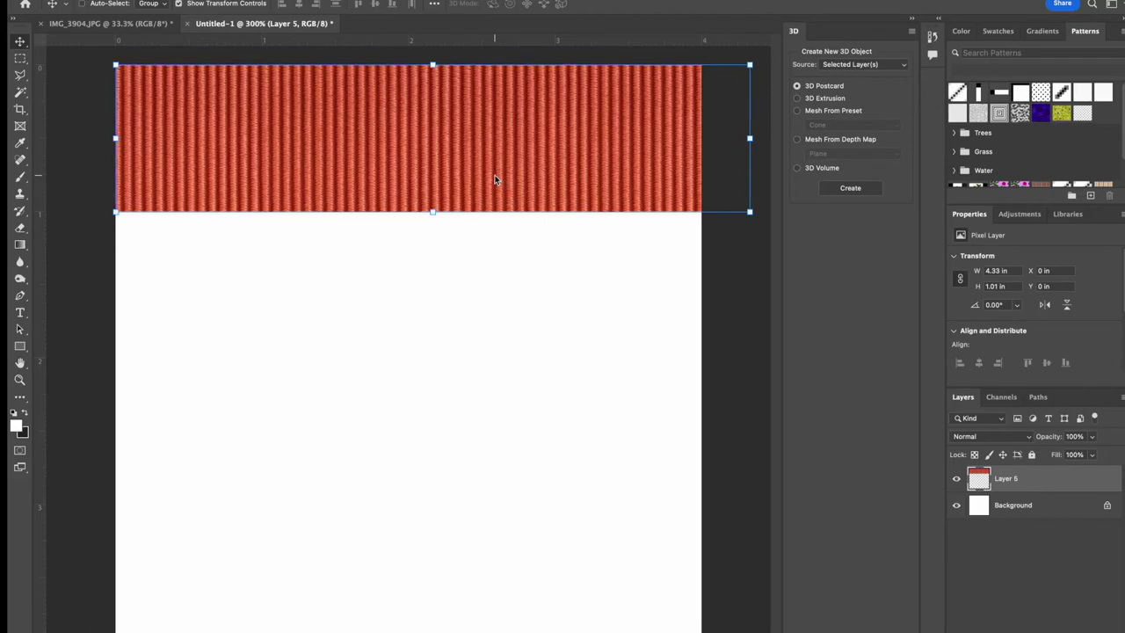
- Try placing a duplicate of the merged strip lower on the canvas, at about Y 2.17 in
left_click_drag(497, 181, 451, 320, "alt")
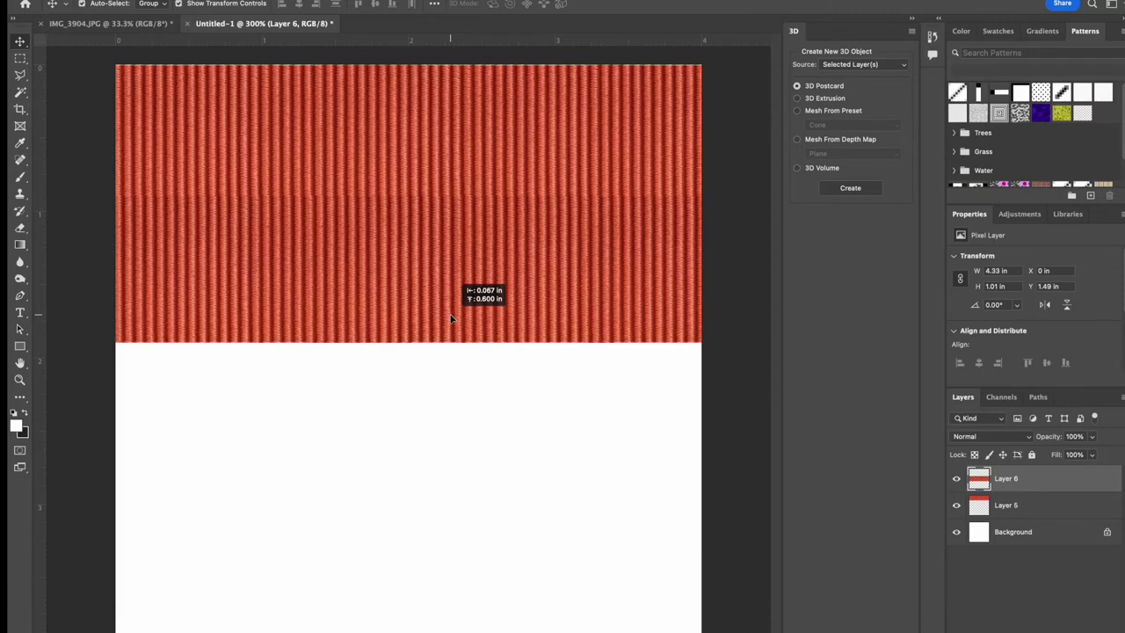
left_click_drag(451, 319, 458, 502, "alt")
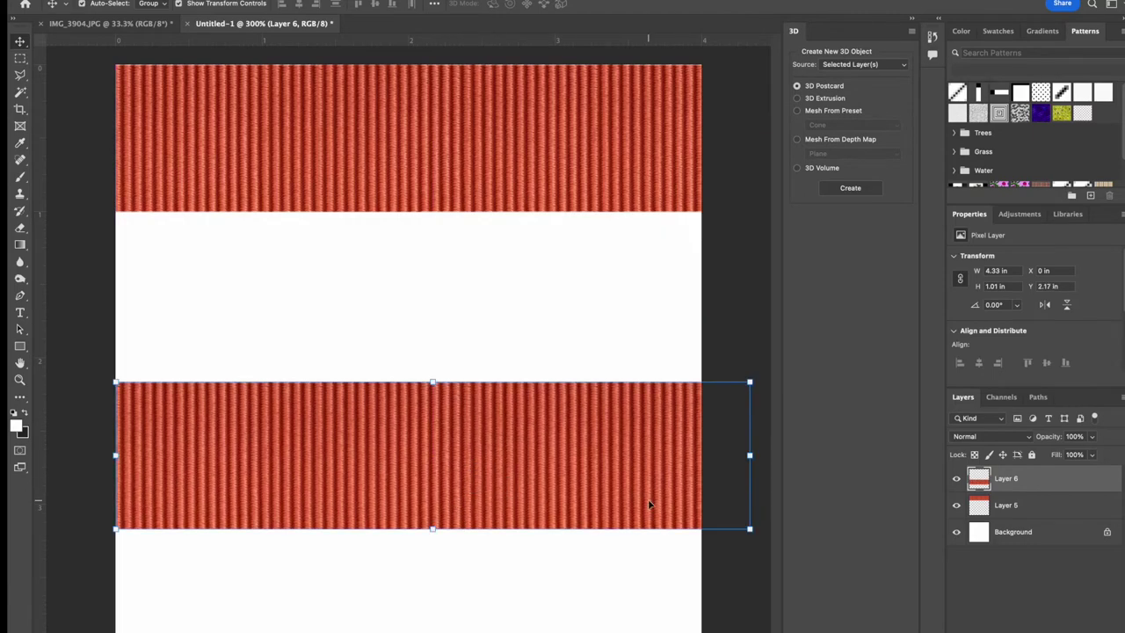
key("super+z")
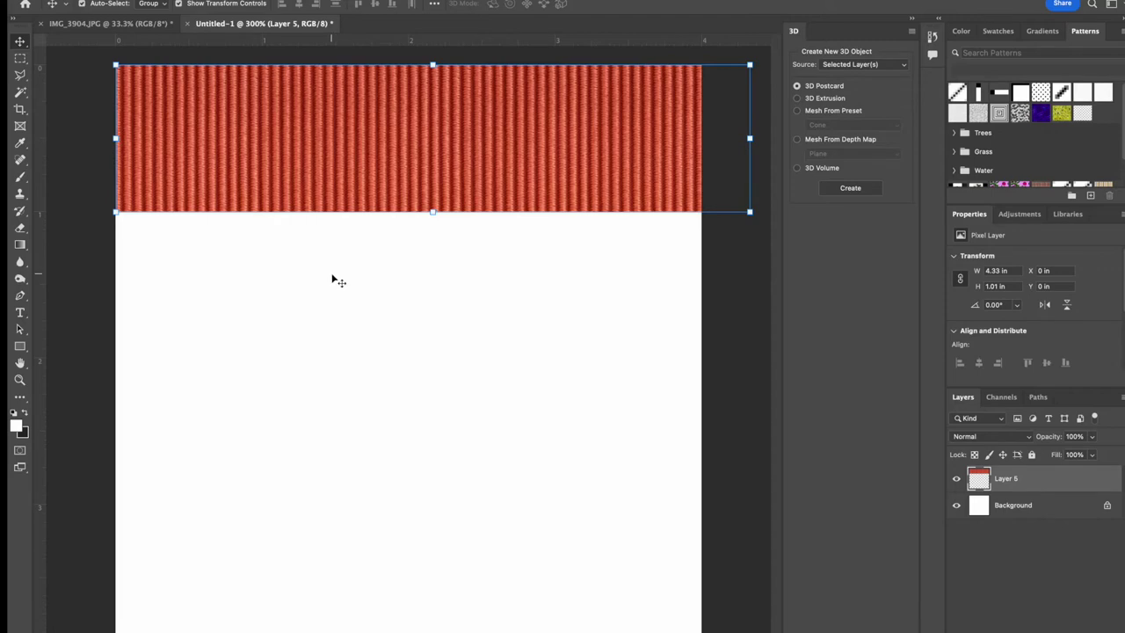
- Try placing a duplicate of the merged strip below the original, at about Y 0.91 in and 1.32 in, and delete it
key("super+shift+z")
left_click_drag(410, 452, 371, 266)
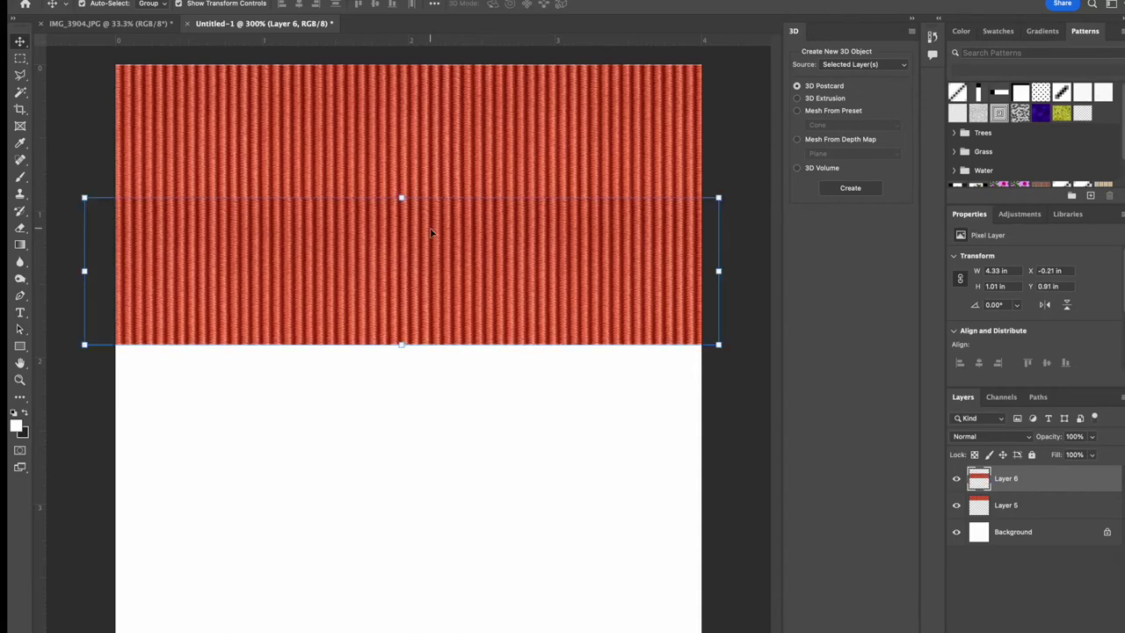
left_click_drag(402, 237, 396, 300)
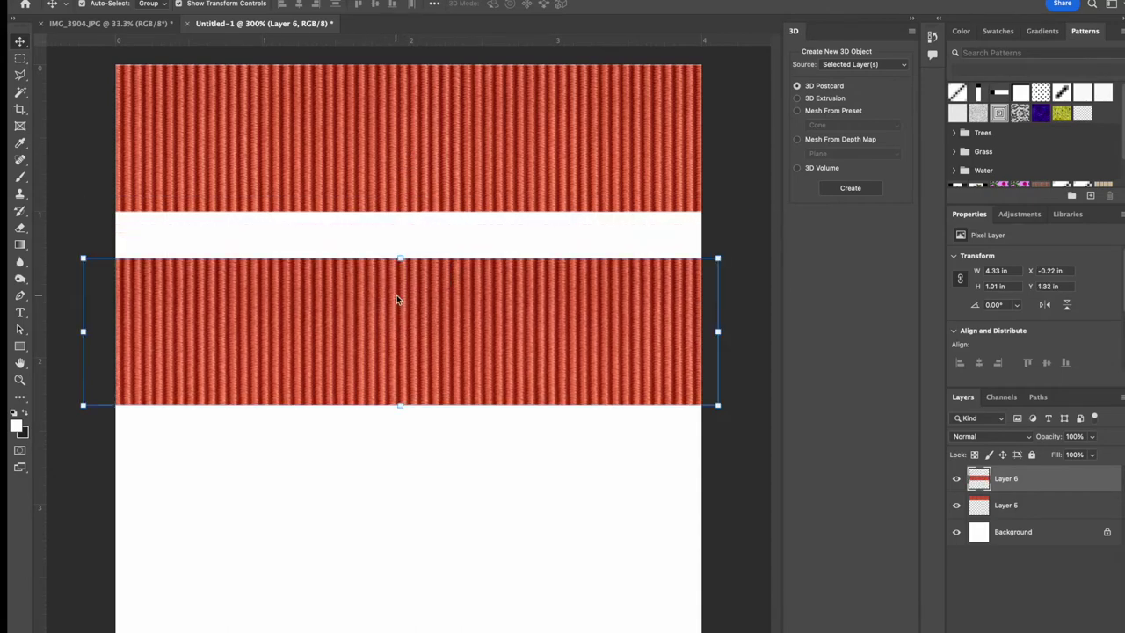
key("BackSpace")
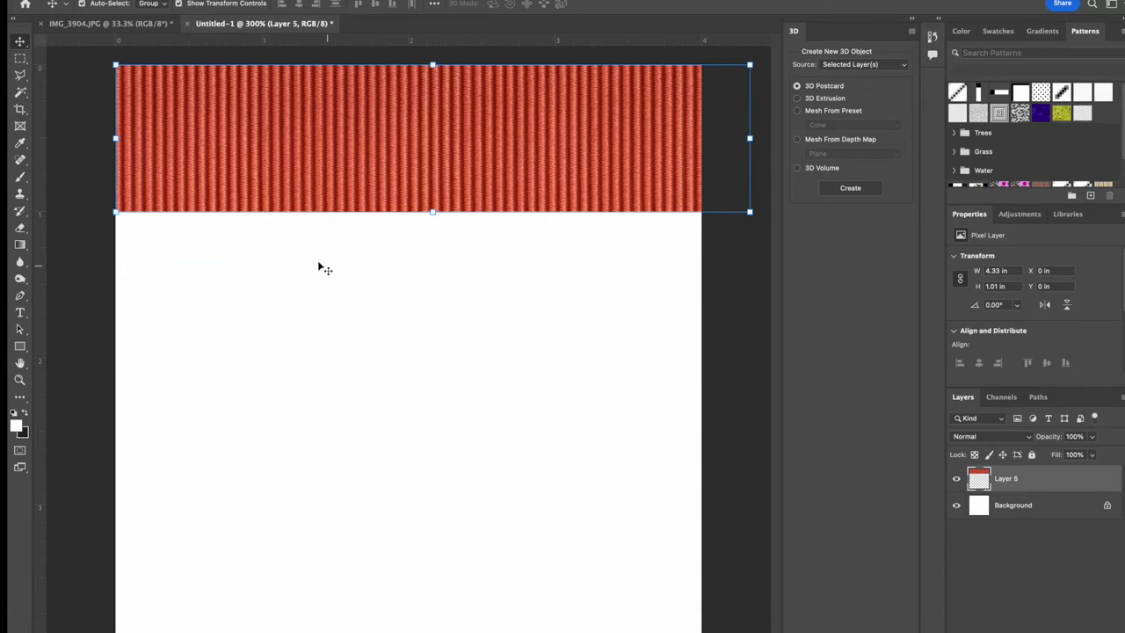
key("super+alt+a")
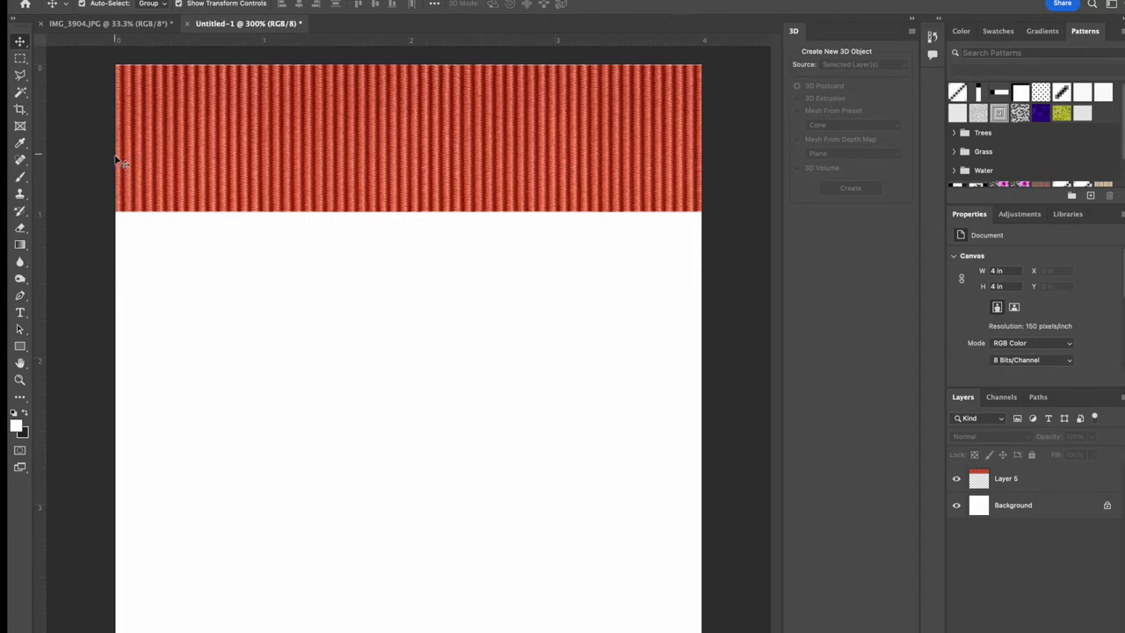
- Copy the lower 0.41 in of the strip across the full canvas width to a new layer and place it at about Y 1.73 in
key("m")
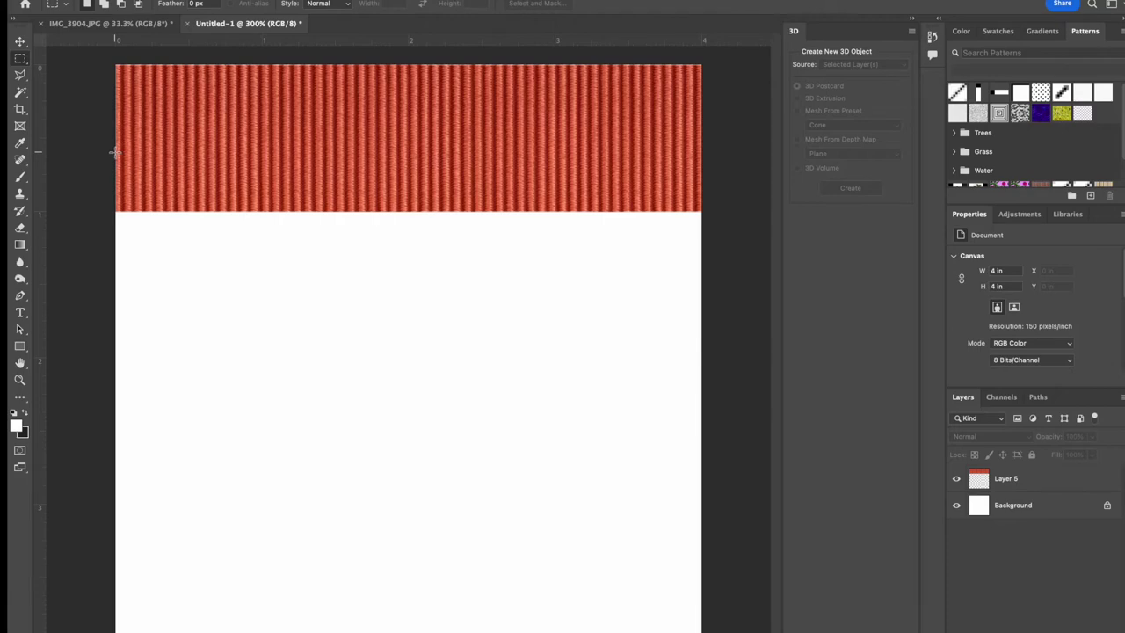
left_click_drag(115, 152, 702, 209)
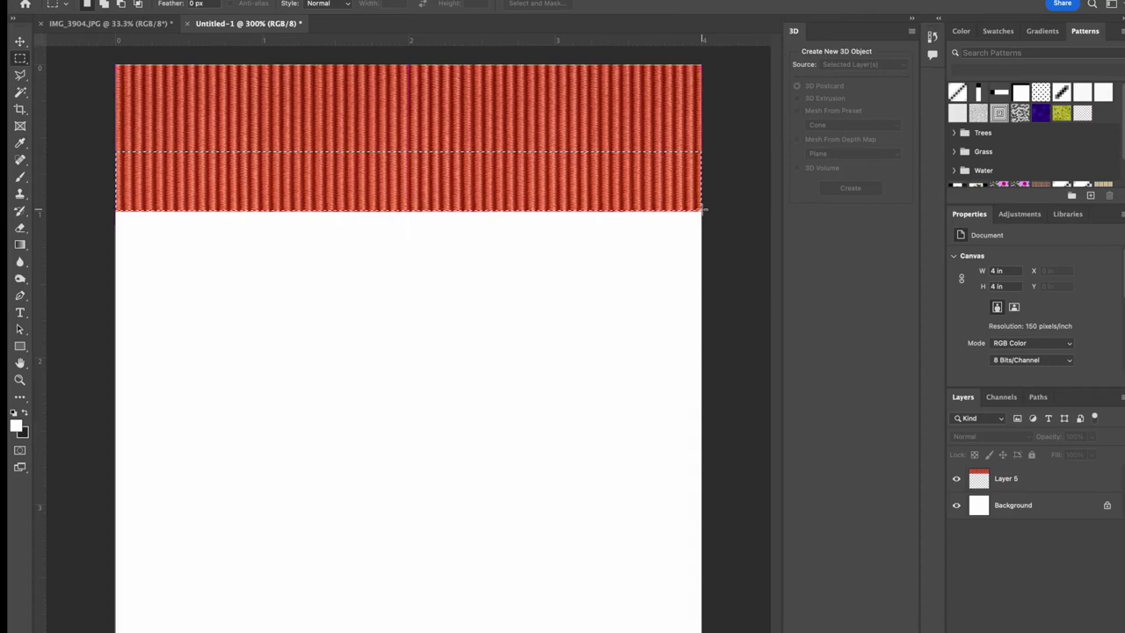
key("ctrl+j")
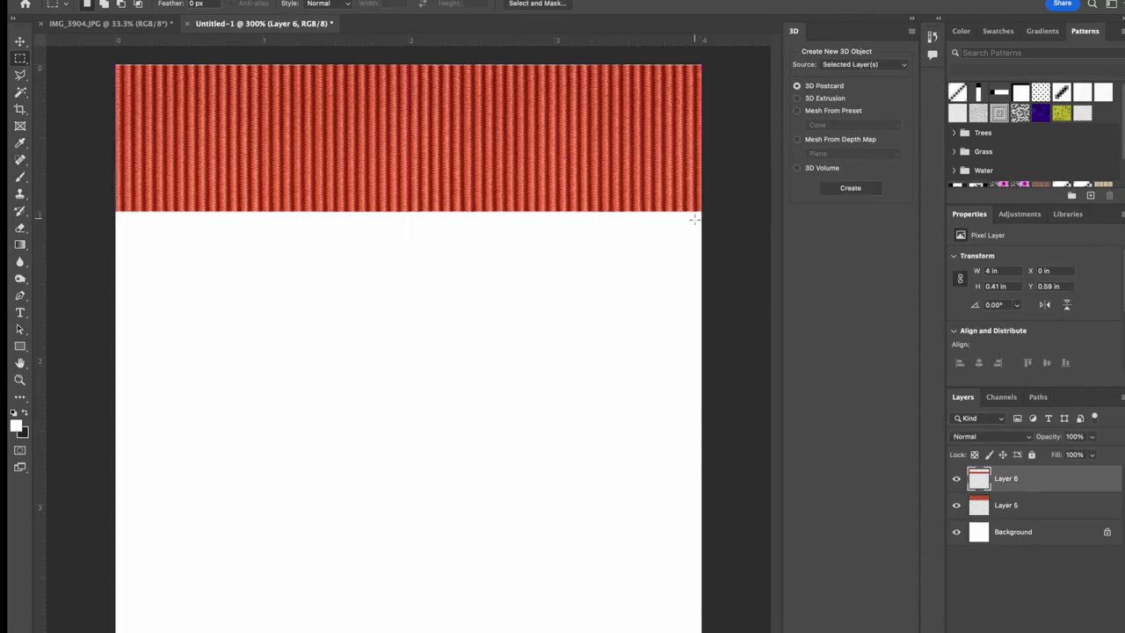
key("v")
left_click_drag(401, 243, 379, 373)
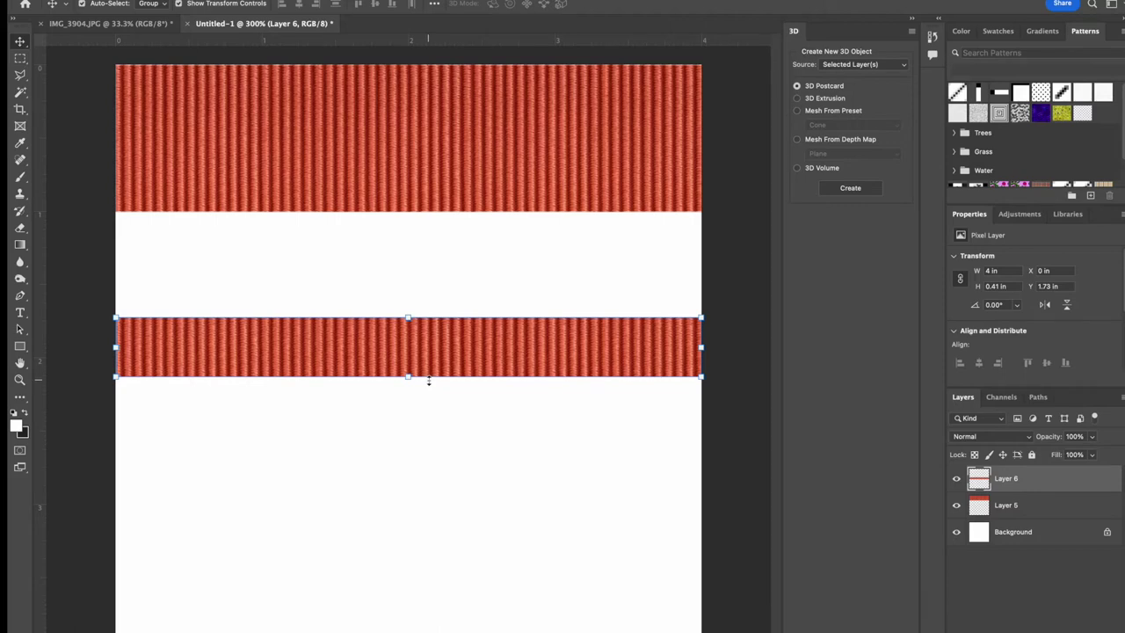
- Duplicate the 0.41 in strip, test the copy overlapping the first at about Y 2 in, and place it clear below at Y 2.3 in
left_click_drag(404, 361, 440, 413, "alt")
left_click(438, 515)
left_click(455, 466)
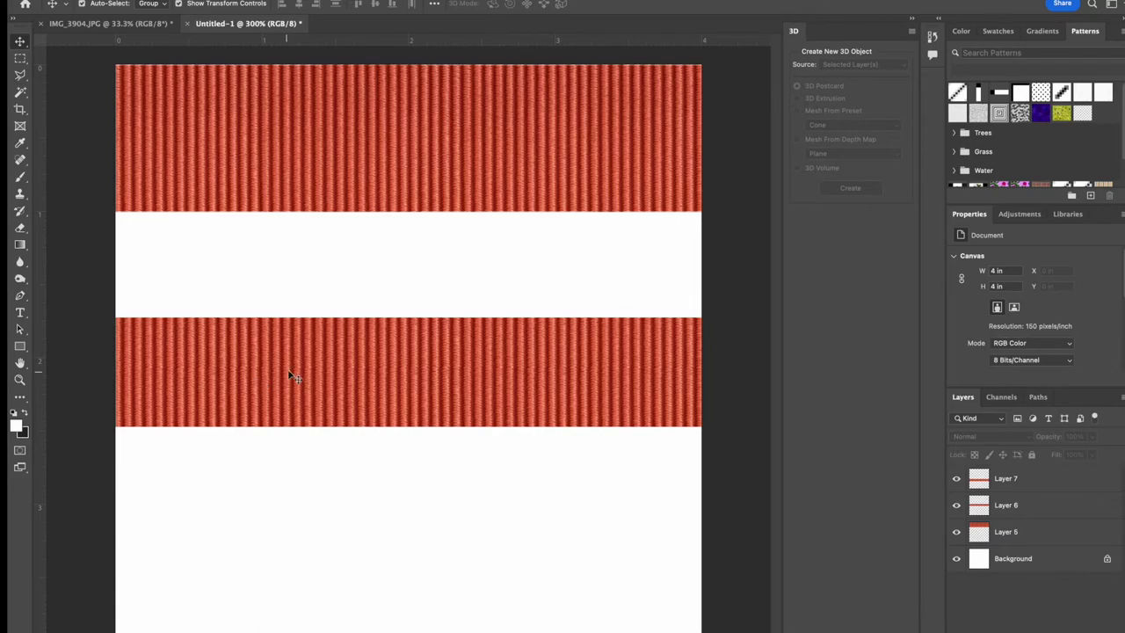
left_click_drag(463, 412, 460, 412)
left_click(451, 455)
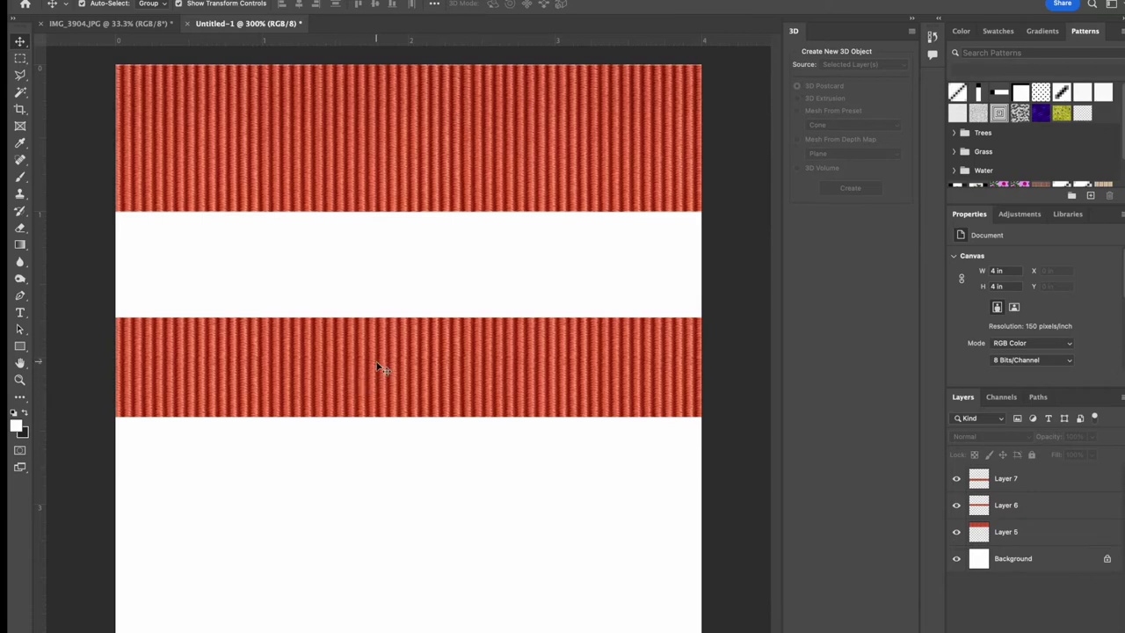
left_click(405, 400)
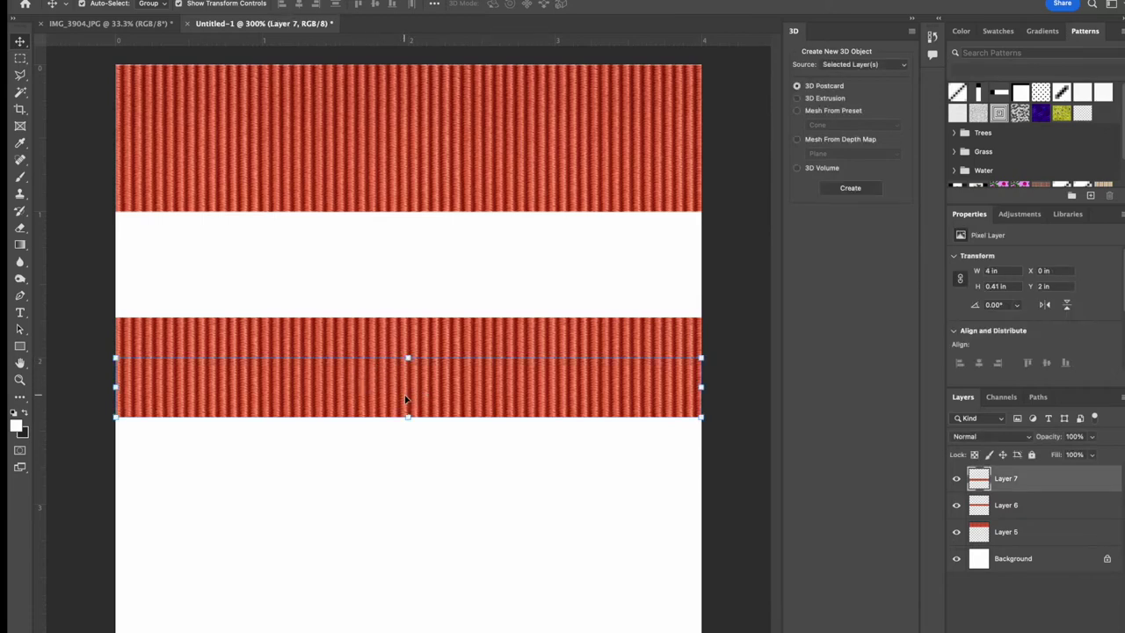
left_click_drag(426, 395, 428, 438)
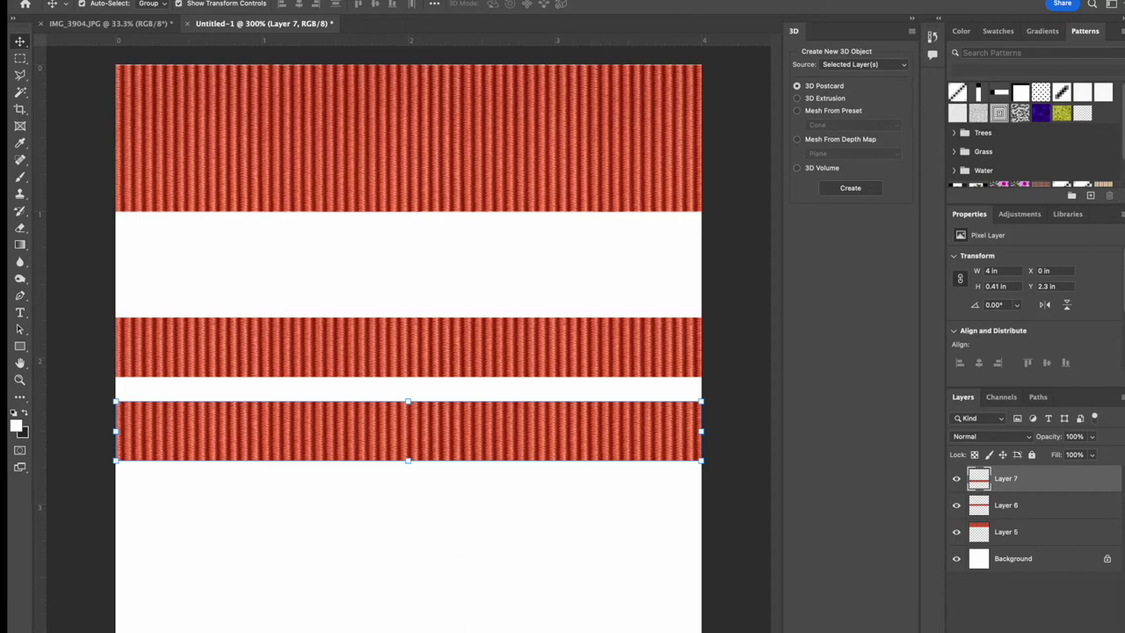
- Add a layer mask to Layer 7 and fade the strip's upper edge with a short, straight vertical gradient
left_click(1011, 631)
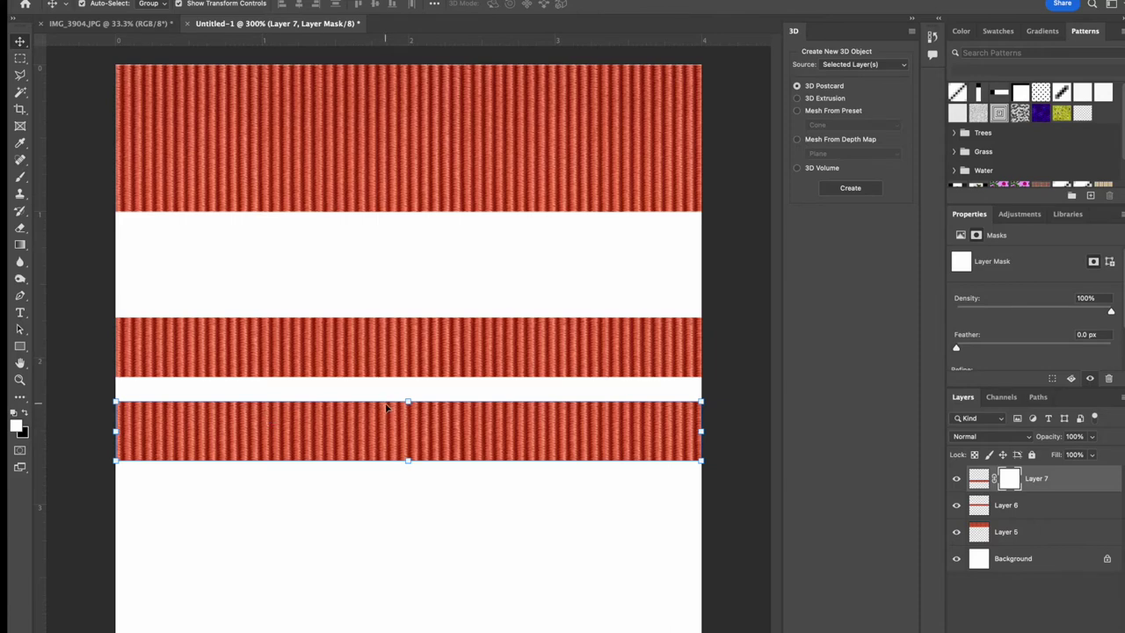
left_click(21, 245)
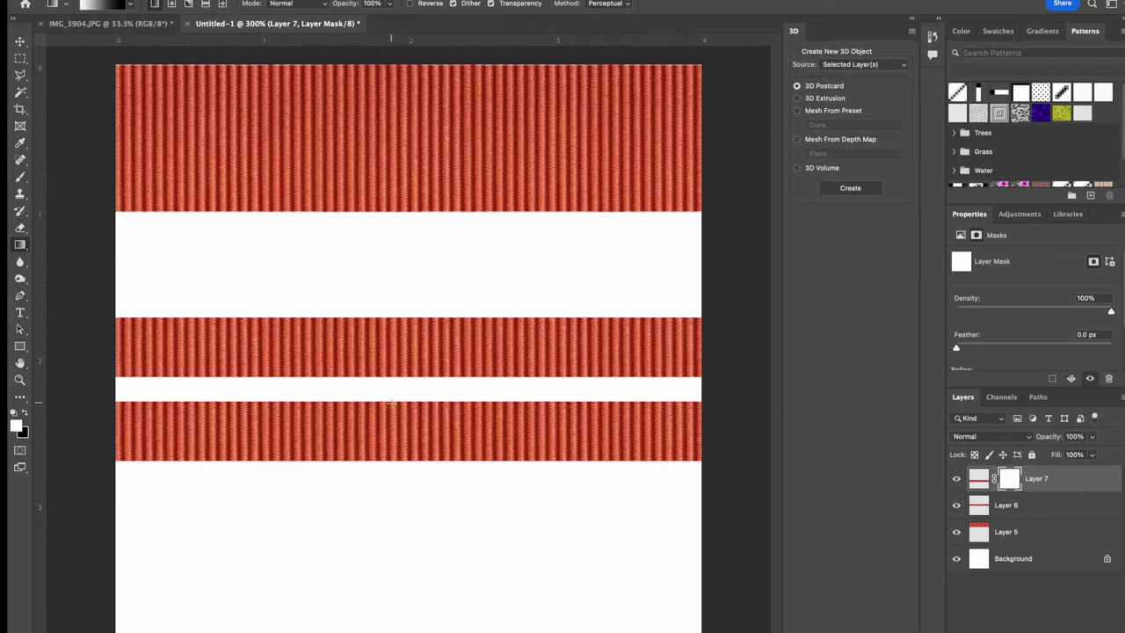
left_click_drag(391, 404, 397, 409)
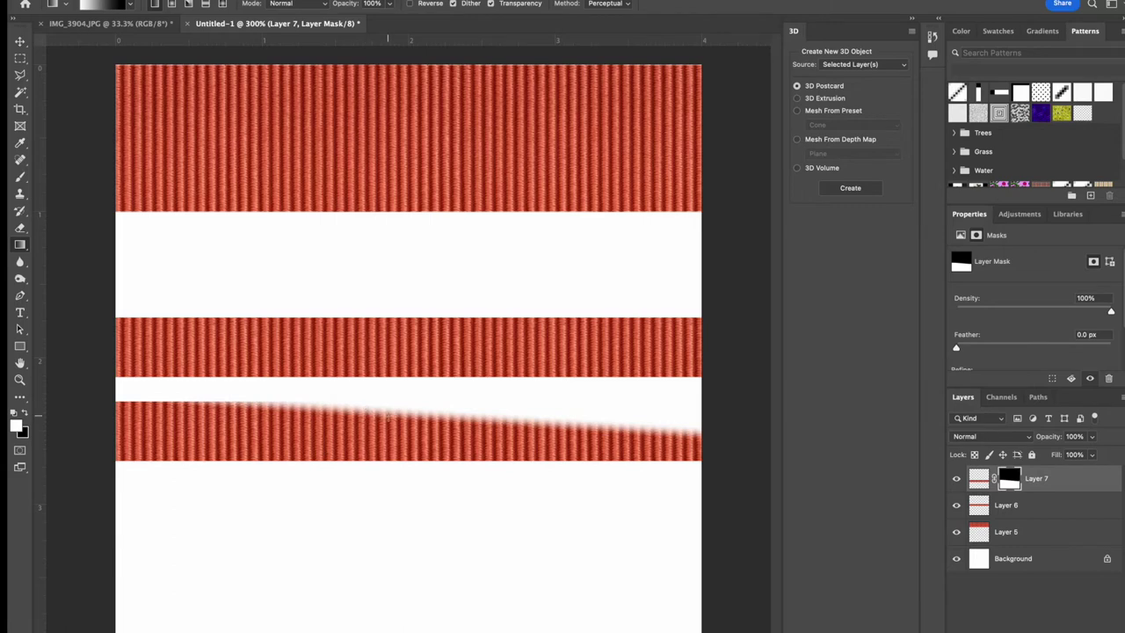
left_click_drag(388, 417, 376, 407)
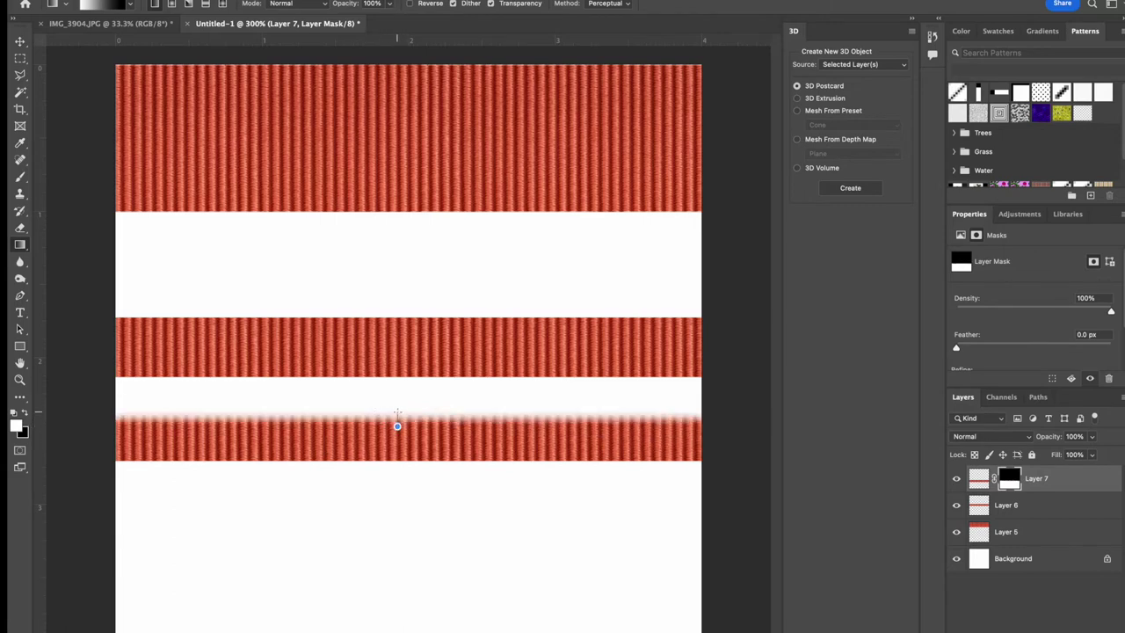
left_click_drag(398, 426, 407, 412)
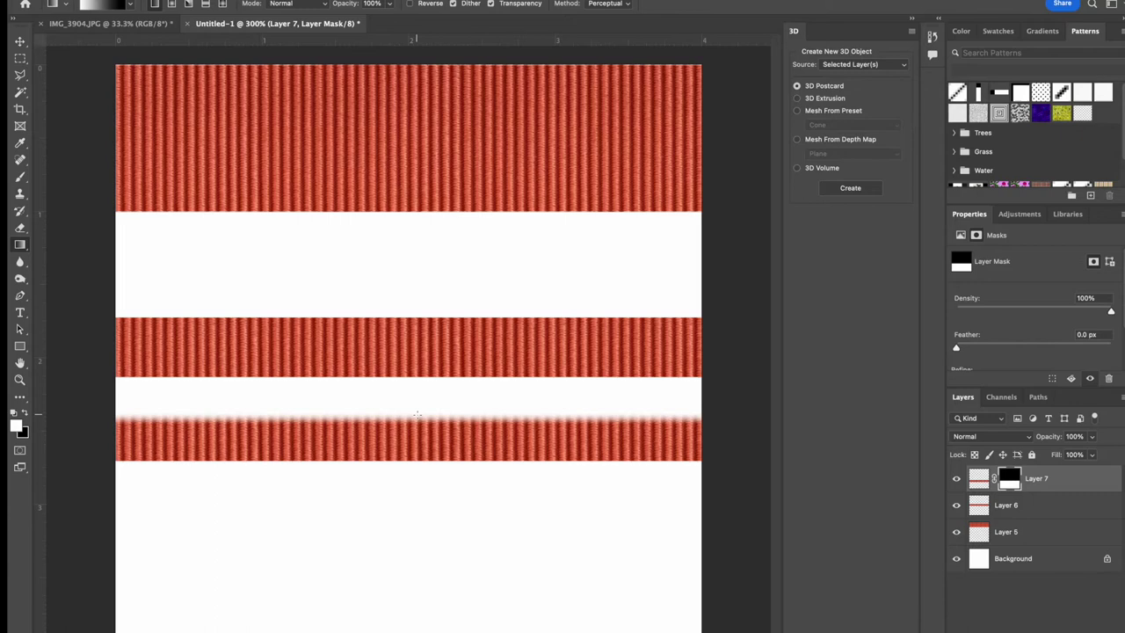
- Move the masked narrow strip up so its faded edge overlaps the narrow strip above it
key("v")
left_click_drag(431, 446, 432, 396)
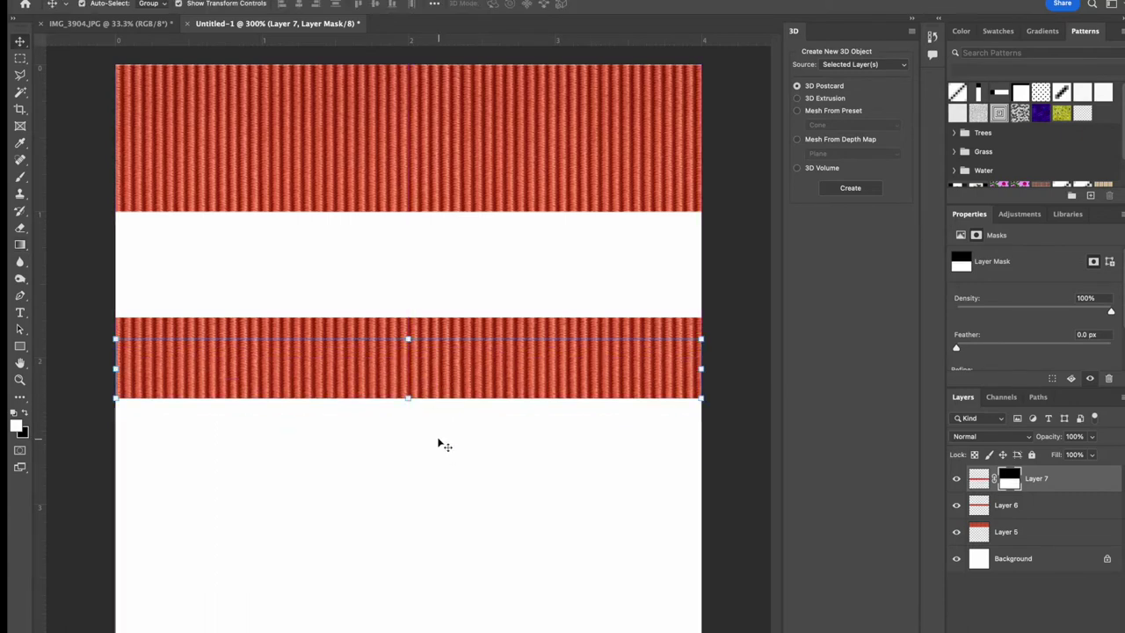
left_click(438, 442)
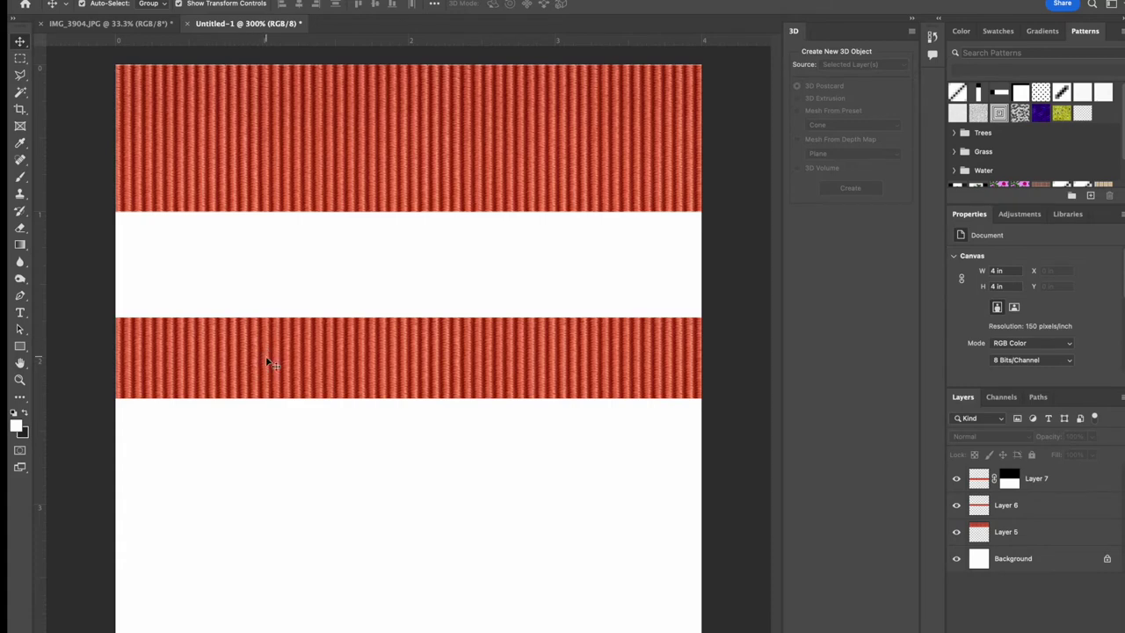
- Duplicate the full-width strip on Layer 5 and place the copy at about X 0 in, Y 1.49 in
left_click(329, 134)
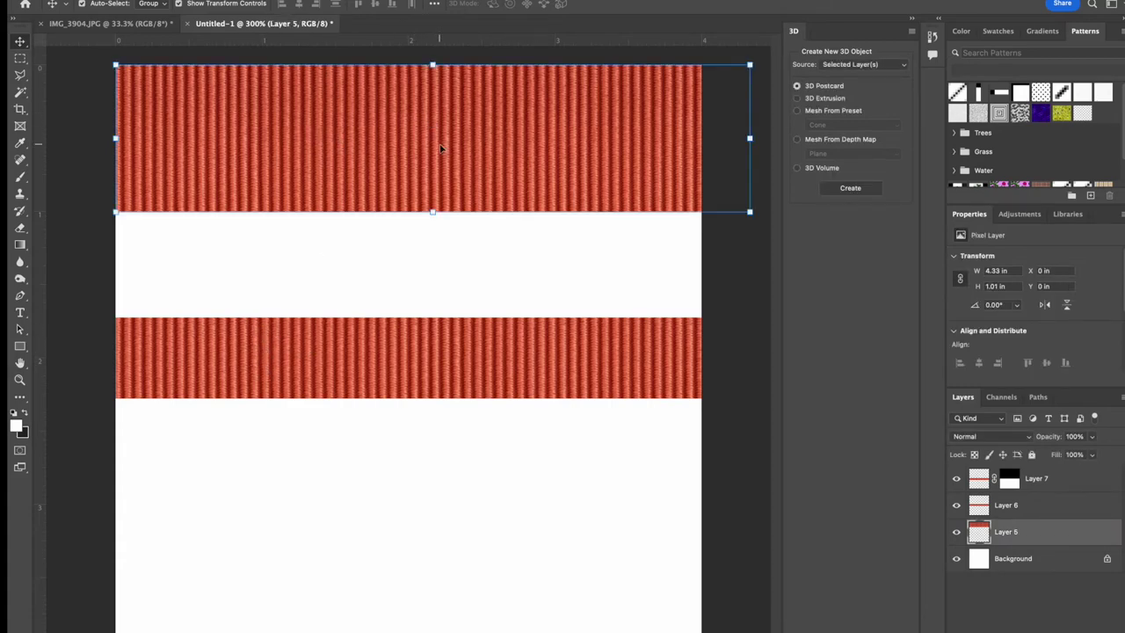
key("ctrl+a")
key("ctrl+c")
key("ctrl+v")
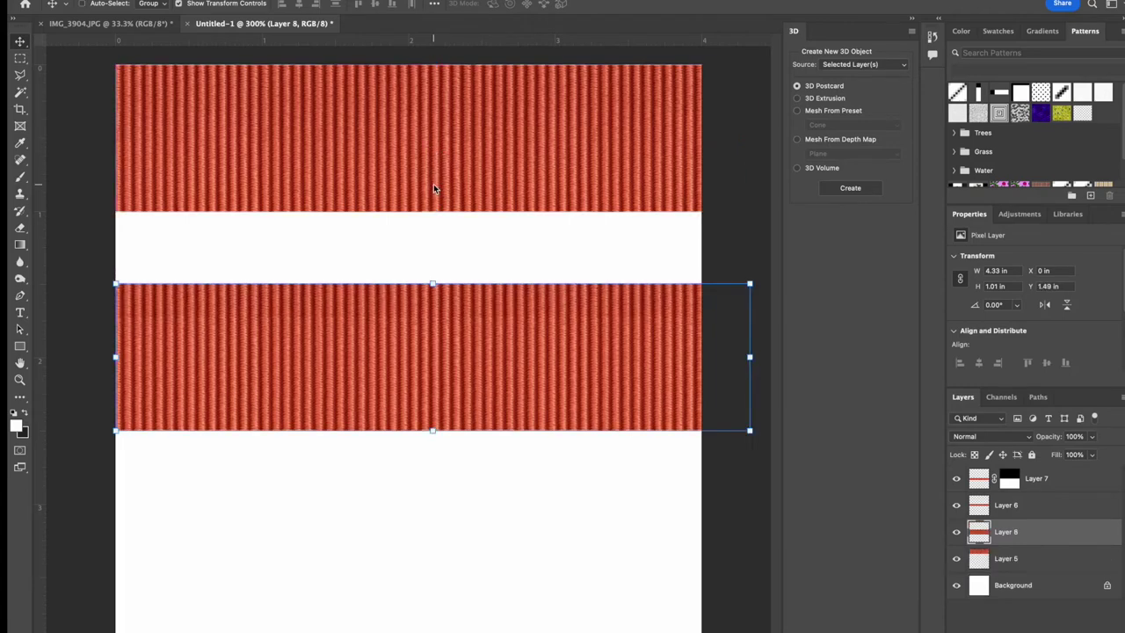
- Add a layer mask to Layer 8 and fade the duplicate strip's upper part to transparent with a vertical gradient
key("ctrl+shift+m")
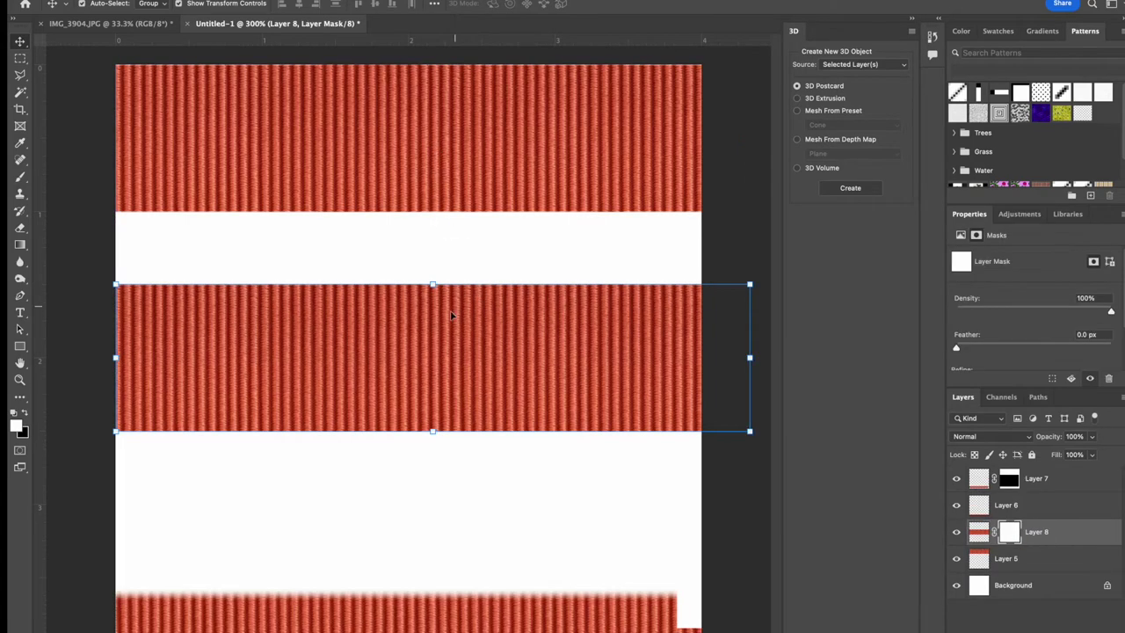
key("g")
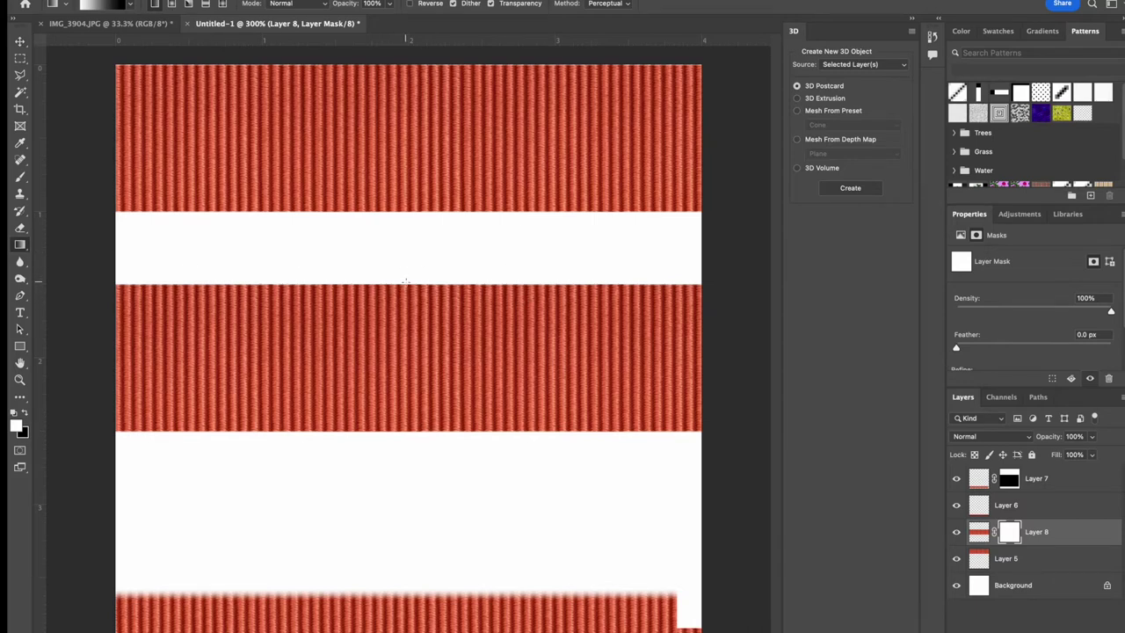
left_click_drag(407, 282, 409, 350)
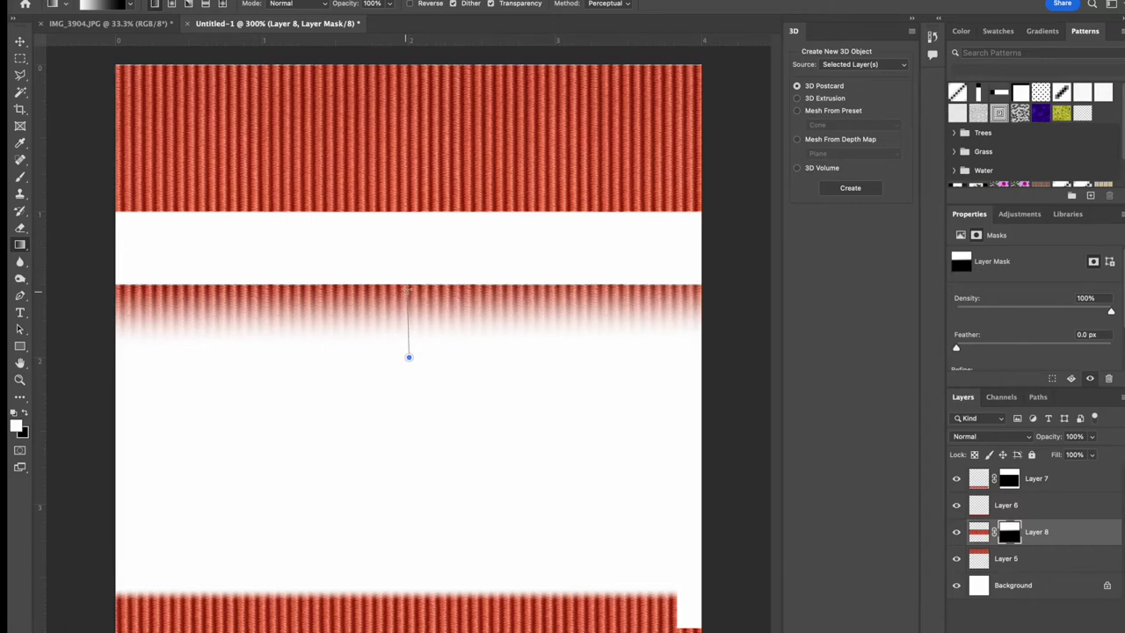
left_click_drag(408, 357, 422, 302)
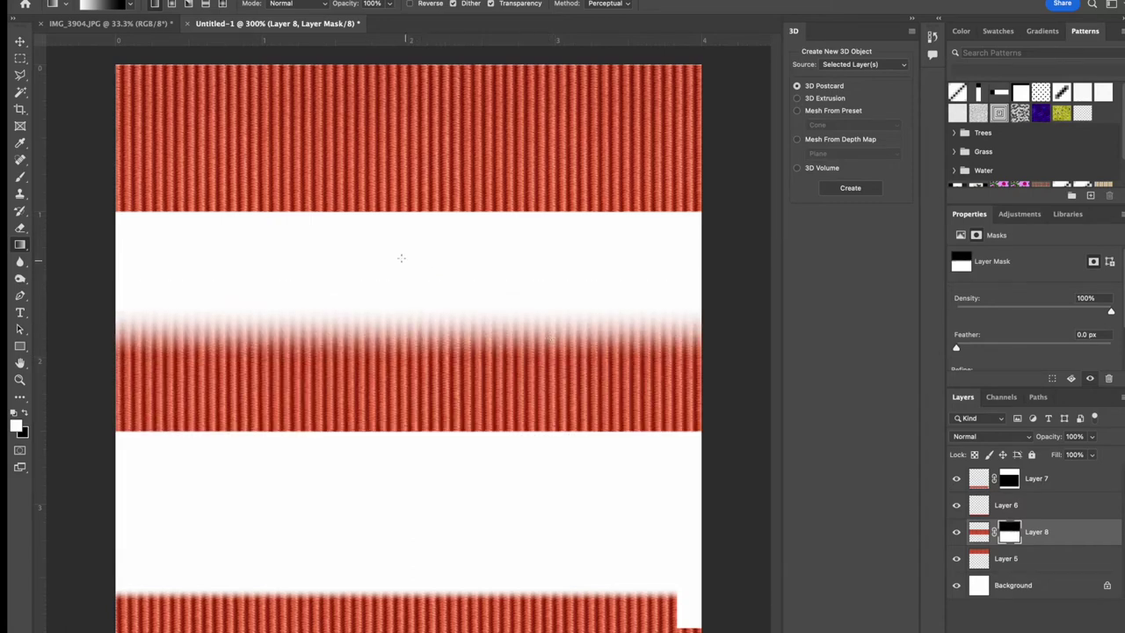
- Move the masked duplicate up over the lower part of the top strip, extending the ribbed area to about 1.42 in
key("v")
left_click_drag(435, 394, 433, 239)
left_click(443, 356)
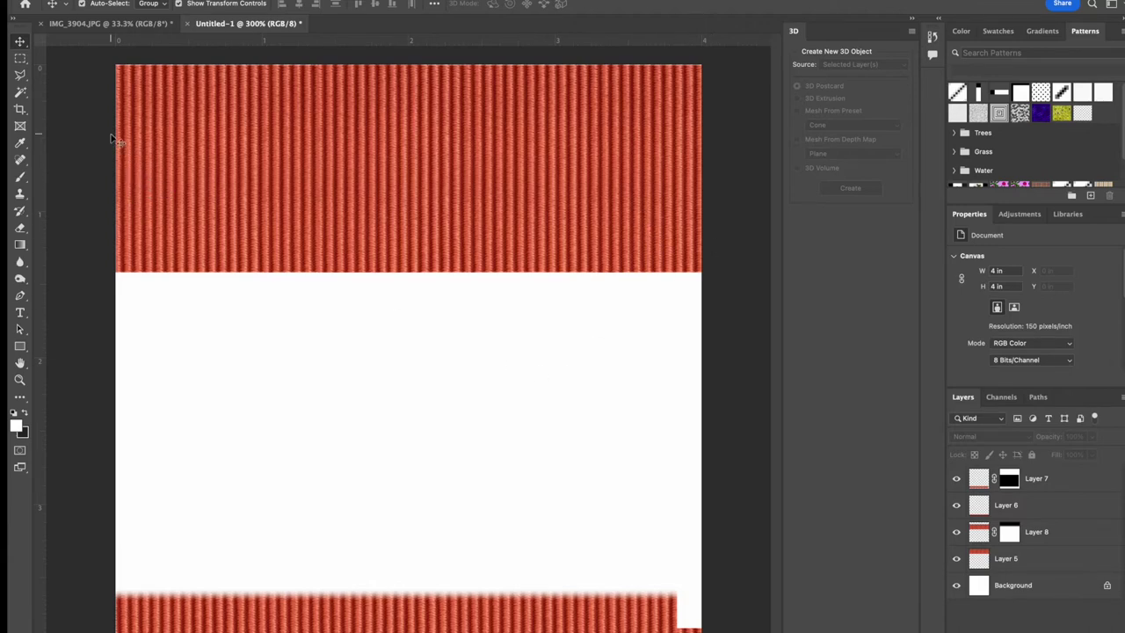
- Try to copy a full-width selection of the ribbed area's lower part, about 0.83 in high
key("m")
left_click_drag(115, 151, 701, 275)
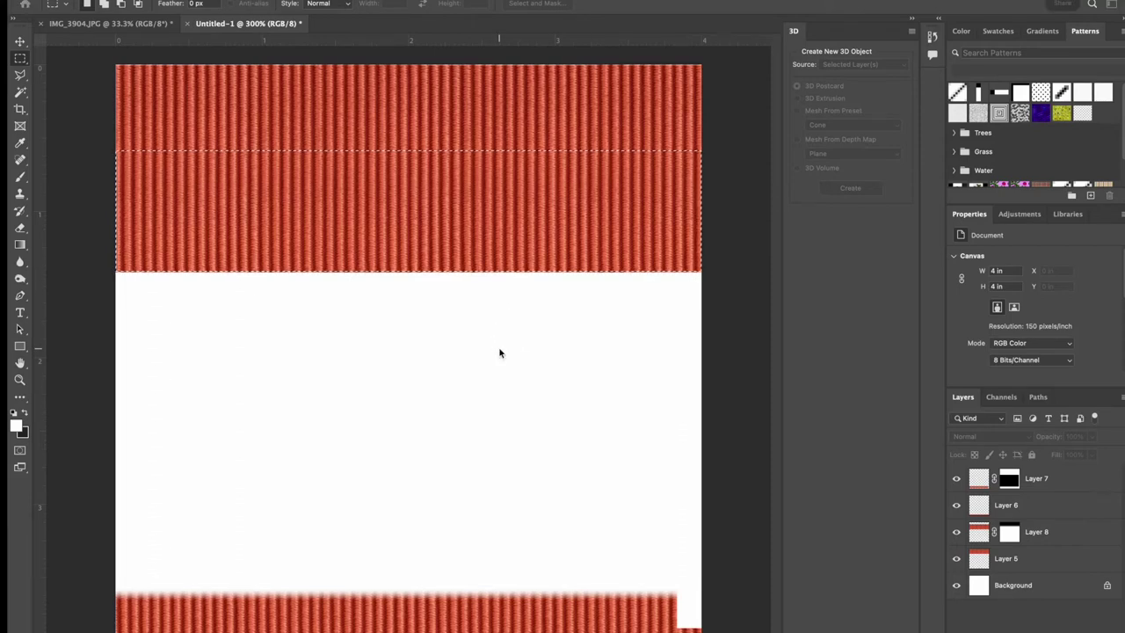
key("super+c")
left_click(520, 235)
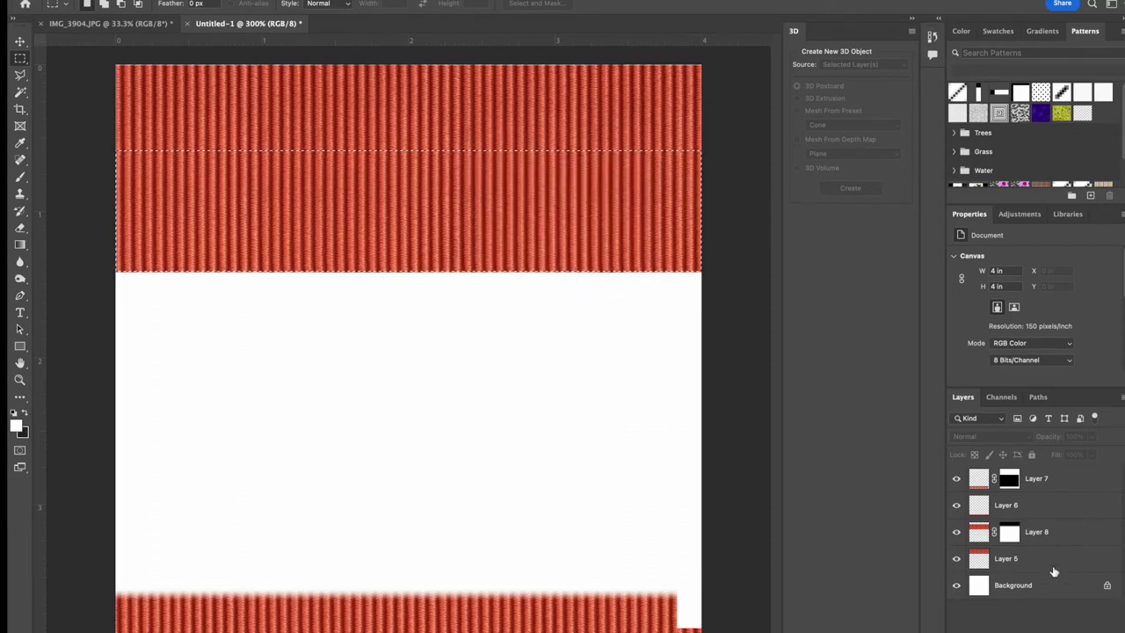
- Select Layer 8 and Layer 5 and merge them into one layer
left_click(1046, 483)
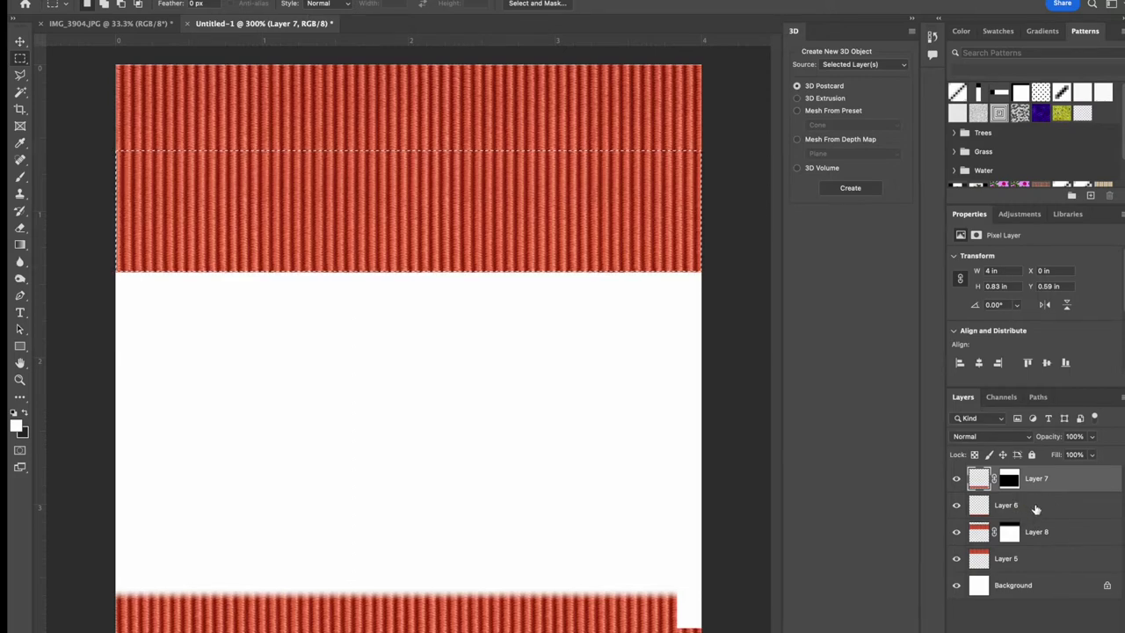
right_click(1059, 537)
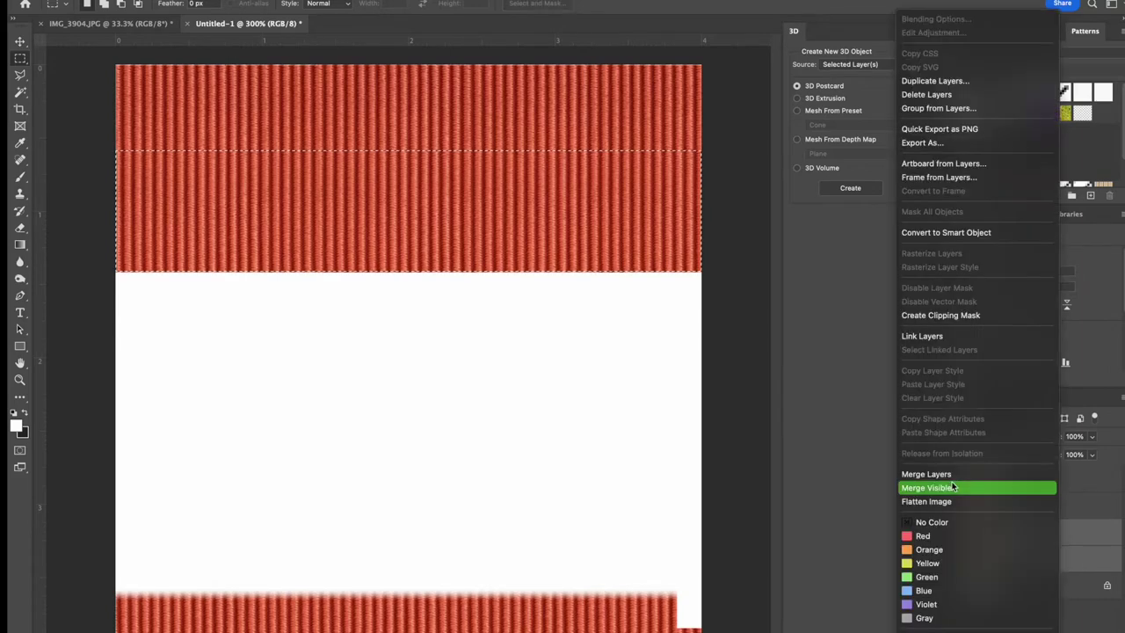
left_click(947, 475)
- Copy the lower 0.75 in of the merged strip to a new layer and place it at about Y 1.54 in
left_click_drag(116, 164, 706, 274)
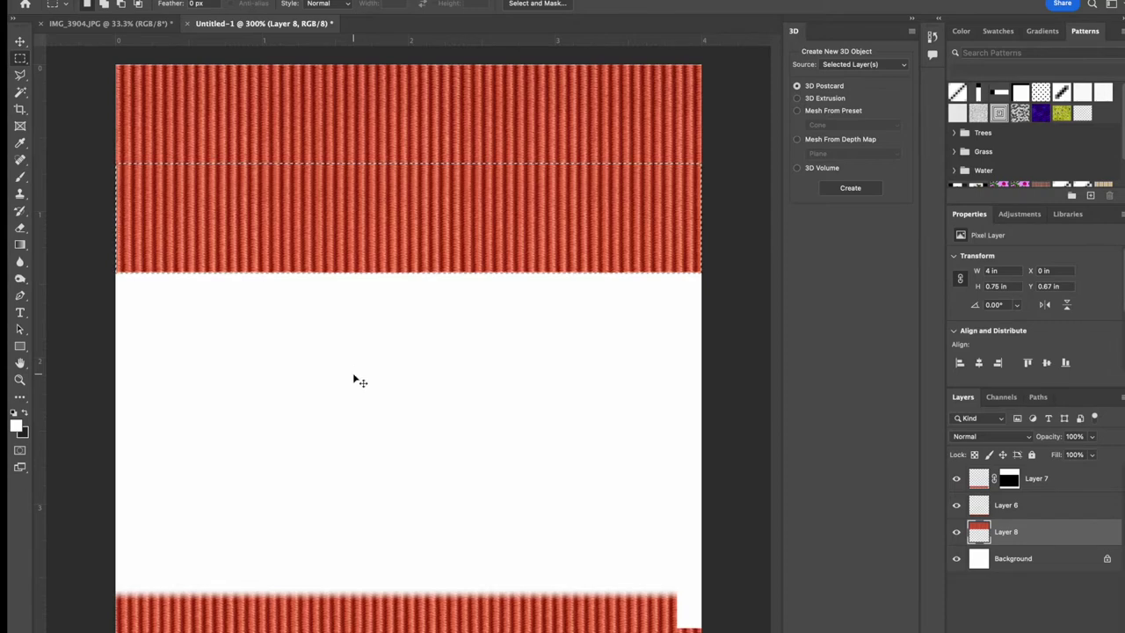
key("ctrl+j")
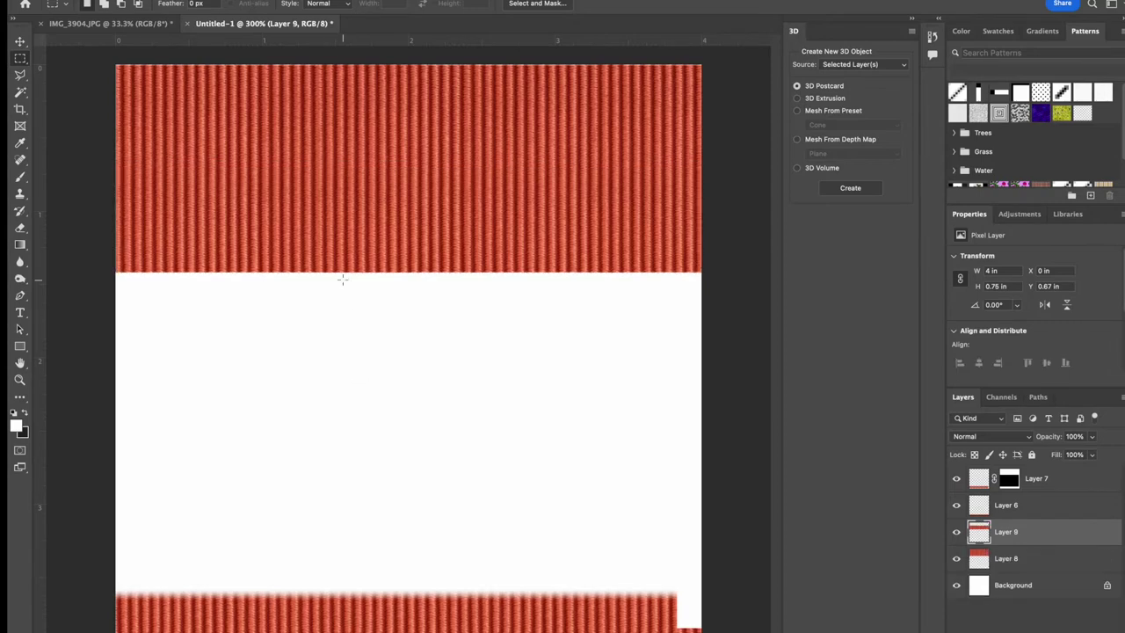
left_click(19, 42)
left_click_drag(305, 251, 305, 370)
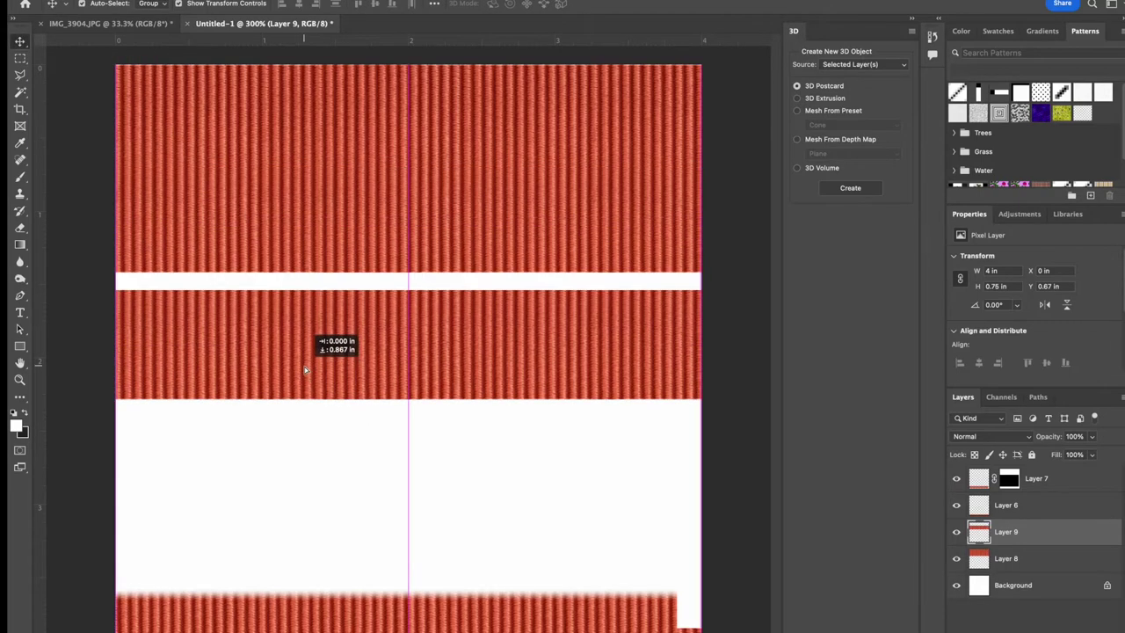
left_click(428, 370)
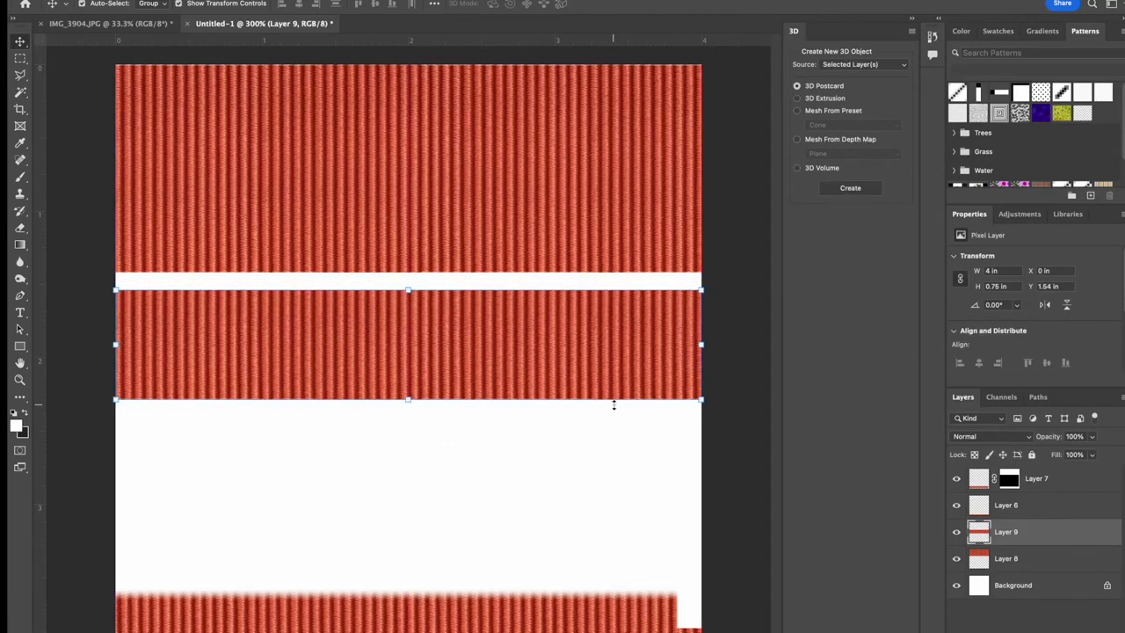
- Duplicate the 0.75 in strip downward so it overlaps the original's lower edge, placing the copy at Y 2.19 in
left_click_drag(613, 405, 524, 444, "alt")
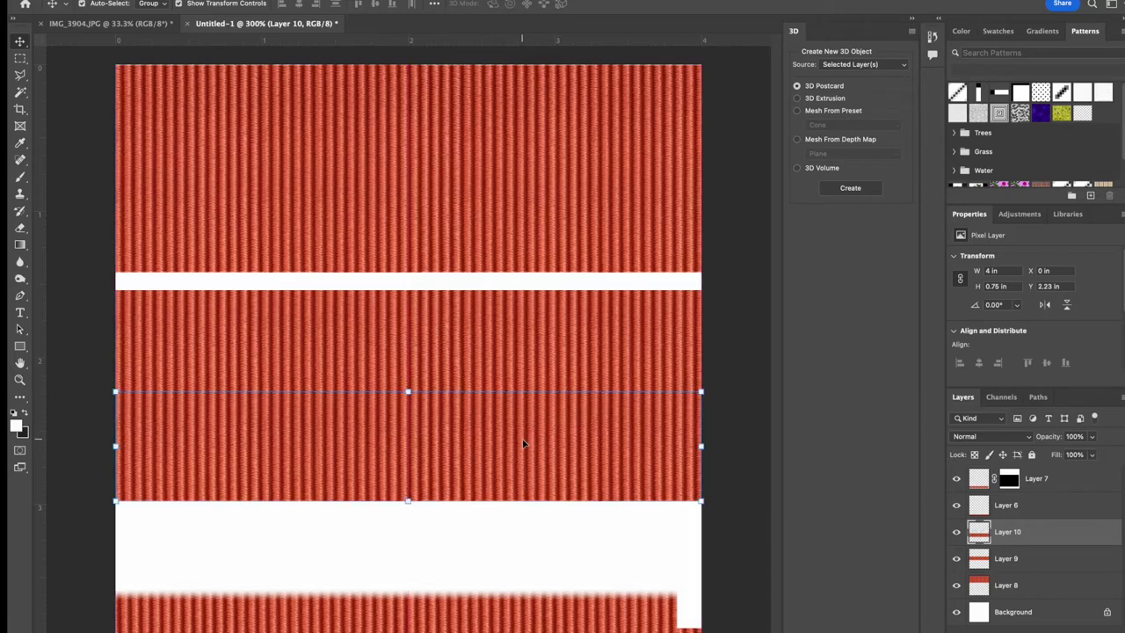
left_click(535, 519)
left_click_drag(488, 476, 489, 477)
left_click(490, 517)
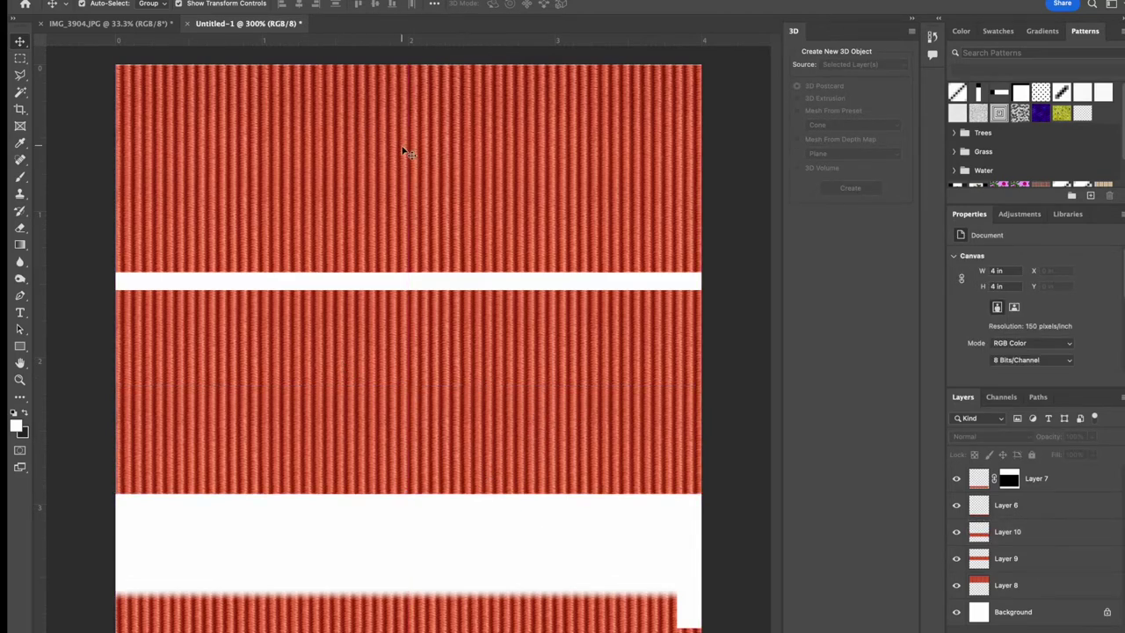
- Replace the top strip, Layer 8, with Layers 9 and 10 merged into one layer and moved to Y 0 in
left_click(410, 192)
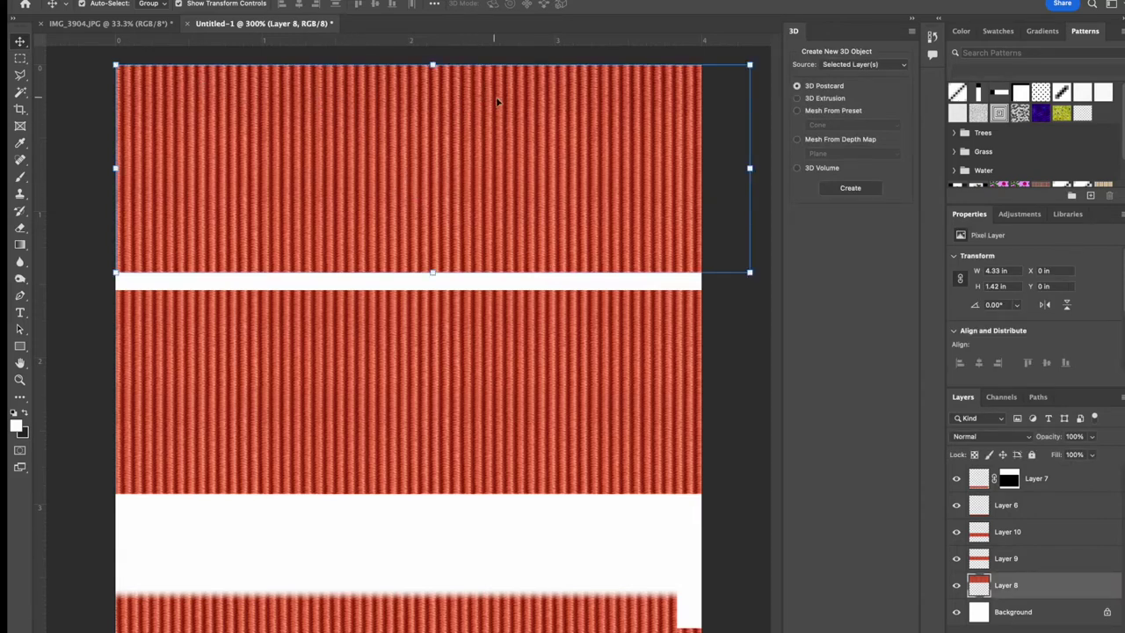
key("Delete")
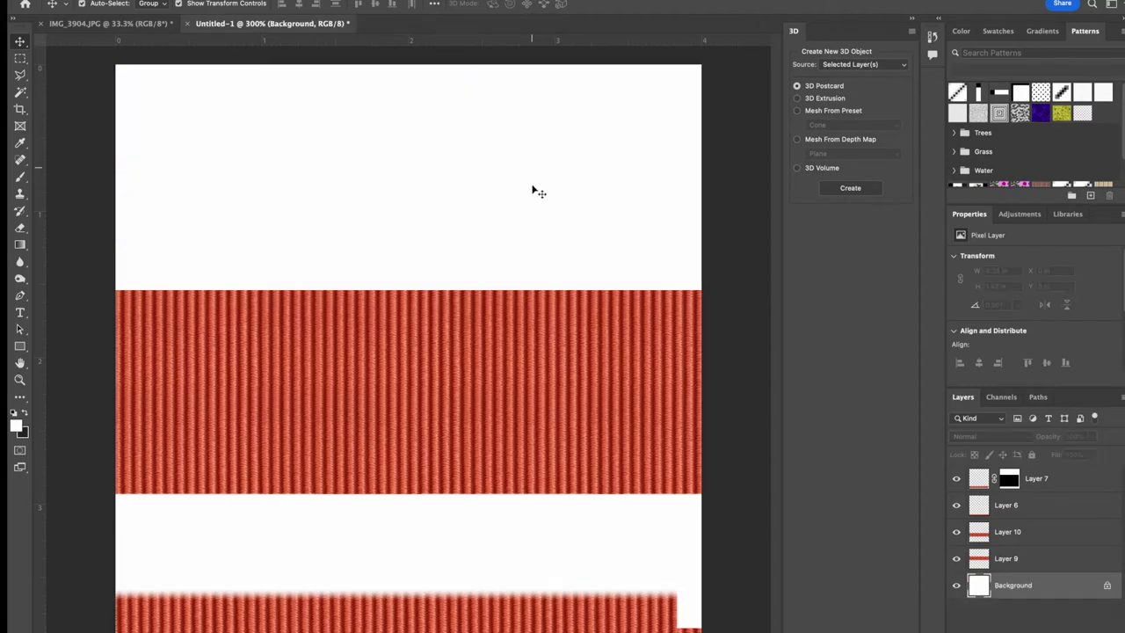
left_click(449, 391)
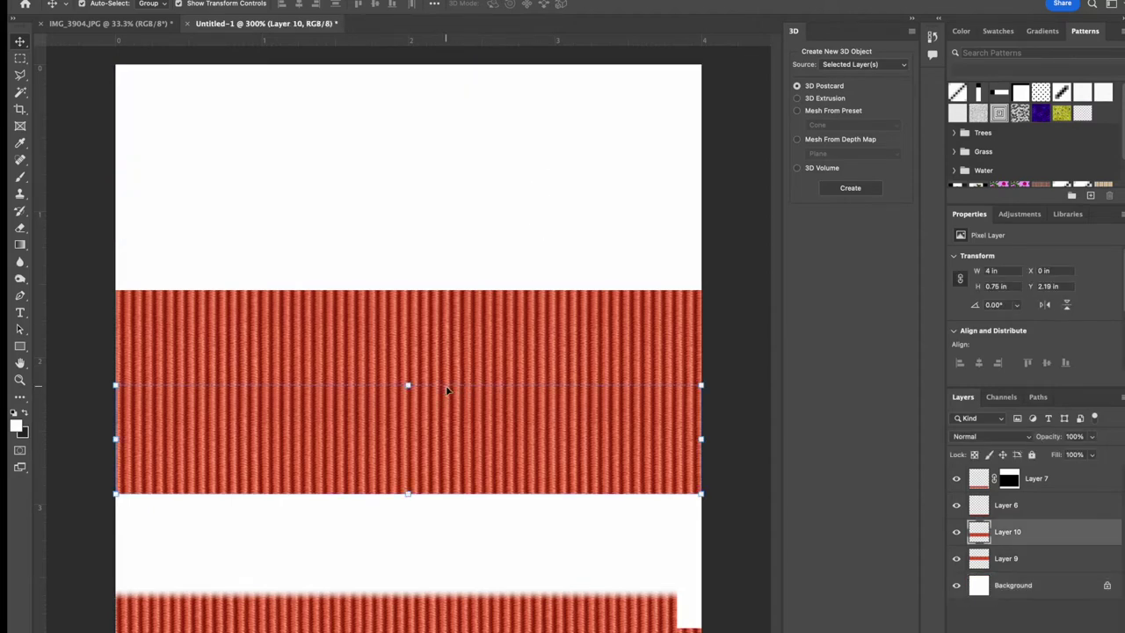
left_click(1040, 561, "shift")
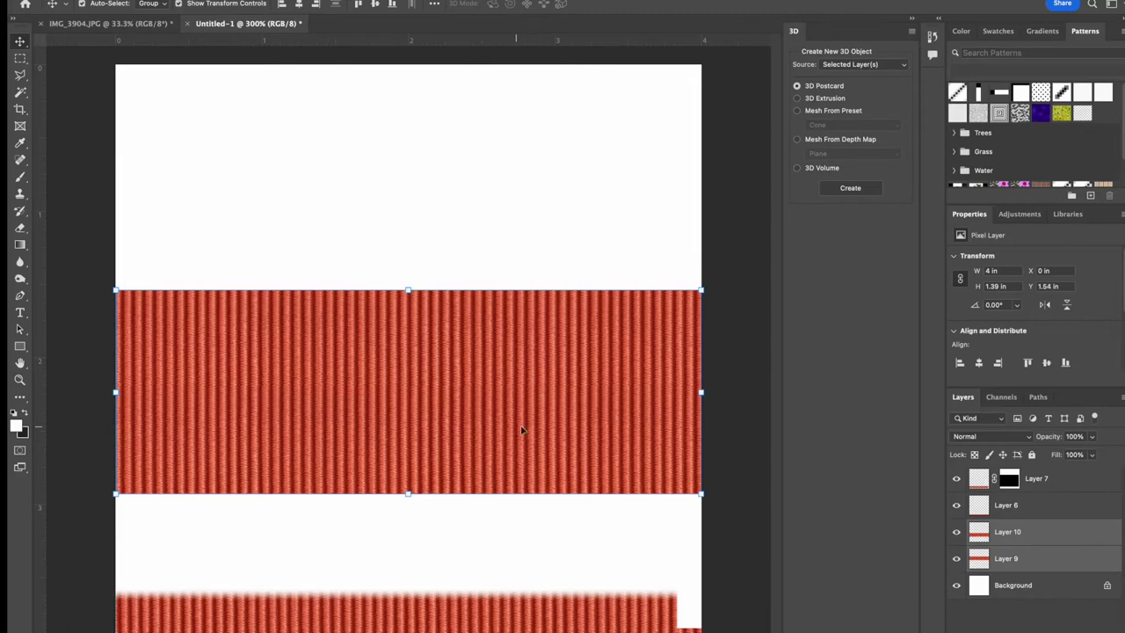
right_click(1031, 560)
left_click(914, 475)
left_click_drag(481, 393, 457, 204)
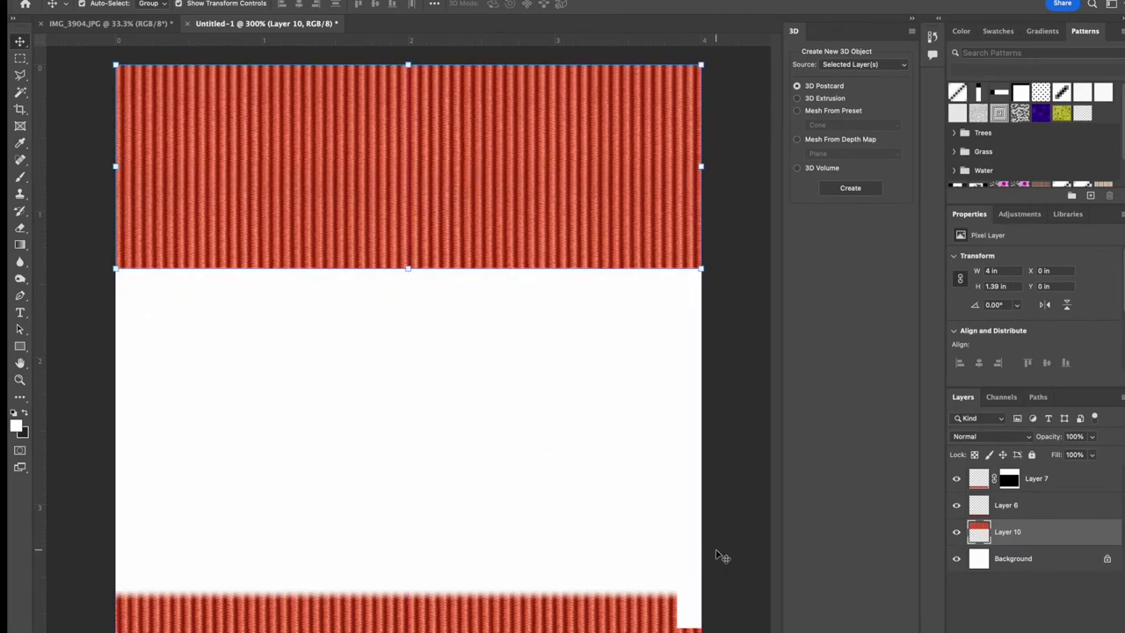
- Cover the rest of the canvas with three overlapping copies of the 1.39 in strip, the lowest at Y 3.16 in, and remove Layers 6 and 7
key("ctrl+v")
left_click_drag(431, 354, 430, 343)
left_click(469, 498)
left_click_drag(440, 402, 442, 532, "alt")
left_click(531, 629)
key("ctrl+z")
key("ctrl+z")
key("ctrl+z")
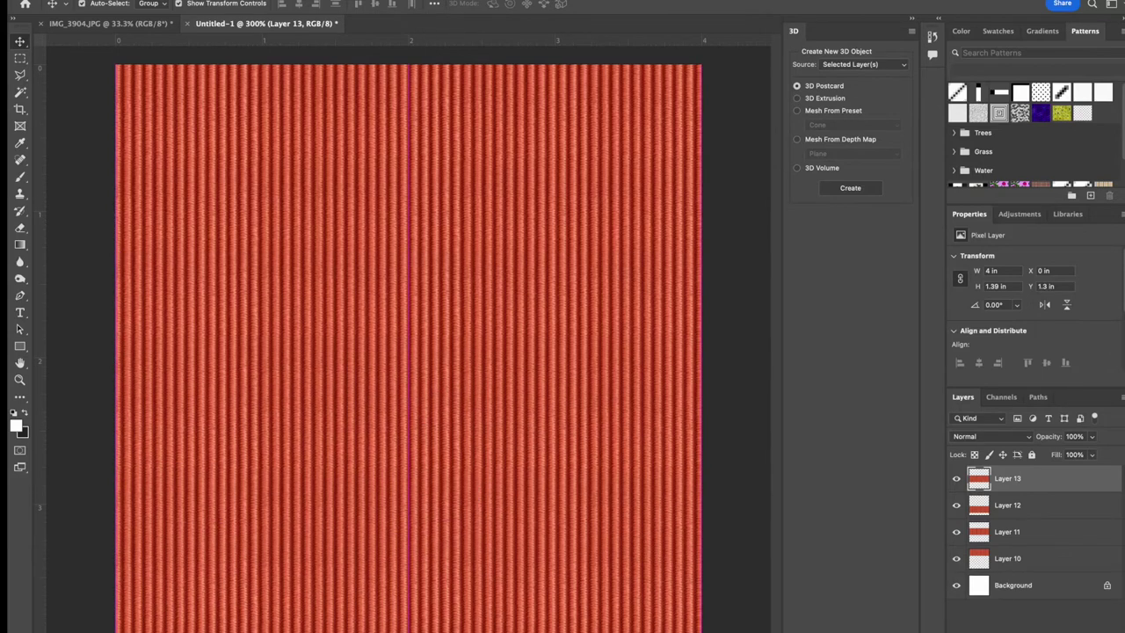
- Select Layers 10 to 13 and merge them into one ribbed layer
left_click(1055, 504)
left_click(1029, 479)
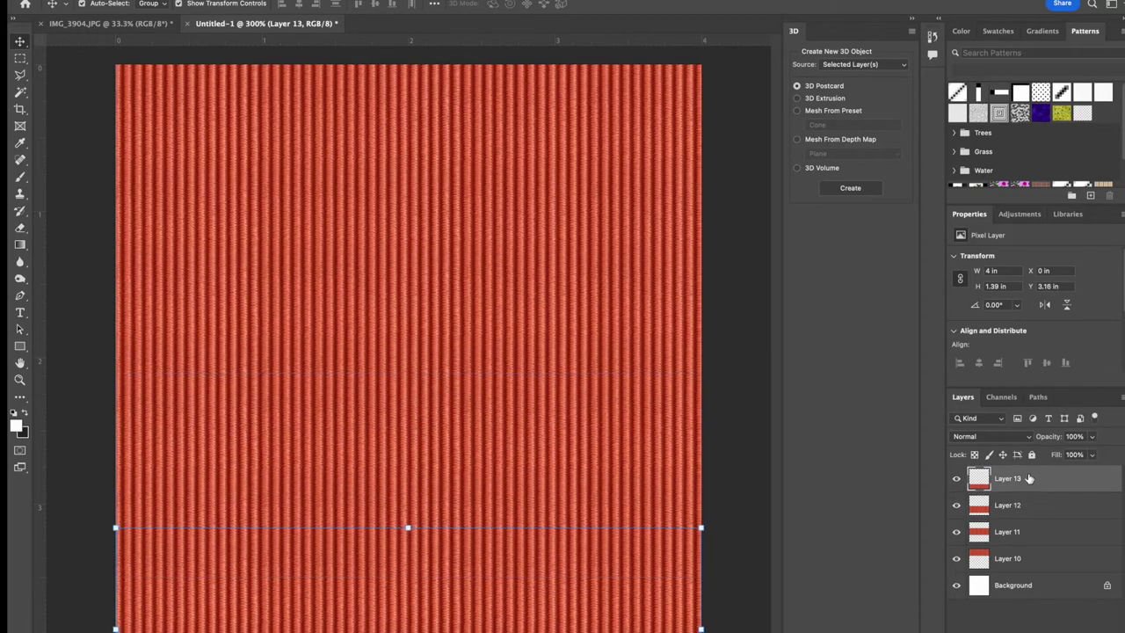
left_click(1039, 512, "shift")
left_click(1046, 533, "shift")
left_click(1042, 565, "shift")
right_click(1039, 560)
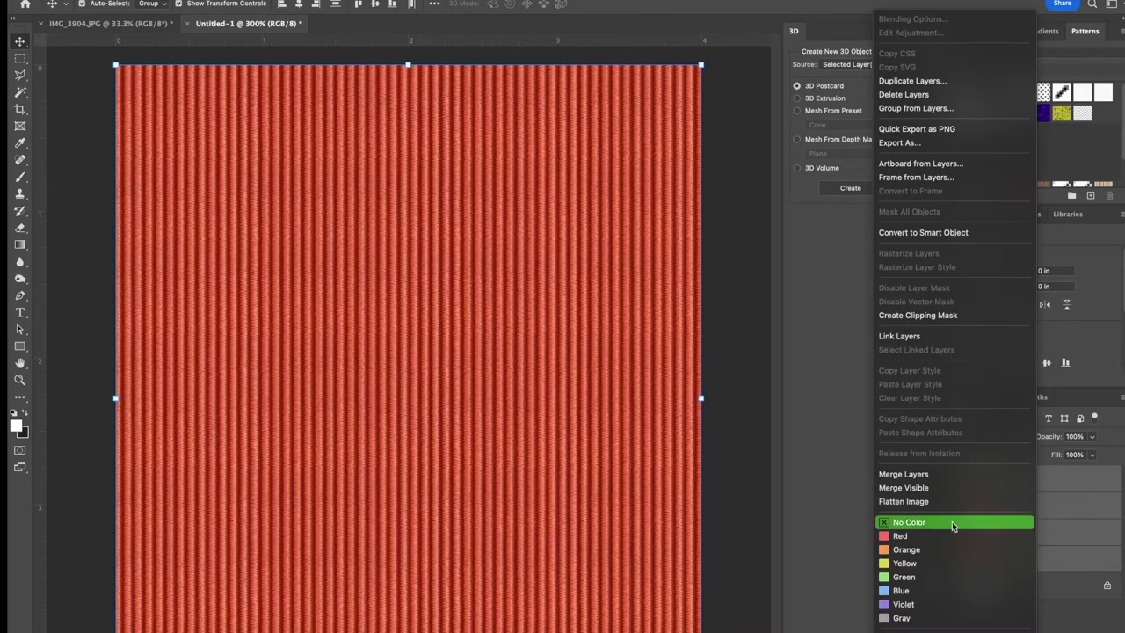
left_click(928, 476)
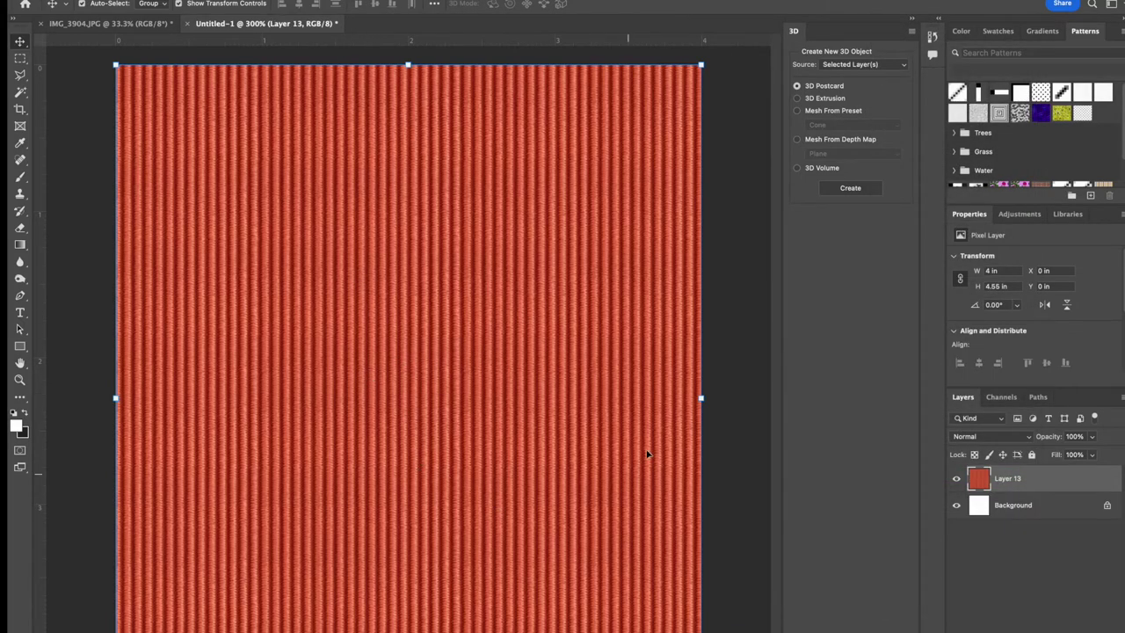
- Flatten the merged ribbed layer and the white background into a single Background layer
left_click(744, 82)
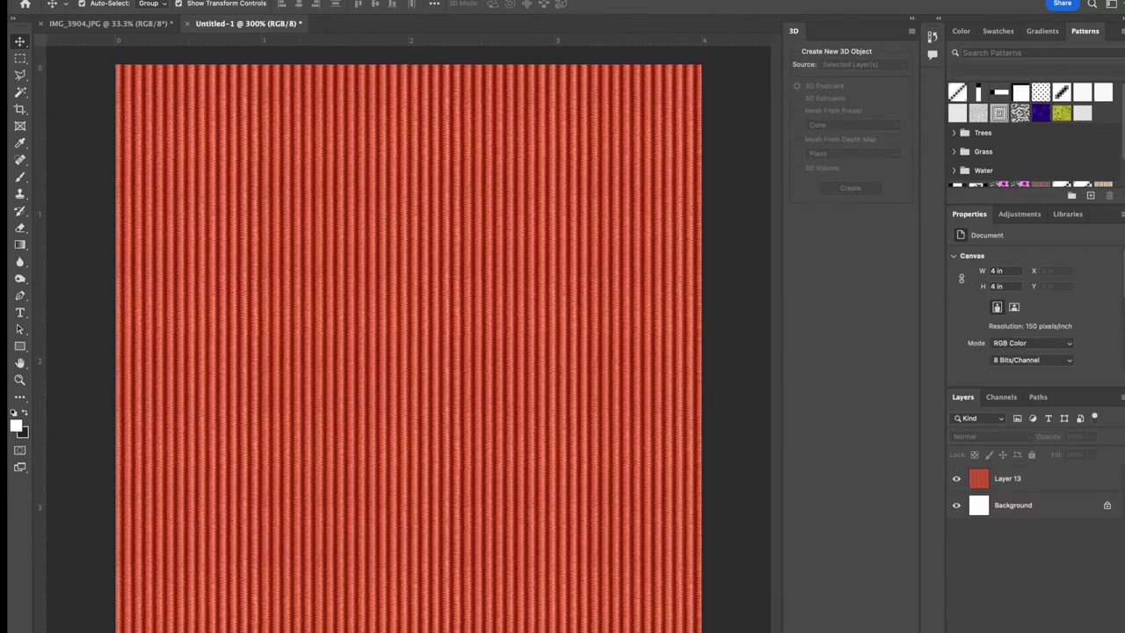
left_click(304, 0)
left_click(189, 0)
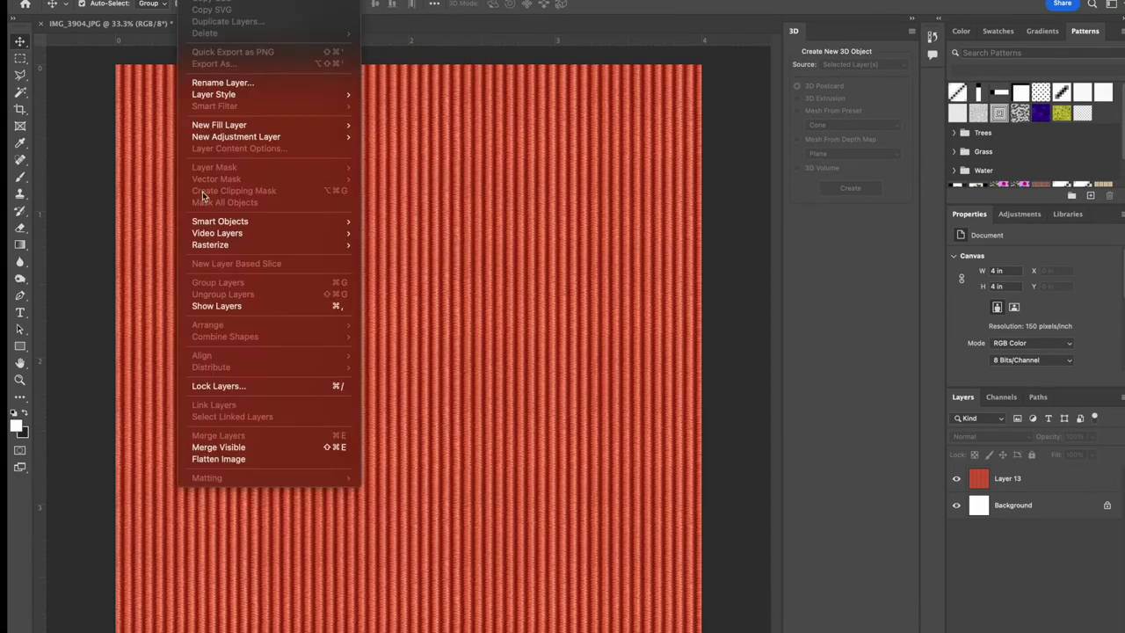
left_click(201, 461)
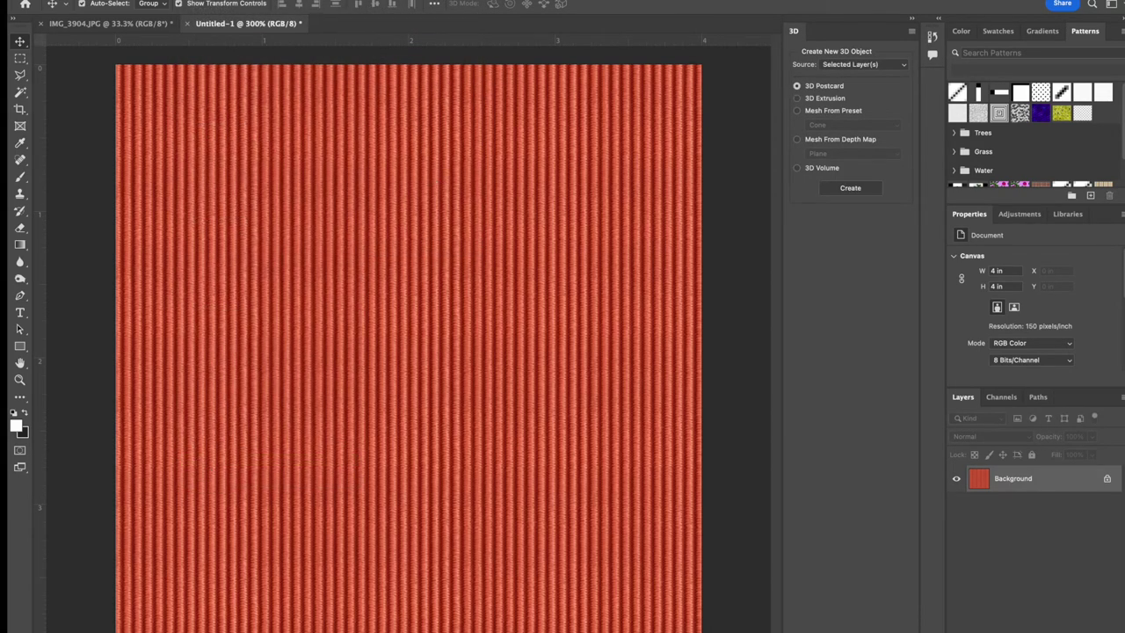
- Preview the Offset filter with Wrap Around to examine the 4 in texture's edge seams, and cancel it
left_click(297, 0)
mouse_move(308, 244)
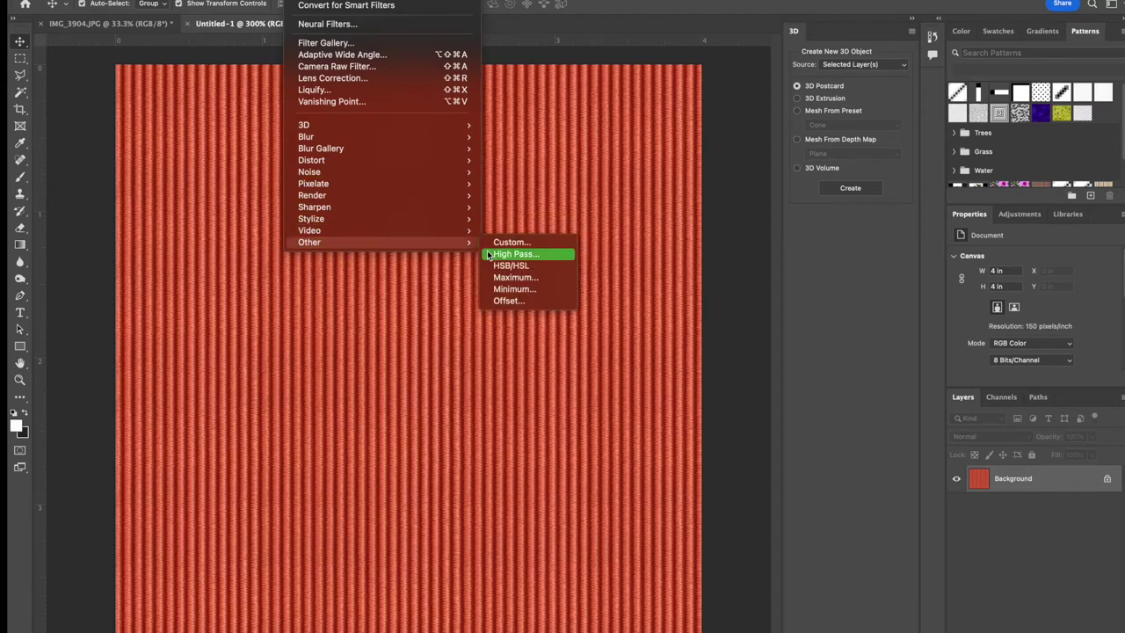
left_click(513, 302)
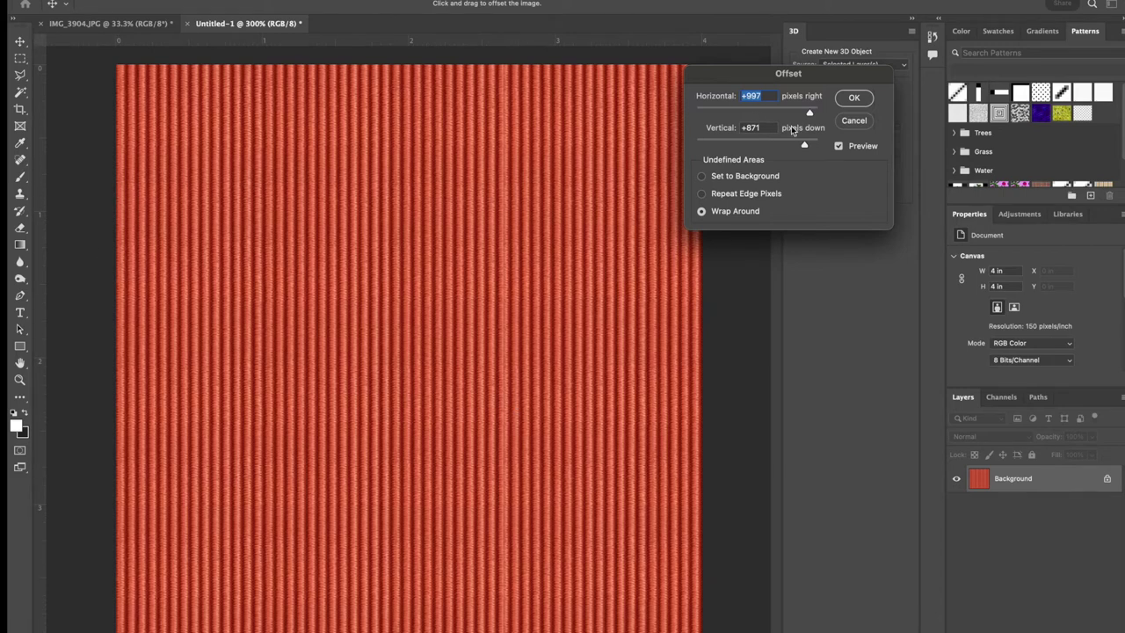
left_click(849, 121)
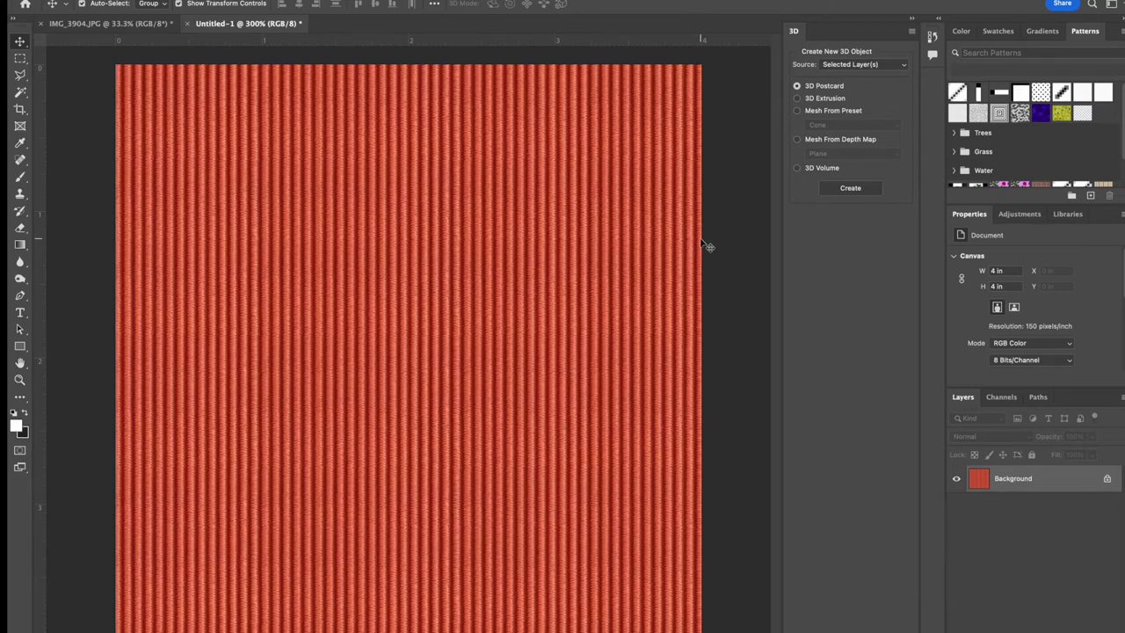
- Crop the canvas with a 1:1 (Square) ratio to 3.92 × 3.92 in
left_click(19, 110)
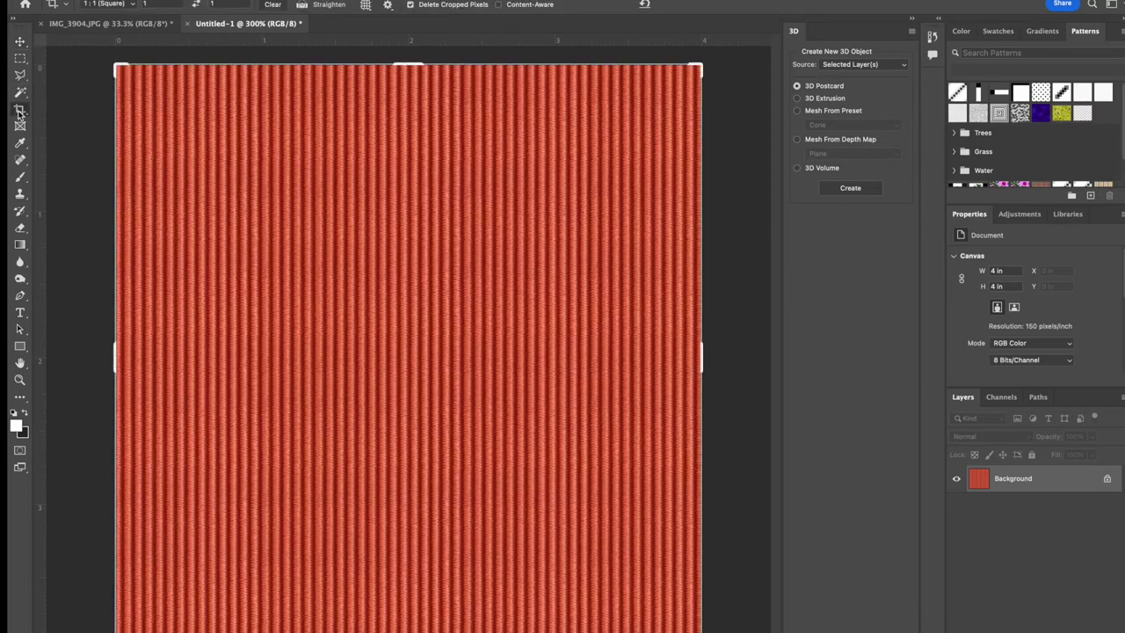
right_click(346, 287)
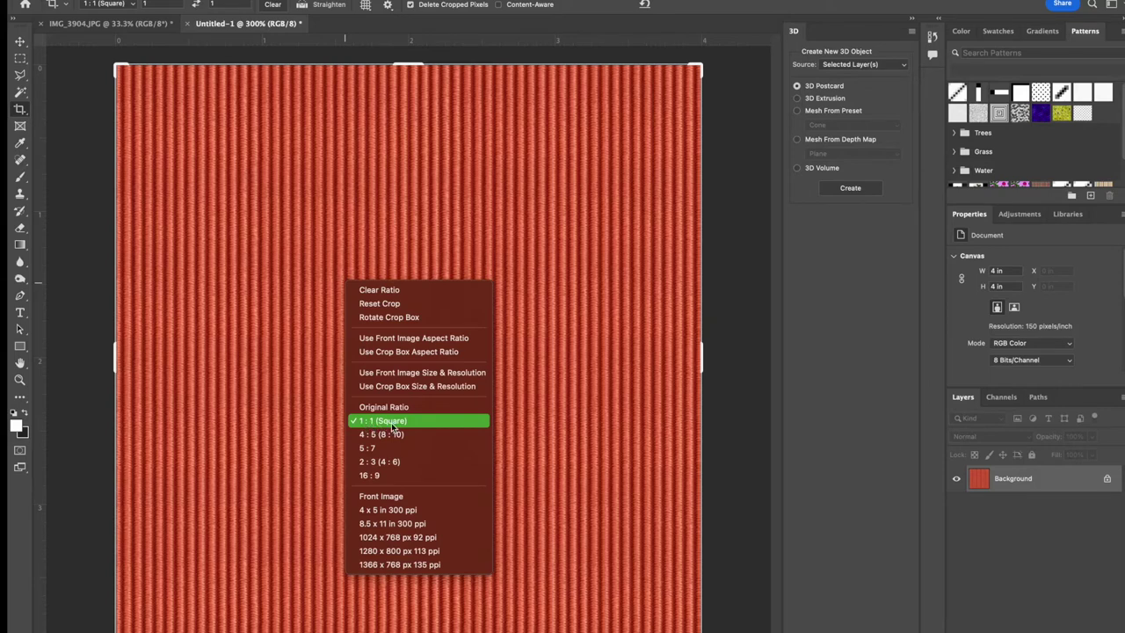
left_click(393, 422)
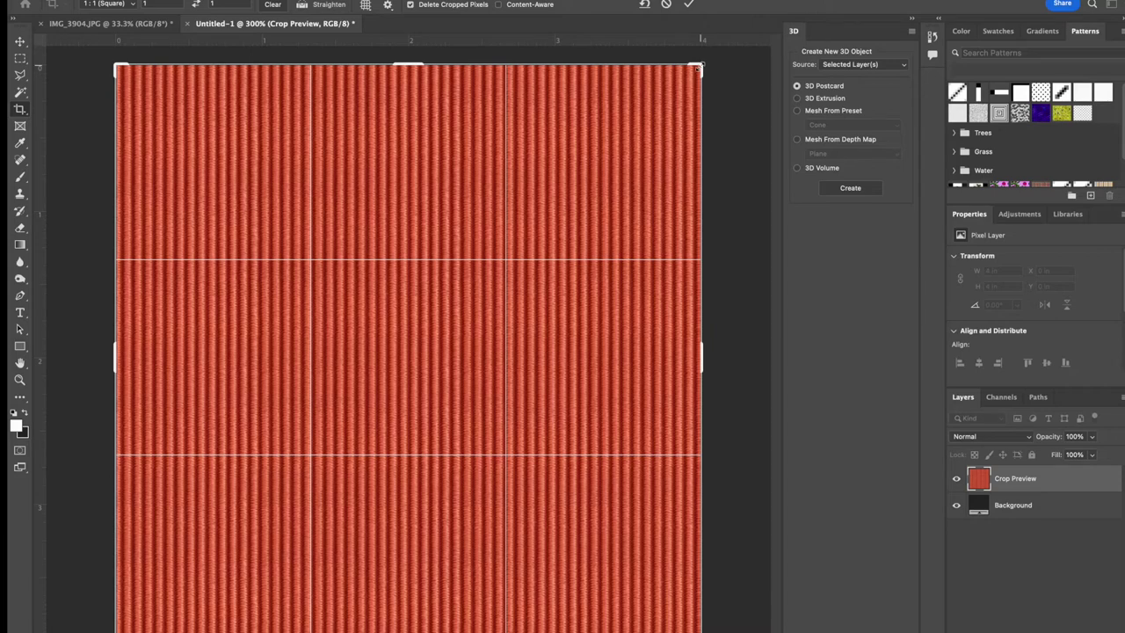
left_click_drag(698, 67, 694, 68)
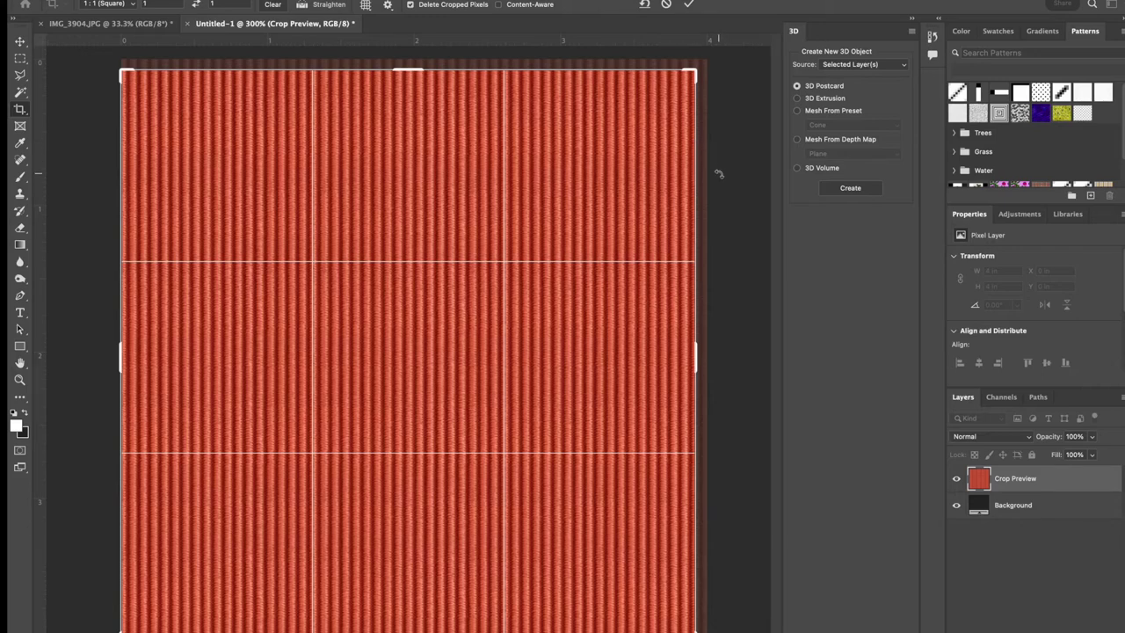
key("Return")
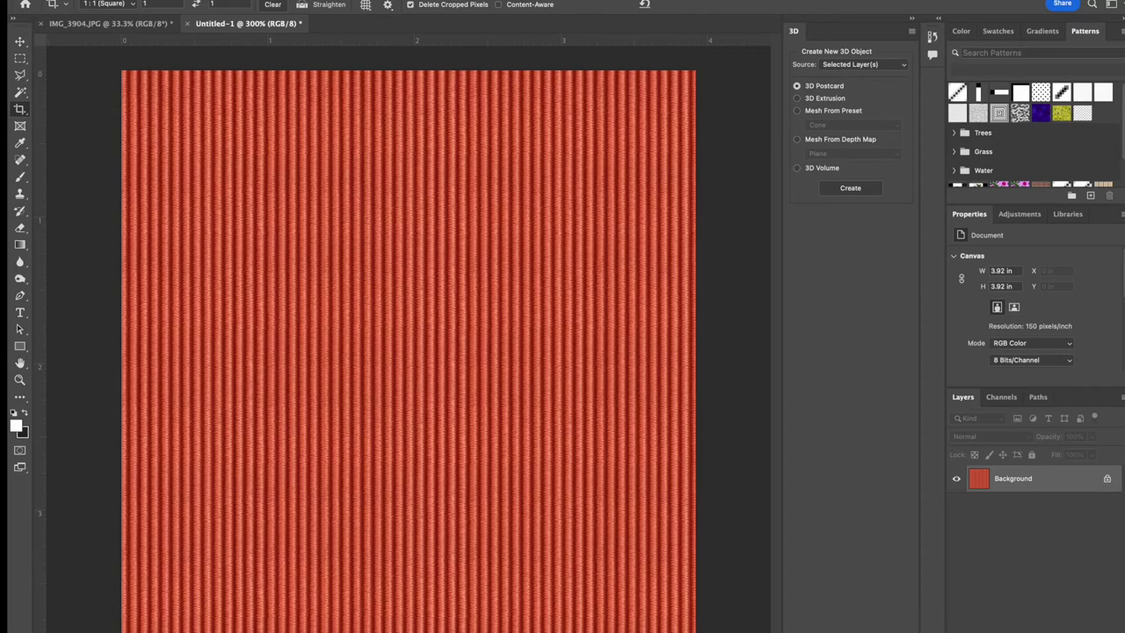
- Preview the wrap-around Offset filter on the 3.92 in texture to examine its seams, and cancel it
left_click(303, 0)
mouse_move(331, 243)
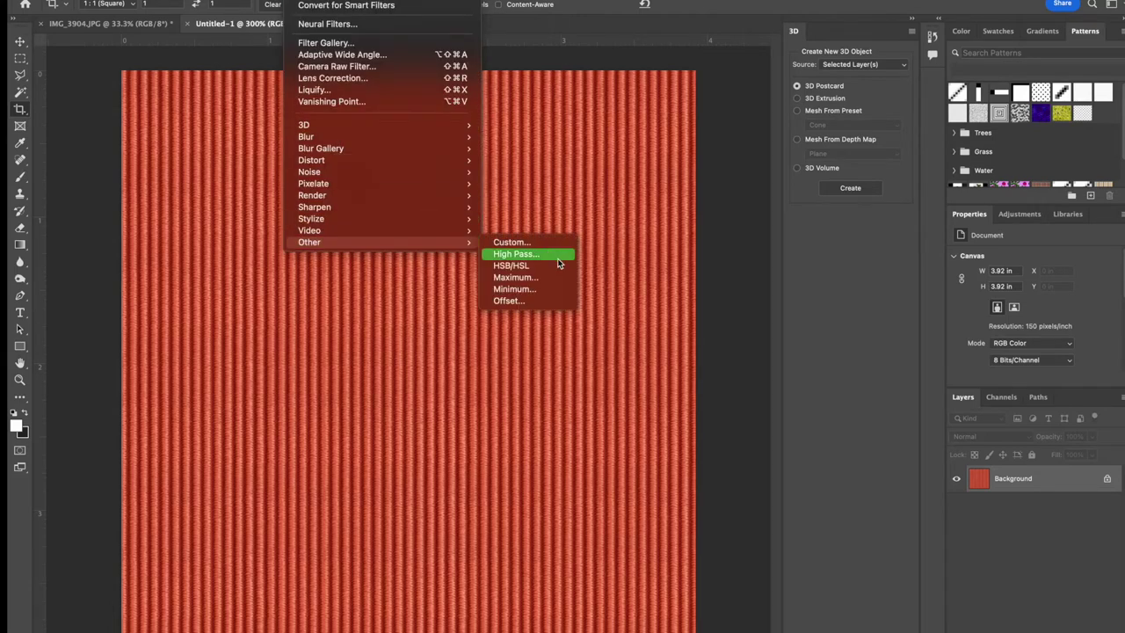
left_click(534, 300)
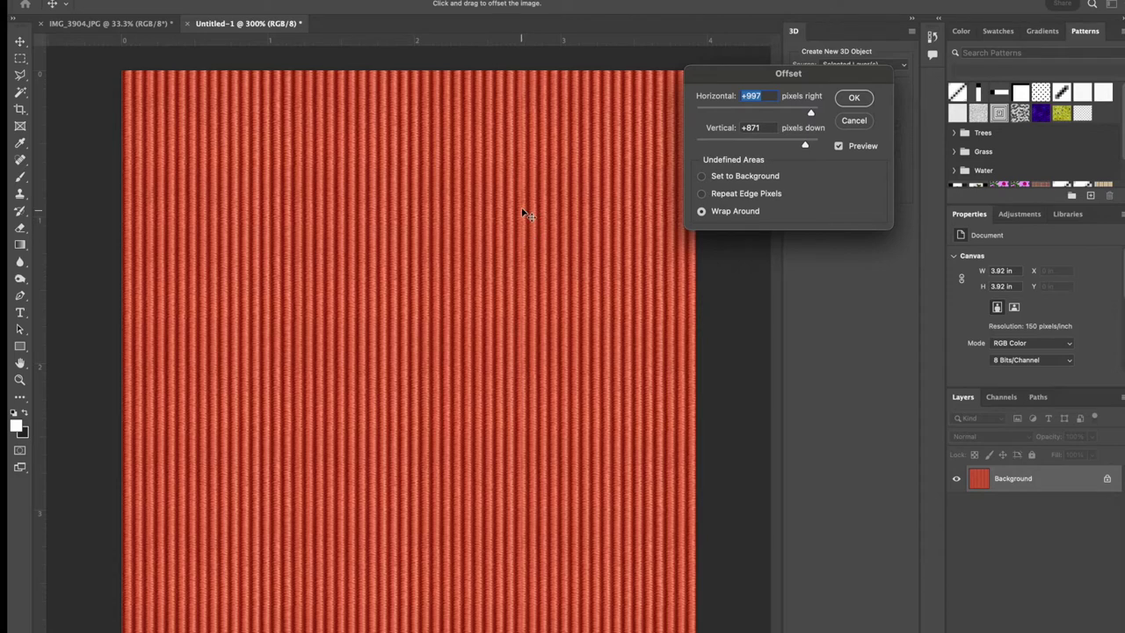
left_click(855, 121)
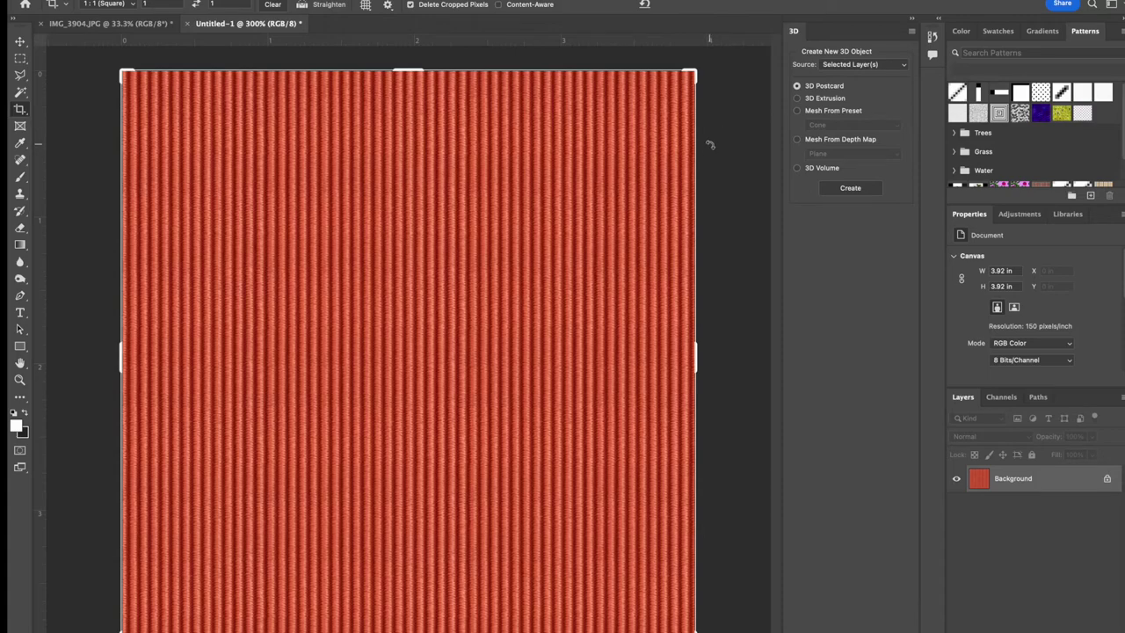
- Trim the upper right corner of the texture with a slightly tighter square crop, to 3.91 × 3.91 in
scroll(709, 143, "up", 4, "alt")
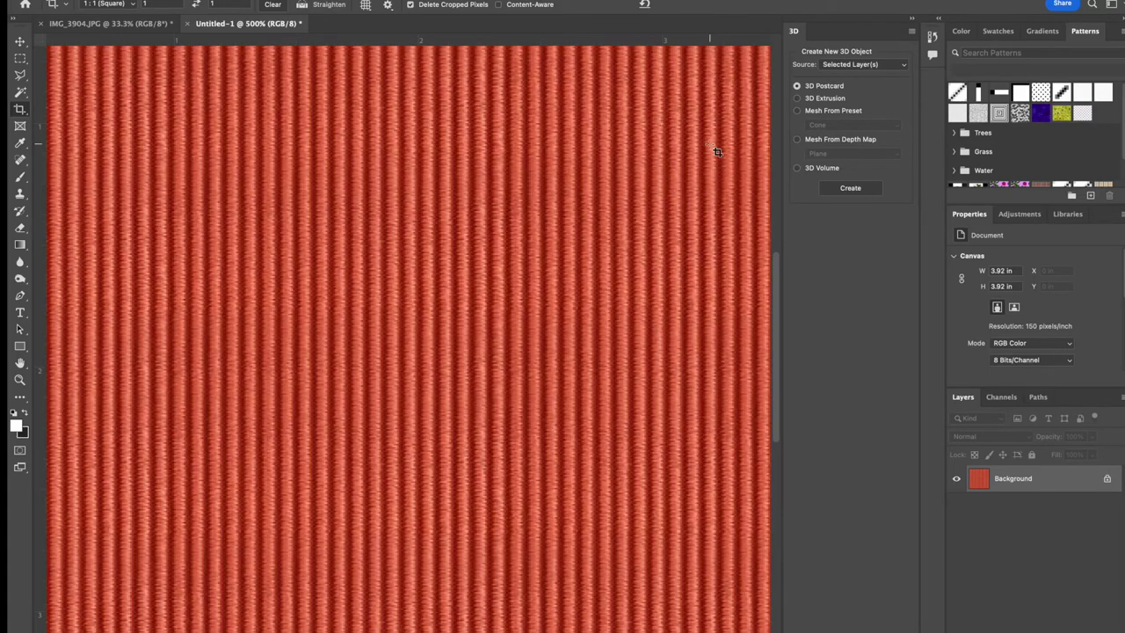
scroll(713, 149, "left", 5)
scroll(713, 149, "up", 3)
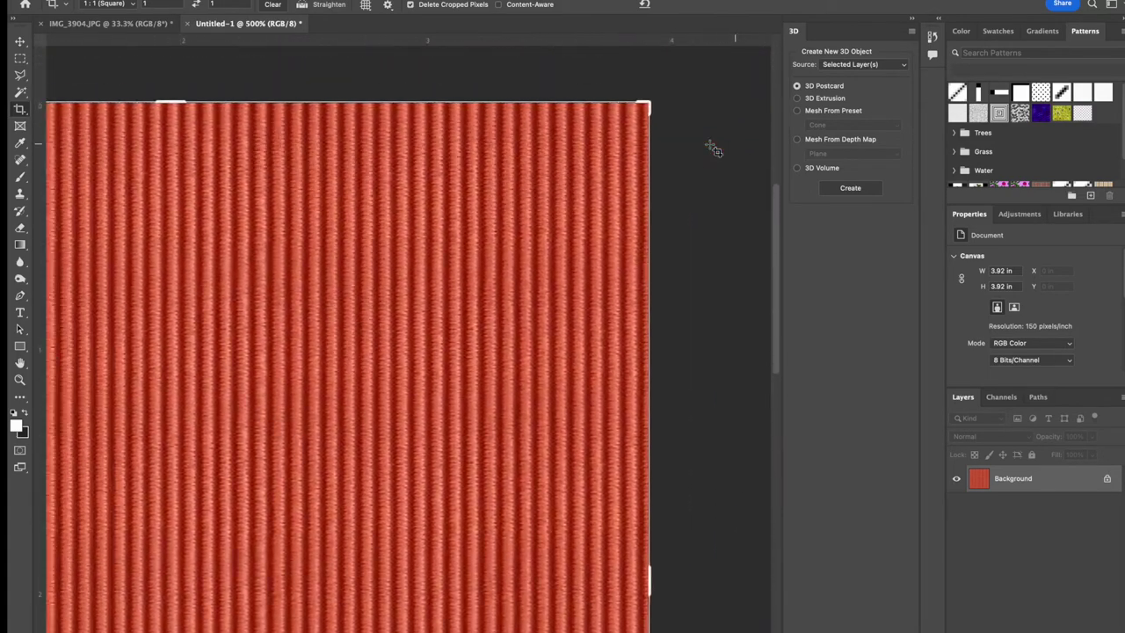
key("super+equal")
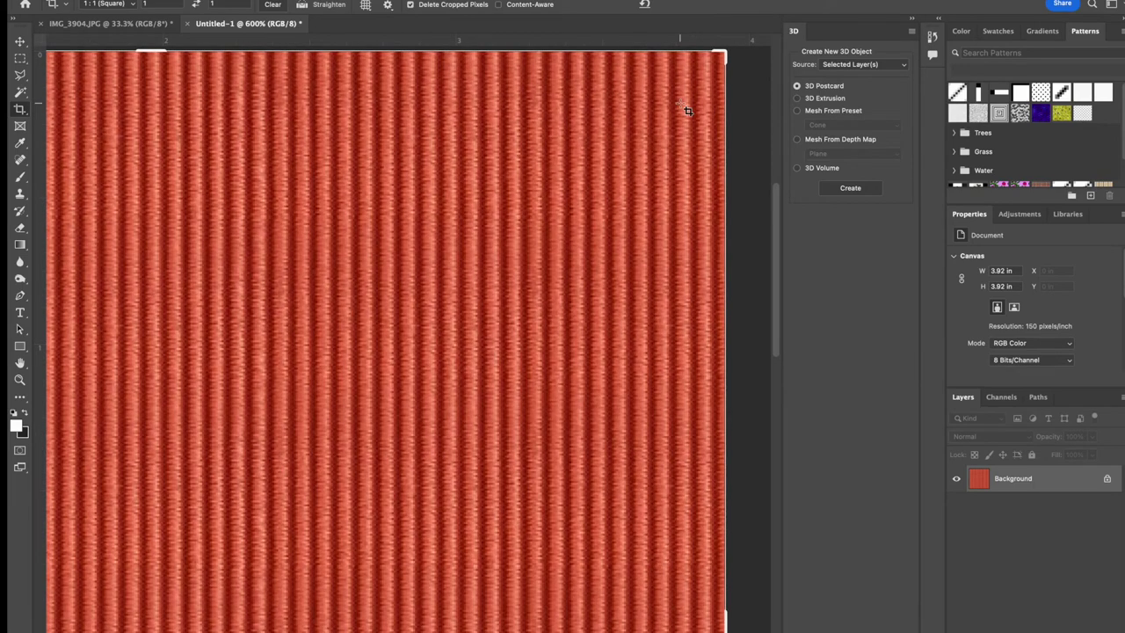
left_click_drag(725, 55, 723, 56)
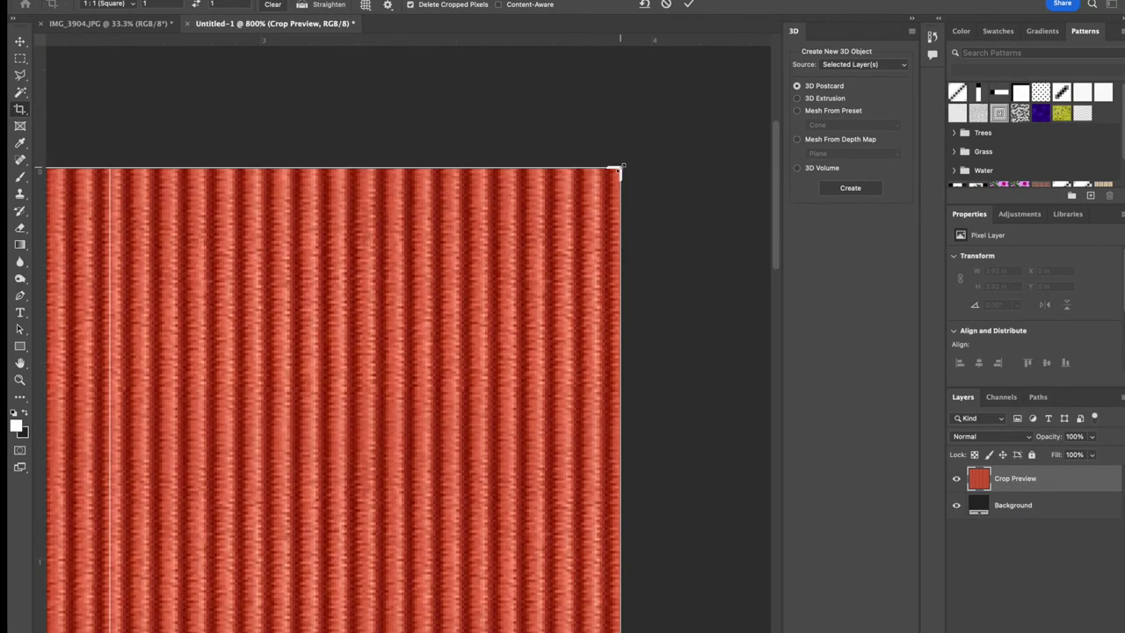
left_click_drag(618, 170, 617, 173)
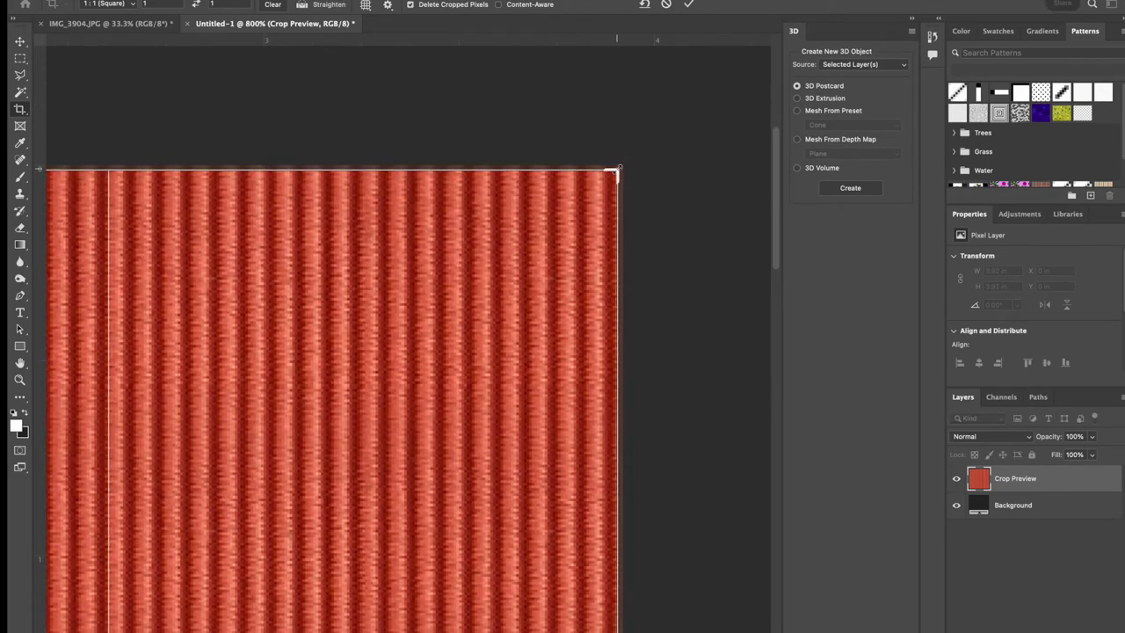
key("Return")
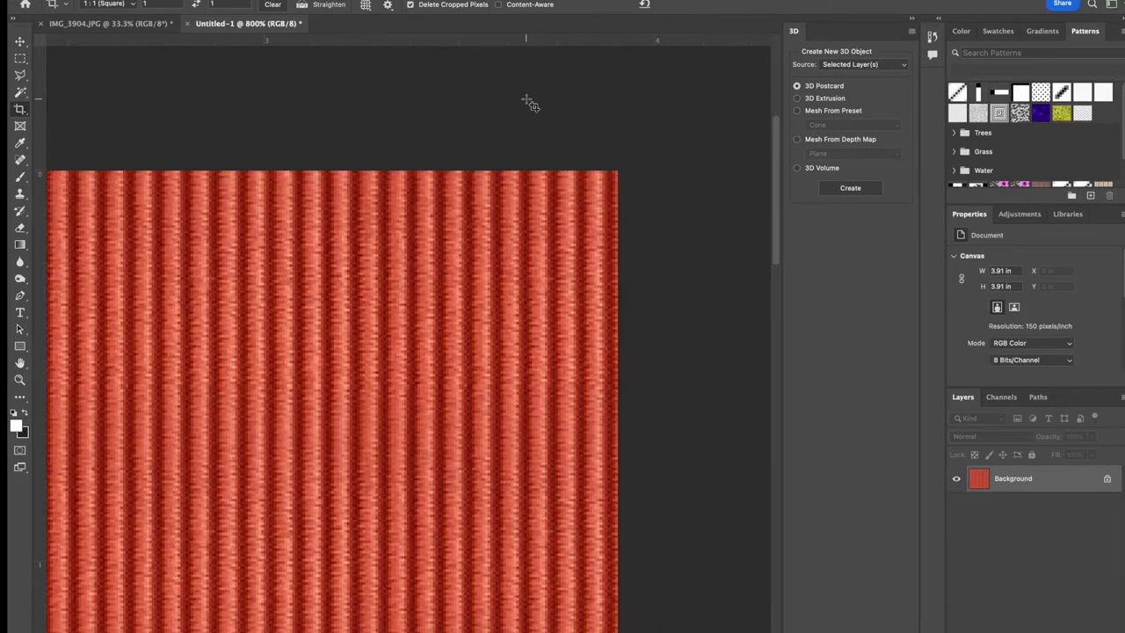
- Preview the wrap-around Offset filter on the 3.91 in texture to examine its seams, cancel it and return to the Crop tool
key("ctrl+minus")
key("ctrl+minus")
key("ctrl+minus")
key("ctrl+minus")
key("ctrl+minus")
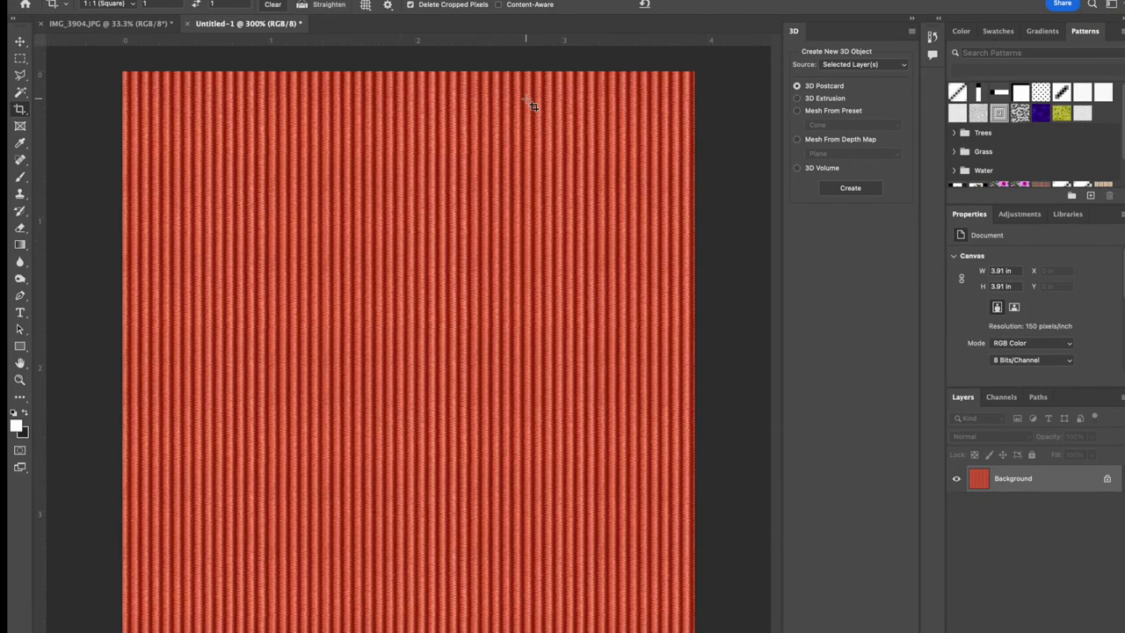
left_click(304, 0)
mouse_move(343, 243)
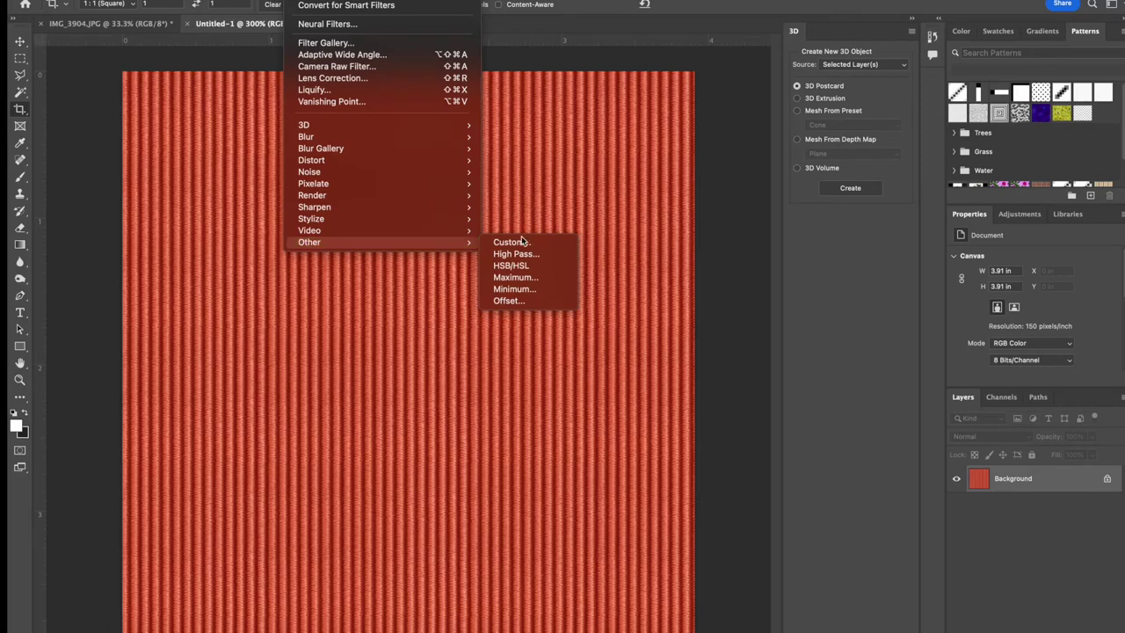
left_click(508, 301)
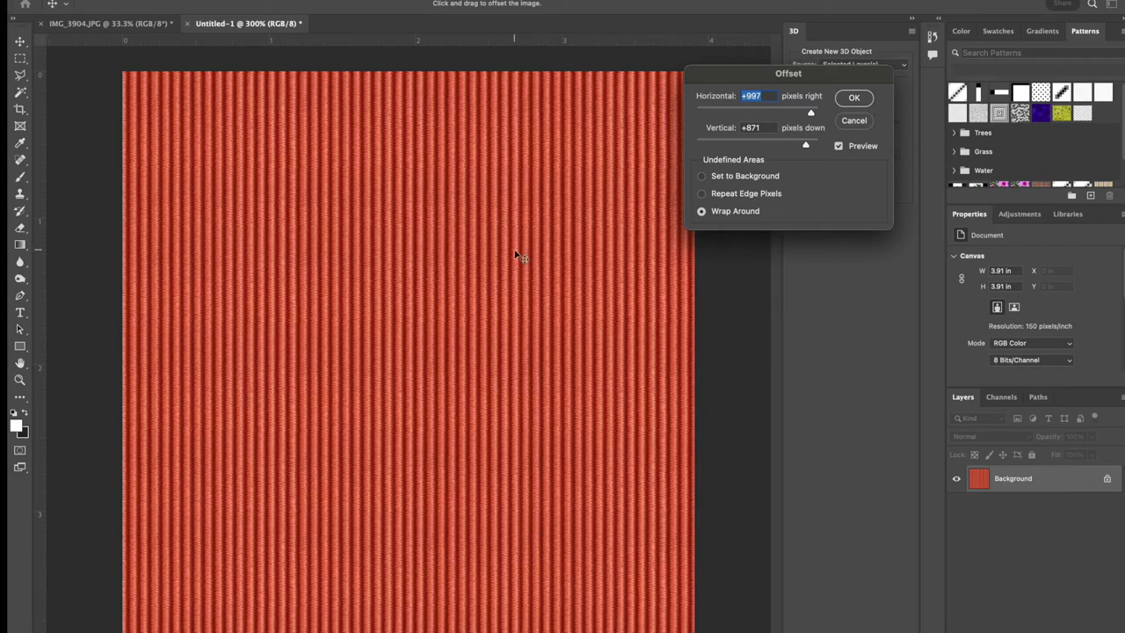
left_click(842, 121)
key("c")
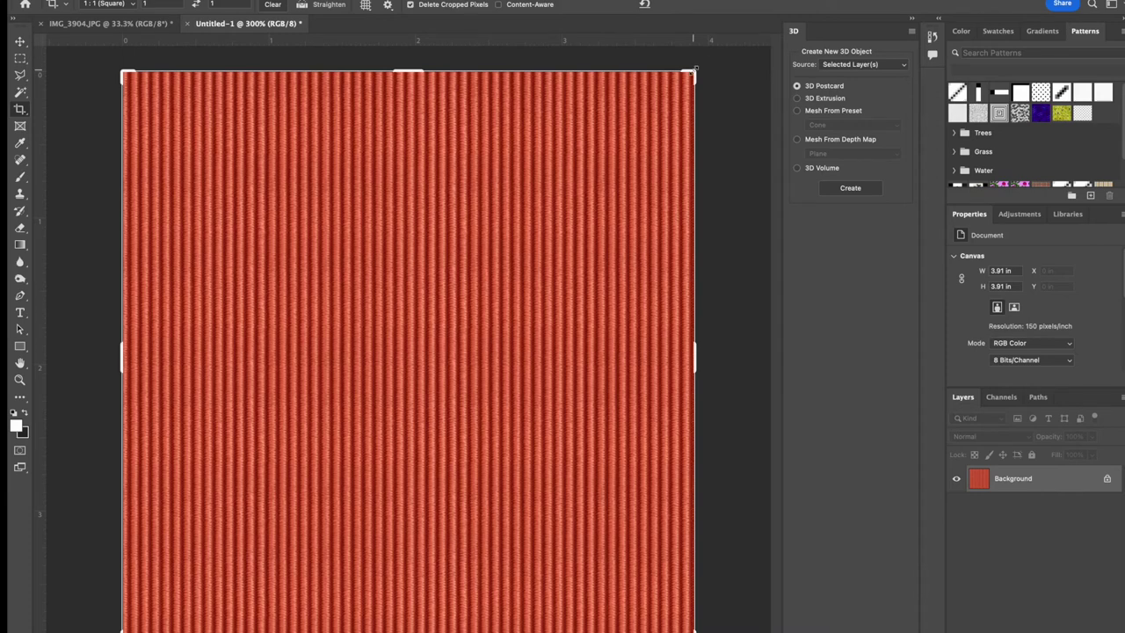
- Try a tighter 3.85 × 3.85 in square crop and check its seams with the wrap-around Offset filter
left_click_drag(694, 68, 689, 72)
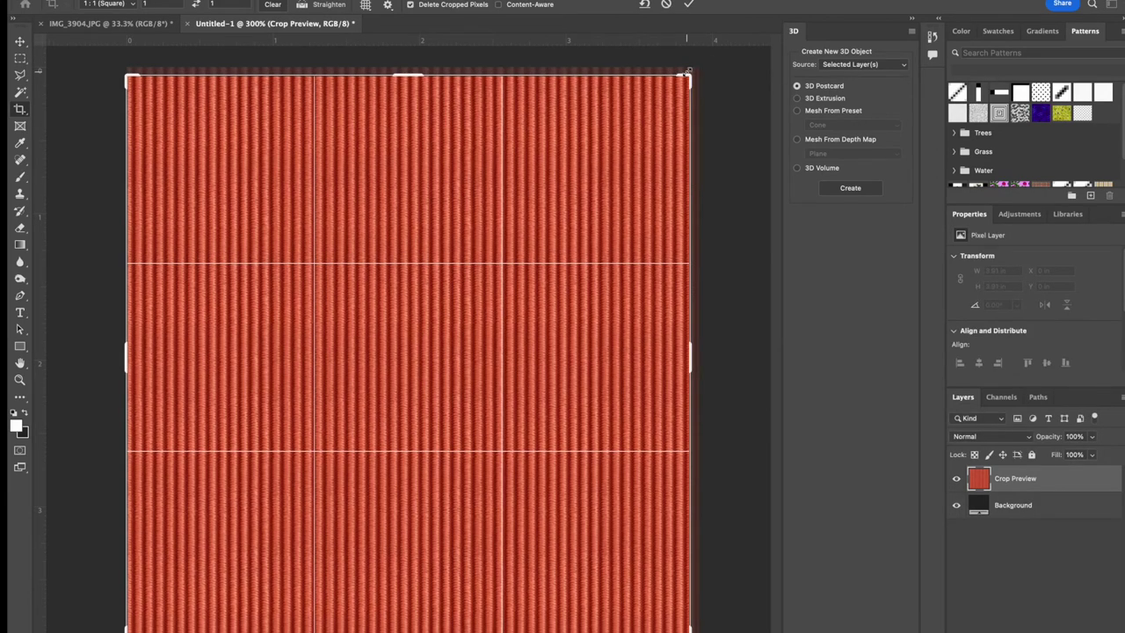
key("Return")
left_click(309, 0)
mouse_move(347, 236)
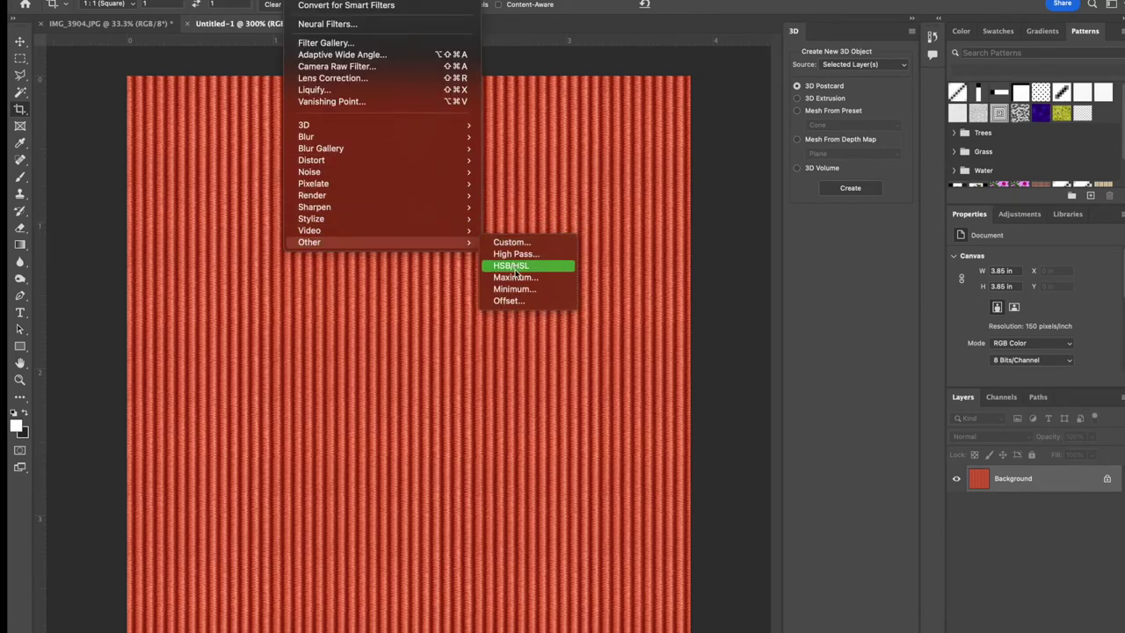
left_click(518, 300)
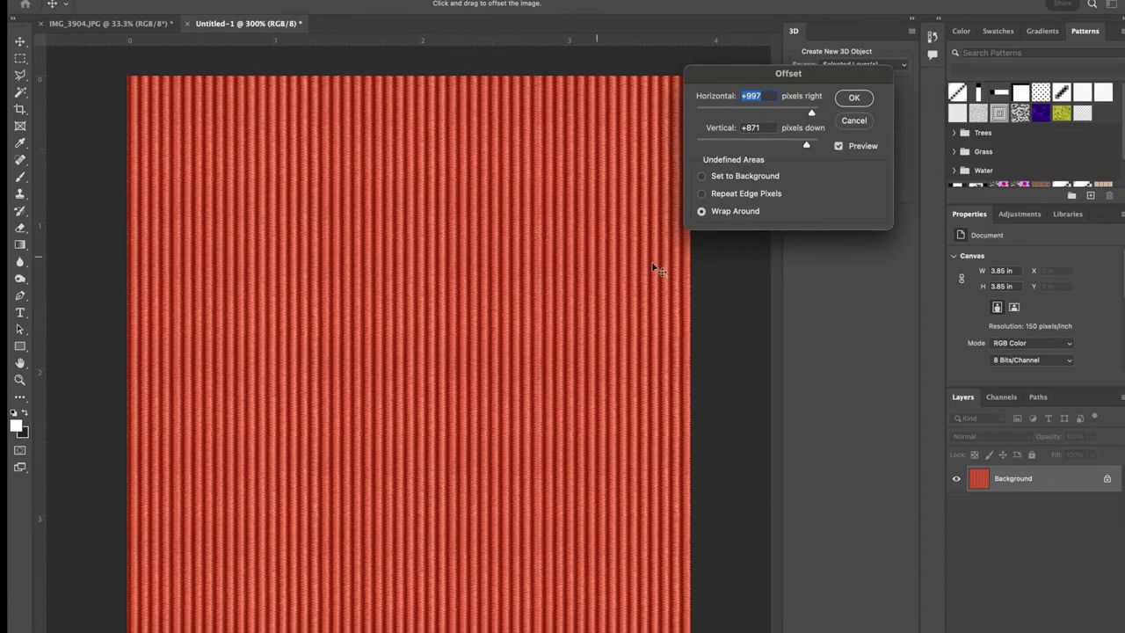
left_click_drag(731, 77, 778, 51)
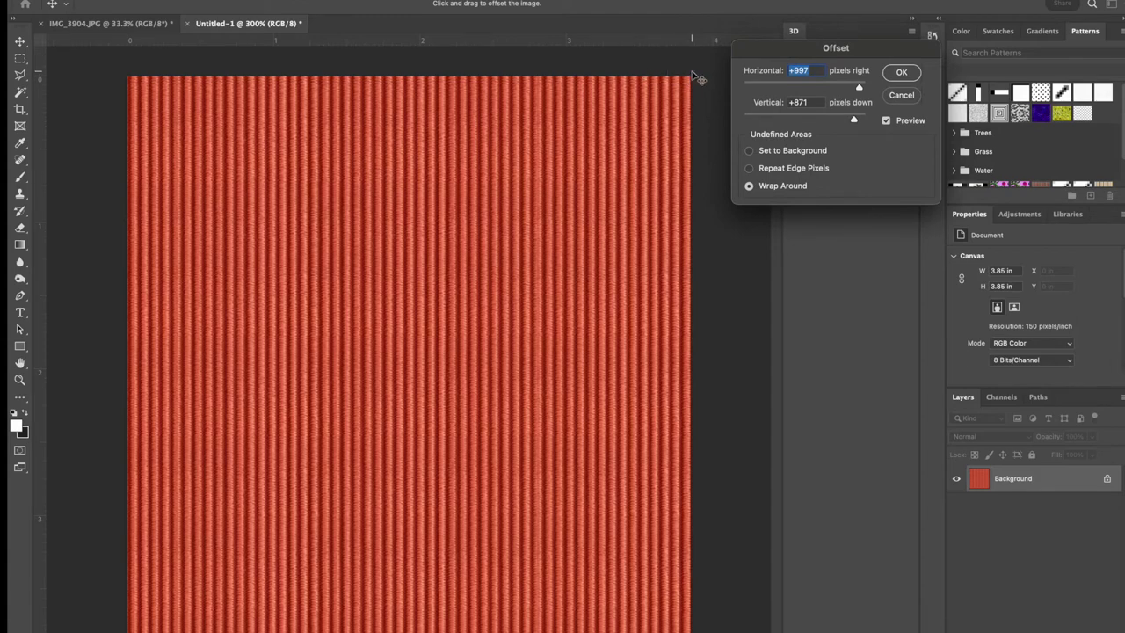
key("Return")
- Redo the square crop at 3.85 × 3.85 in, preview the wrap-around Offset filter on it and cancel the filter
key("c")
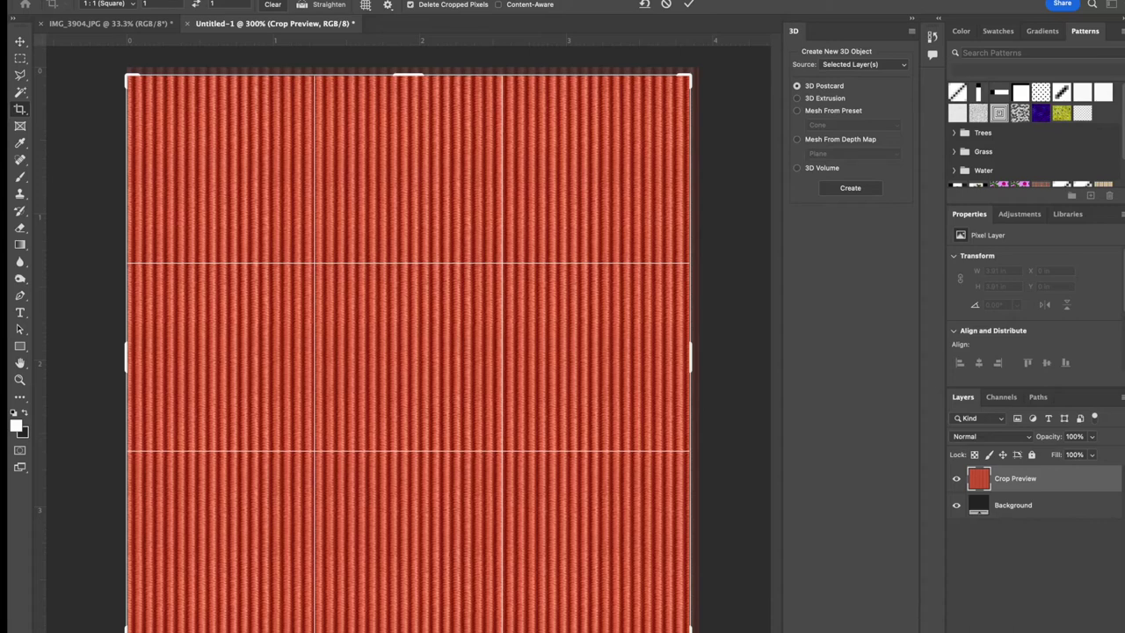
key("Return")
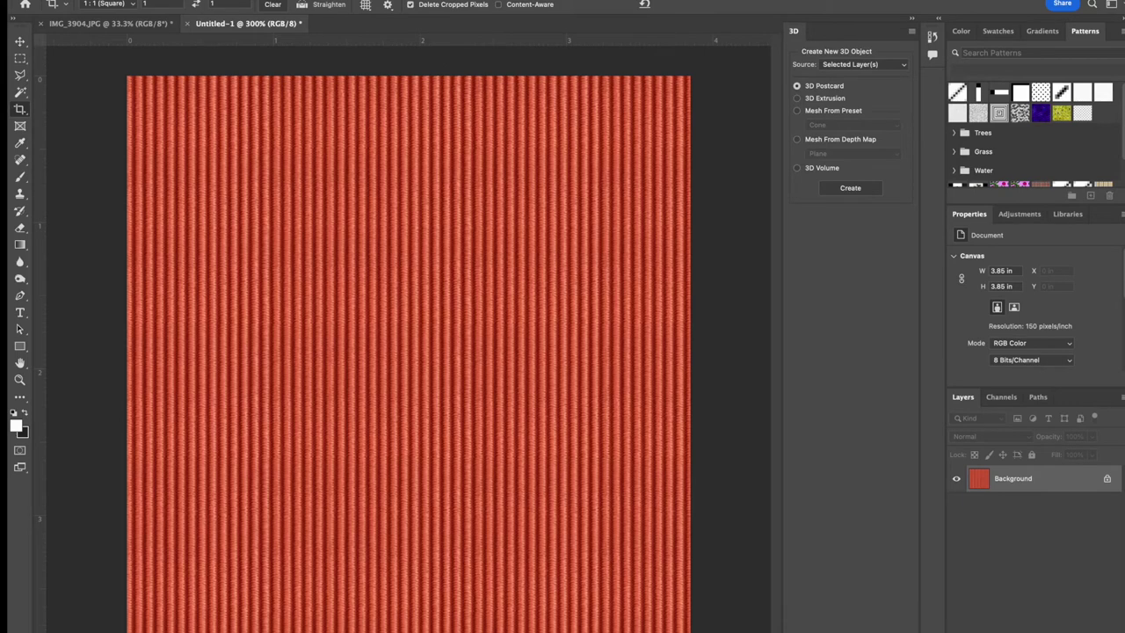
left_click(303, 0)
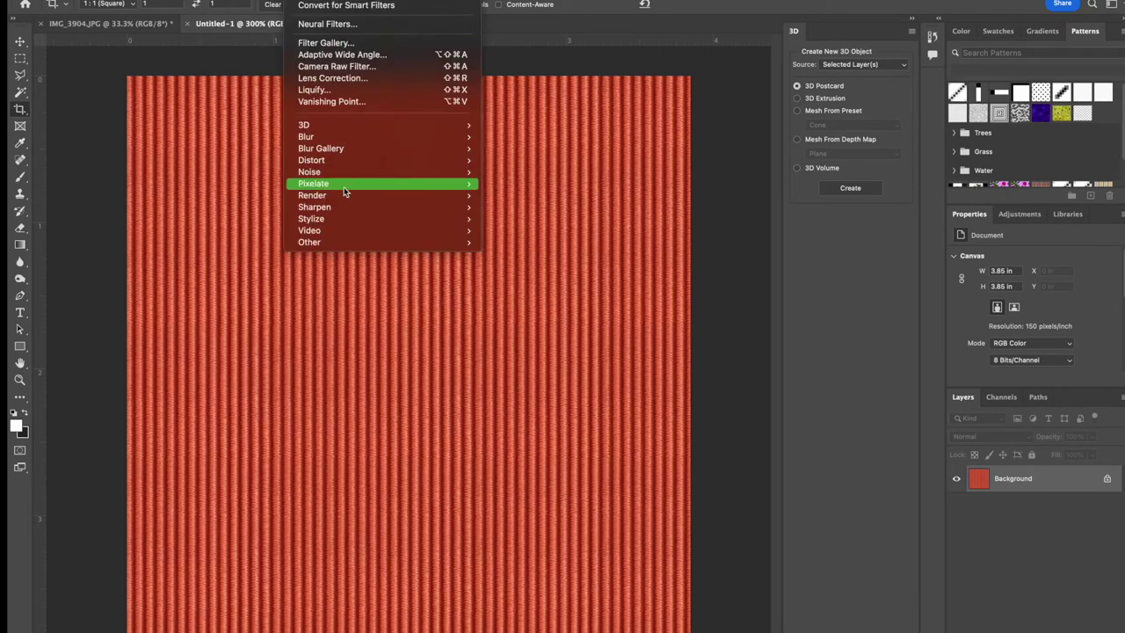
mouse_move(334, 240)
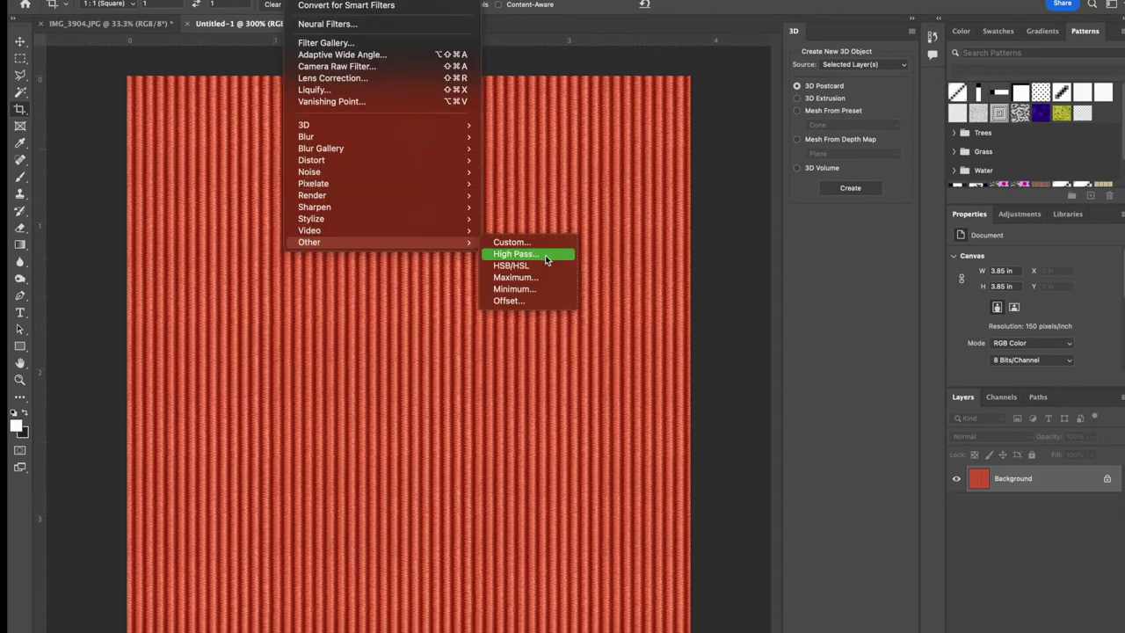
left_click(529, 301)
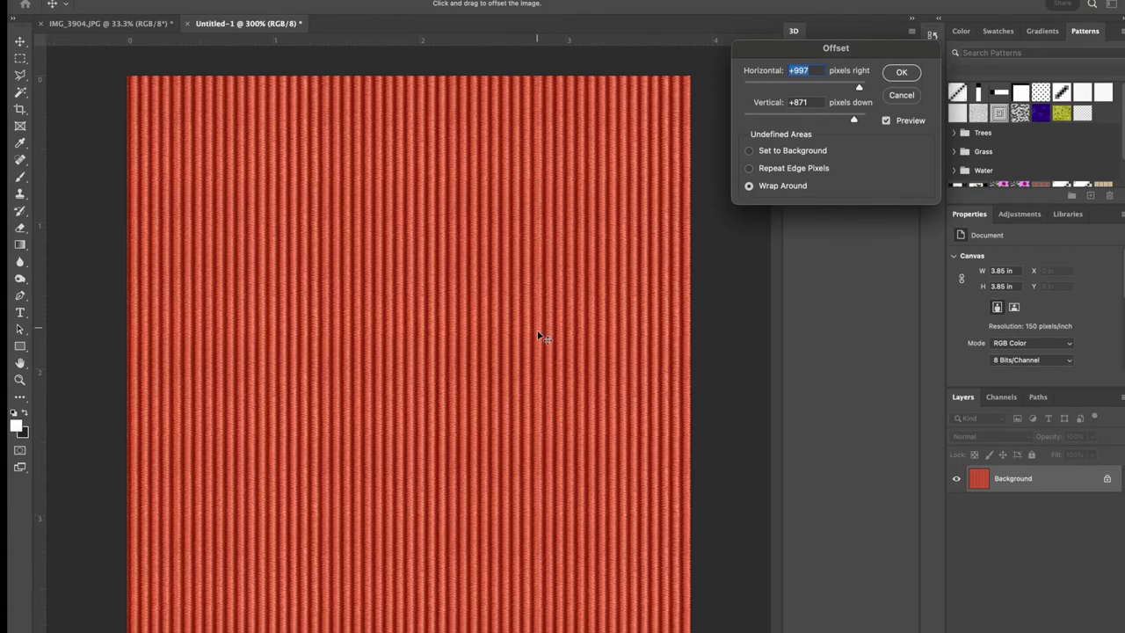
left_click(901, 96)
- Crop the texture to 3.84 × 3.84 in and apply the wrap-around Offset filter at +997 pixels right and +871 pixels down
key("c")
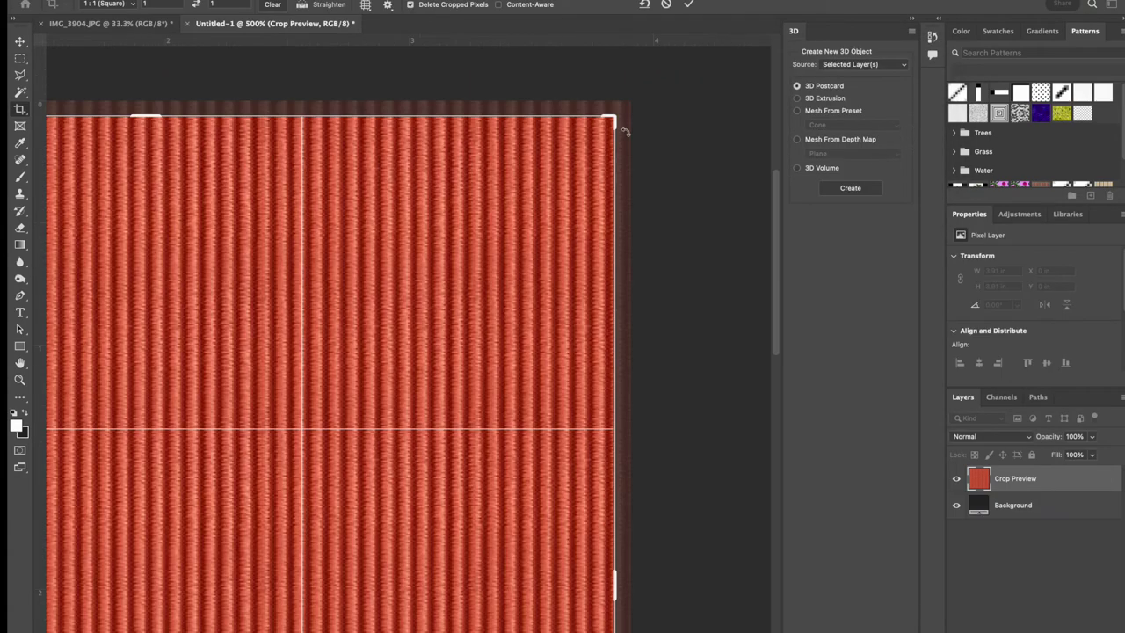
left_click(312, 0)
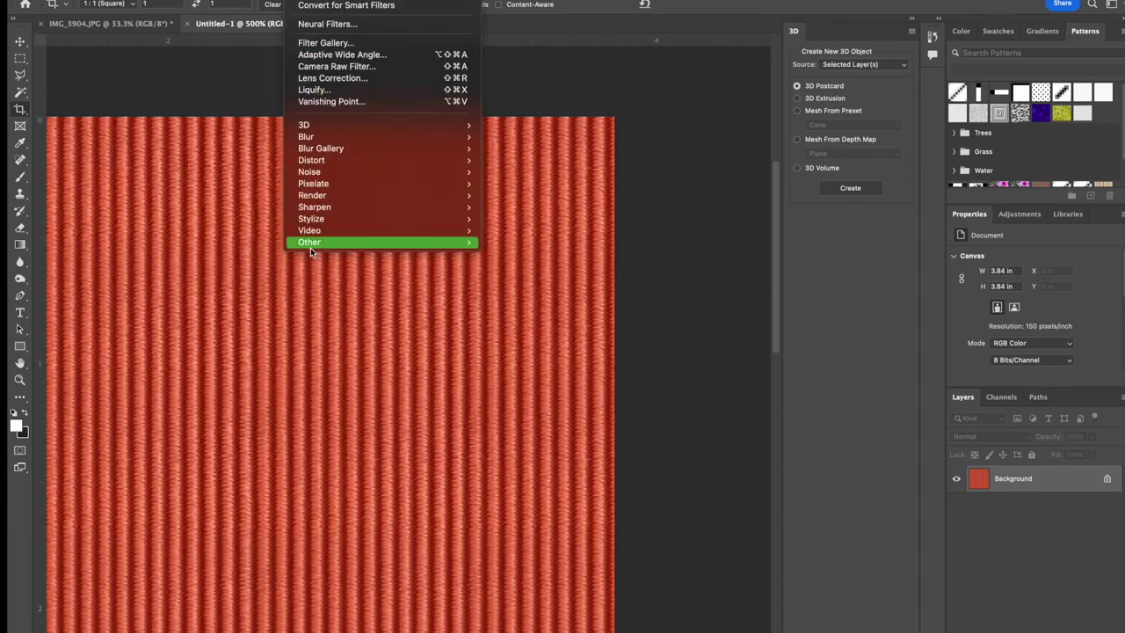
mouse_move(310, 243)
left_click(553, 302)
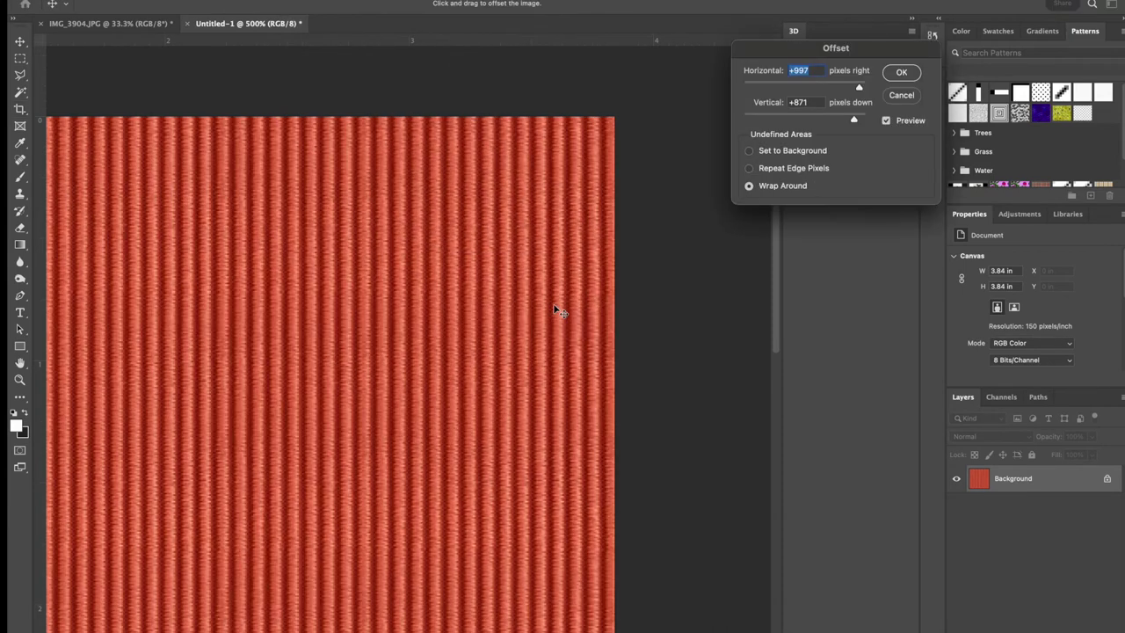
key("super+minus")
key("super+minus")
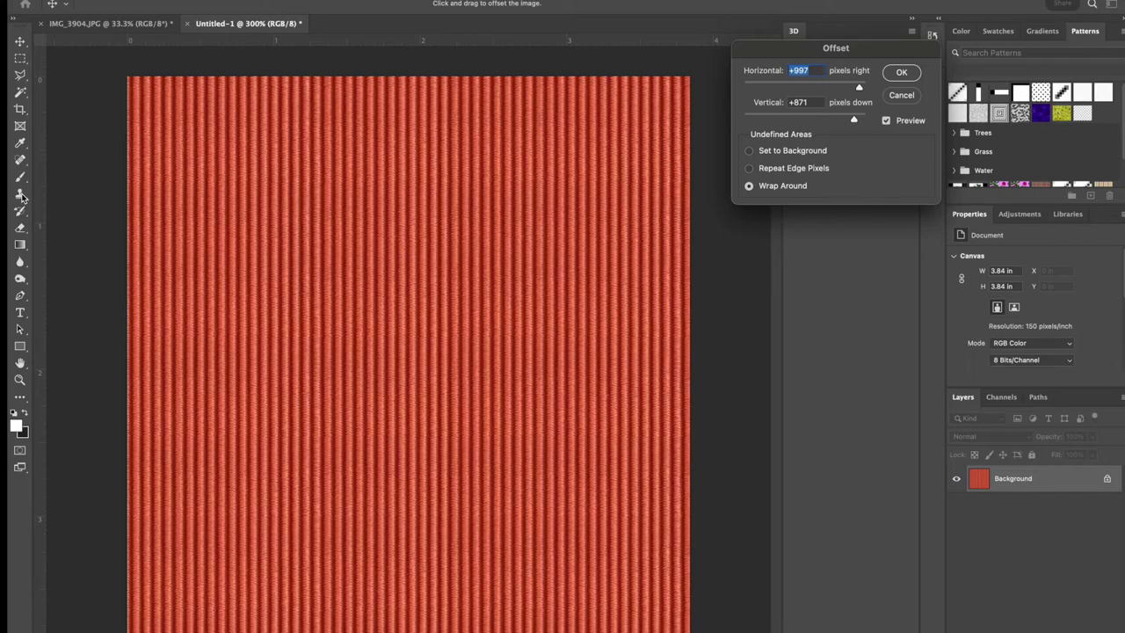
key("Return")
- Retouch the seam areas of the texture with the Clone Stamp tool, using a size 25 brush at 13% opacity
key("c")
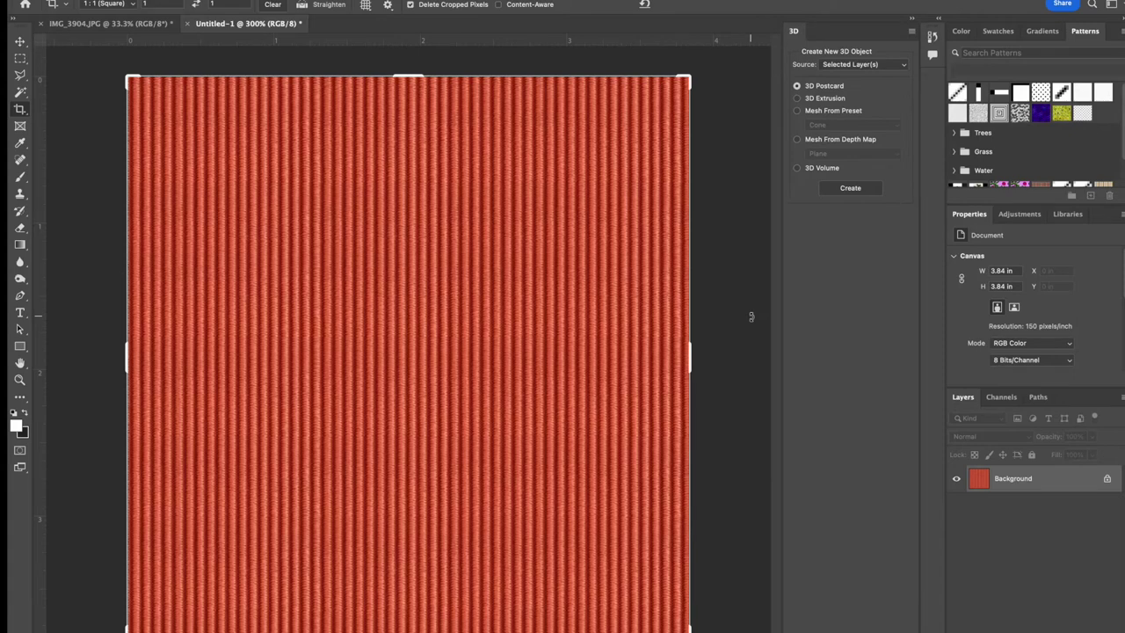
key("v")
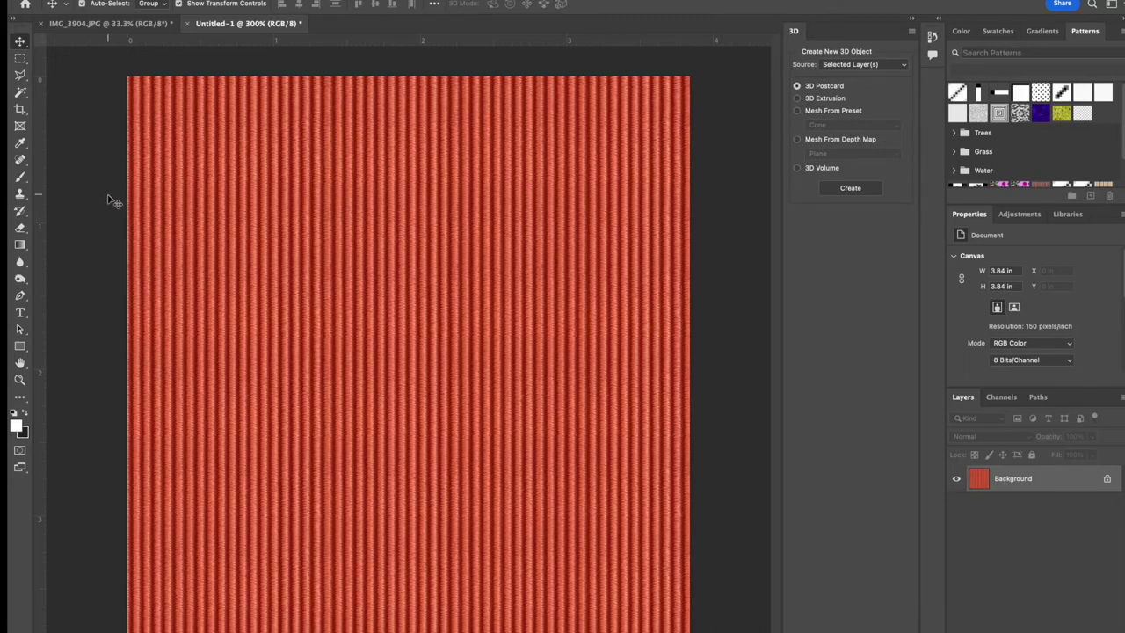
left_click(19, 198)
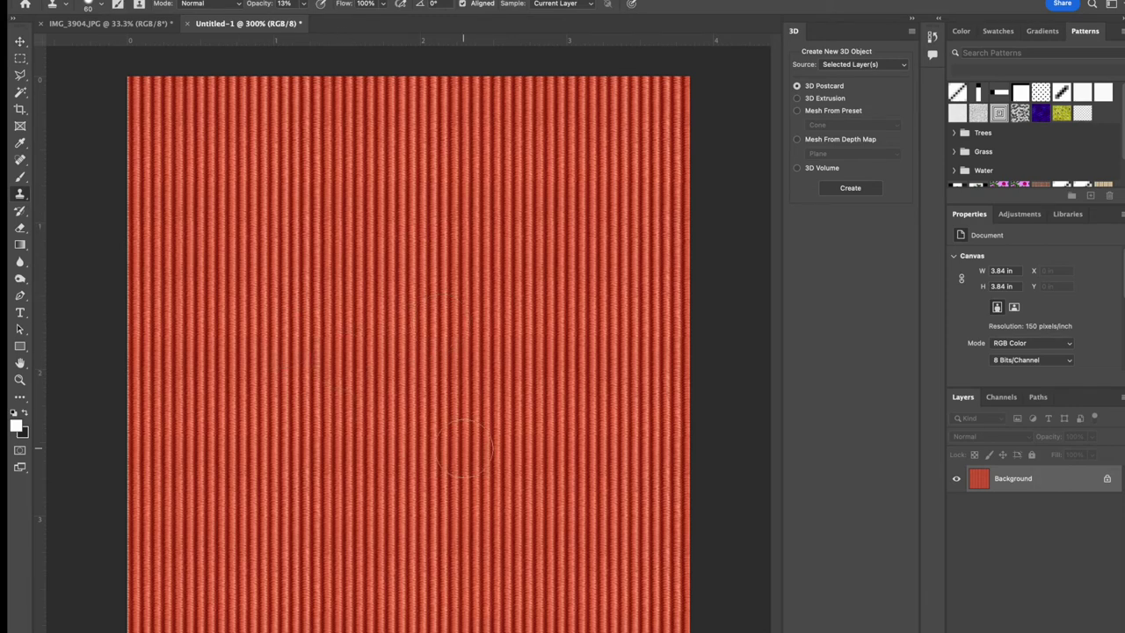
key("ctrl+minus")
key("ctrl+plus")
key("ctrl+plus")
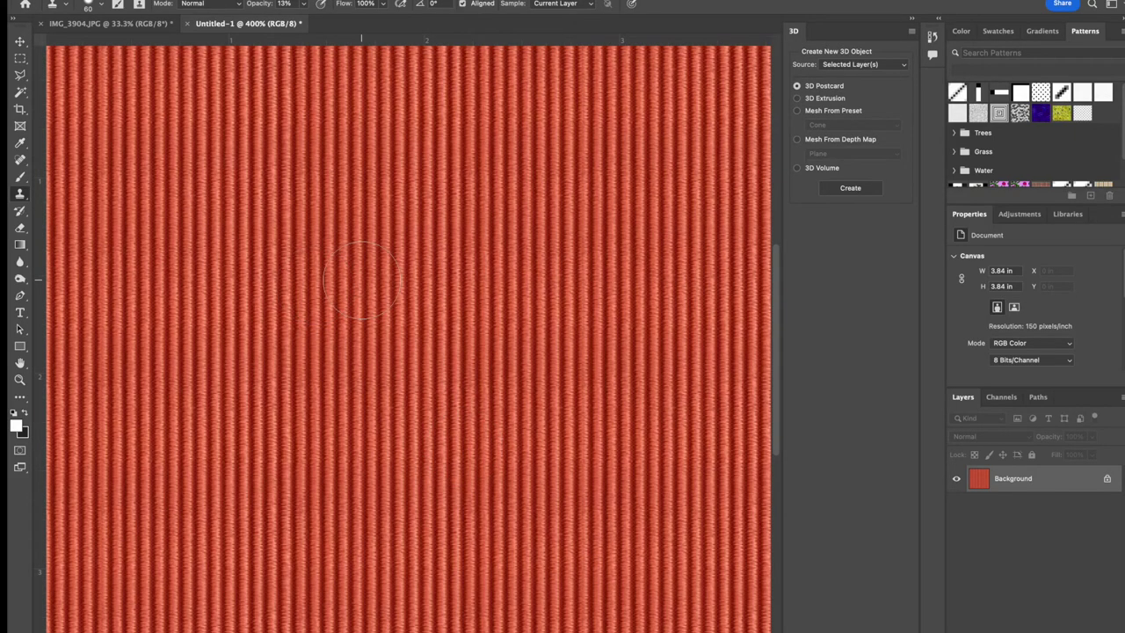
key("ctrl+minus")
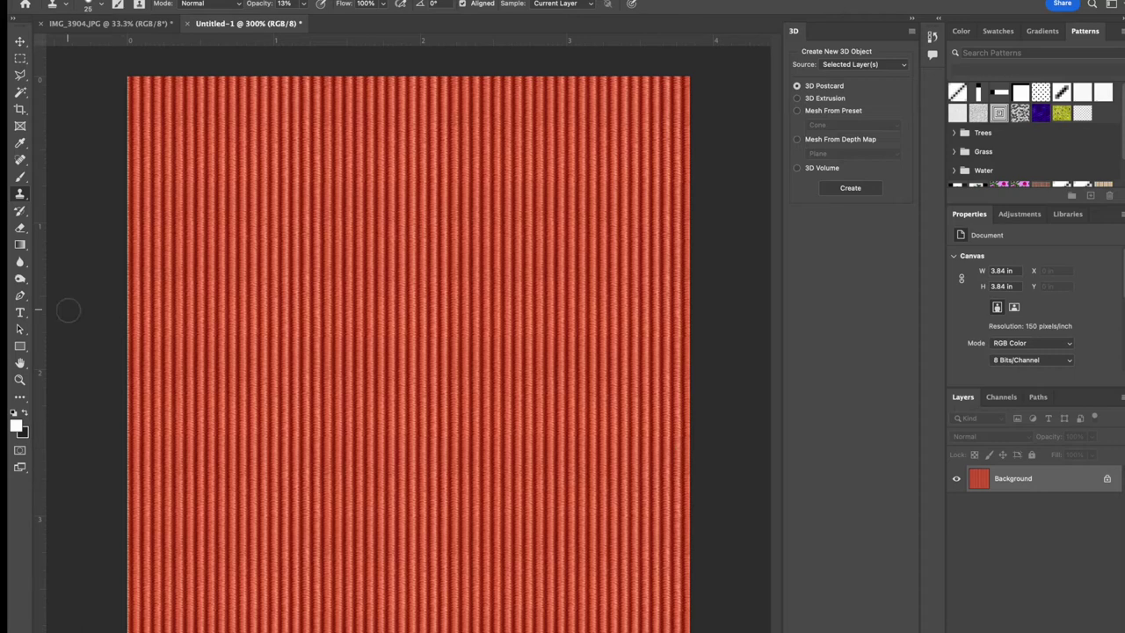
- Lighten the uneven dark areas of the ribs with the Dodge tool, using a size 60 brush and 12% exposure
left_click(21, 263)
right_click(22, 263)
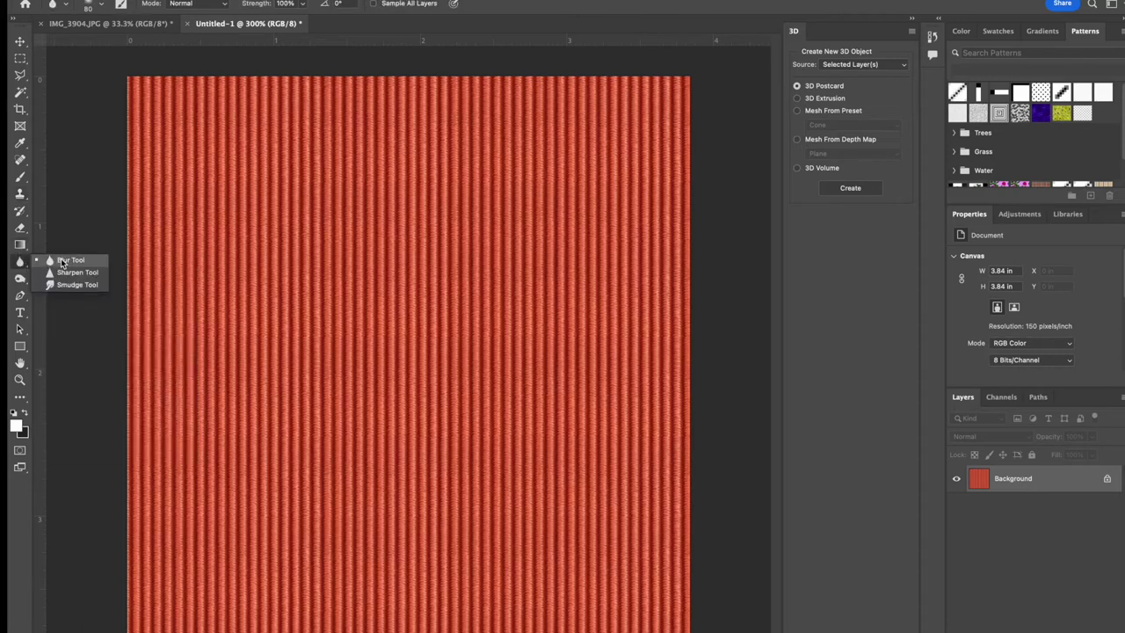
right_click(21, 279)
left_click(69, 279)
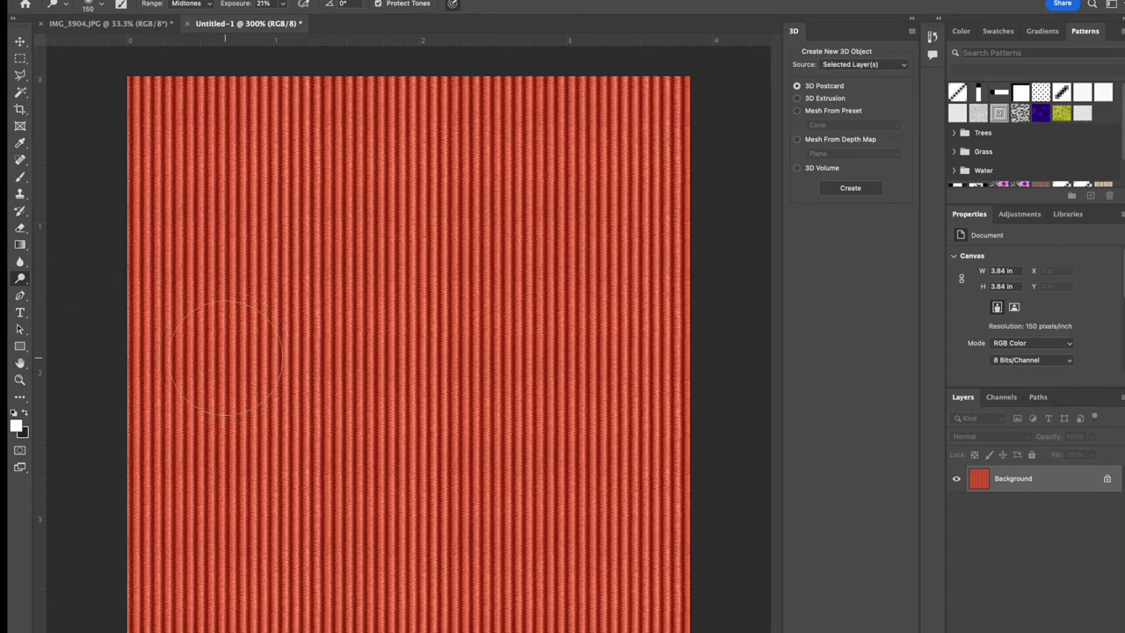
key("bracketleft")
key("bracketleft")
key("bracketleft")
key("bracketleft")
key("bracketleft")
key("1")
key("2")
- Apply the wrap-around Offset filter to the retouched texture at +997 pixels right and +871 pixels down
left_click(303, 0)
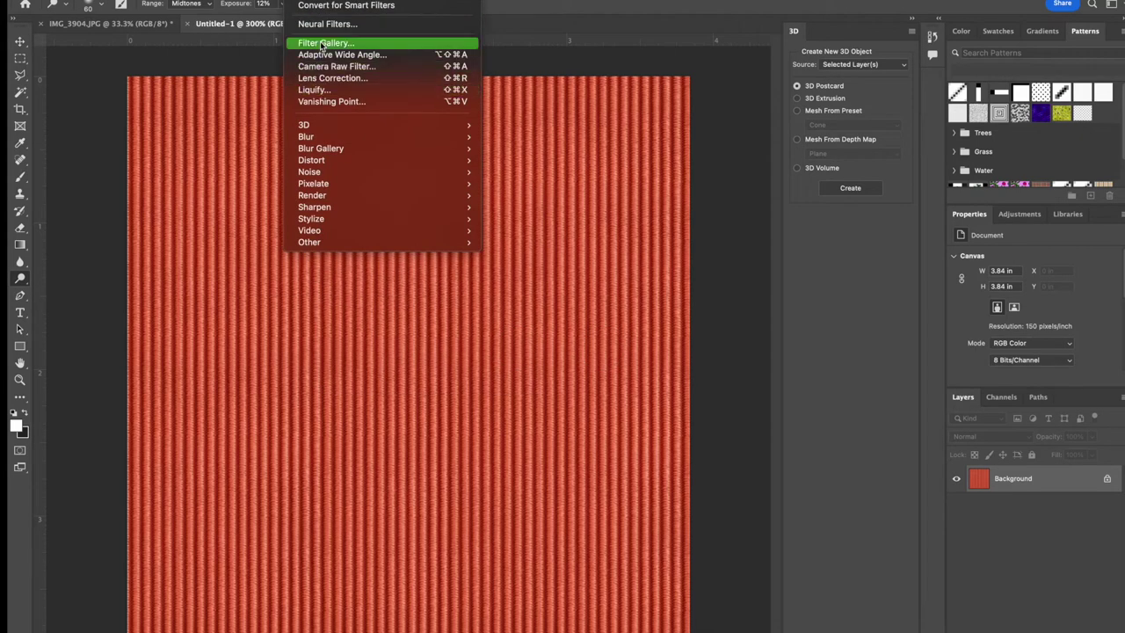
mouse_move(451, 244)
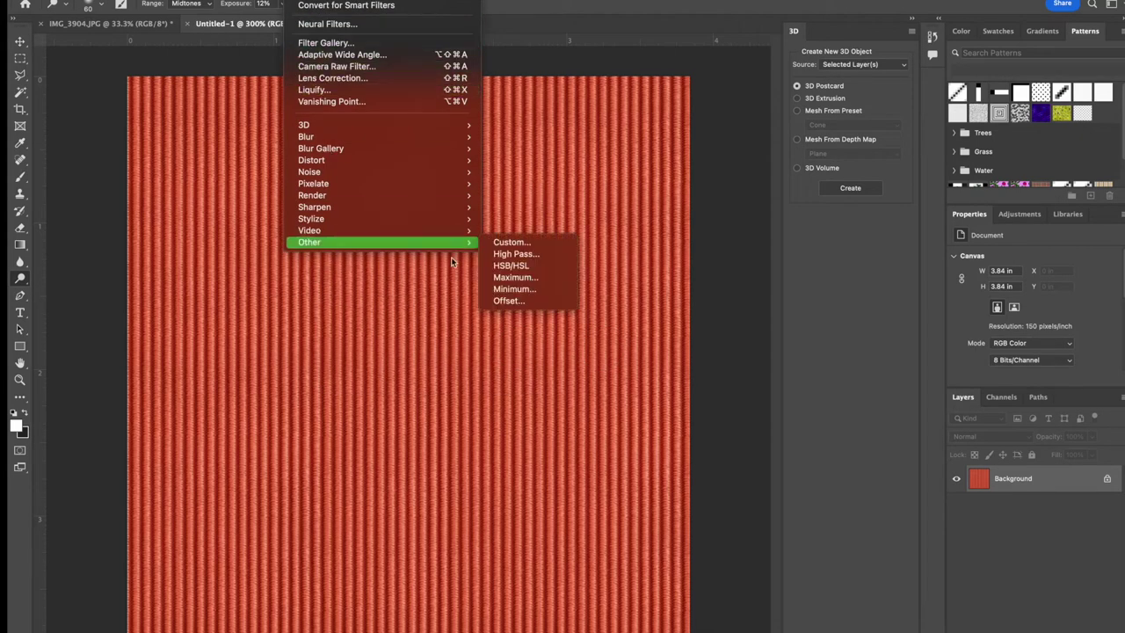
left_click(508, 301)
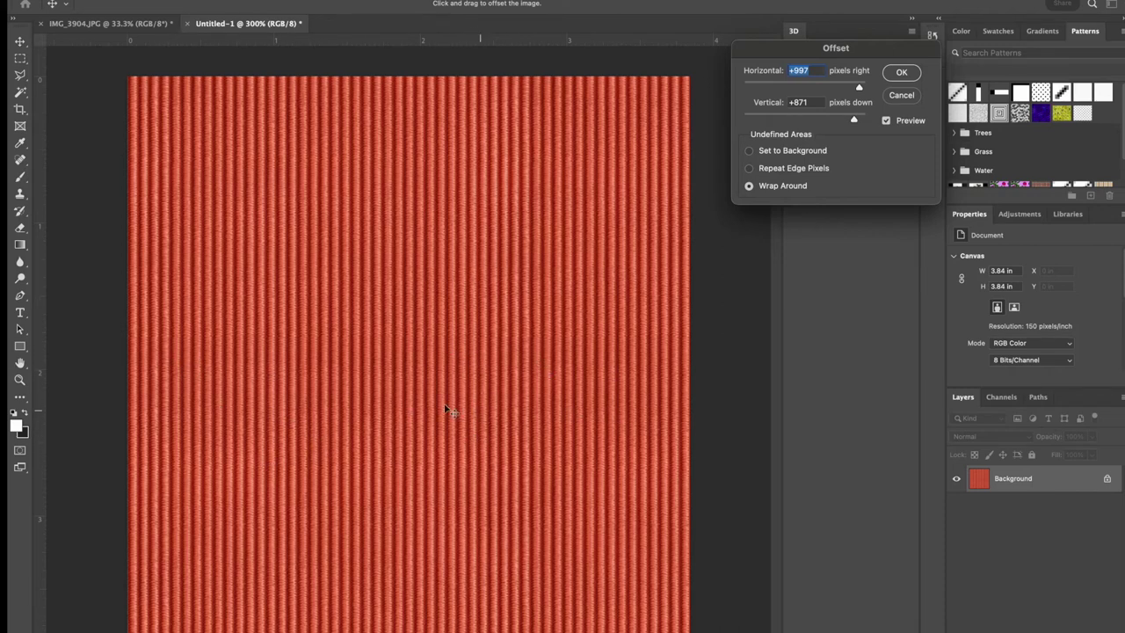
left_click(898, 74)
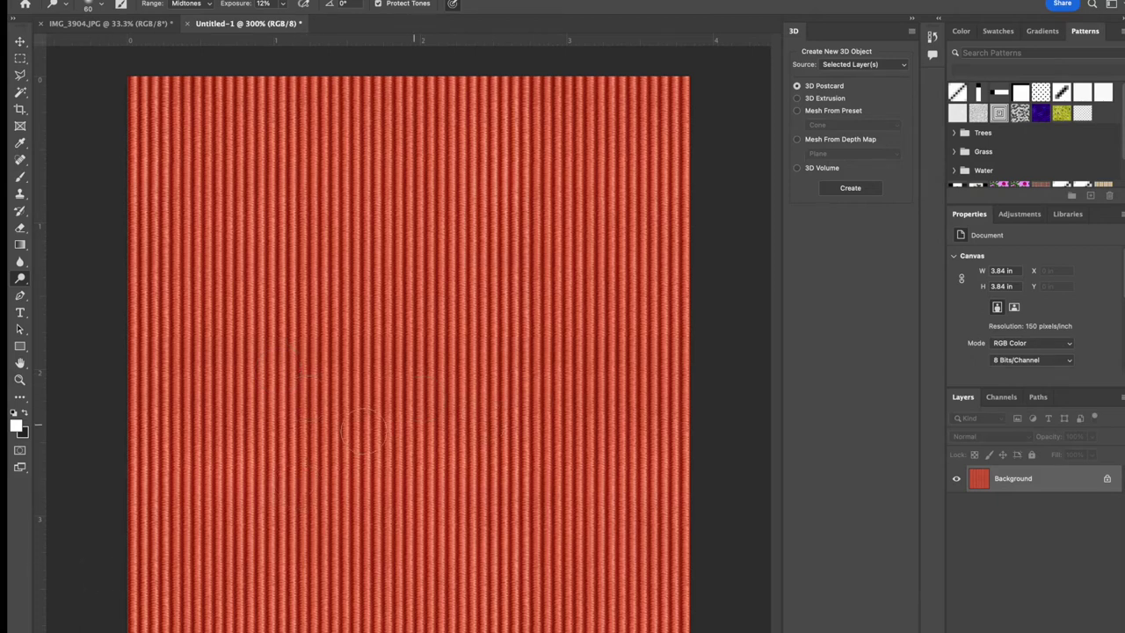
- Set the Dodge tool's exposure to 9% and lighten the dark band across the ribs
left_click(282, 5)
left_click_drag(283, 24, 281, 24)
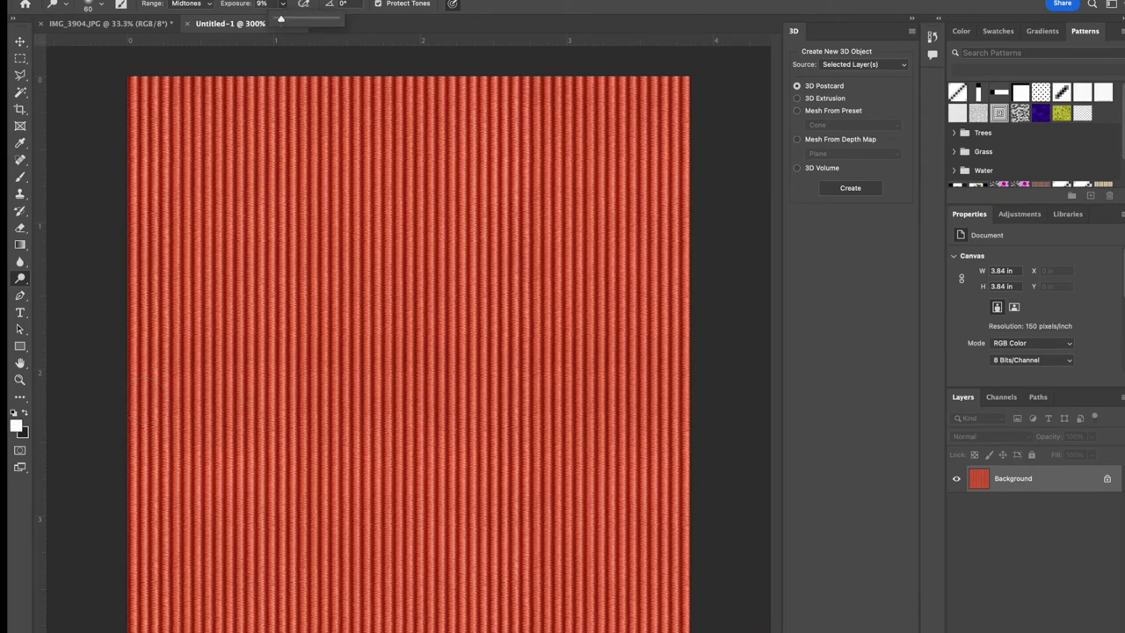
left_click(256, 380)
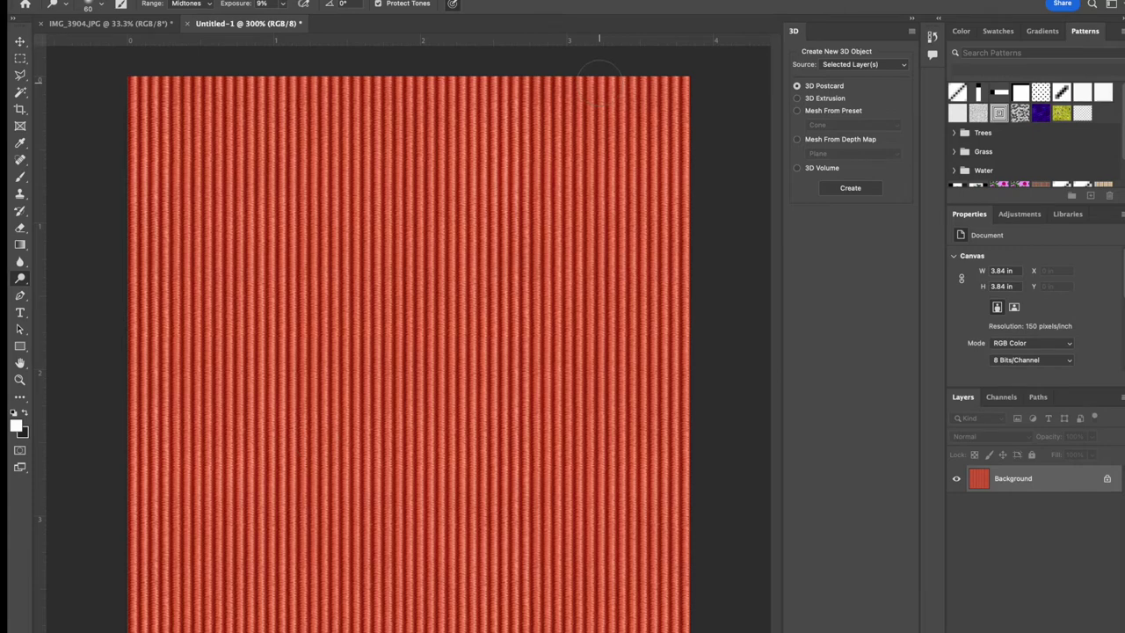
- Reapply the last Offset filter to check the edges and undo it
key("super+alt+f")
key("Return")
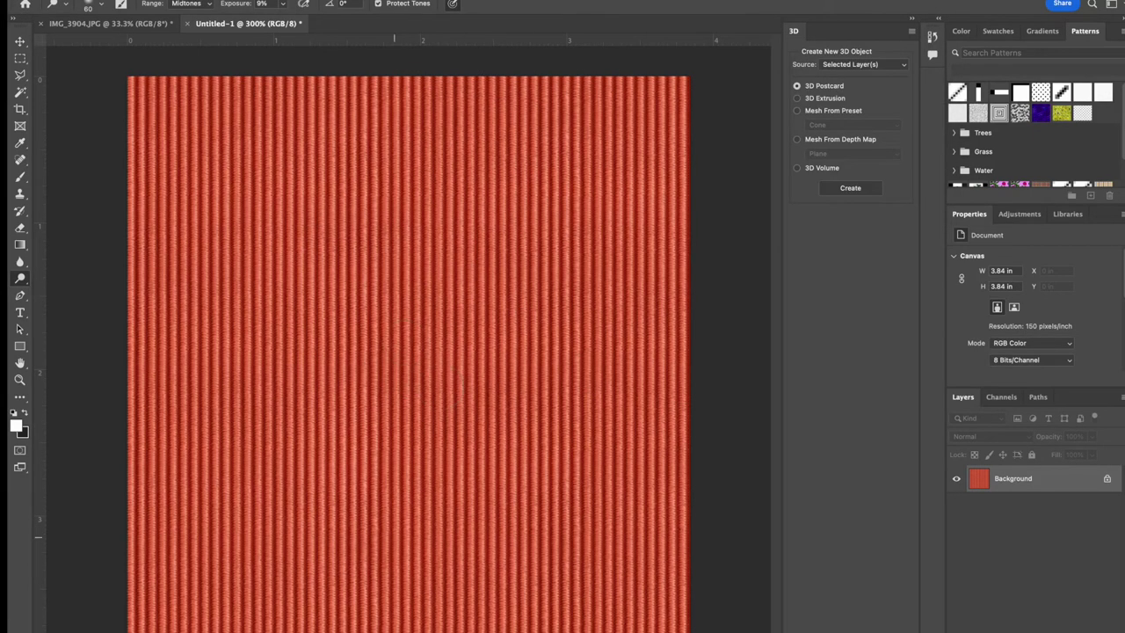
key("ctrl+z")
- Set the Dodge tool's exposure to 6% and even out the remaining dark areas of the ribs
key("0")
key("6")
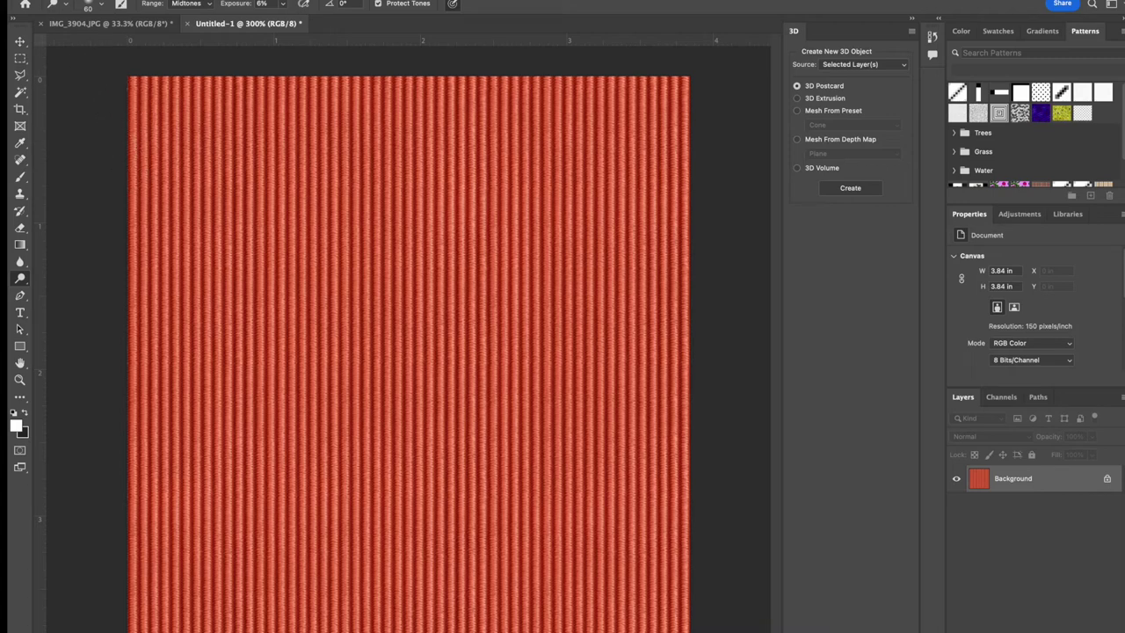
- Save the texture on the computer's Desktop as RibFabricWorking.psd in Photoshop format
left_click(103, 1)
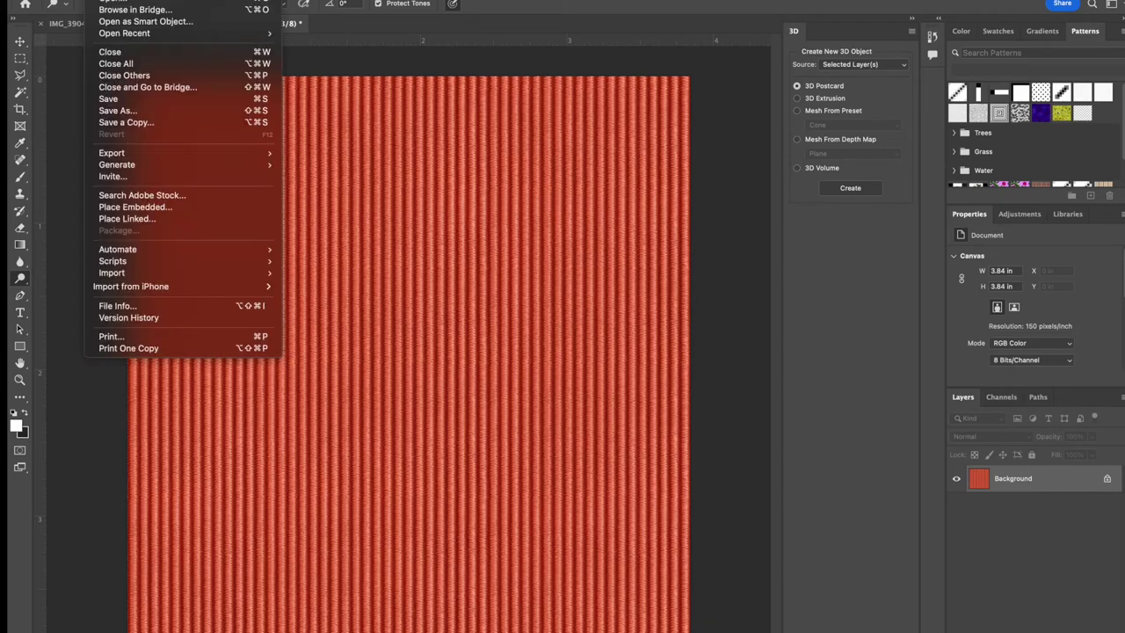
left_click(119, 111)
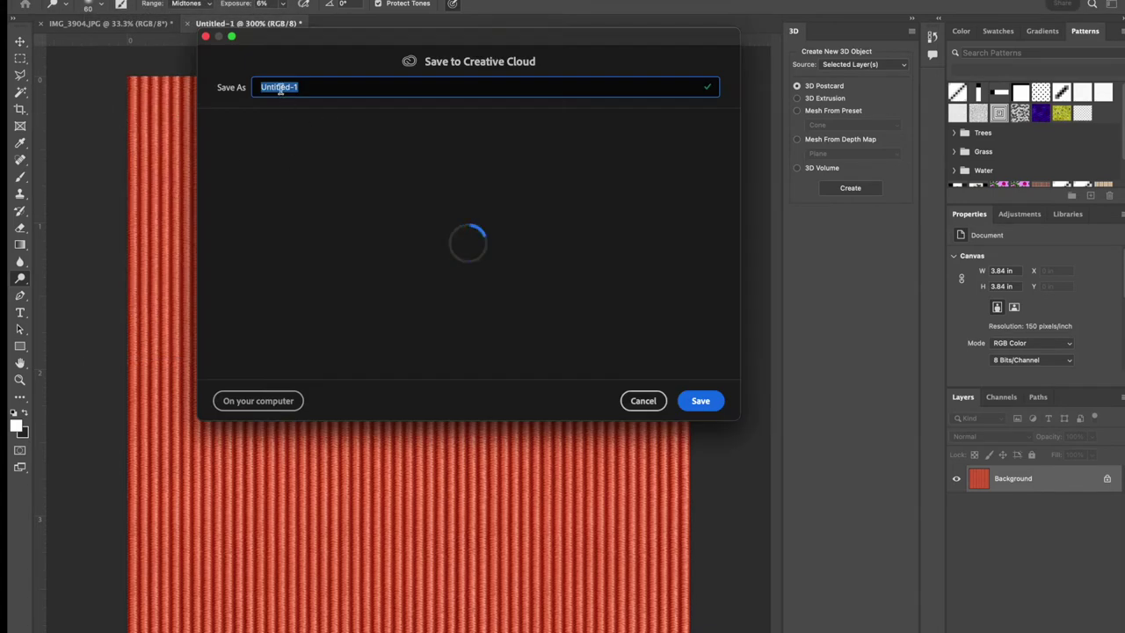
left_click(272, 401)
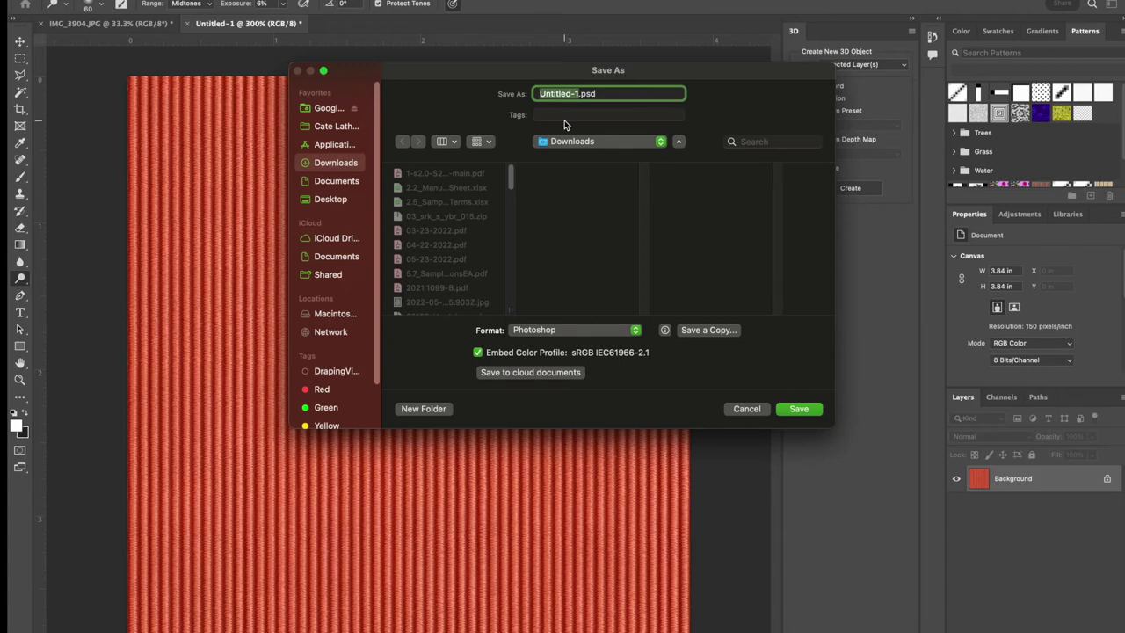
type("RibFabricWorking")
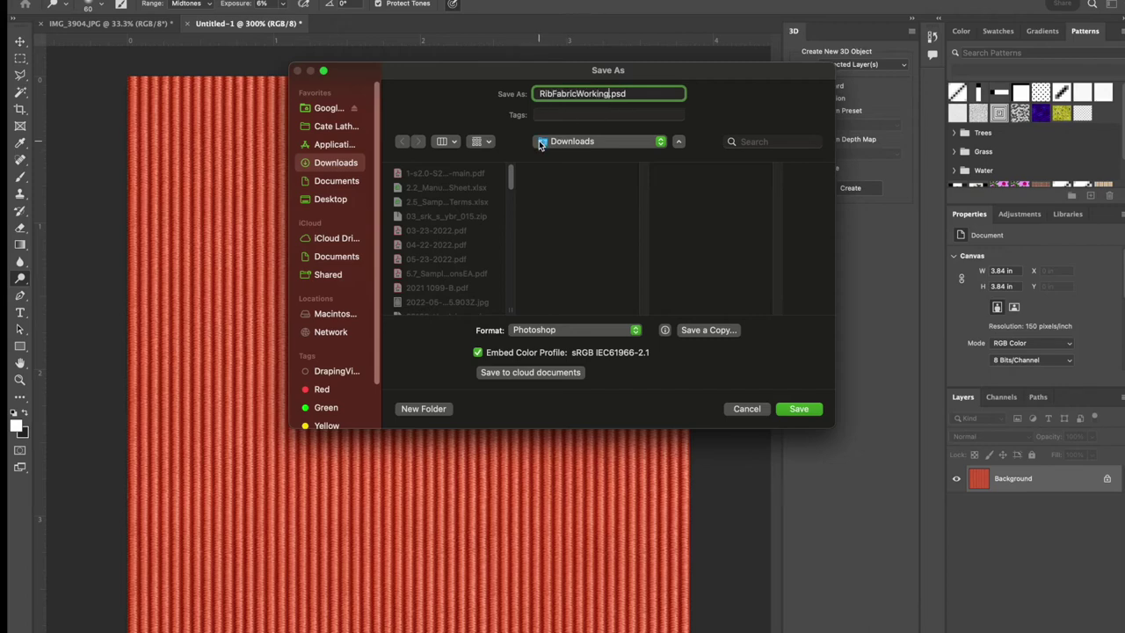
left_click(337, 202)
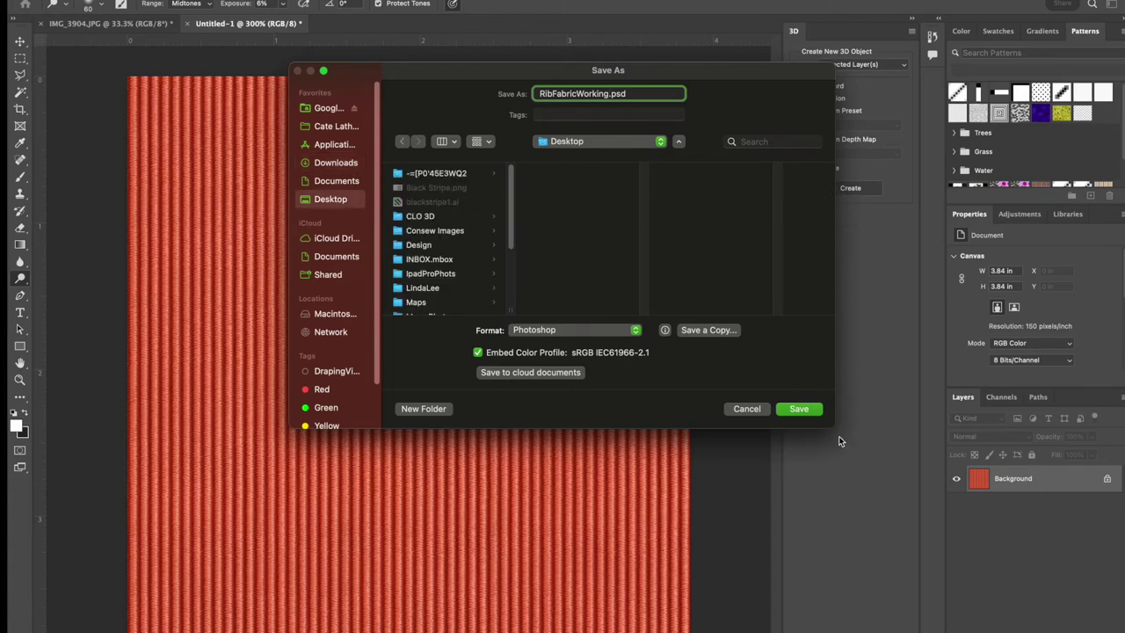
left_click(799, 410)
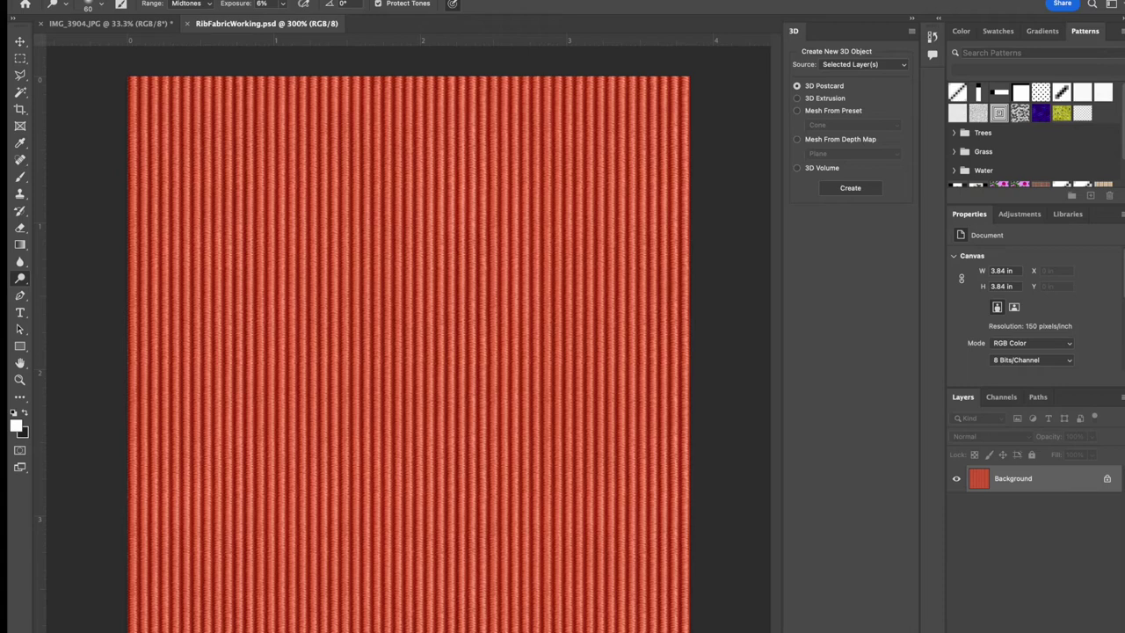
- Export the rib texture as a PNG named RibStretchTexture.png on the Desktop
left_click(109, 2)
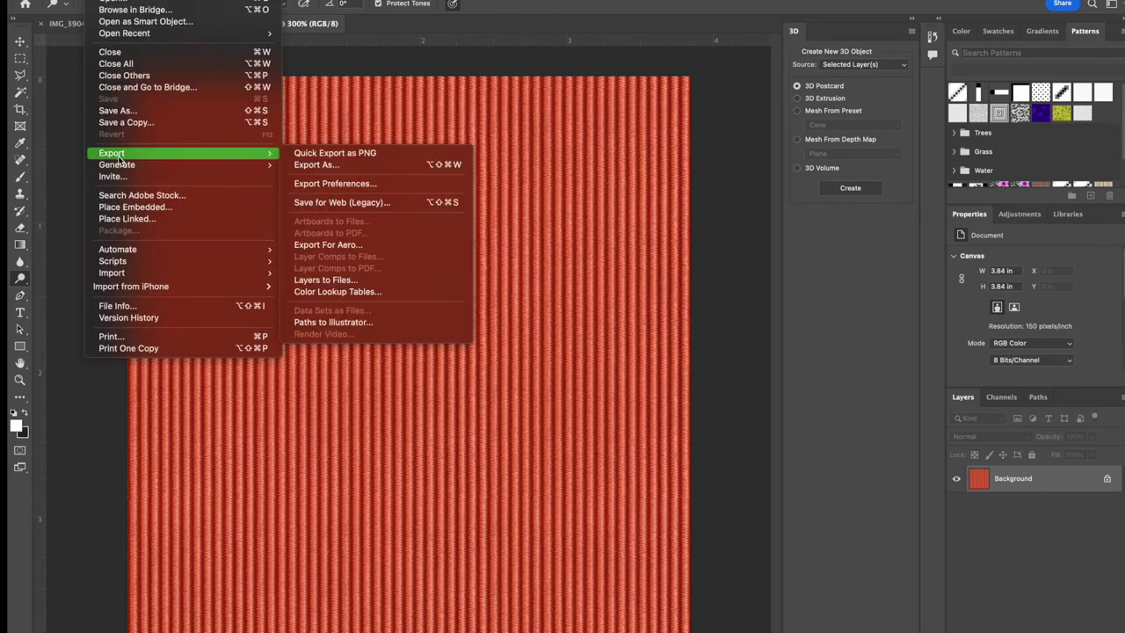
mouse_move(140, 153)
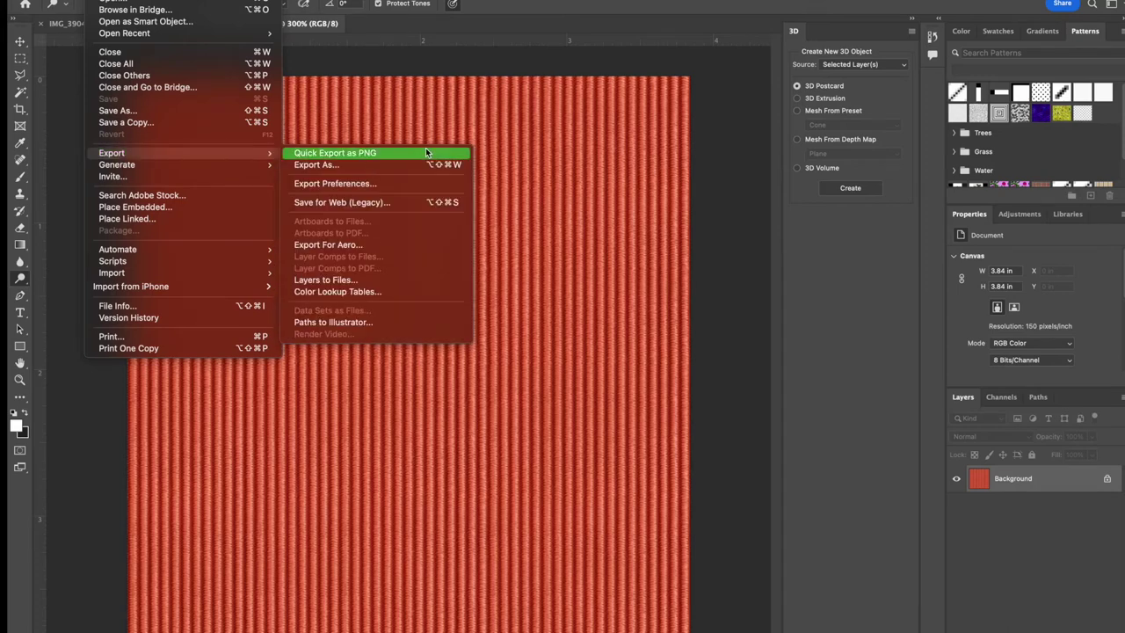
left_click(348, 154)
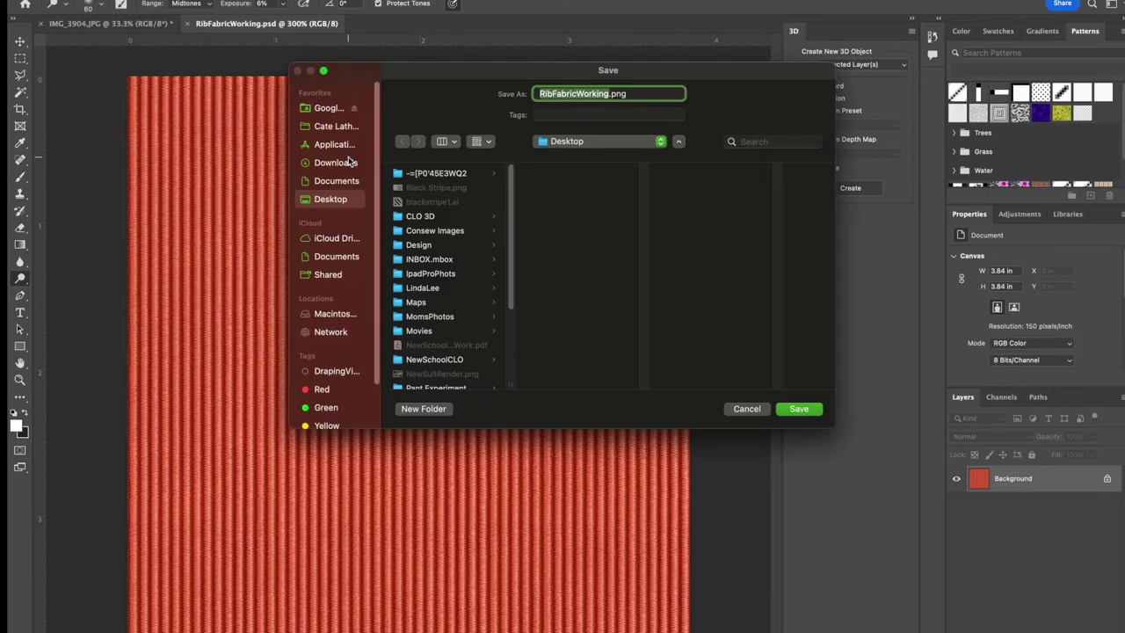
type("RibStretc")
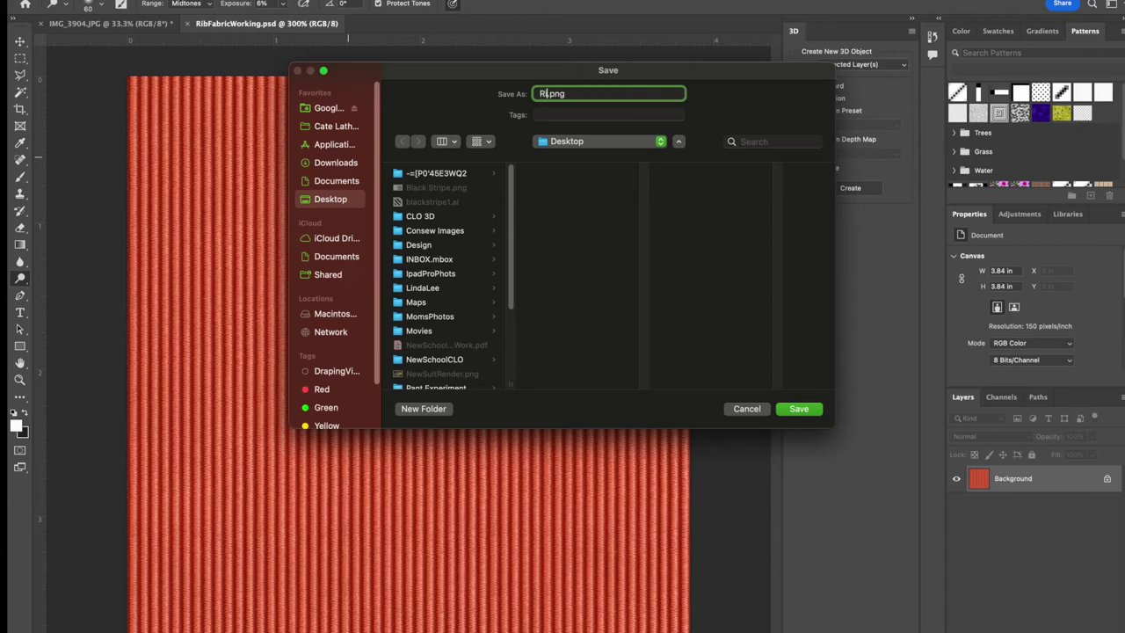
type("hTexture")
left_click(798, 409)
- Create two new blank documents, each 4 x 4 inches at 150 ppi in RGB with a white background
left_click(104, 0)
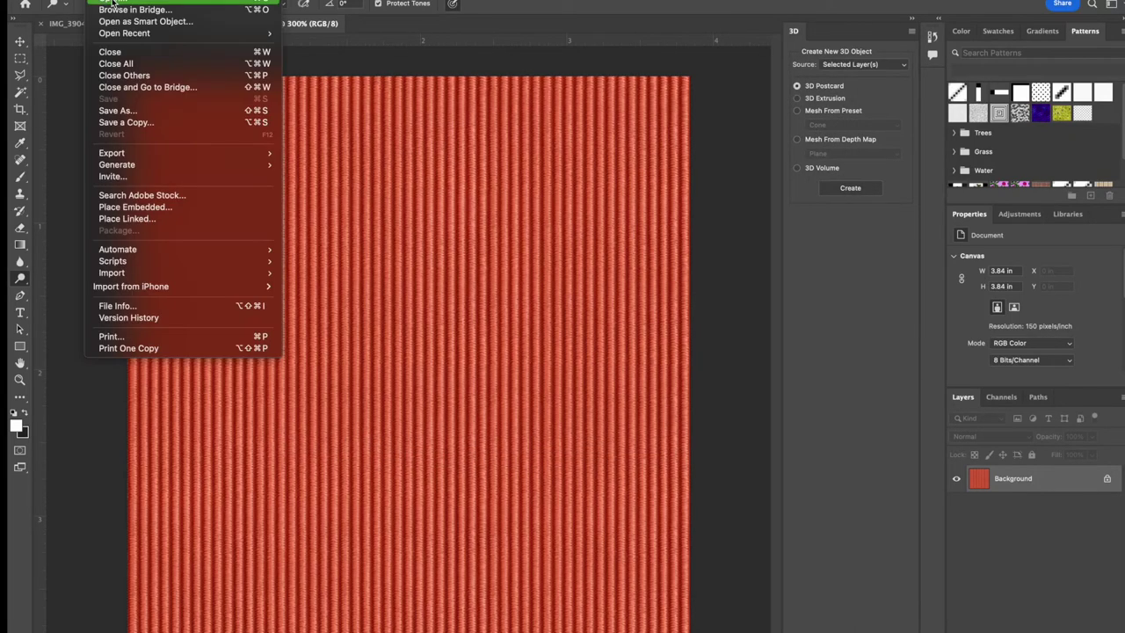
key("super+n")
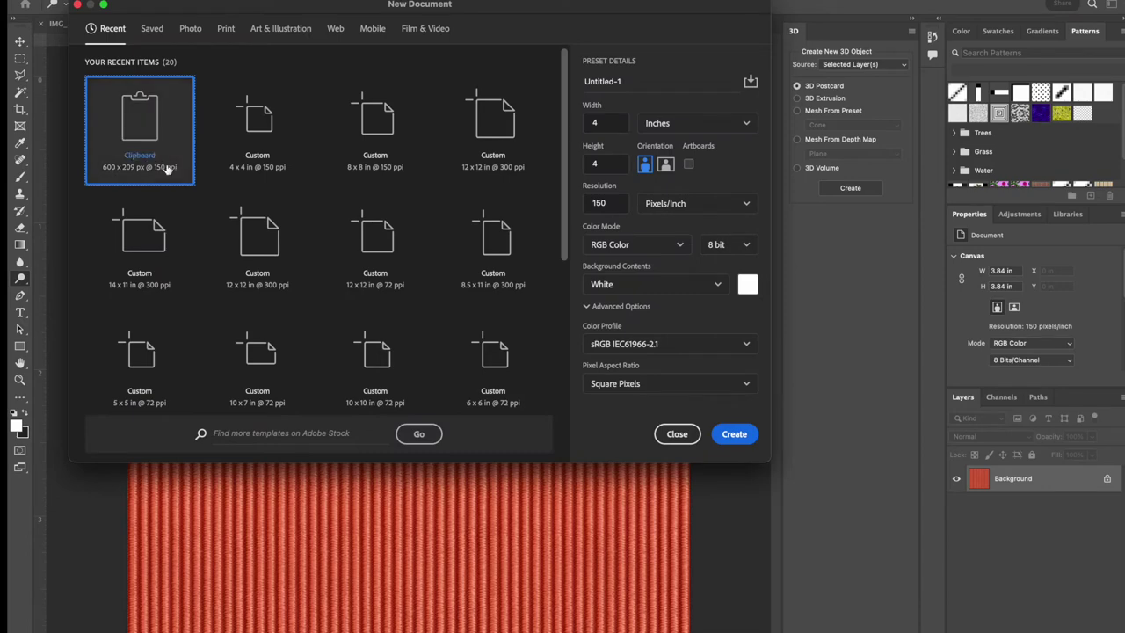
left_click(259, 127)
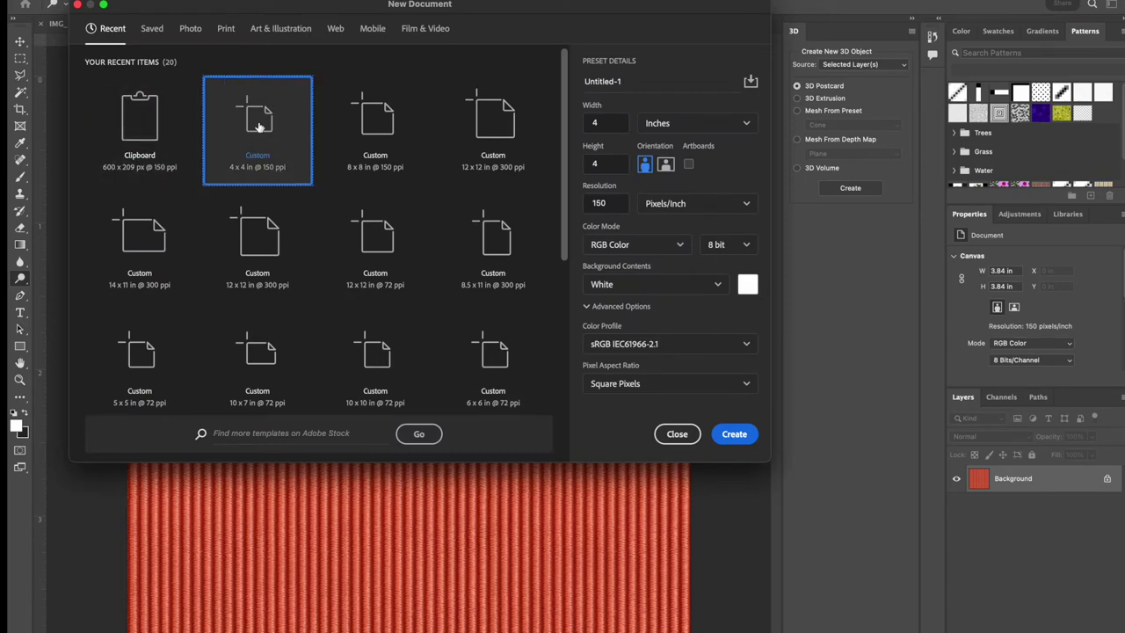
left_click(734, 434)
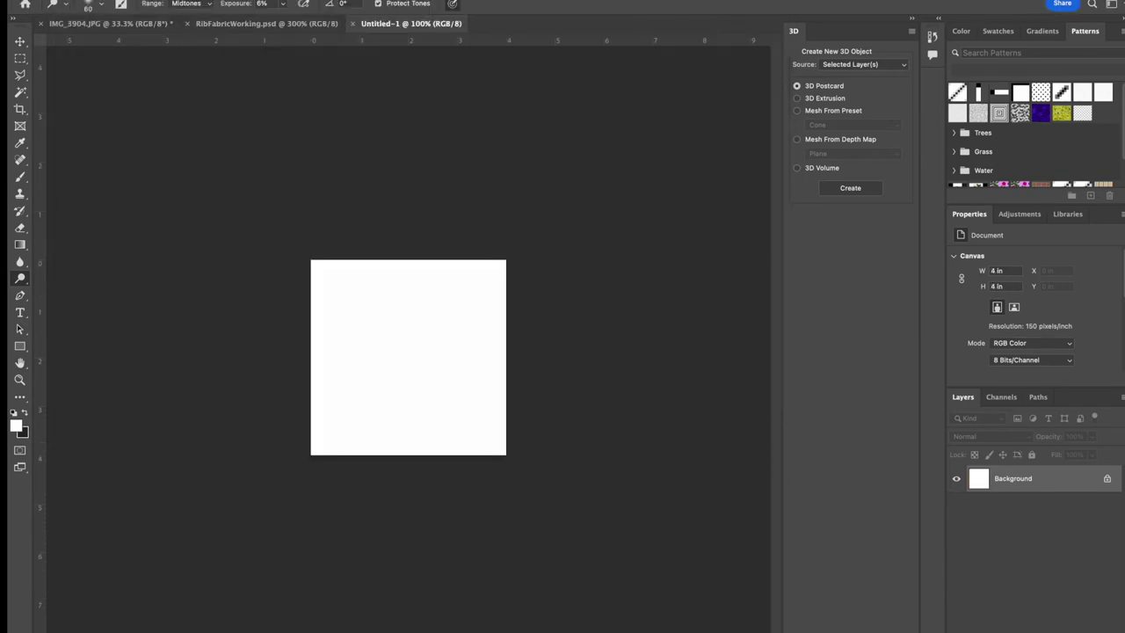
left_click(104, 0)
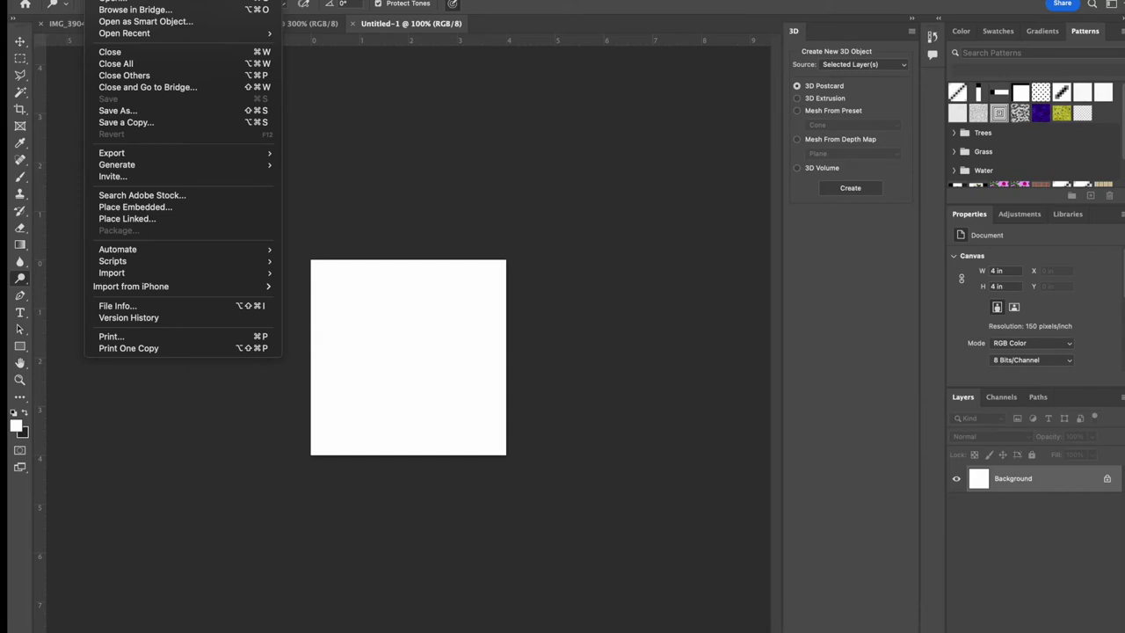
key("super+n")
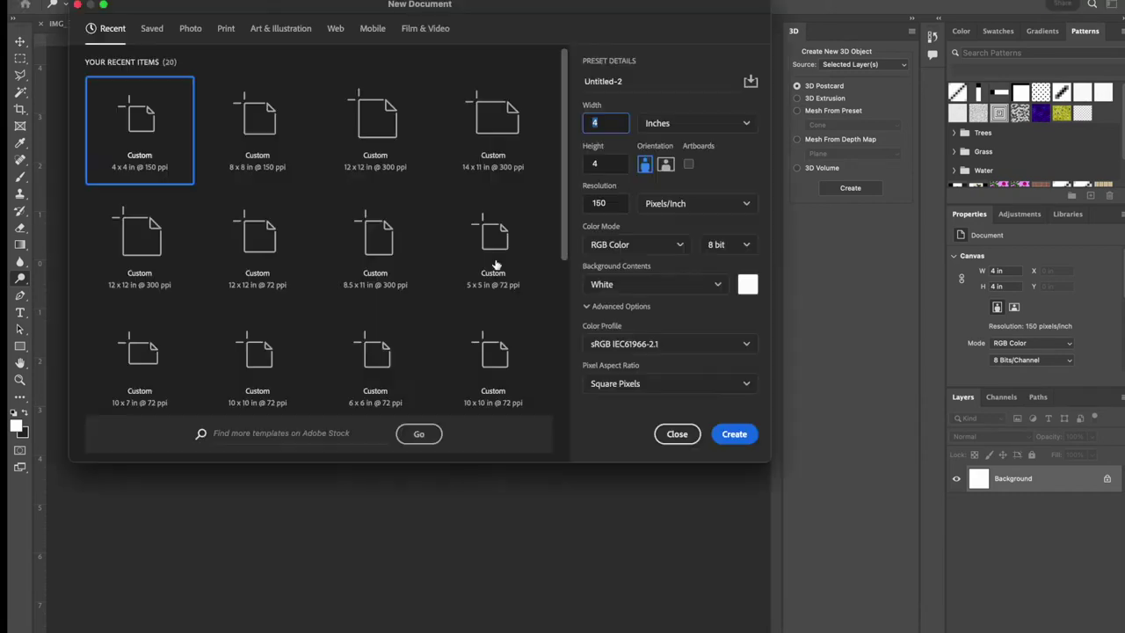
double_click(284, 146)
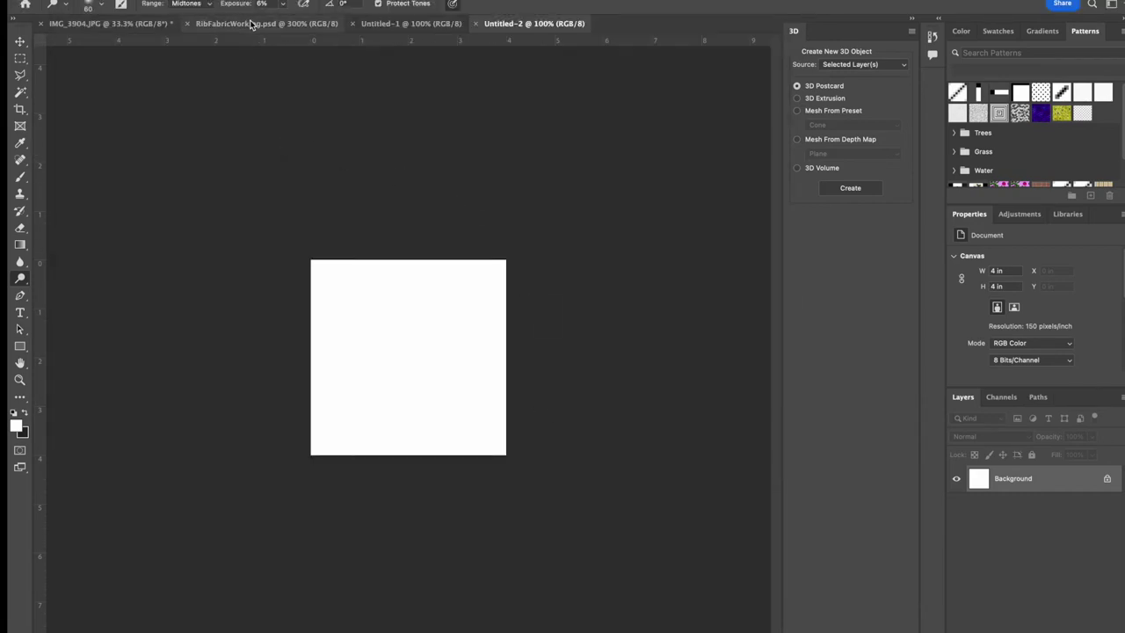
- Copy the entire rib texture from RibFabricWorking.psd into both new documents and crop their canvases to the texture
left_click(385, 24)
left_click(297, 25)
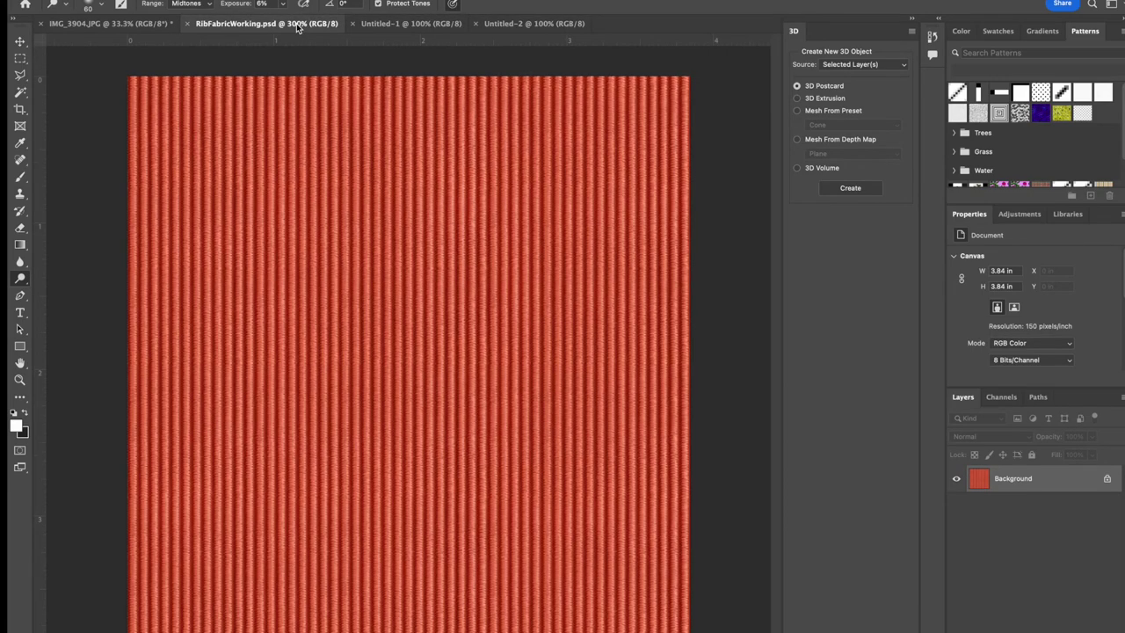
key("super+a")
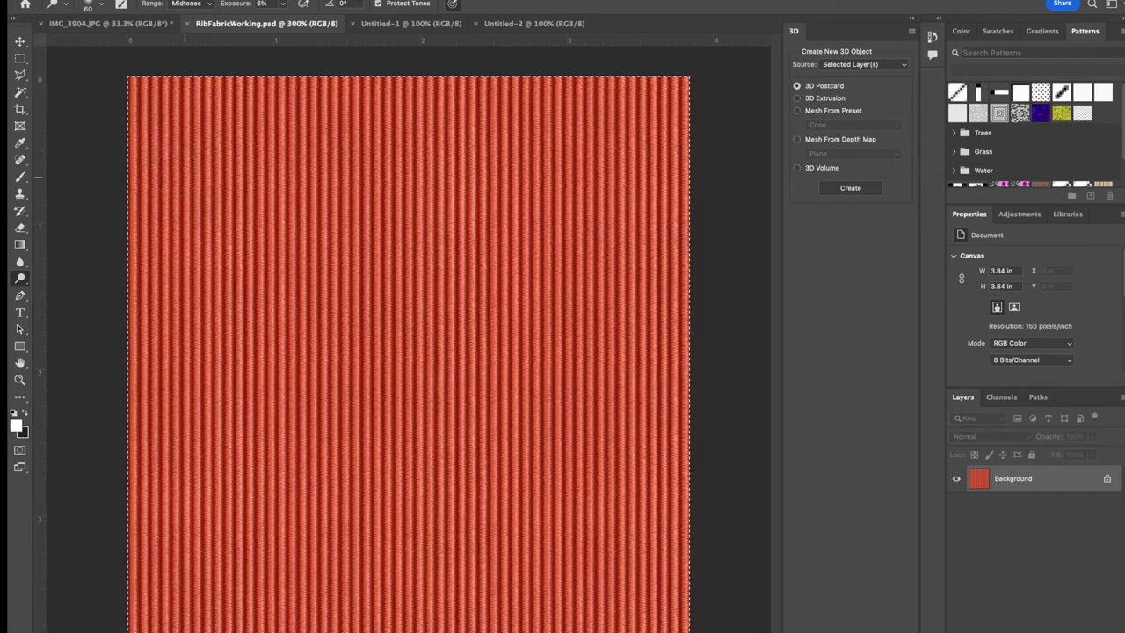
left_click(410, 27)
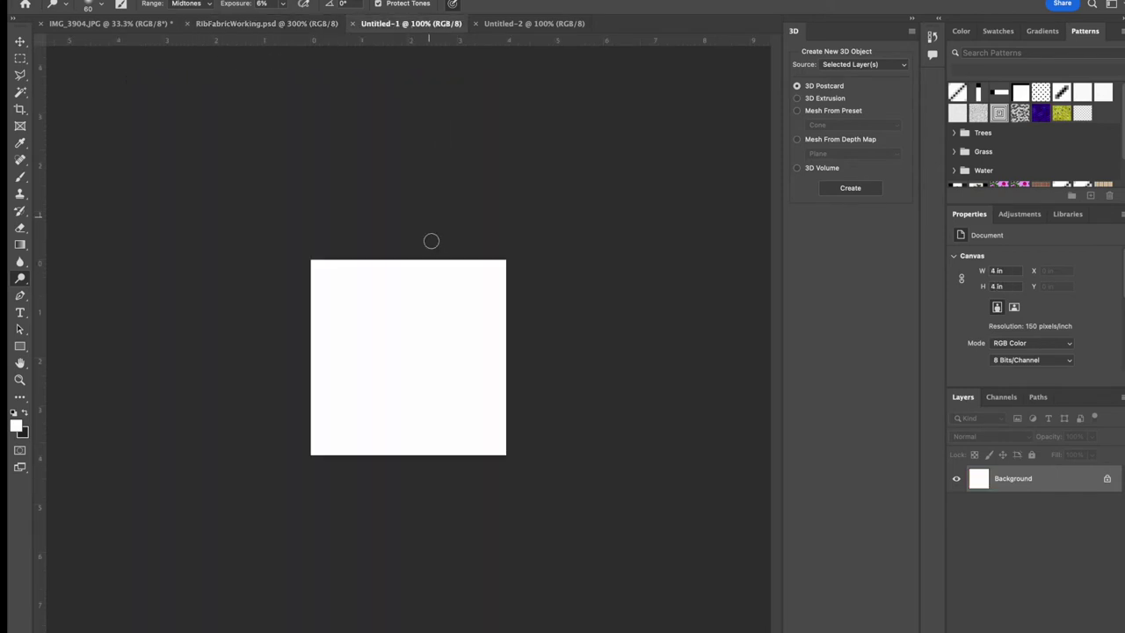
key("super+v")
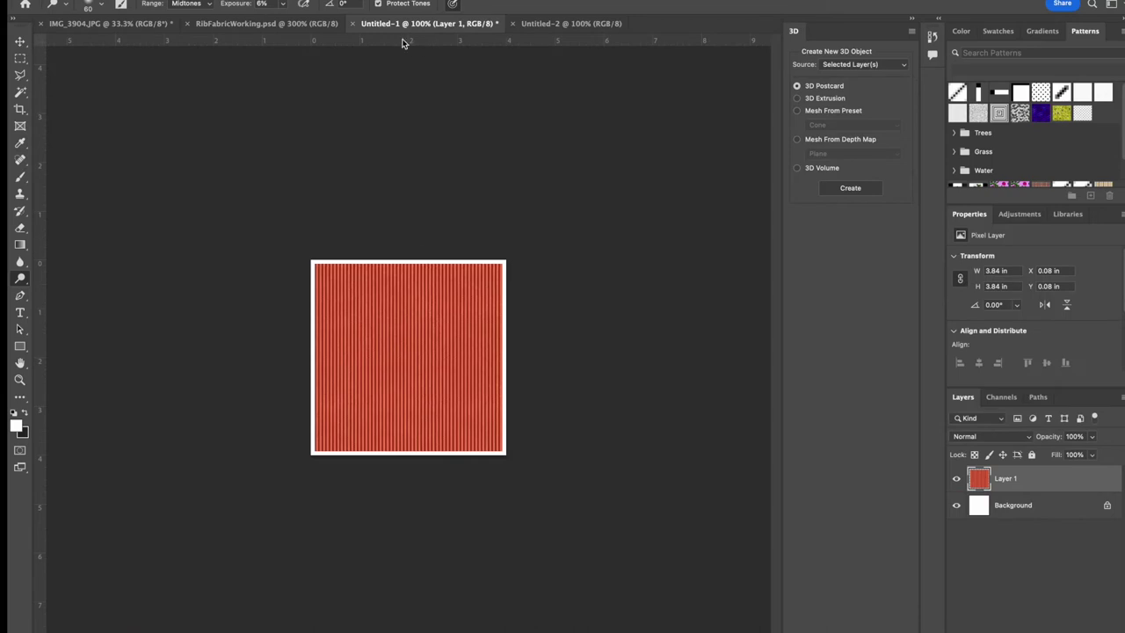
left_click(576, 23)
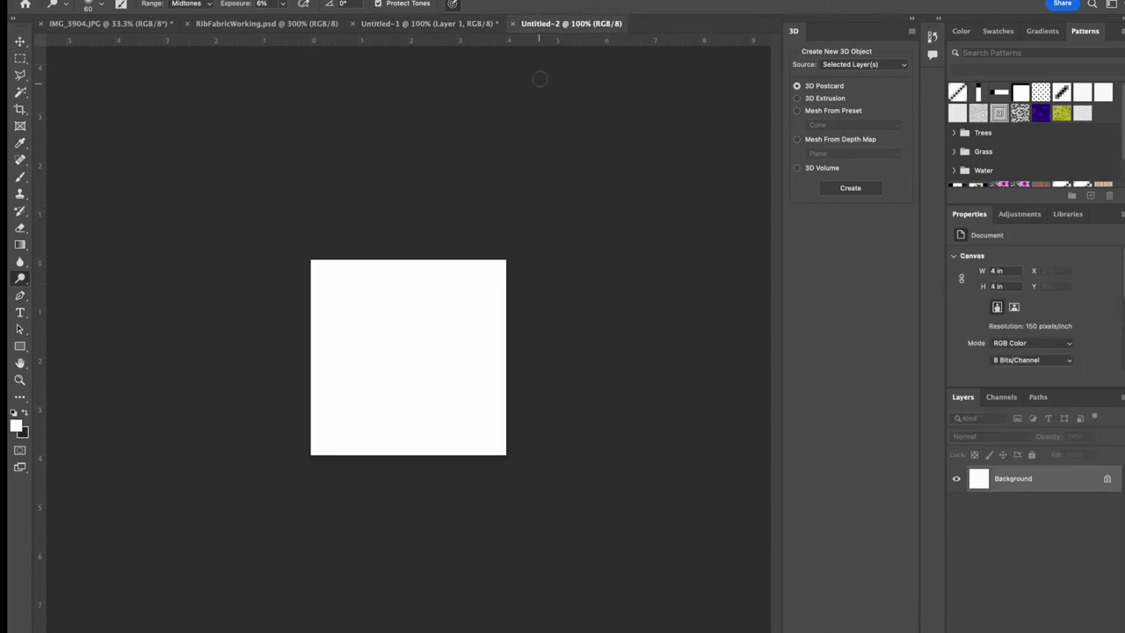
key("super+v")
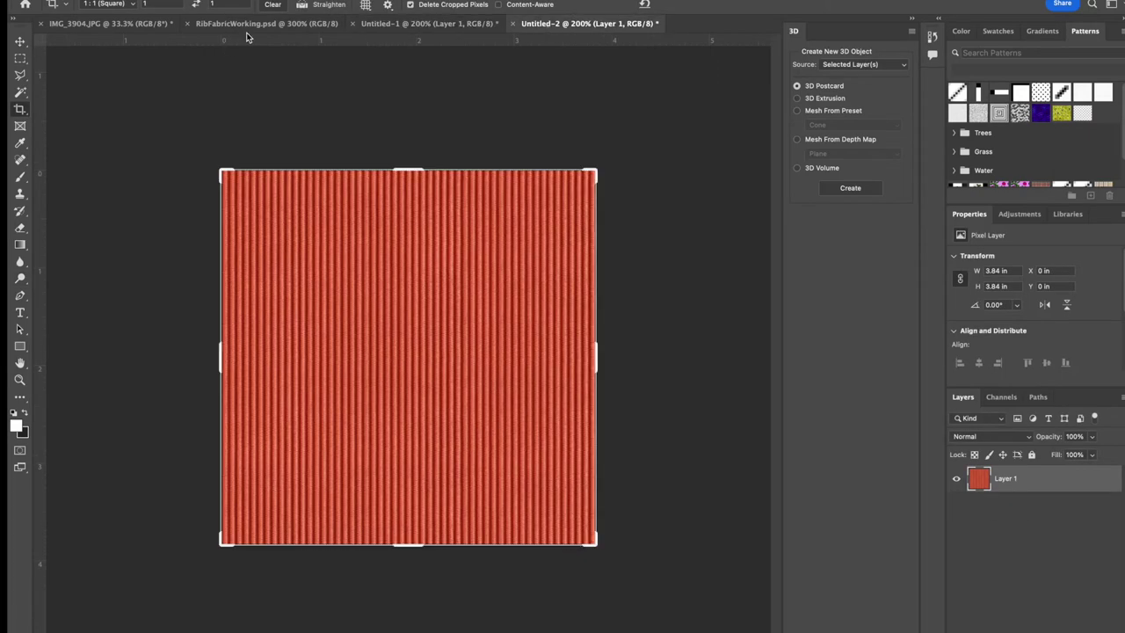
left_click(429, 24)
left_click(580, 23)
left_click(297, 26)
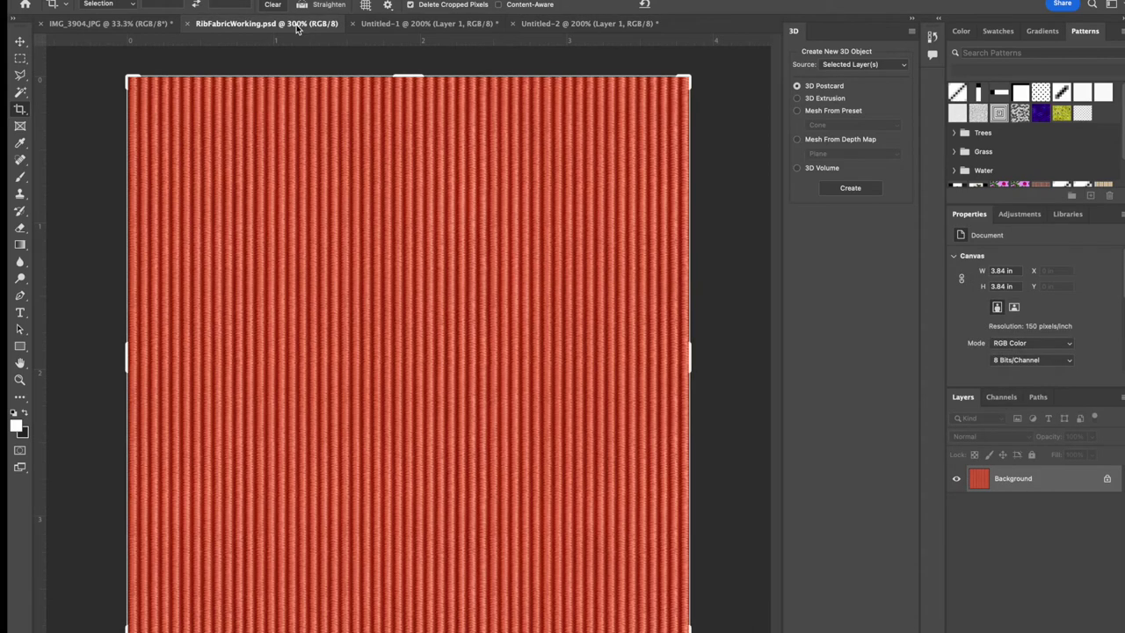
- Generate a normal map from the rib texture in Untitled-1, previewed as Texture Map, with blur 0.5 and detail scale 80%
left_click(423, 26)
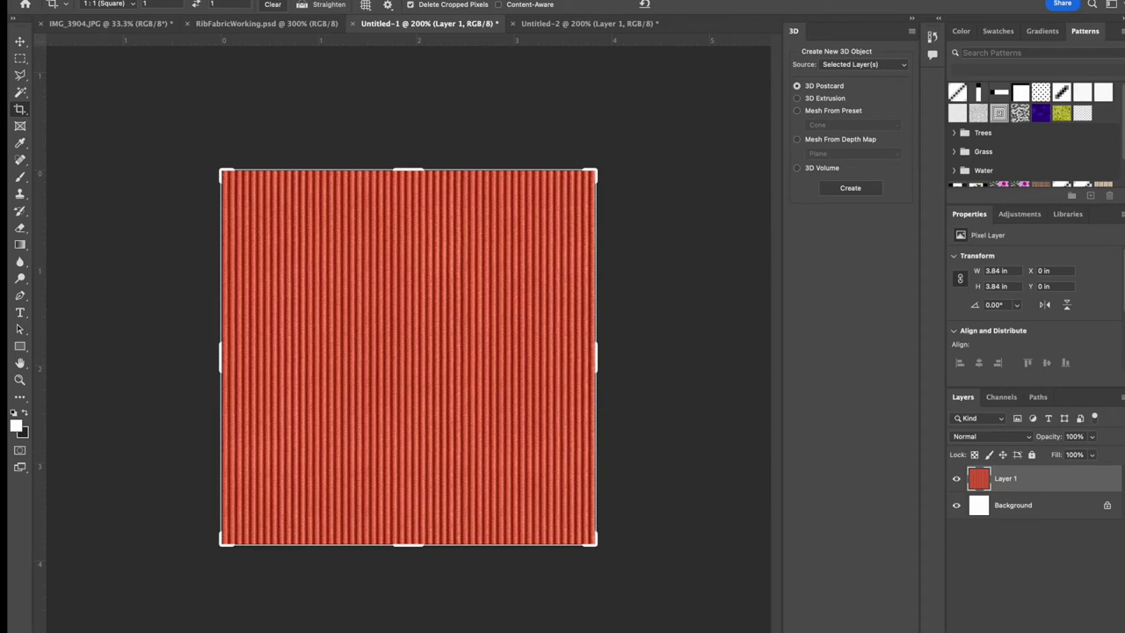
left_click(303, 0)
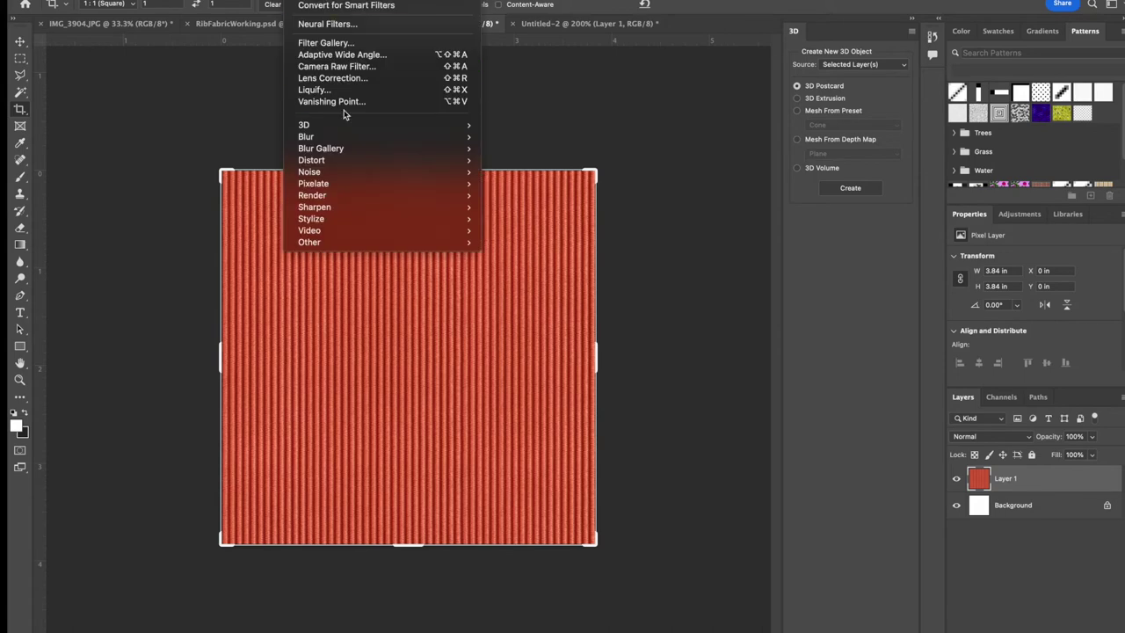
mouse_move(326, 124)
left_click(518, 138)
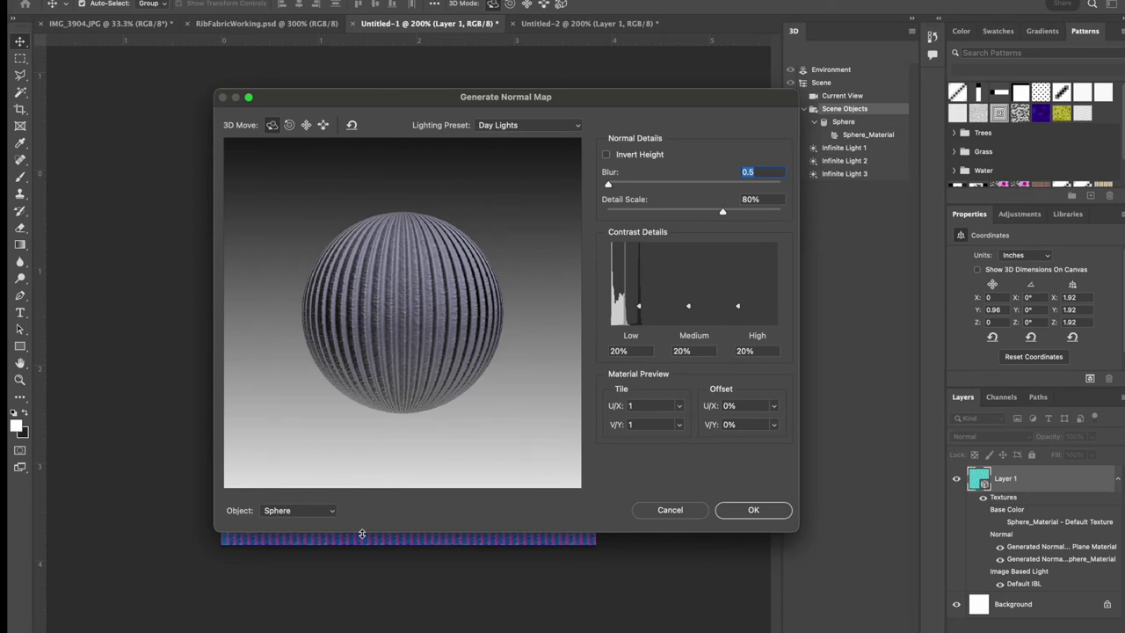
left_click(313, 513)
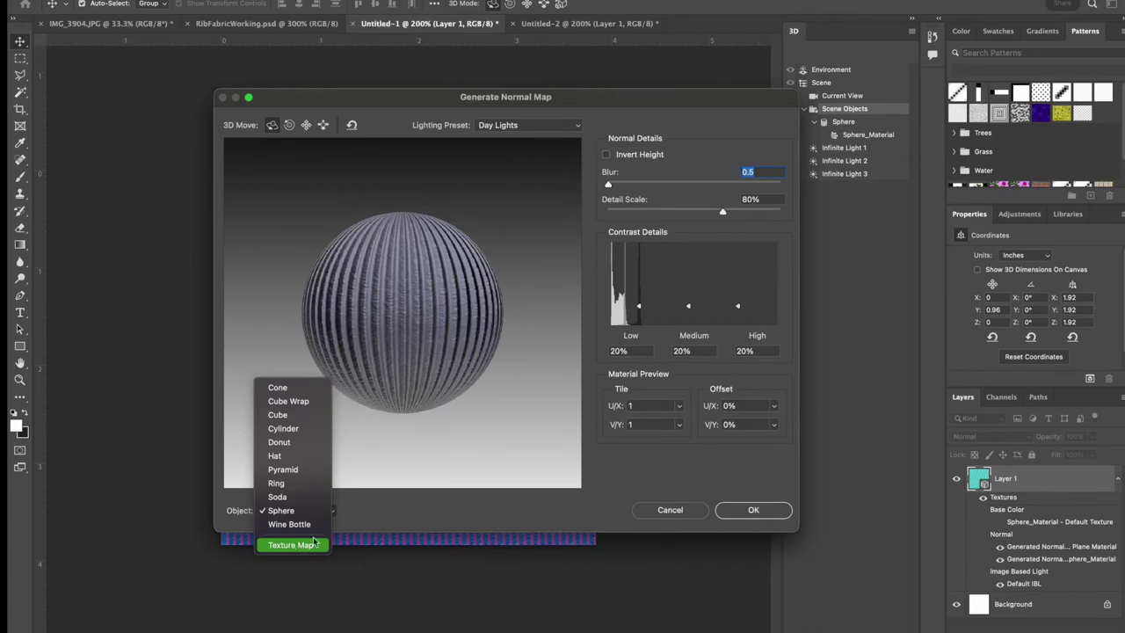
left_click(403, 527)
left_click(312, 513)
left_click(301, 545)
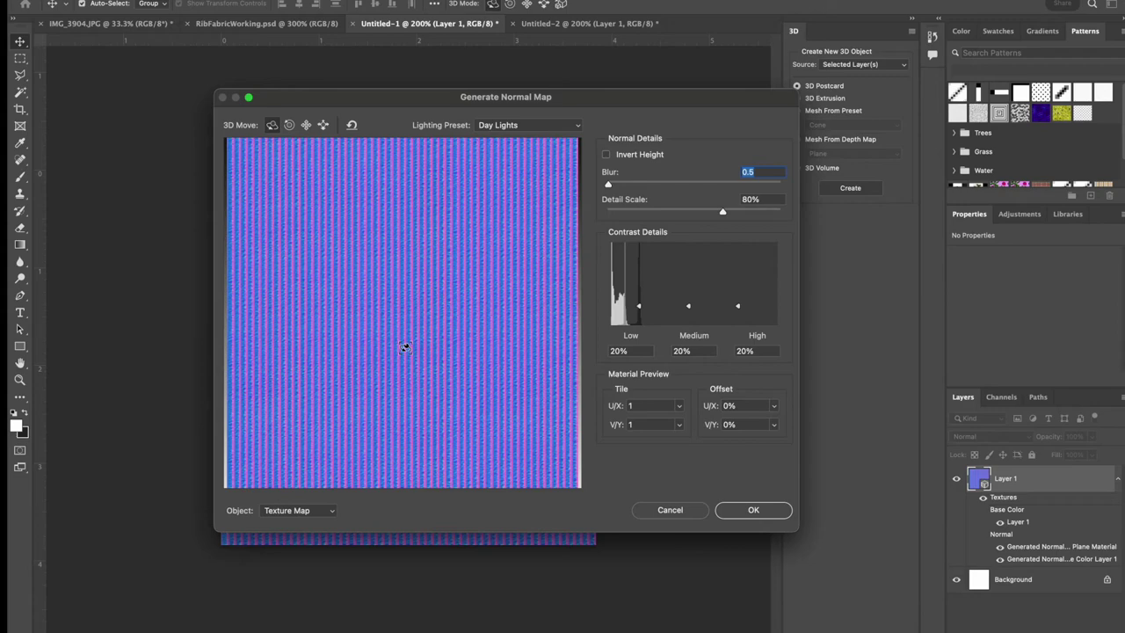
left_click_drag(389, 96, 468, 136)
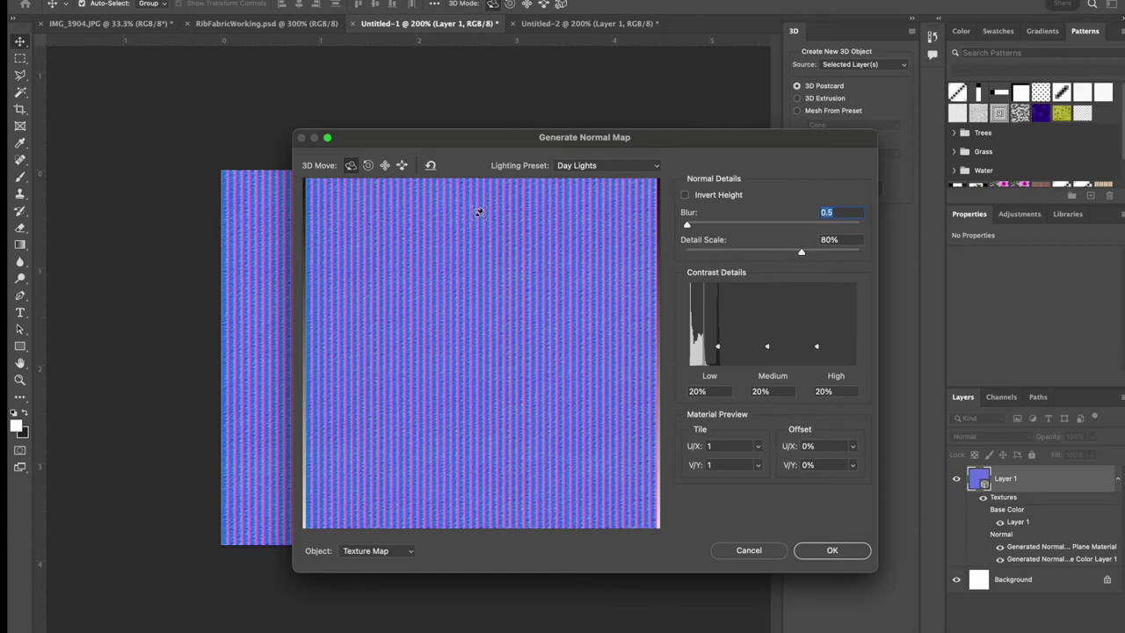
left_click(812, 552)
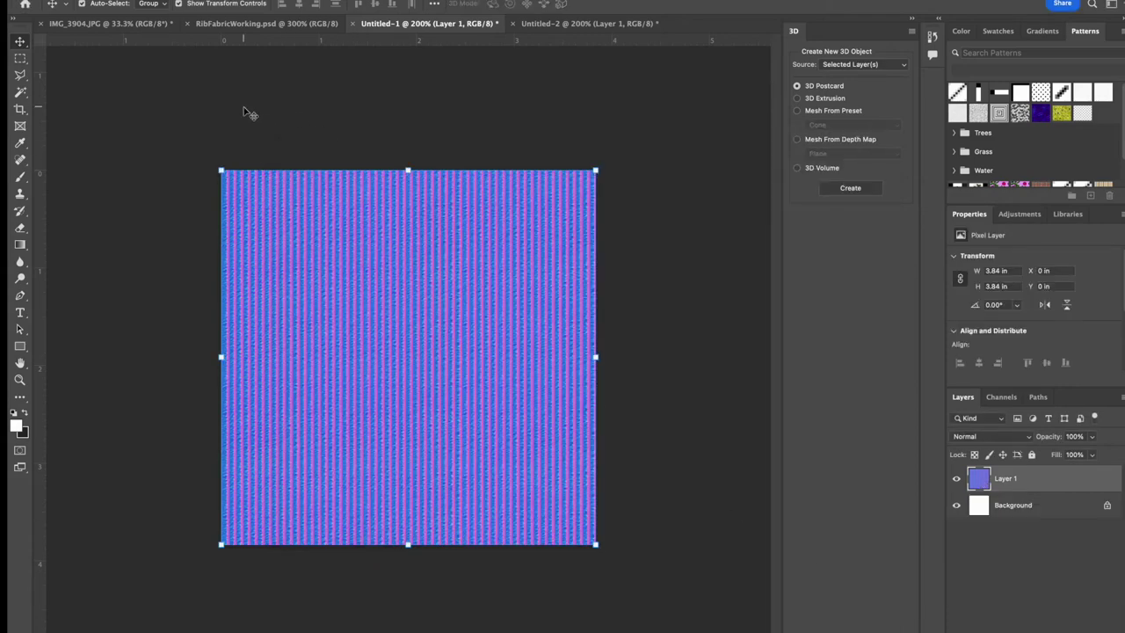
- Export the normal map as a PNG named RibStretchNormal.png on the Desktop
left_click(104, 0)
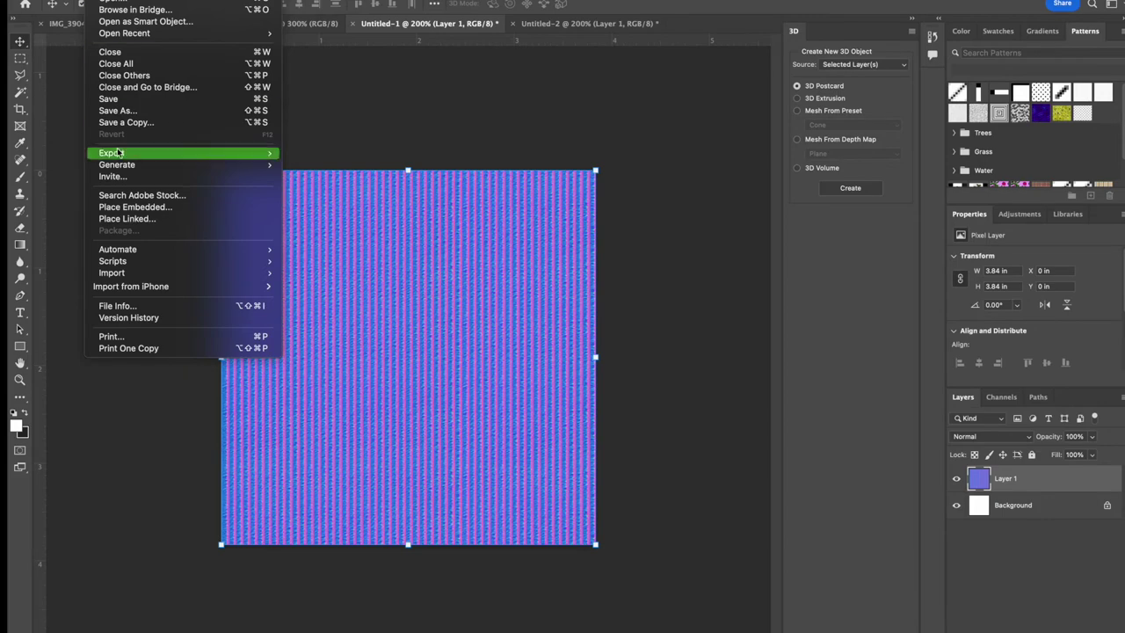
mouse_move(209, 153)
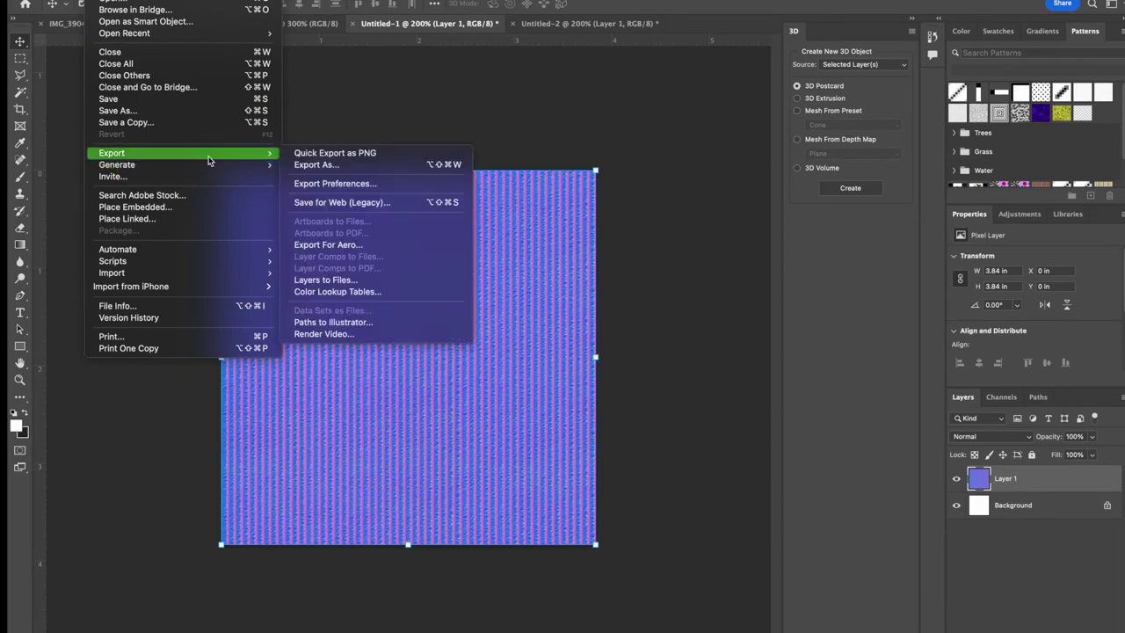
left_click(331, 154)
type("RibStretch")
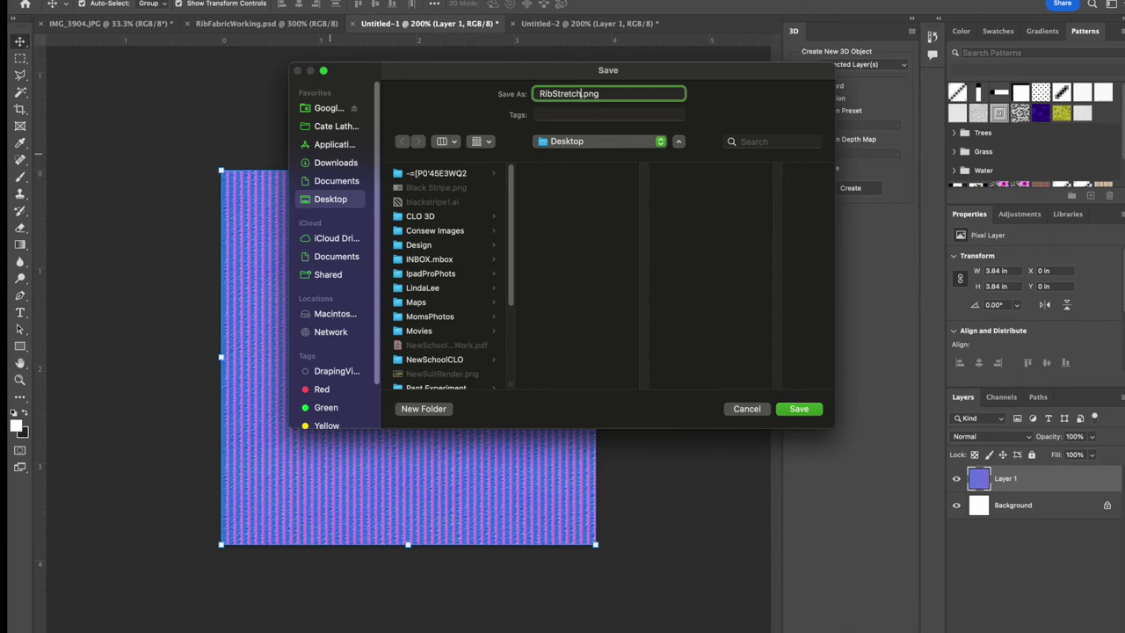
type("Normal")
left_click(797, 410)
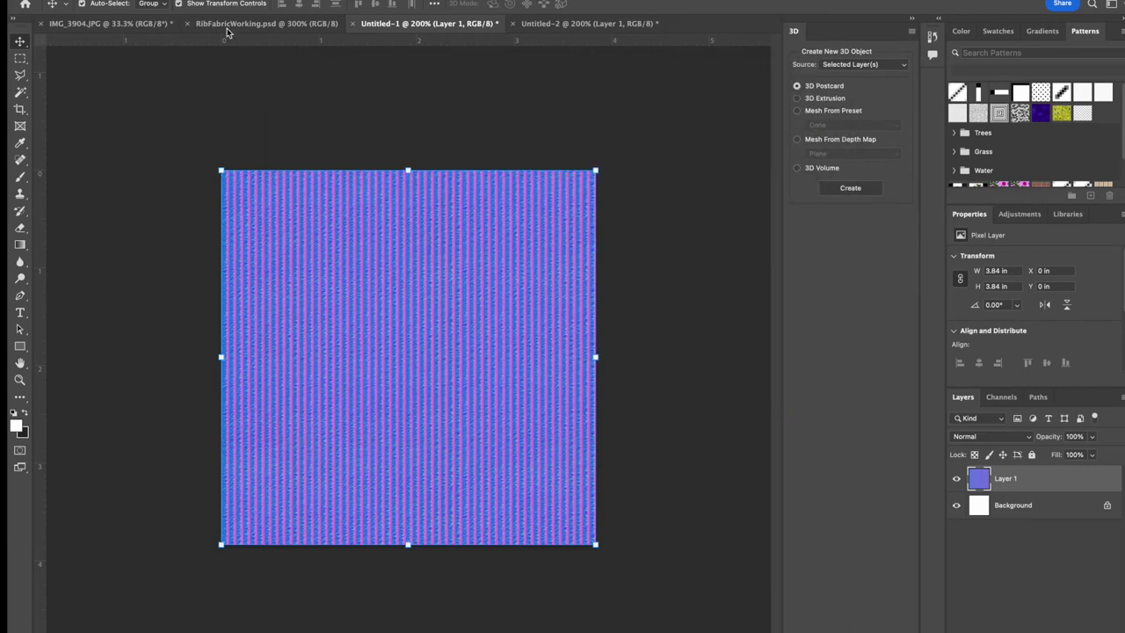
- Convert the rib texture in Untitled-2 to Grayscale mode, discarding its color information
left_click(580, 23)
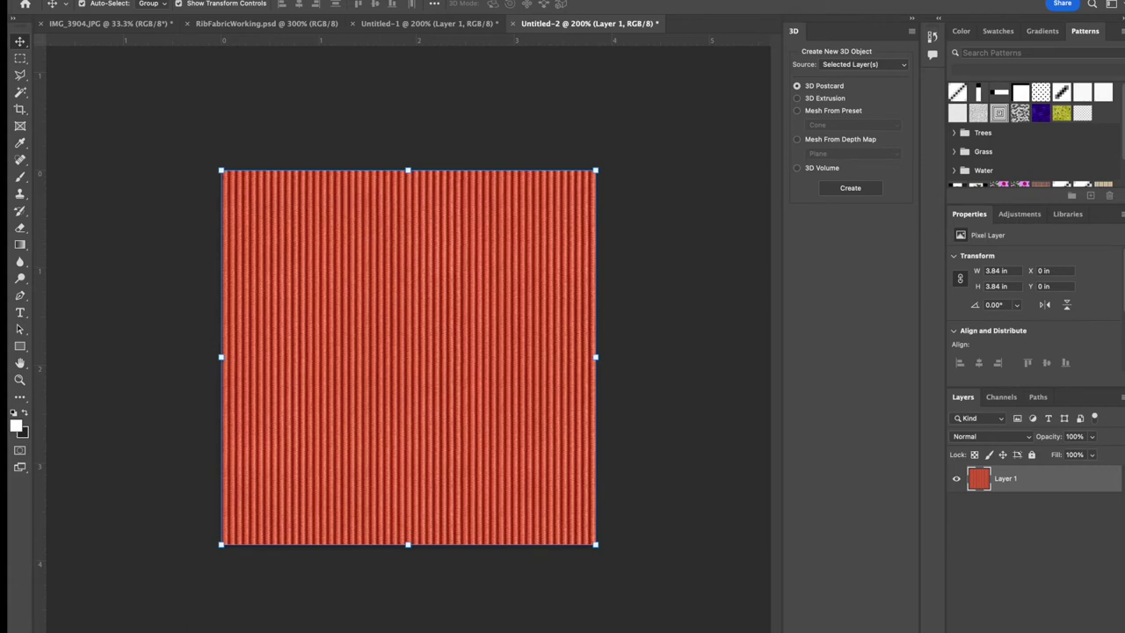
left_click(163, 0)
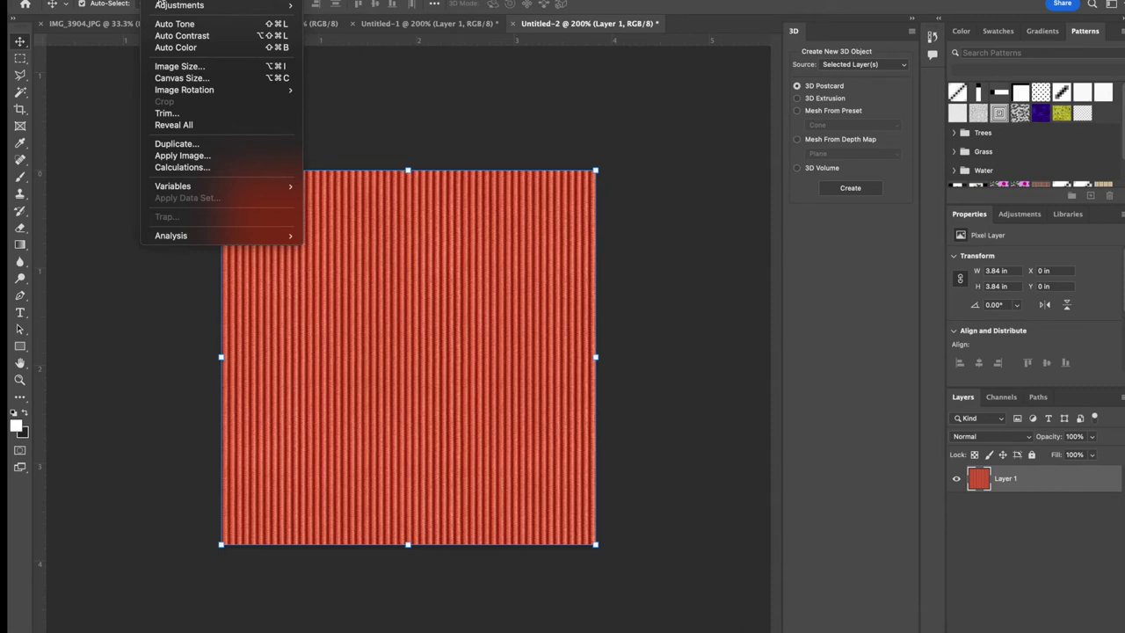
mouse_move(176, 0)
left_click(361, 1)
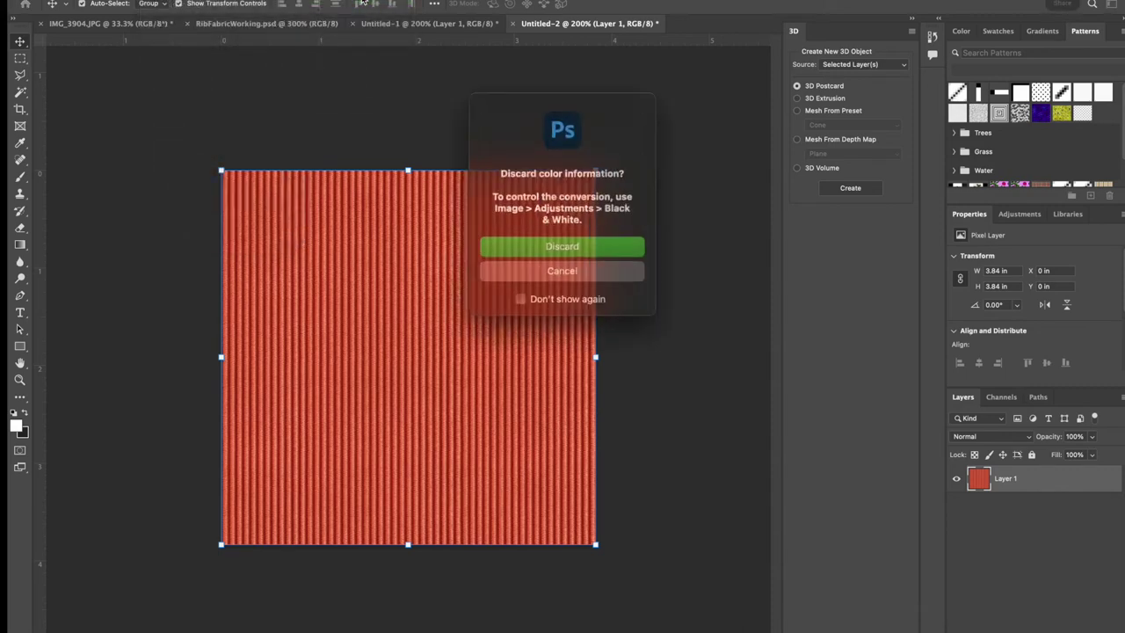
left_click(555, 244)
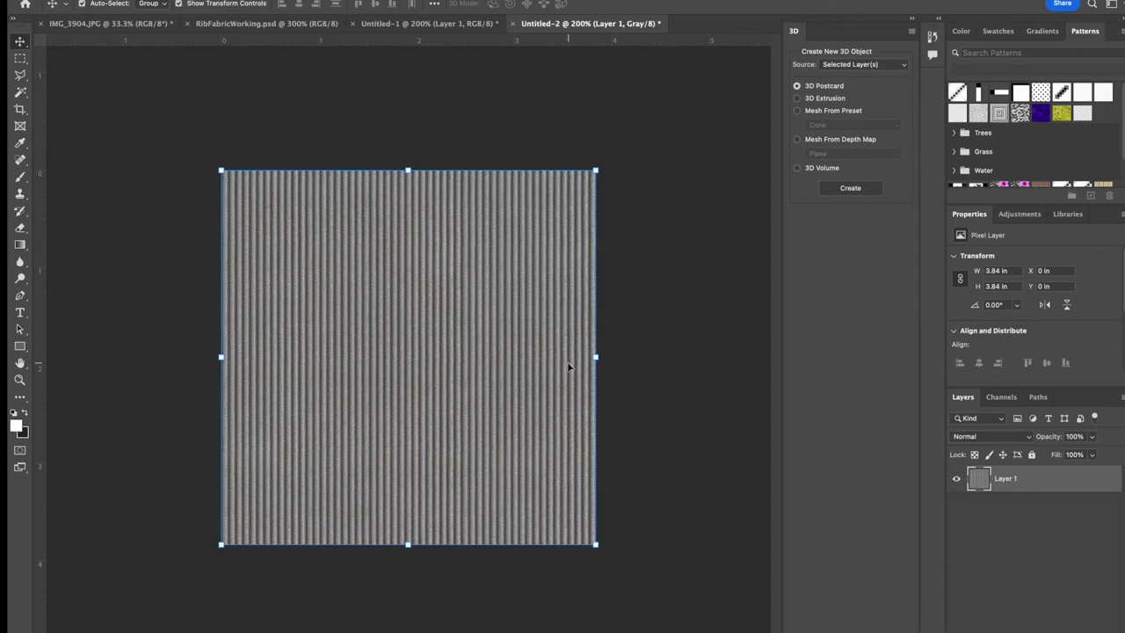
- Export the grayscale rib texture as a PNG named RibStretchDisplacement.png on the Desktop
left_click(99, 0)
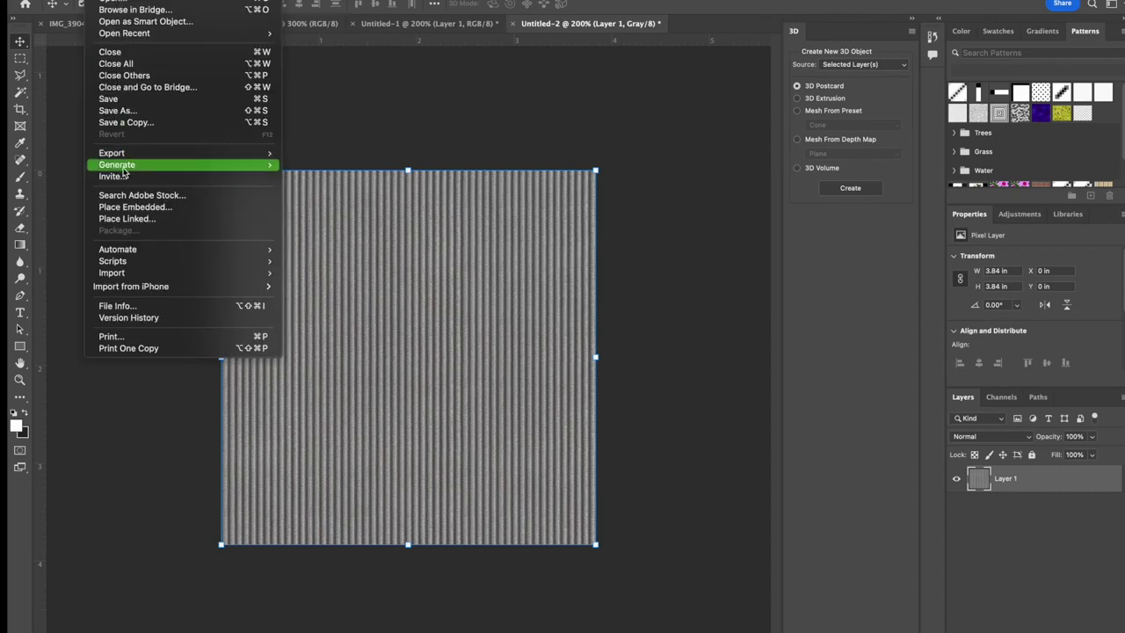
mouse_move(131, 153)
left_click(325, 151)
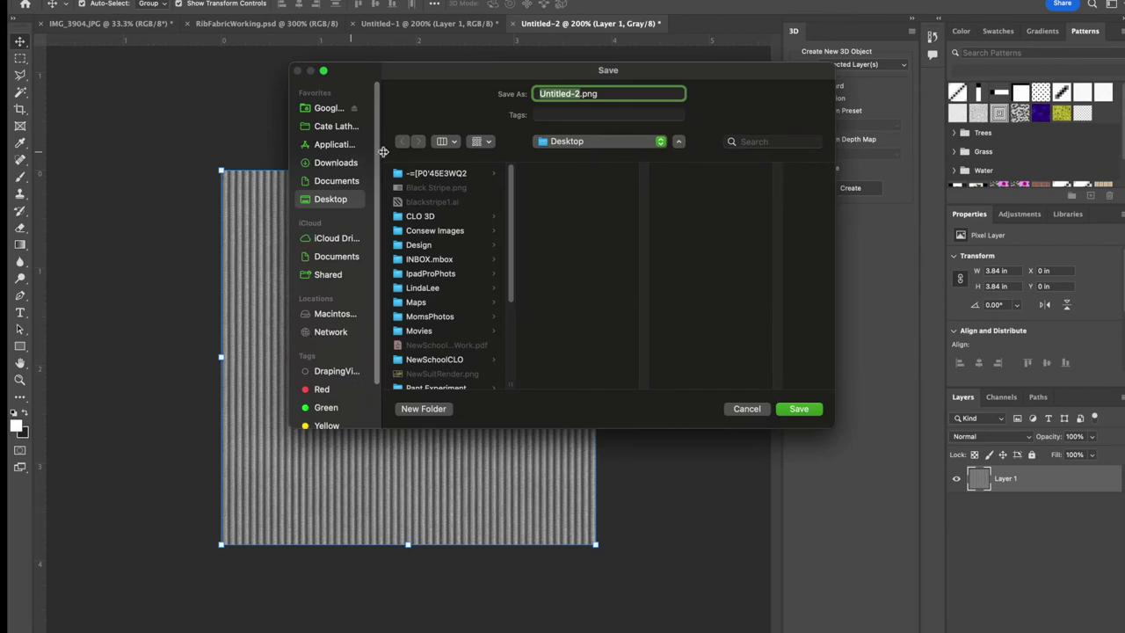
type("RibStret")
type("chDs")
type("place")
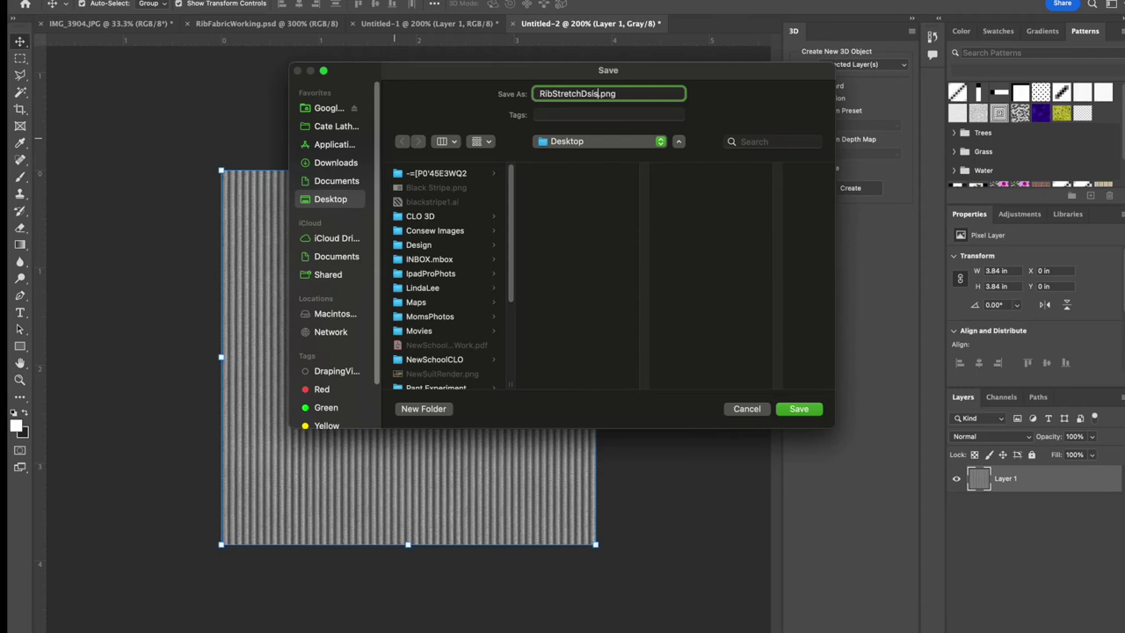
key("BackSpace")
key("BackSpace")
key("BackSpace")
key("BackSpace")
key("BackSpace")
key("BackSpace")
type("isplacement")
left_click(797, 411)
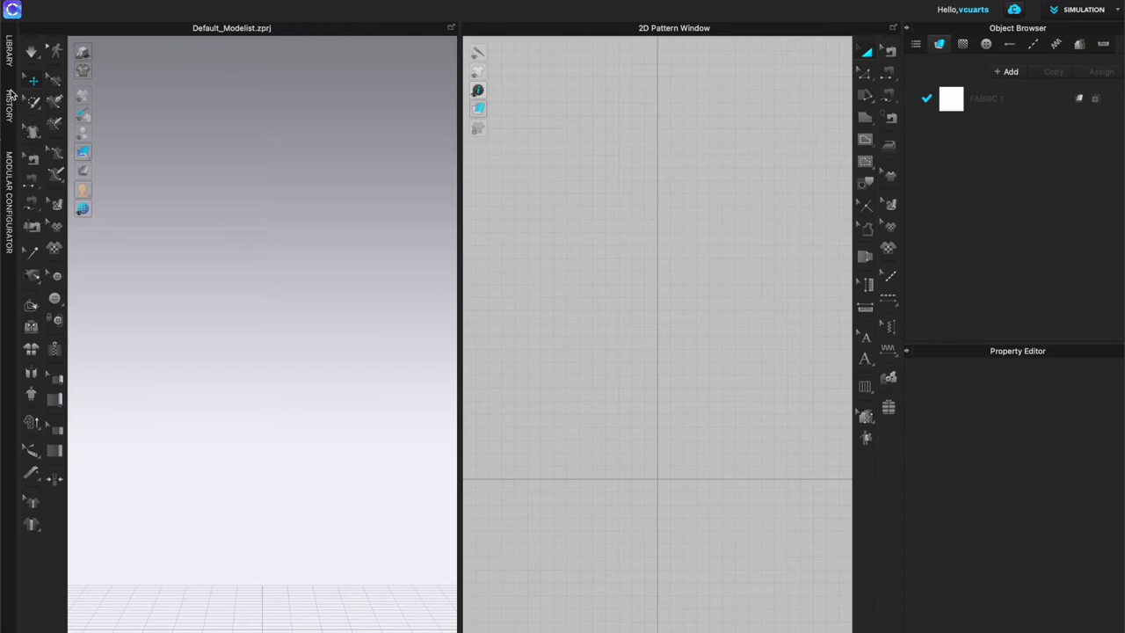
- Switch to CLO and load the avatar 3D_Shape_03.avt from the library's 3D_Shape folder
left_click(7, 50)
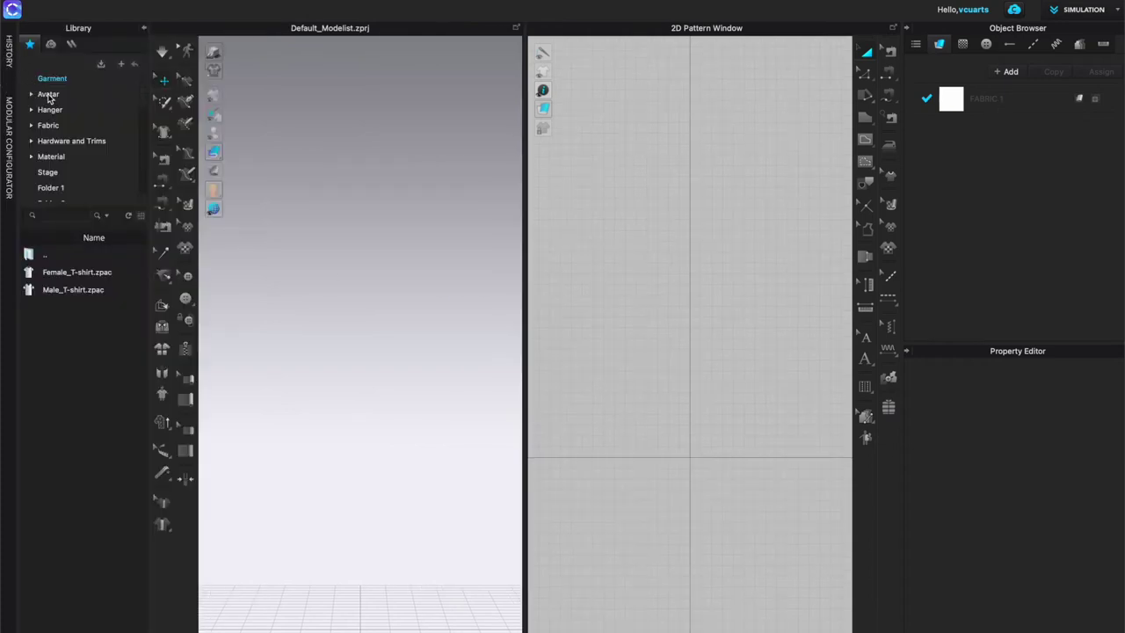
left_click(49, 95)
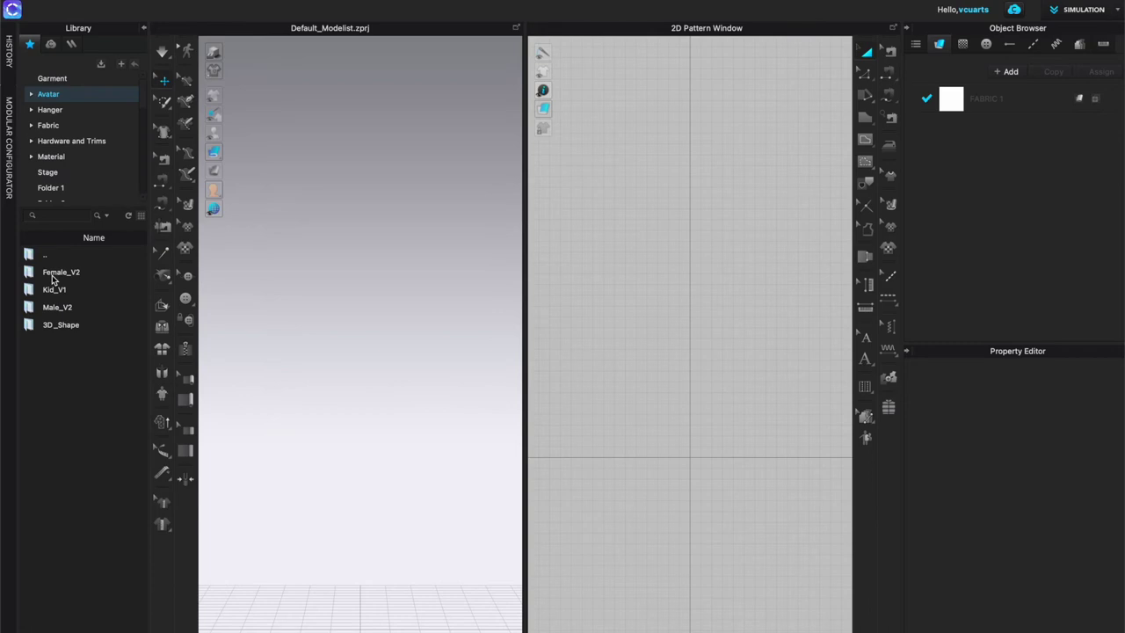
double_click(62, 325)
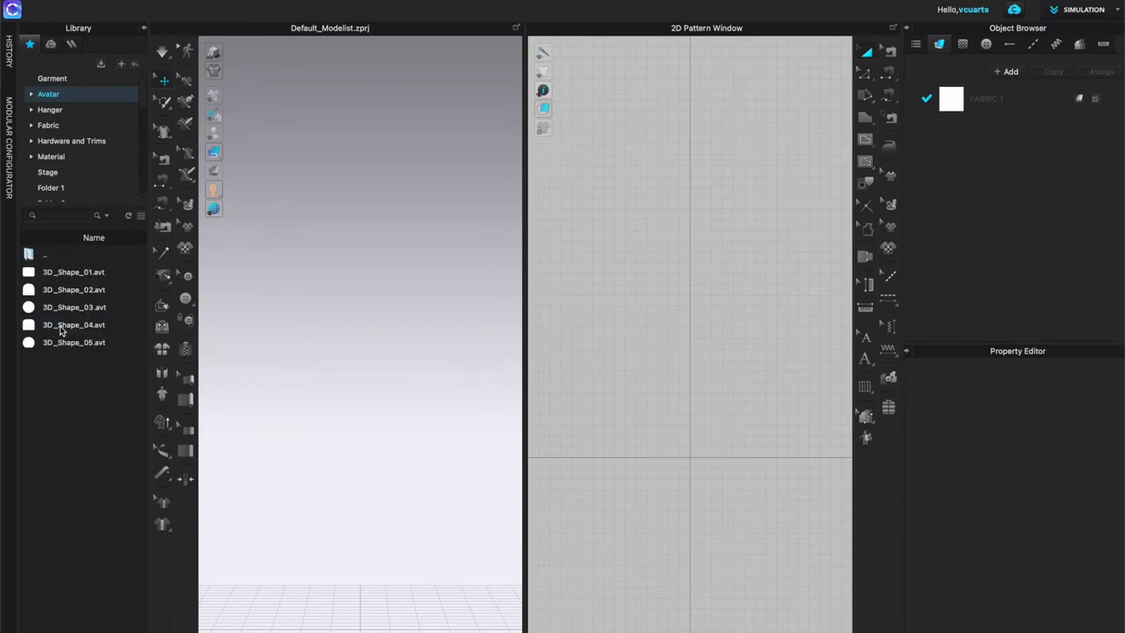
double_click(63, 307)
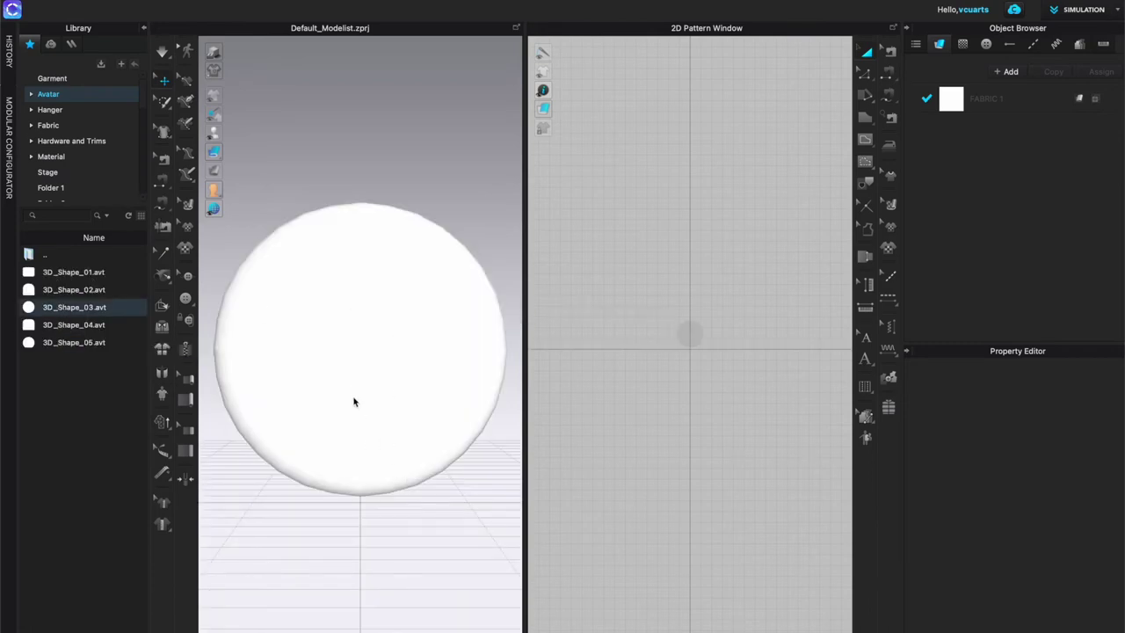
- Rotate the cylinder avatar upright and raise it so that its base rests on the floor grid
left_click(356, 407)
right_click_drag(384, 494, 414, 536)
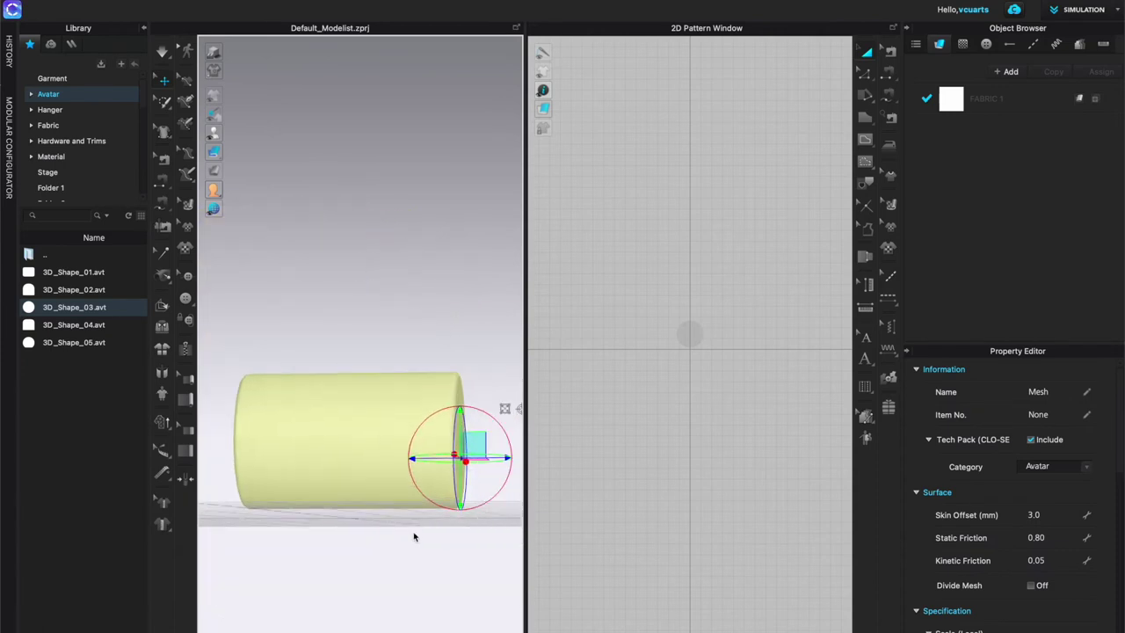
left_click_drag(434, 418, 418, 489)
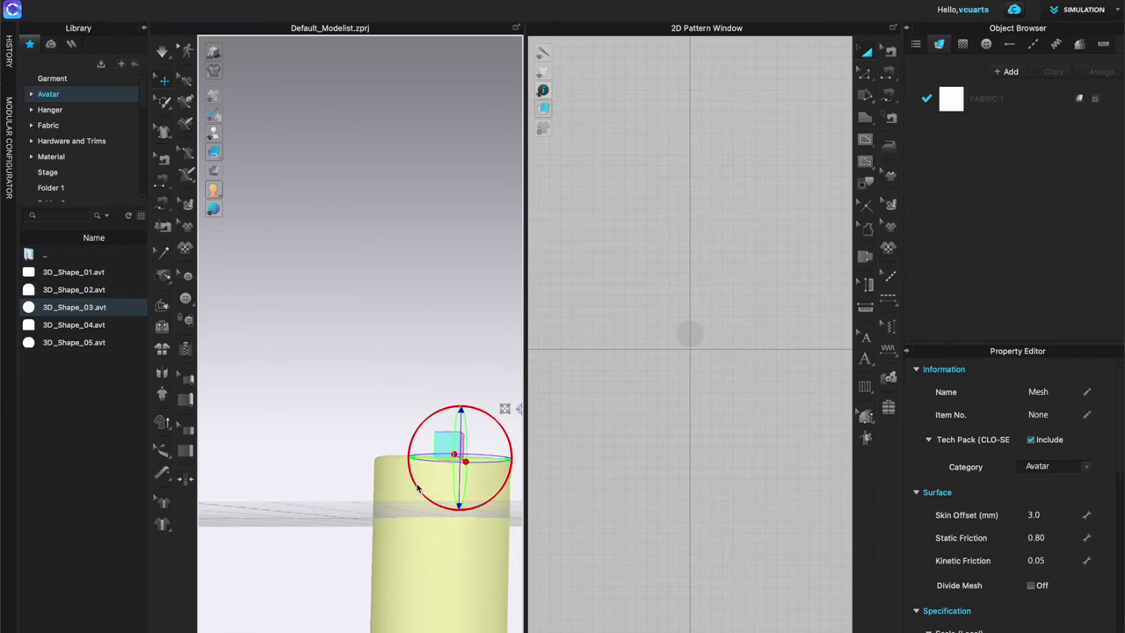
left_click_drag(460, 425, 462, 255)
right_click_drag(456, 475, 464, 492)
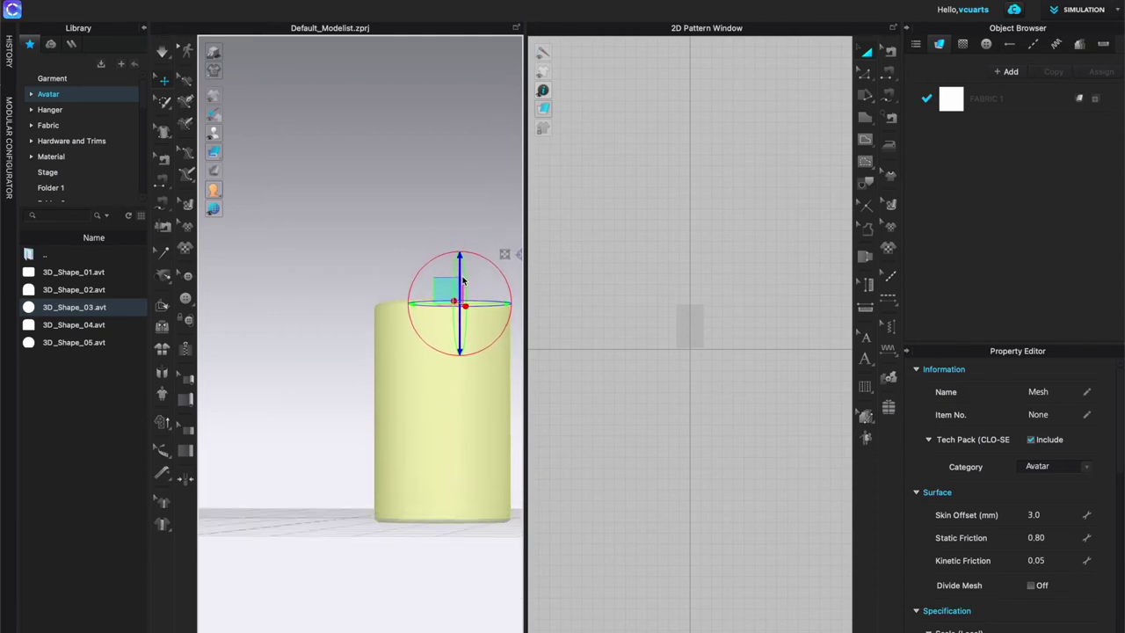
right_click_drag(454, 547, 397, 545)
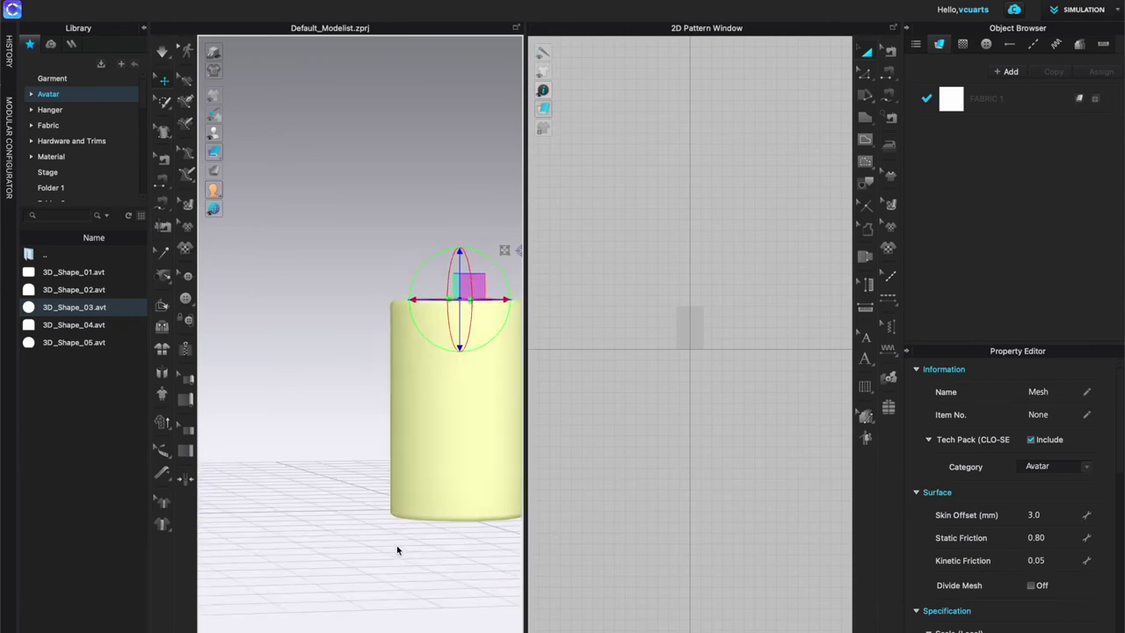
scroll(440, 523, "down", 3)
middle_click_drag(482, 485, 381, 503)
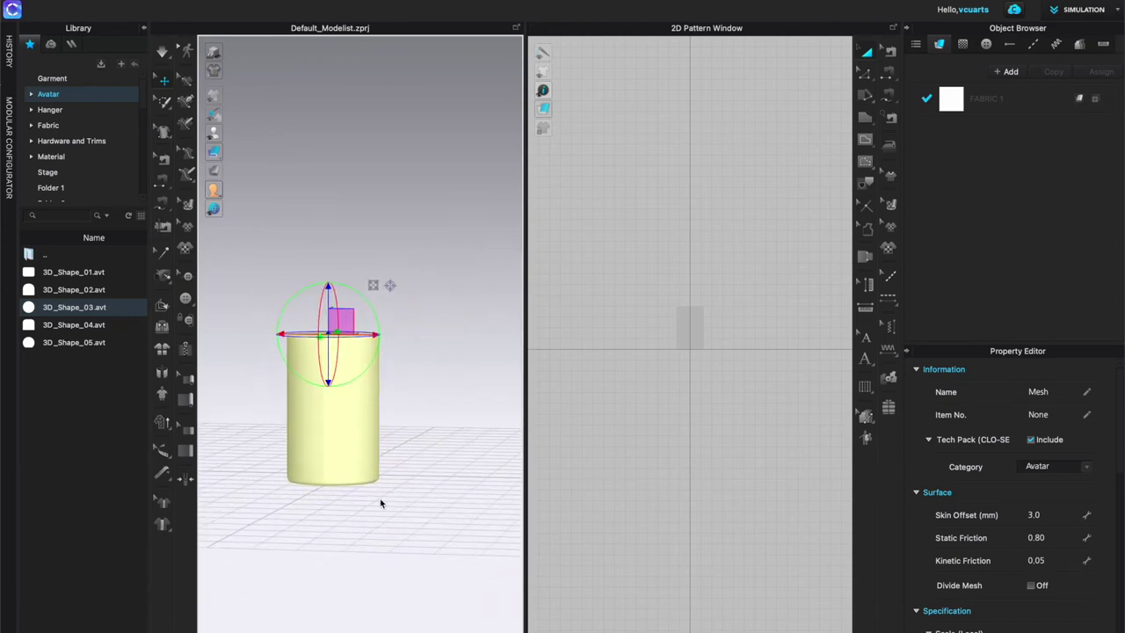
- Draw a rectangular pattern piece wider than the avatar's shadow and shift it sideways from the cylinder in 3D
left_click(865, 117)
left_click(911, 129)
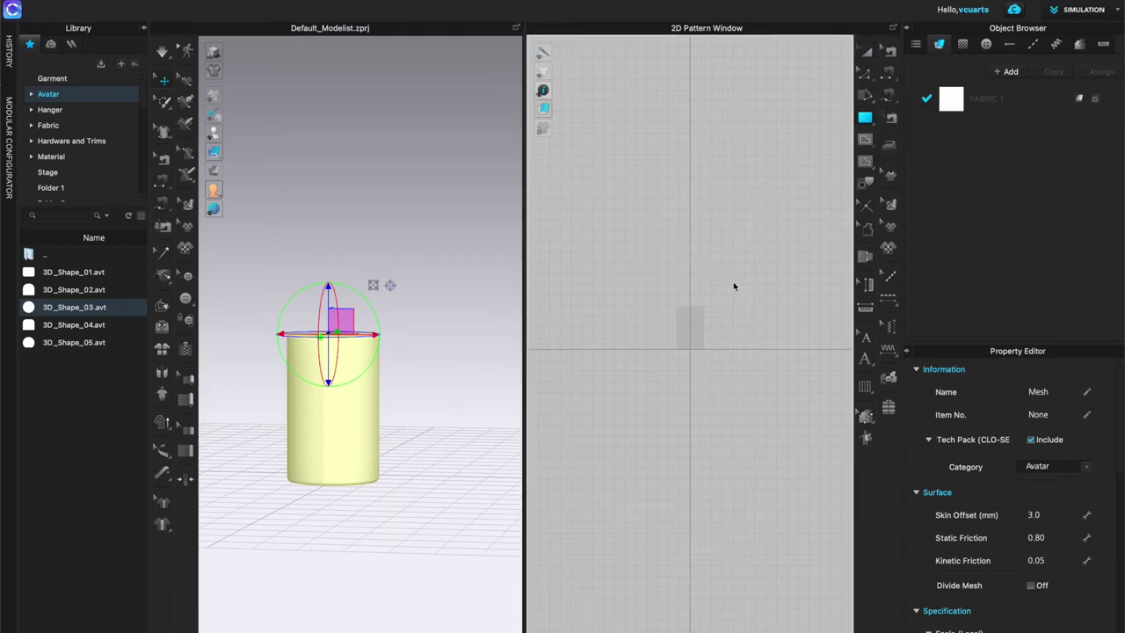
left_click_drag(663, 267, 721, 322)
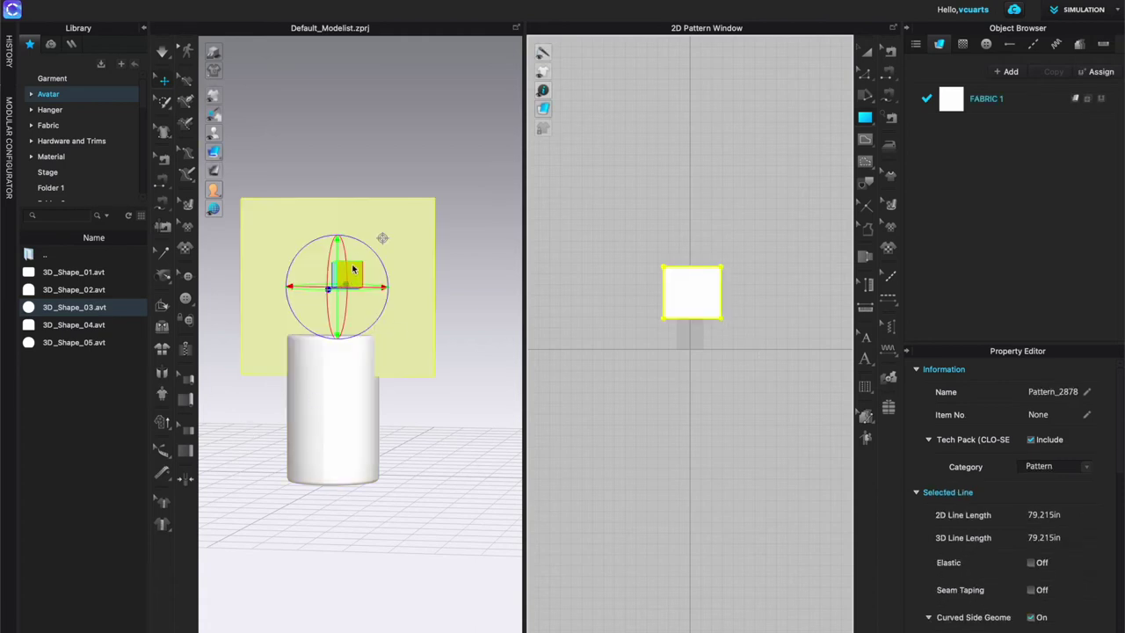
left_click_drag(359, 282, 441, 283)
key("2")
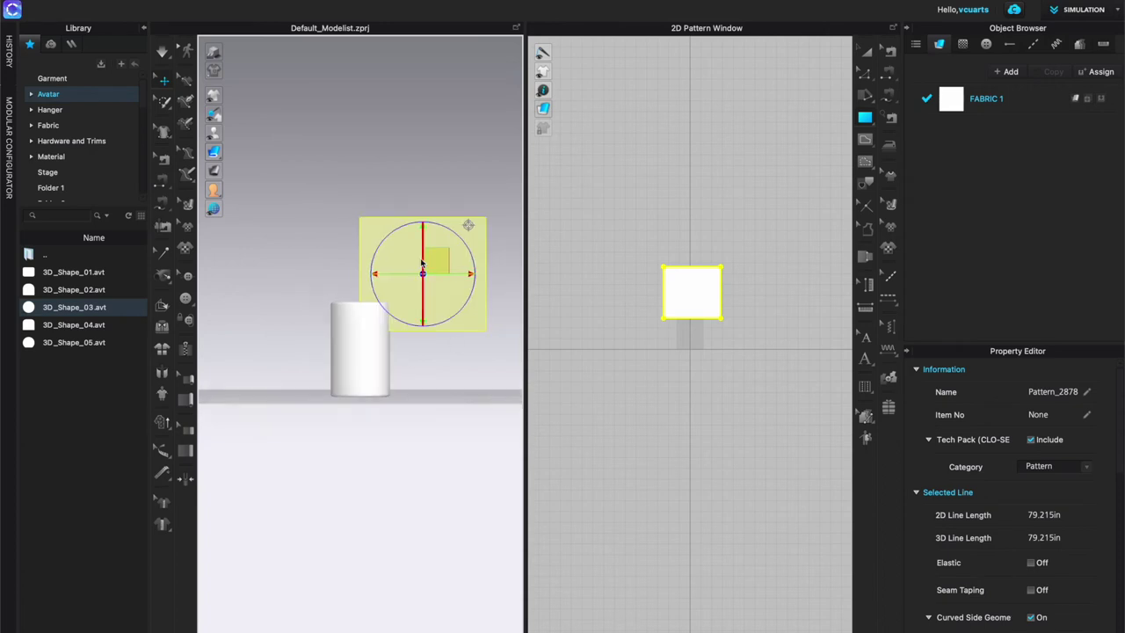
- Hide the asset library and select FABRIC 1 to show its properties
left_click(141, 29)
left_click(993, 107)
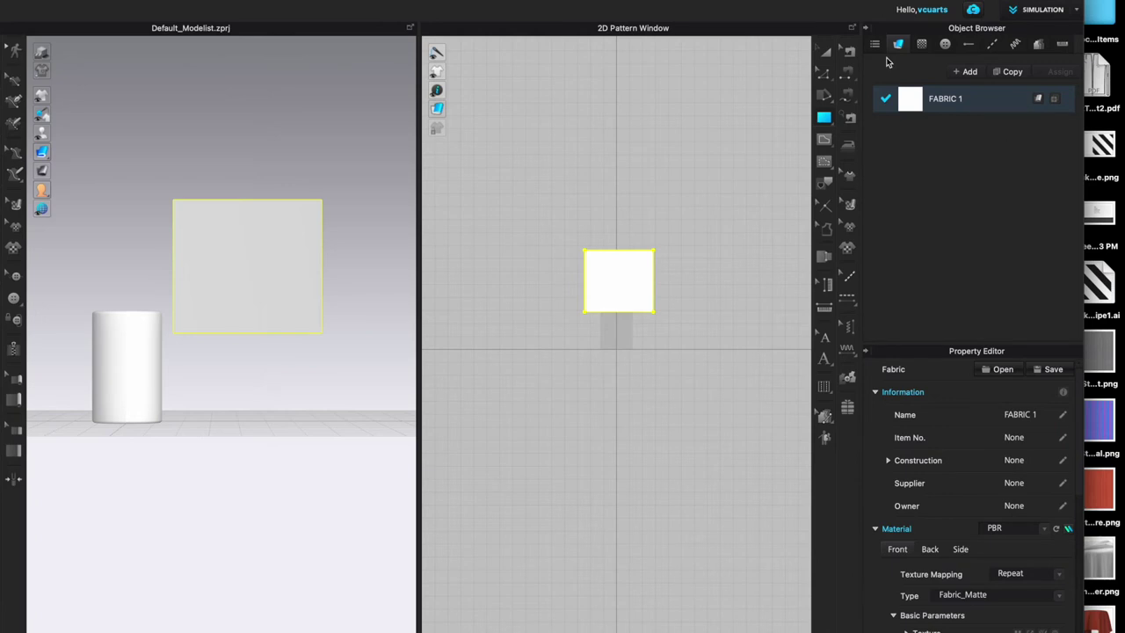
left_click(865, 29)
left_click(849, 29)
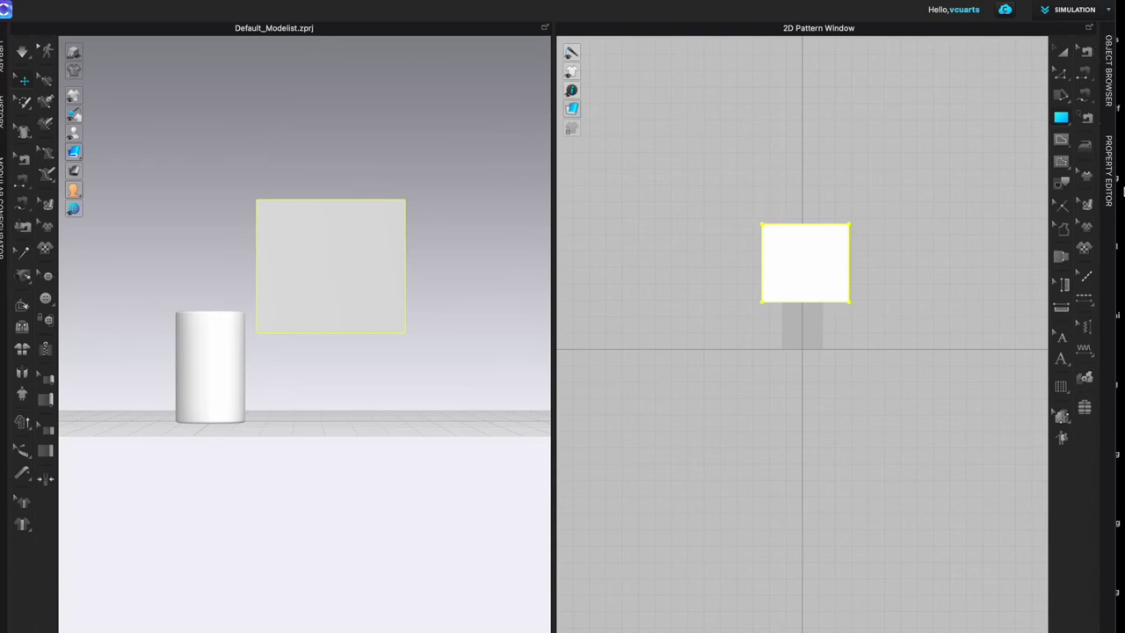
left_click(1109, 78)
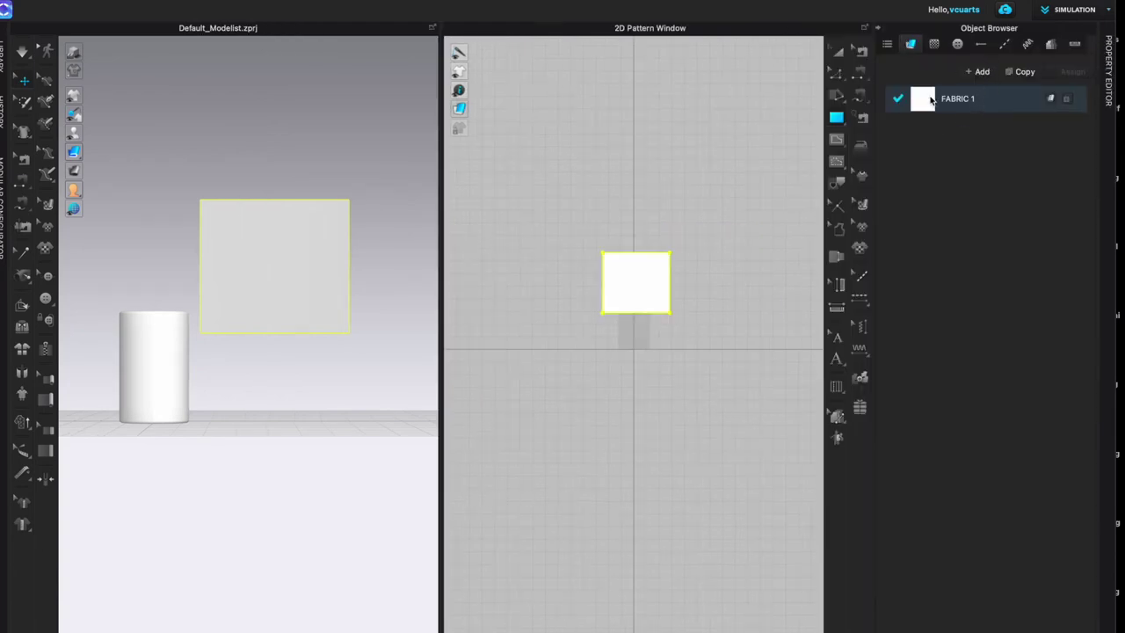
left_click(1112, 69)
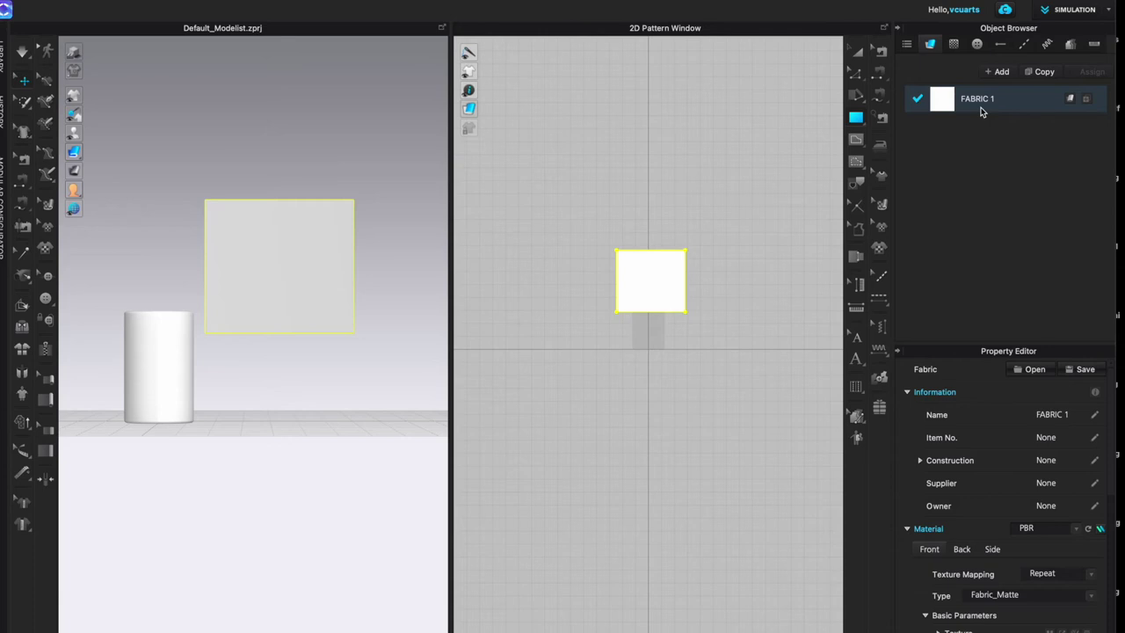
- Rename FABRIC 1 as RibStretch
double_click(1012, 105)
left_click(1048, 415)
type("Rib")
key("Return")
scroll(998, 494, "down", 5)
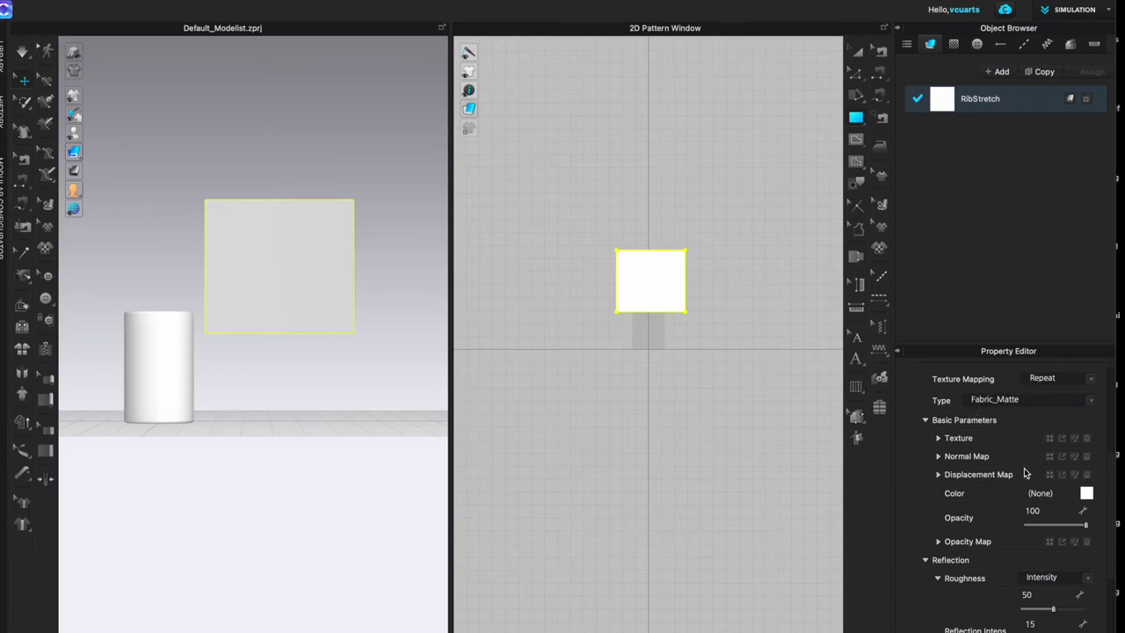
scroll(1024, 474, "down", 1)
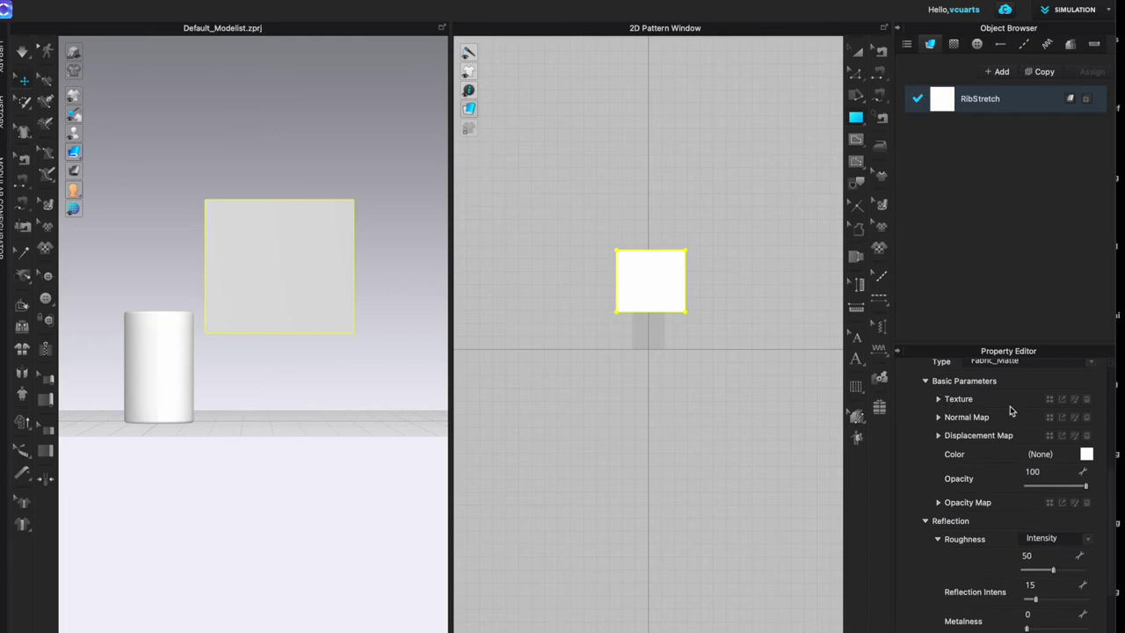
left_click(10, 57)
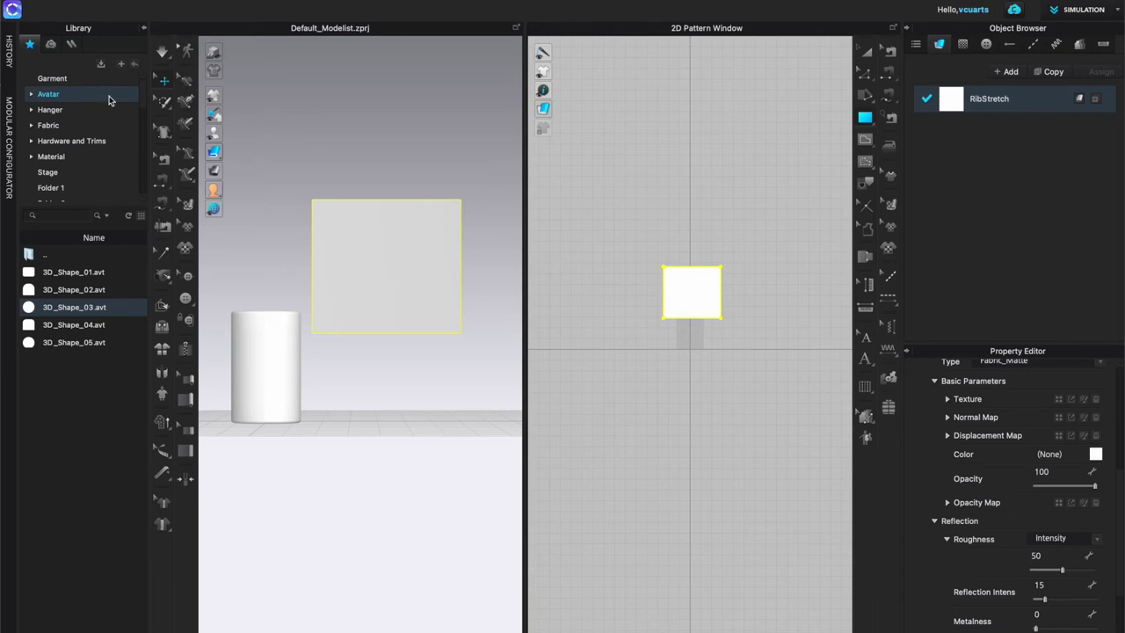
scroll(90, 186, "down", 5)
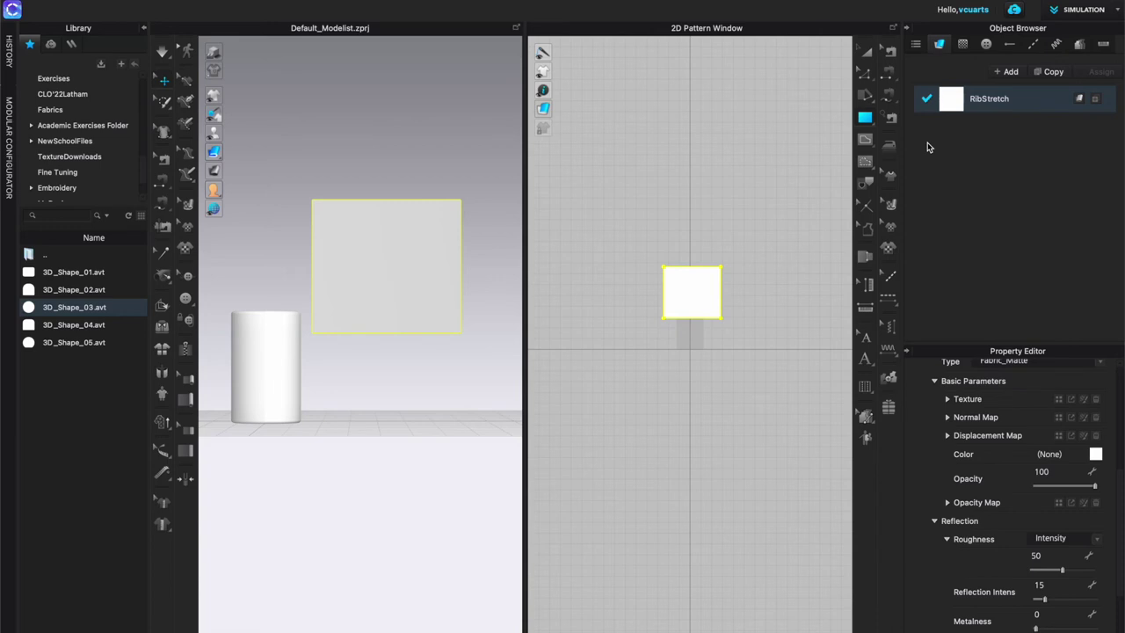
mouse_move(214, 115)
left_click(143, 27)
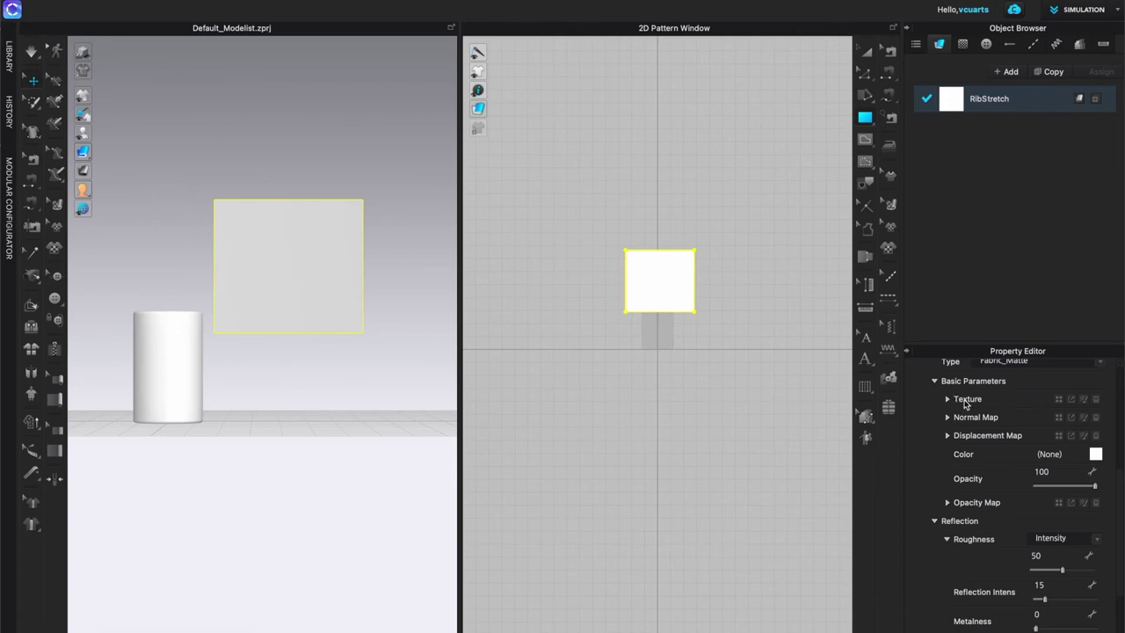
- Assign RibStretchTexture.png from the Desktop as the RibStretch fabric's texture and check it on the pattern piece
left_click(1059, 404)
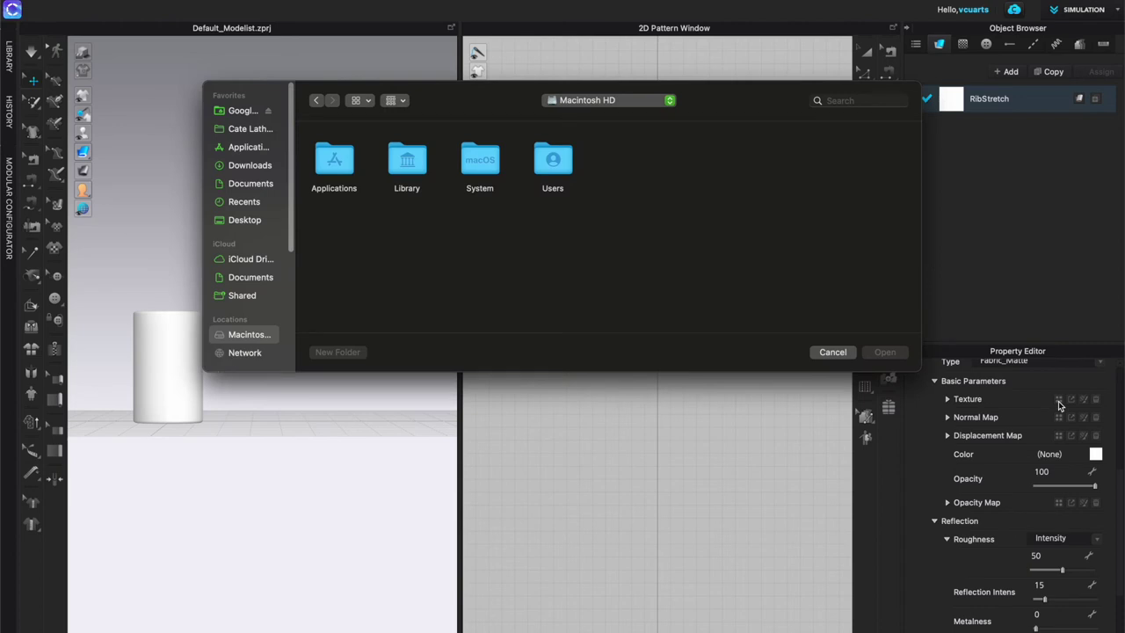
left_click(246, 220)
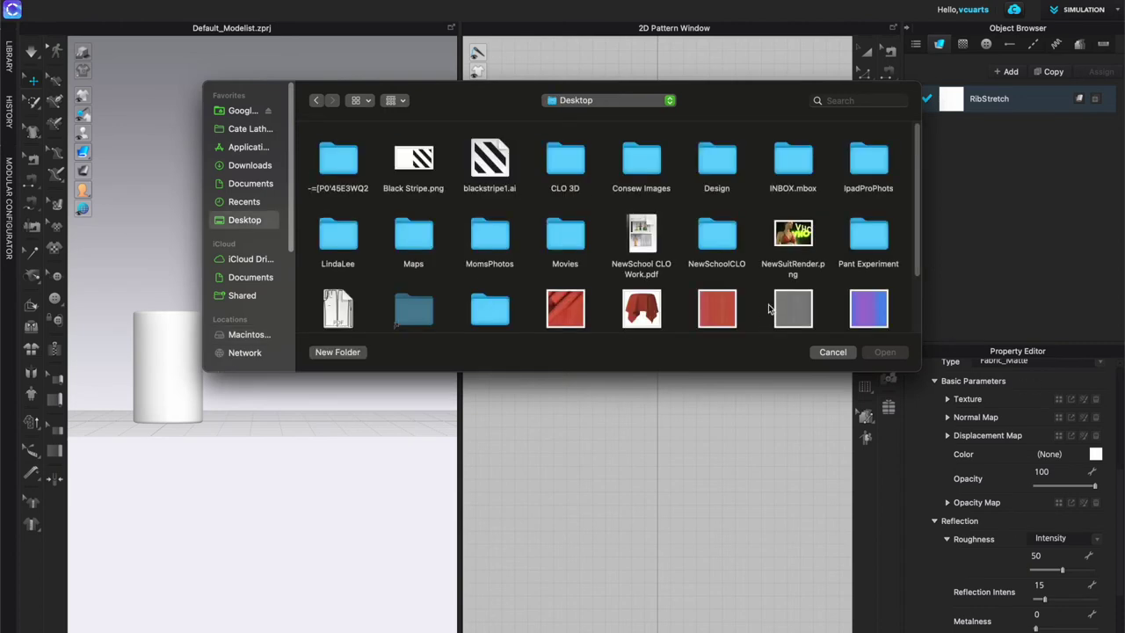
scroll(701, 286, "down", 3)
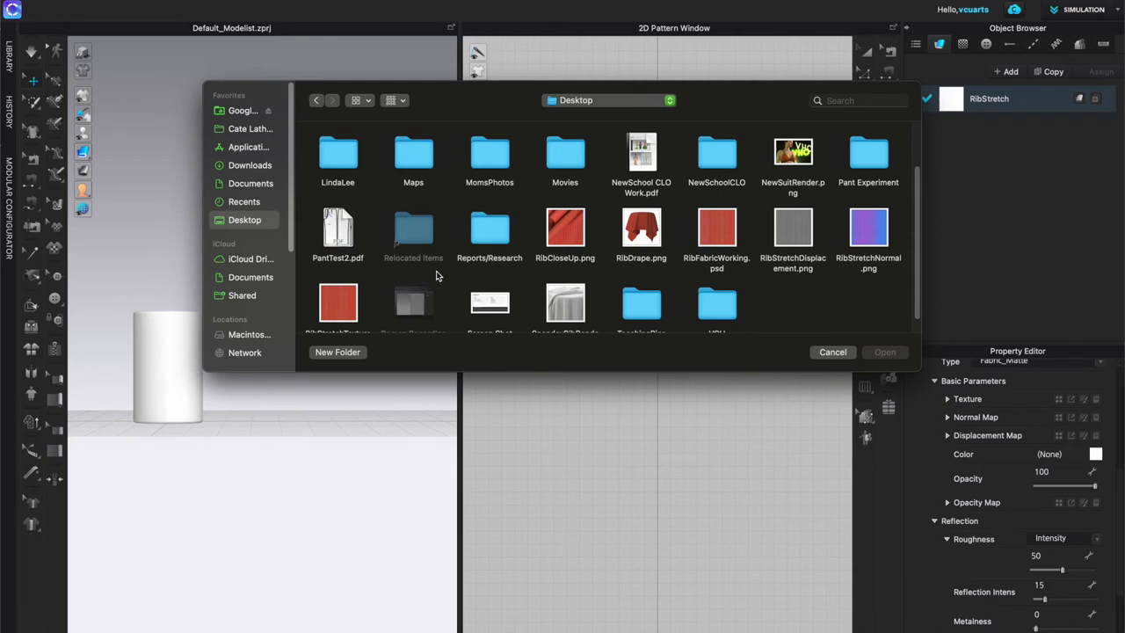
scroll(440, 275, "down", 1)
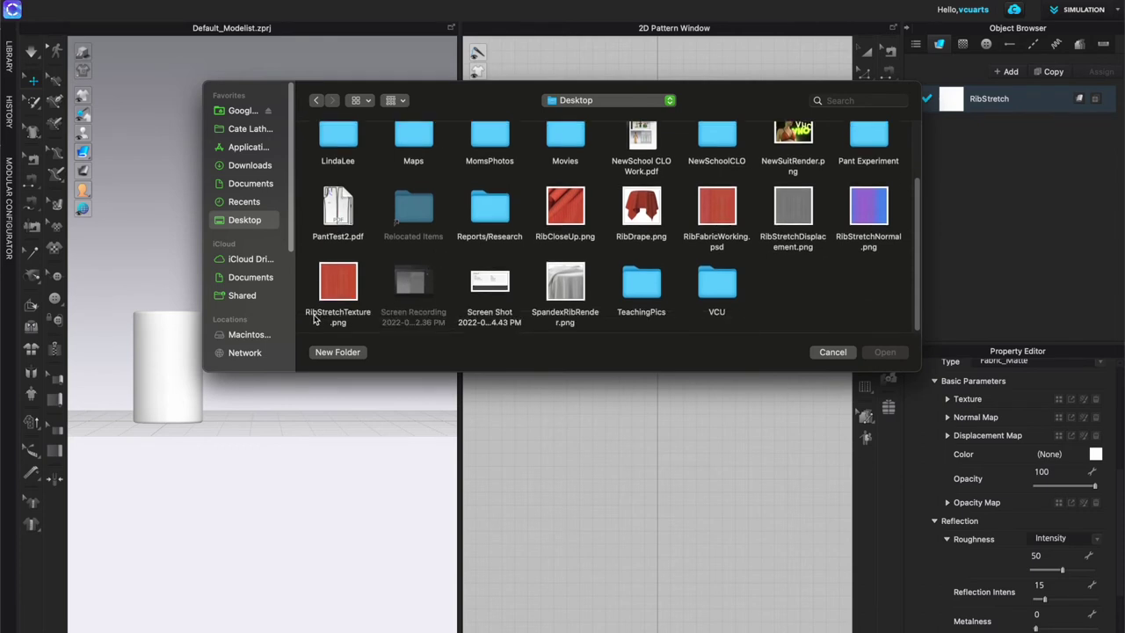
double_click(331, 283)
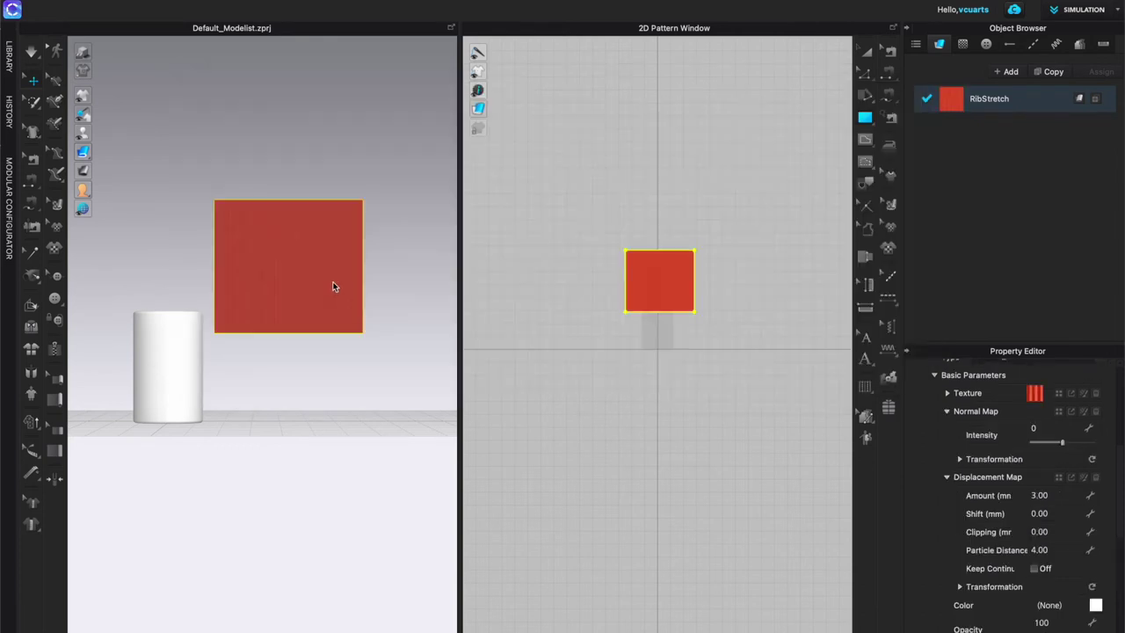
scroll(291, 272, "up", 5)
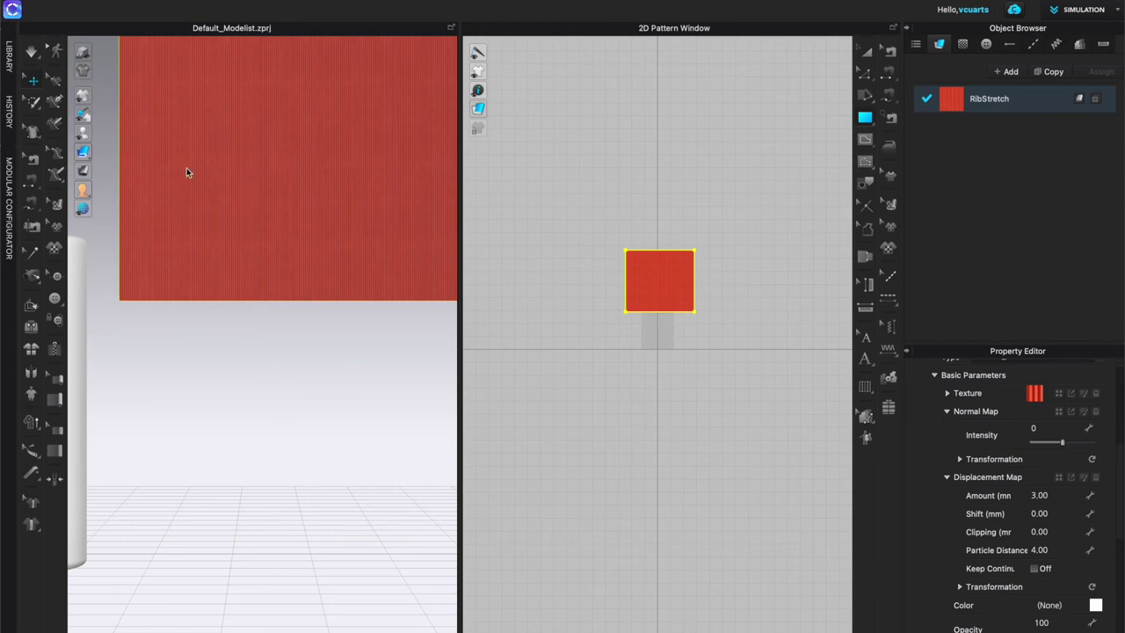
scroll(323, 176, "down", 4)
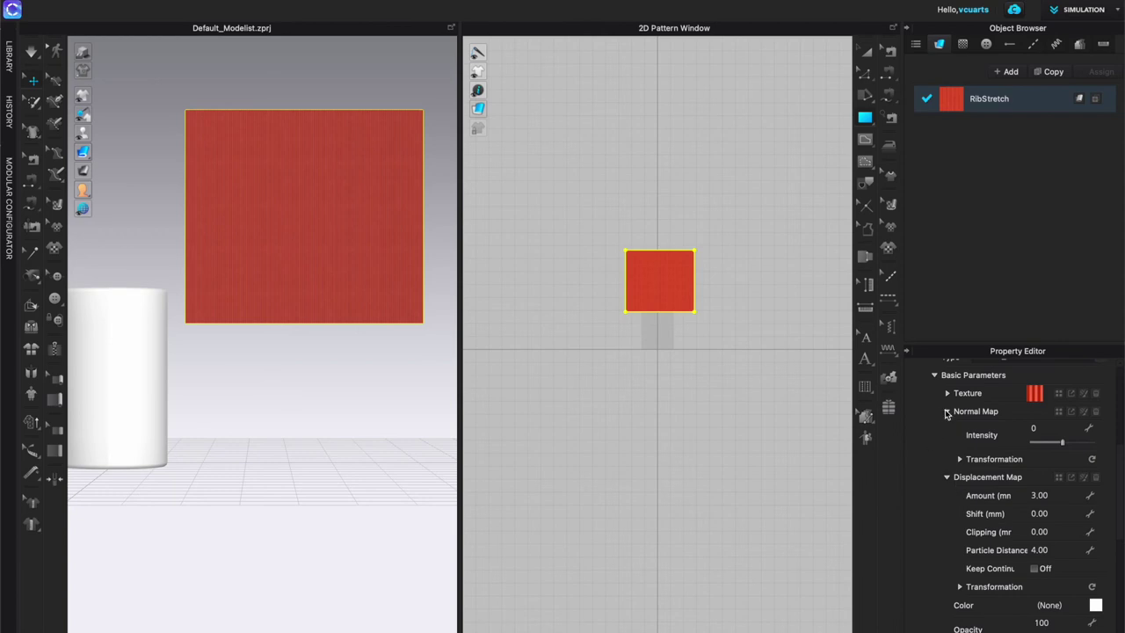
- Assign RibStretchNormal.png from the Desktop as the RibStretch fabric's normal map
left_click(1060, 413)
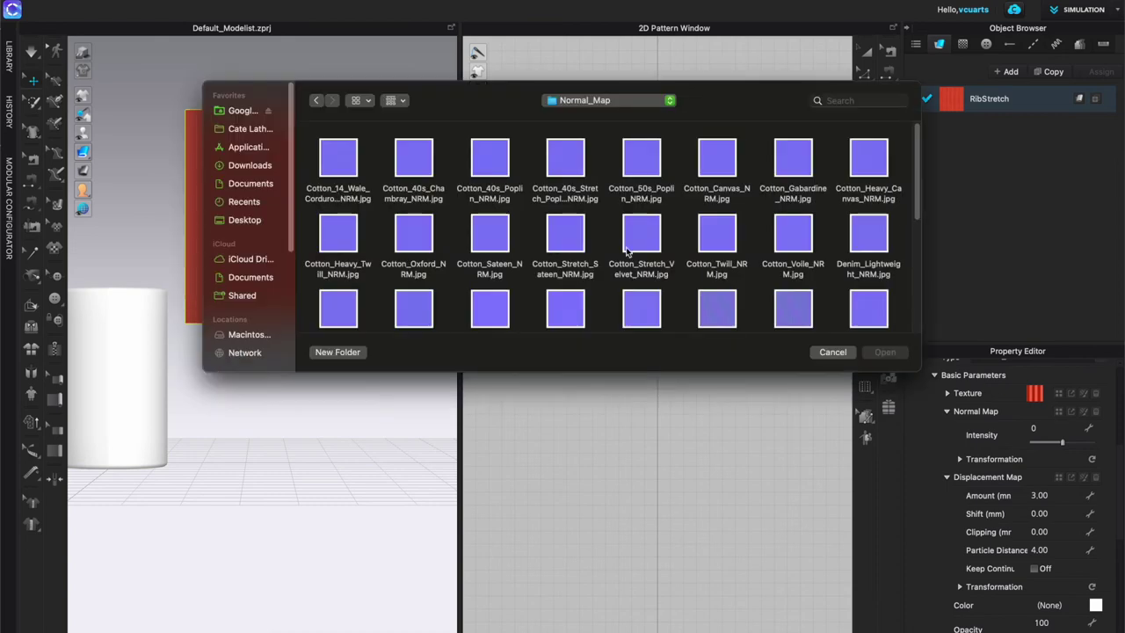
left_click(253, 223)
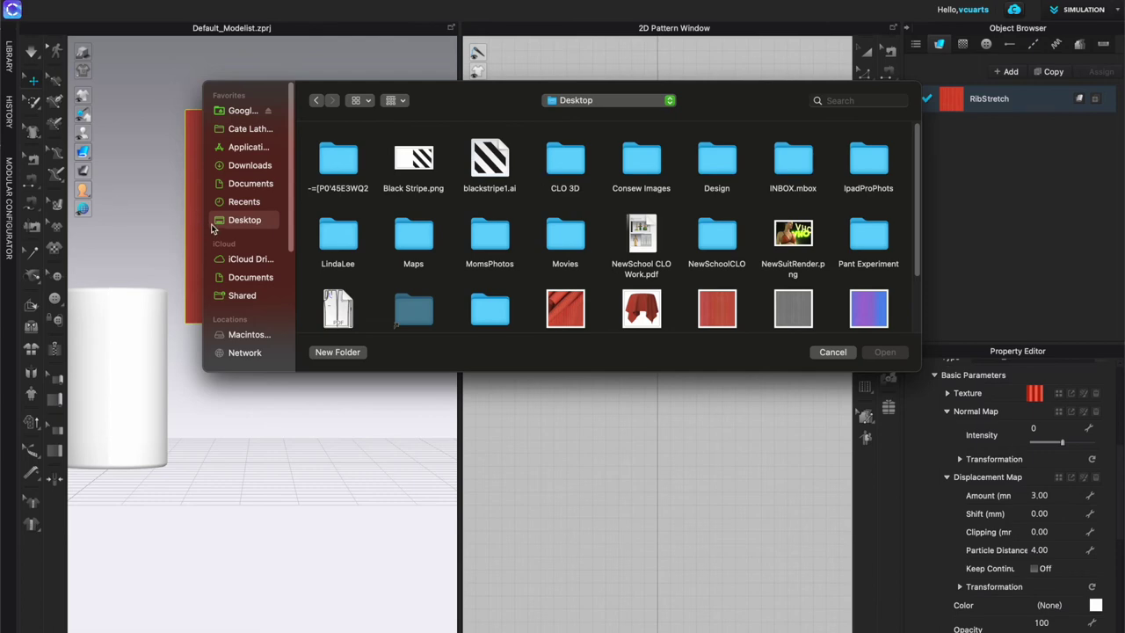
scroll(624, 277, "down", 3)
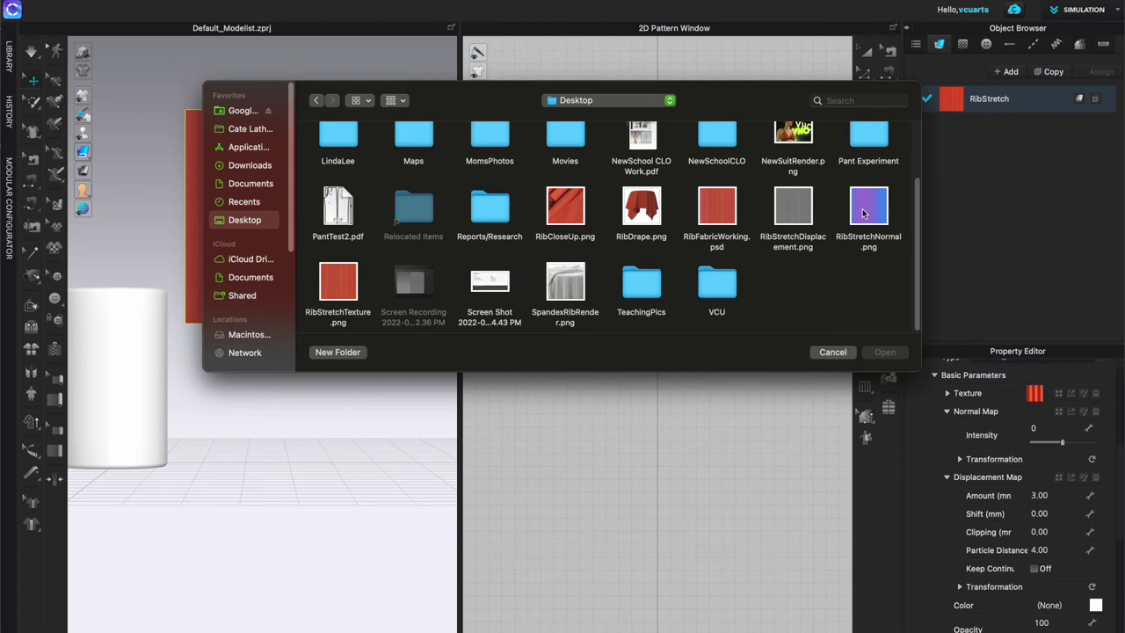
double_click(863, 213)
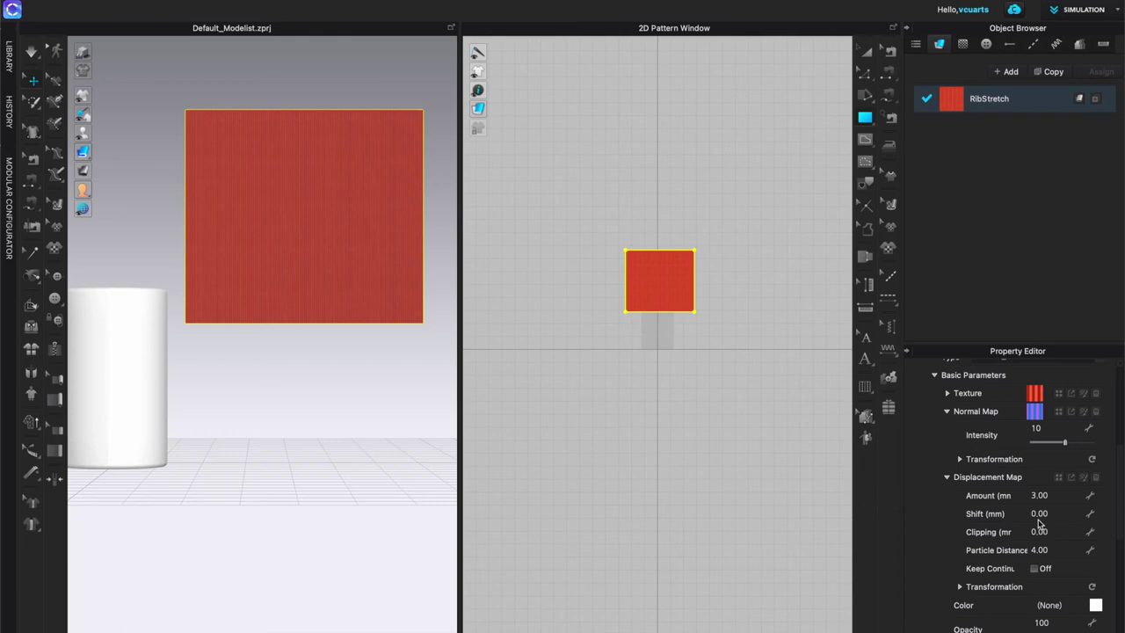
- Remove the normal map, try an auto-generated one by raising the normal map intensity, and clear that map too
left_click(1097, 411)
left_click(1063, 445)
left_click_drag(1065, 449, 1068, 444)
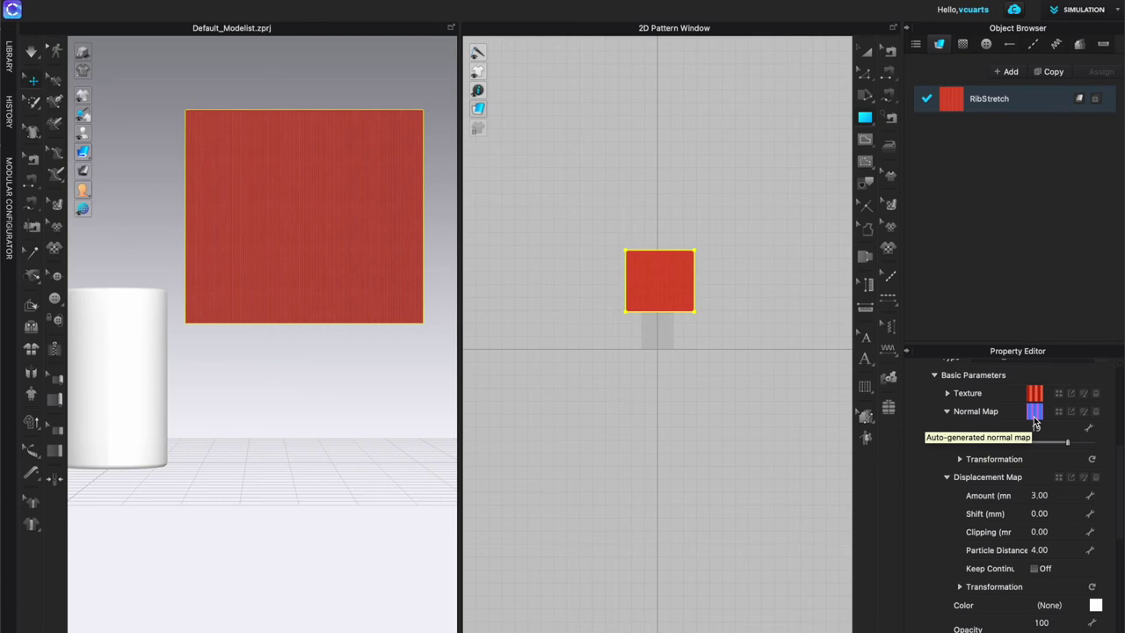
left_click(1096, 412)
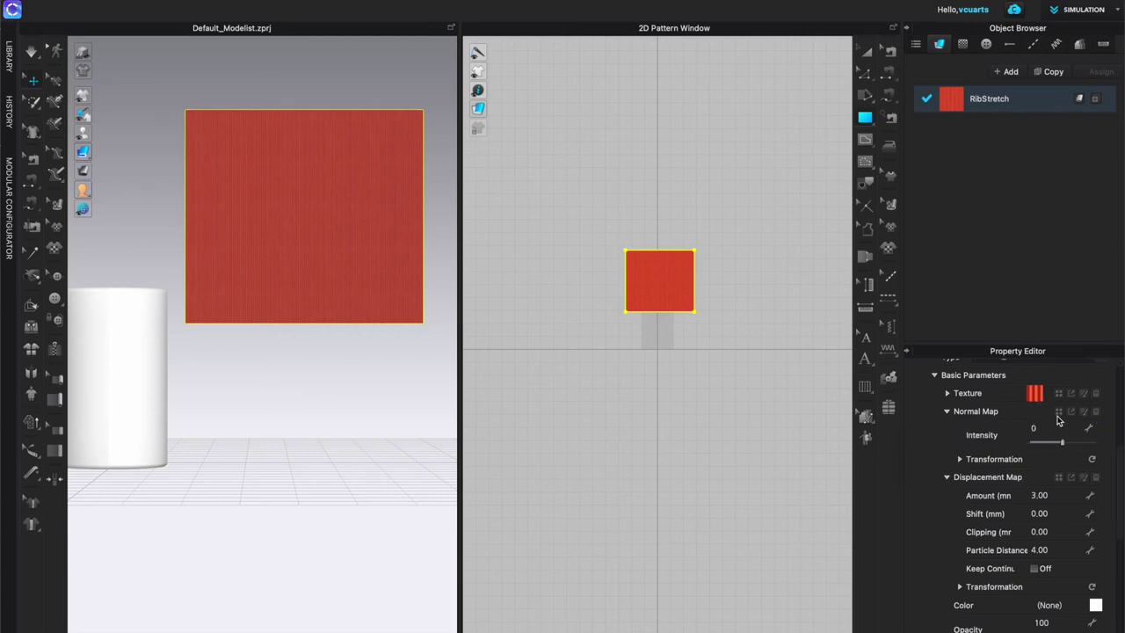
- Load RibStretchNormal.png from the Desktop again as the normal map of RibStretch
left_click(1059, 413)
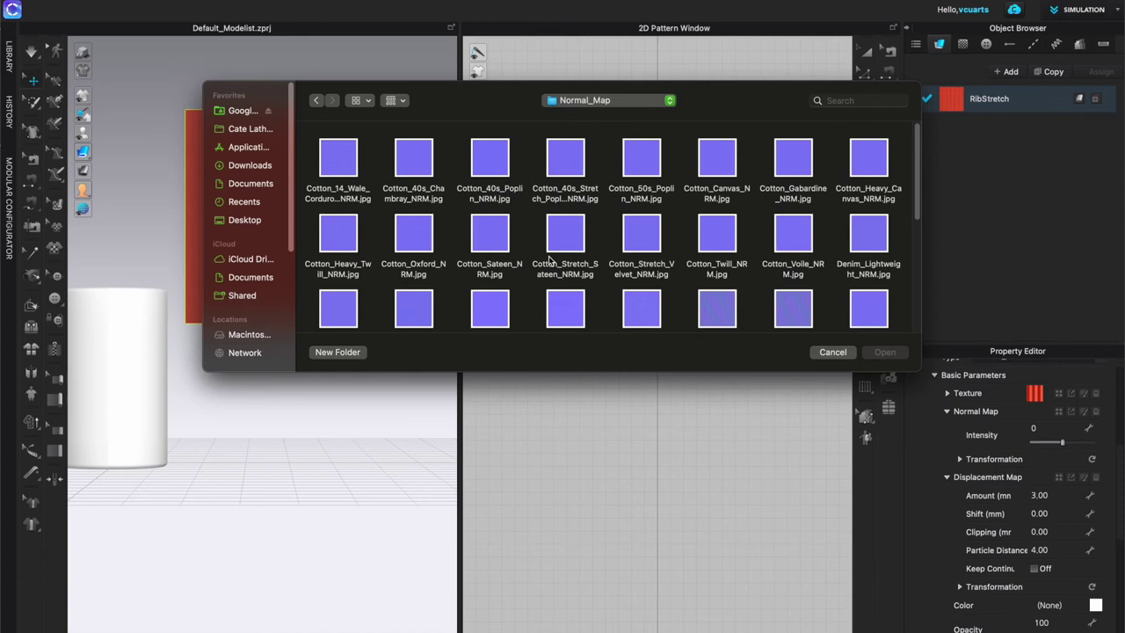
left_click(249, 220)
scroll(743, 272, "down", 2)
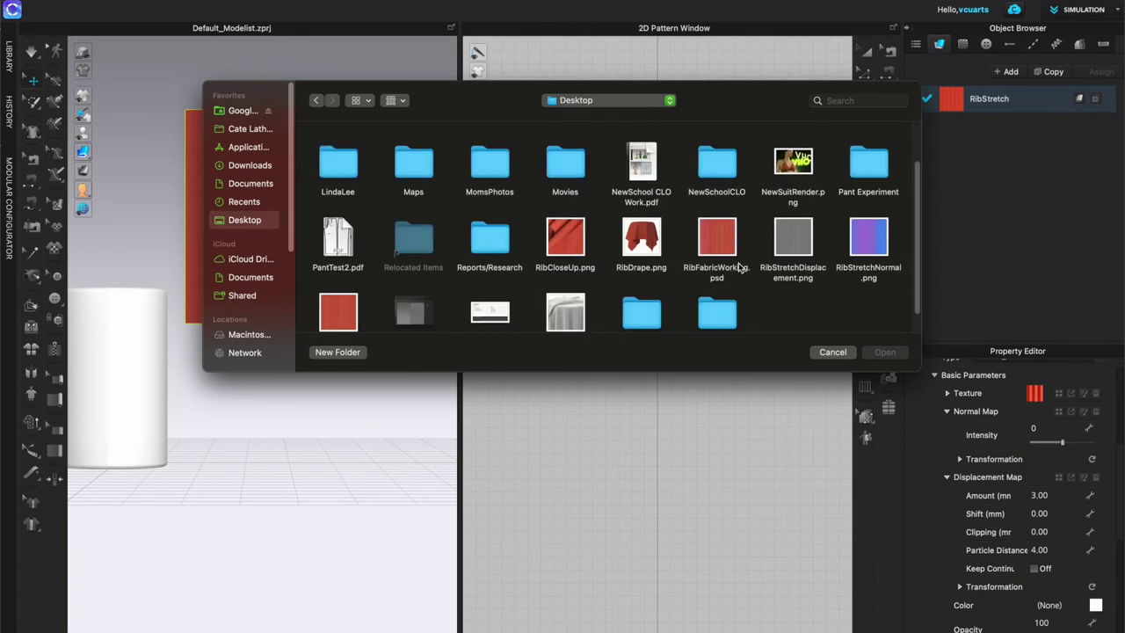
double_click(888, 237)
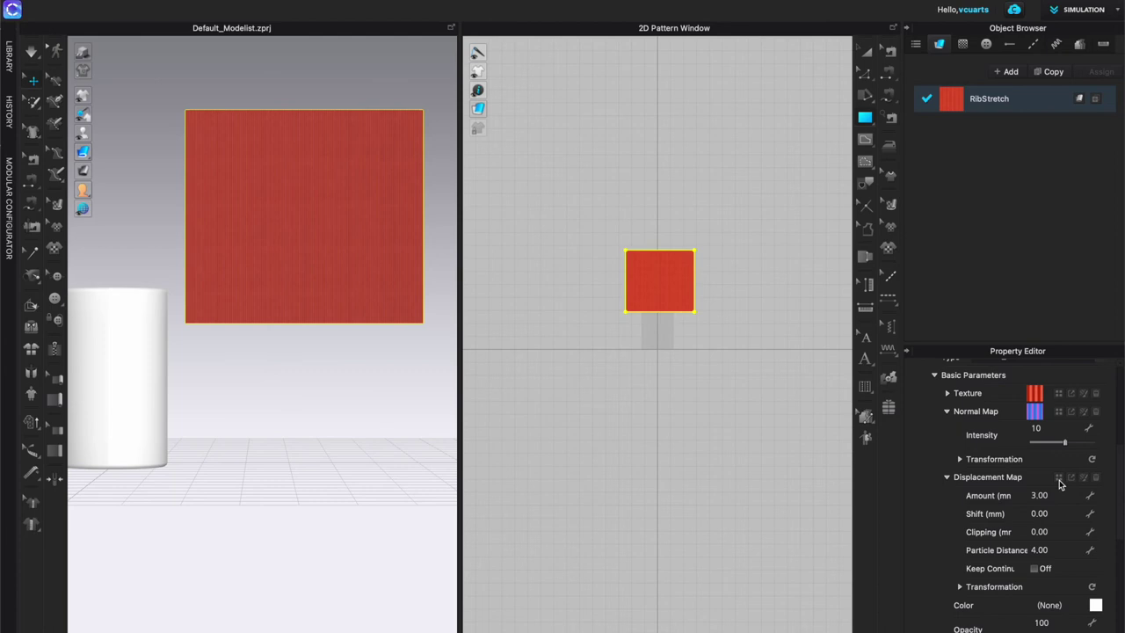
- Assign RibStretchDisplacement.png from the Desktop as the fabric's displacement map and inspect the ribs up close in 3D
left_click(1060, 477)
scroll(730, 281, "down", 2)
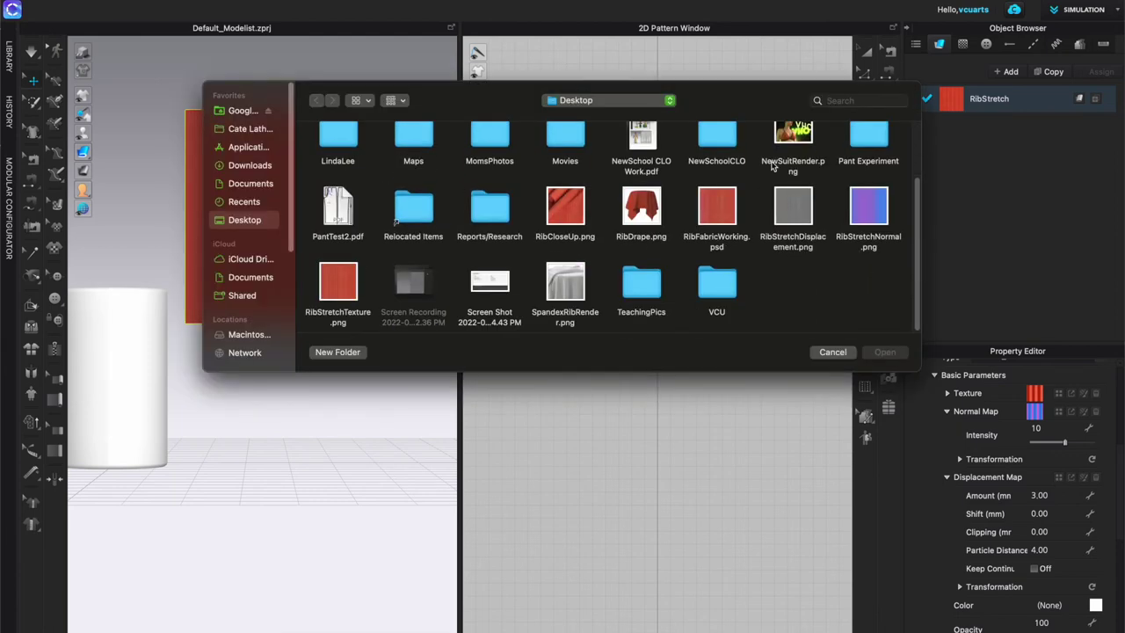
double_click(789, 211)
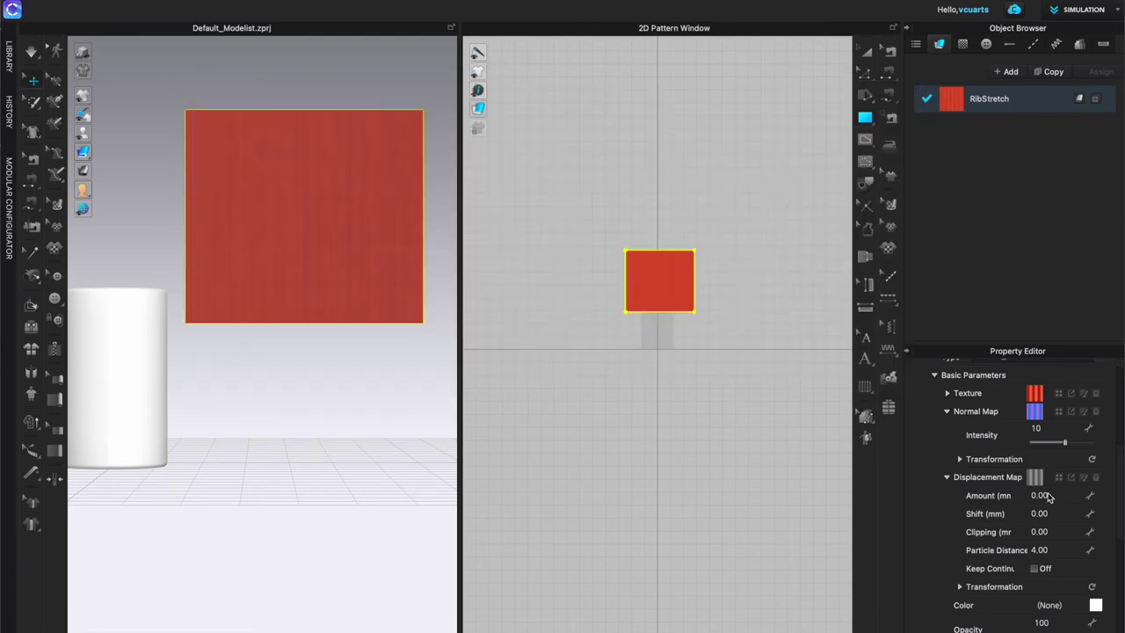
scroll(994, 438, "down", 2)
scroll(672, 286, "up", 5)
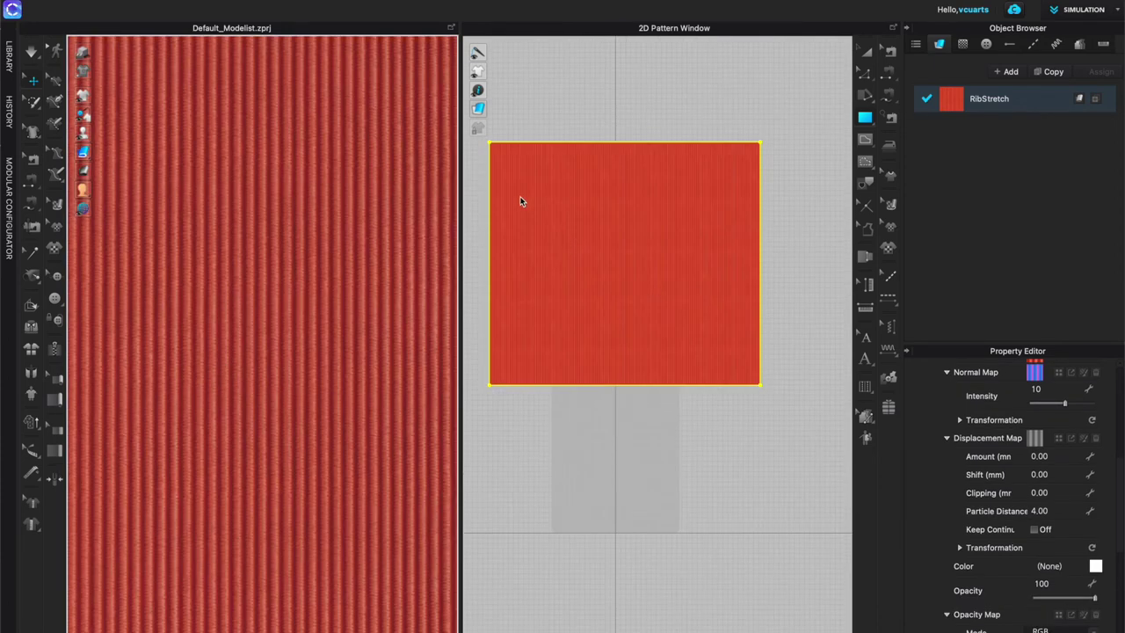
- Select the pattern piece in 3D and lay it flat on the cylinder's top surface
scroll(210, 189, "down", 10)
mouse_move(206, 294)
right_mouse_down()
mouse_move(225, 305)
mouse_move(223, 289)
right_mouse_up()
scroll(223, 458, "down", 5)
left_click(325, 307)
right_click_drag(223, 460, 321, 306)
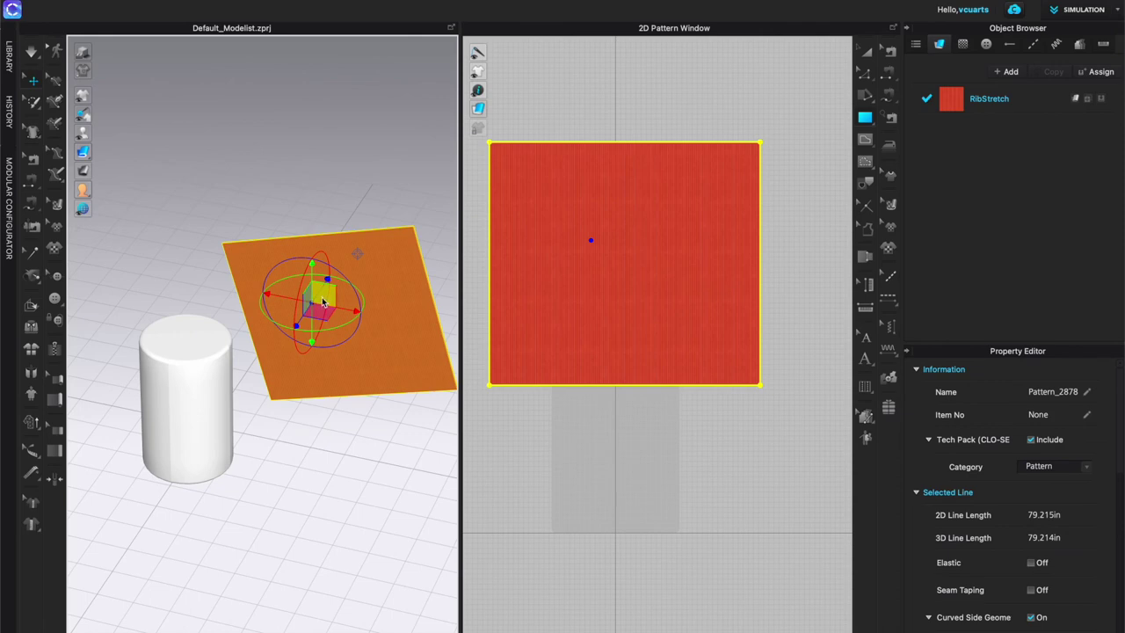
left_click(360, 253)
key("ctrl+v")
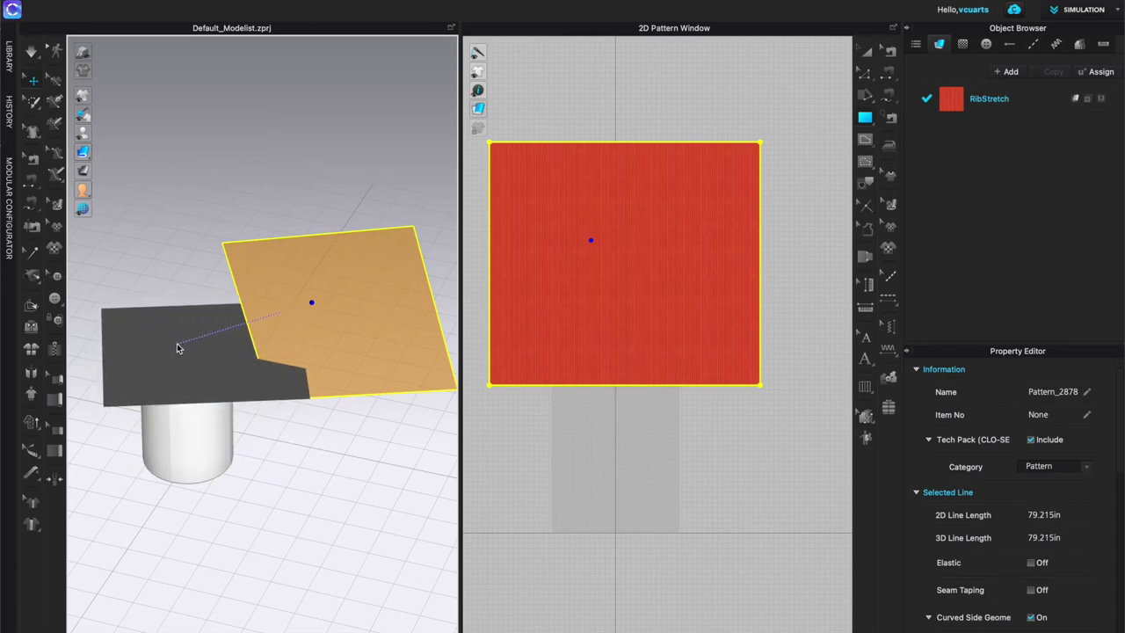
left_click(176, 348)
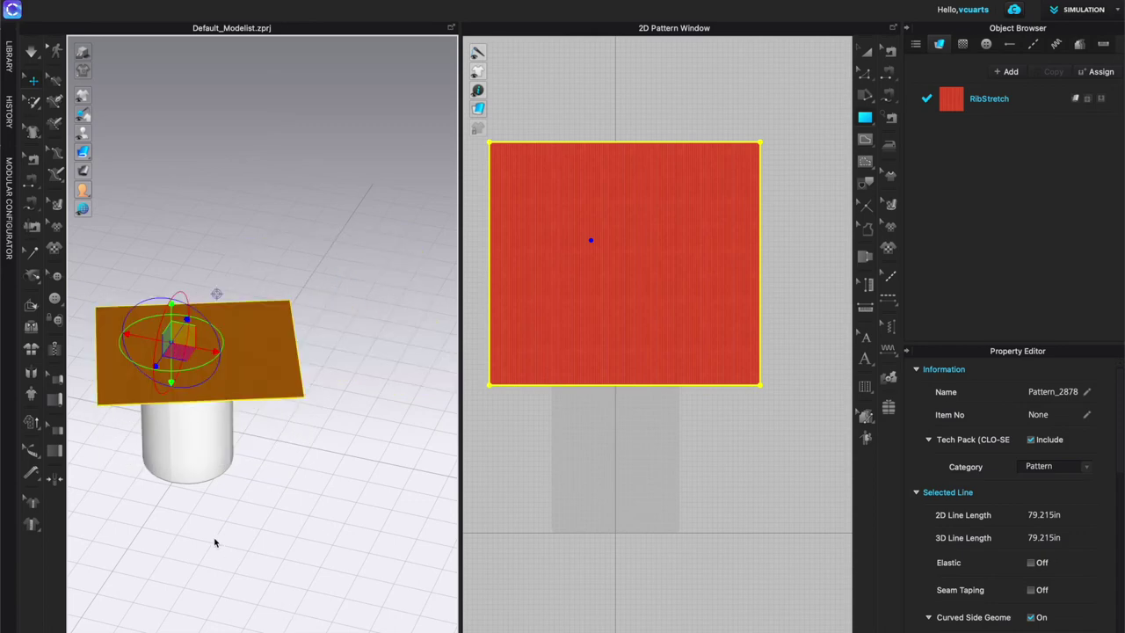
- Centre the pattern piece over the cylinder as seen from above and check its placement from the front
right_click_drag(176, 516, 193, 527)
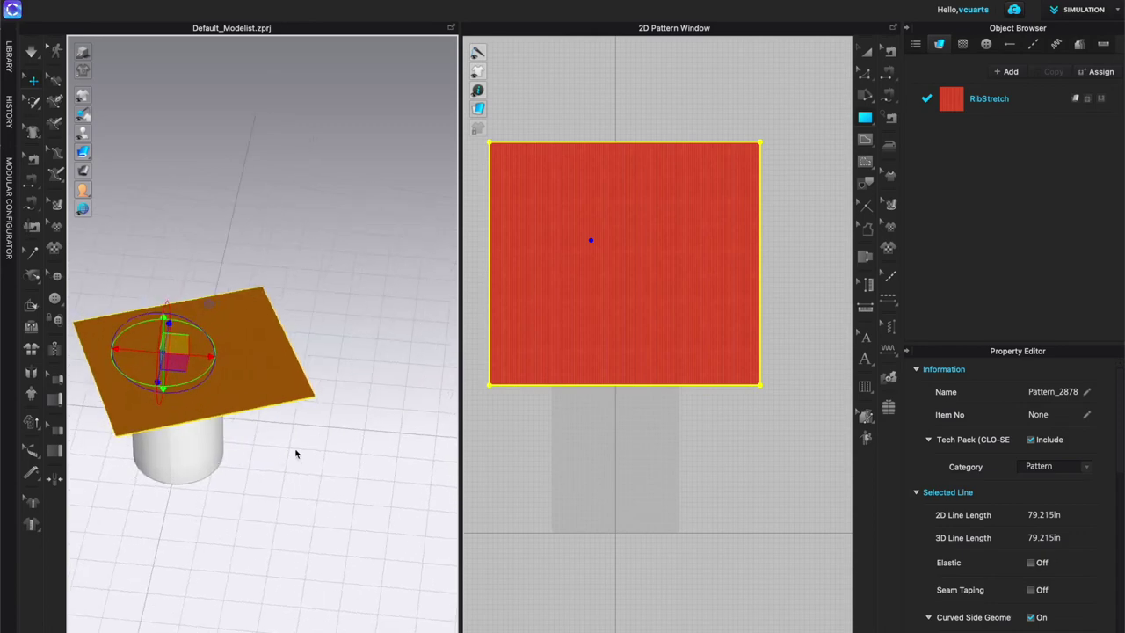
middle_click_drag(251, 454, 384, 387)
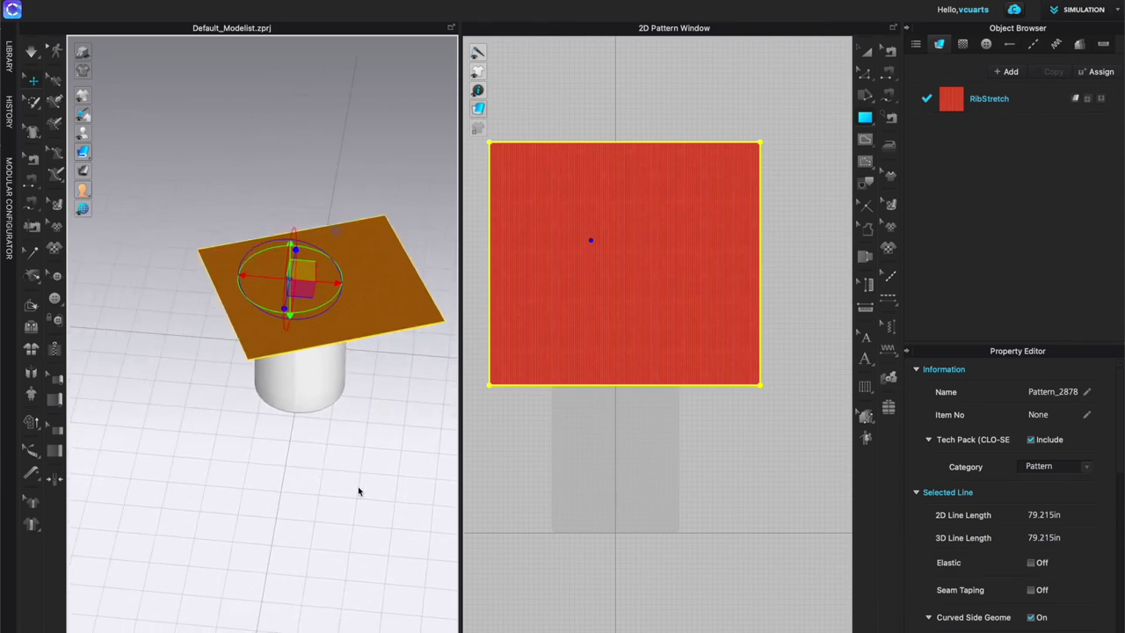
key("8")
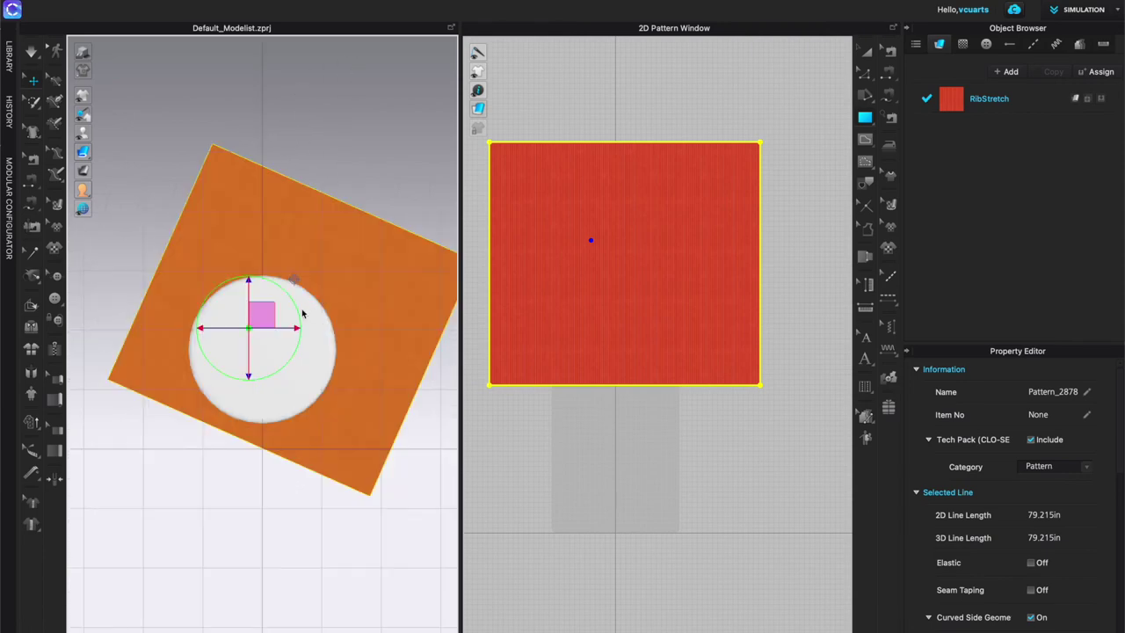
right_click_drag(359, 311, 339, 336)
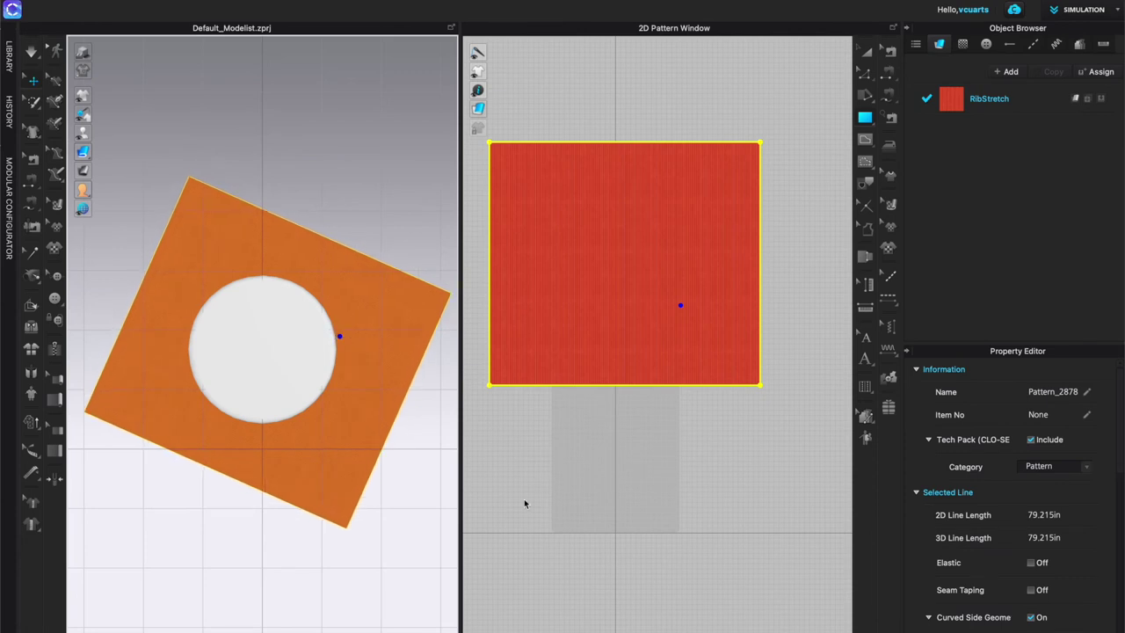
key("2")
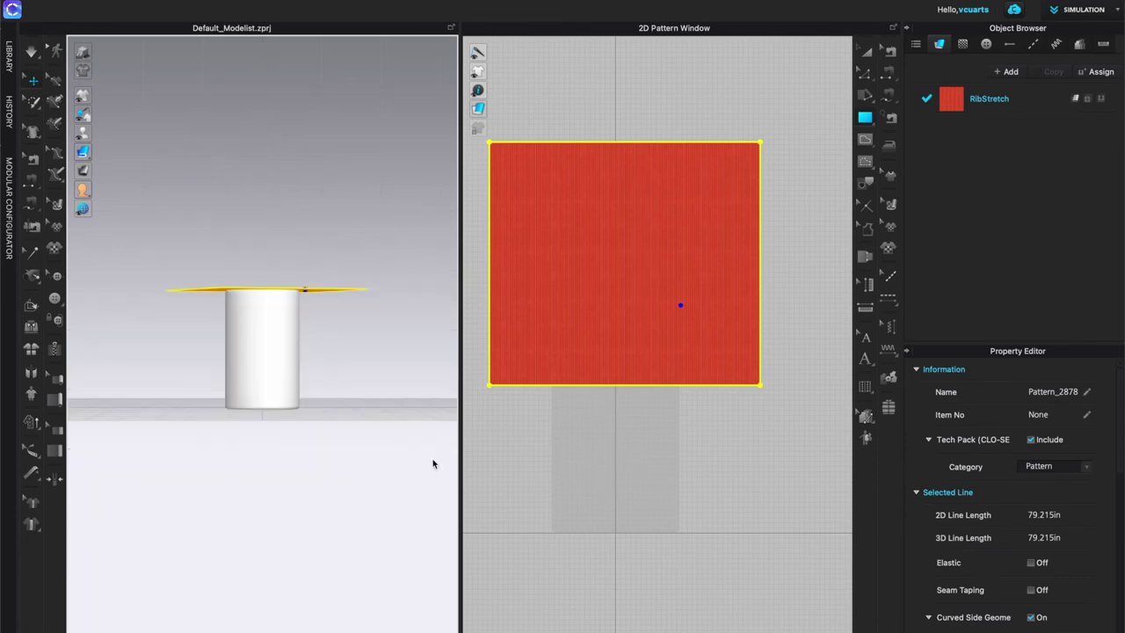
scroll(334, 374, "up", 3)
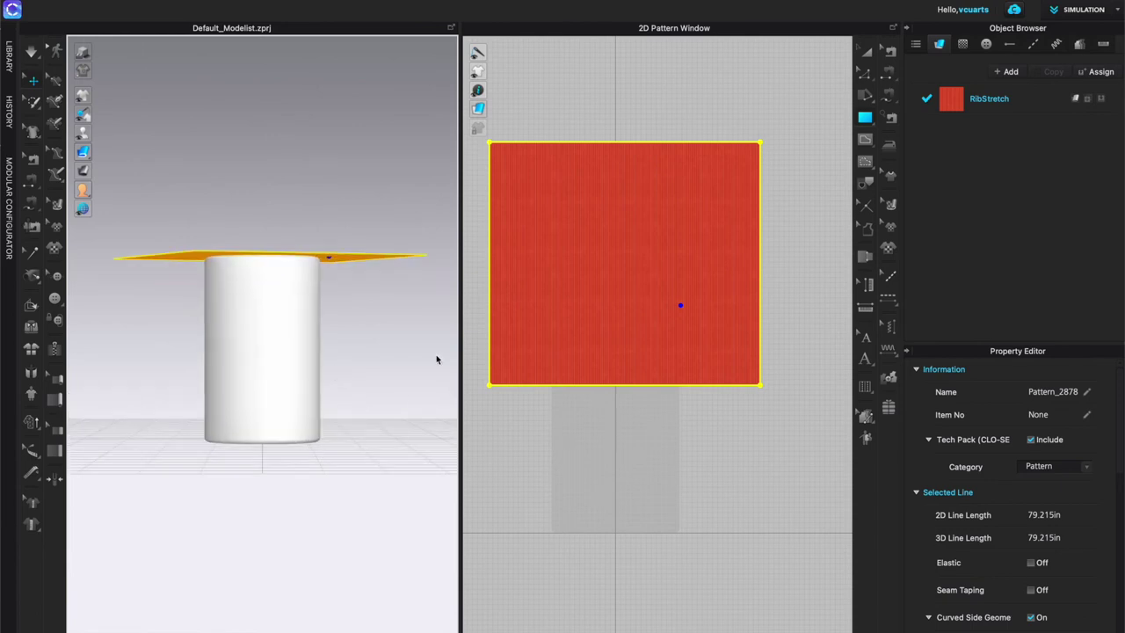
- Set the pattern piece's simulation particle distance to 5 mm
left_click(867, 53)
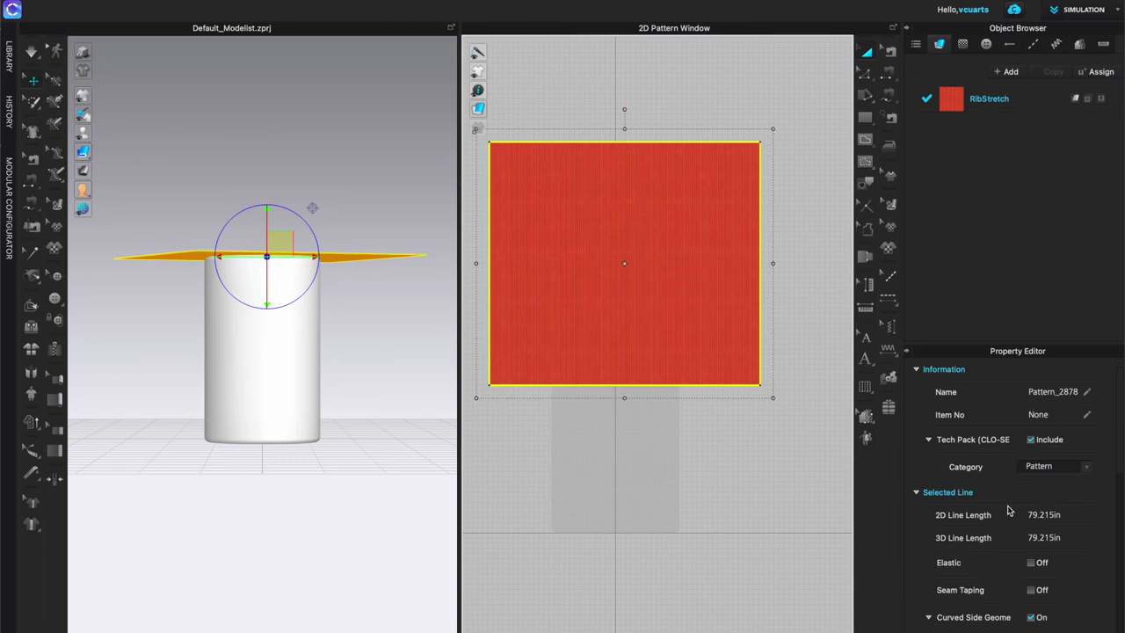
scroll(980, 498, "down", 5)
scroll(958, 479, "down", 3)
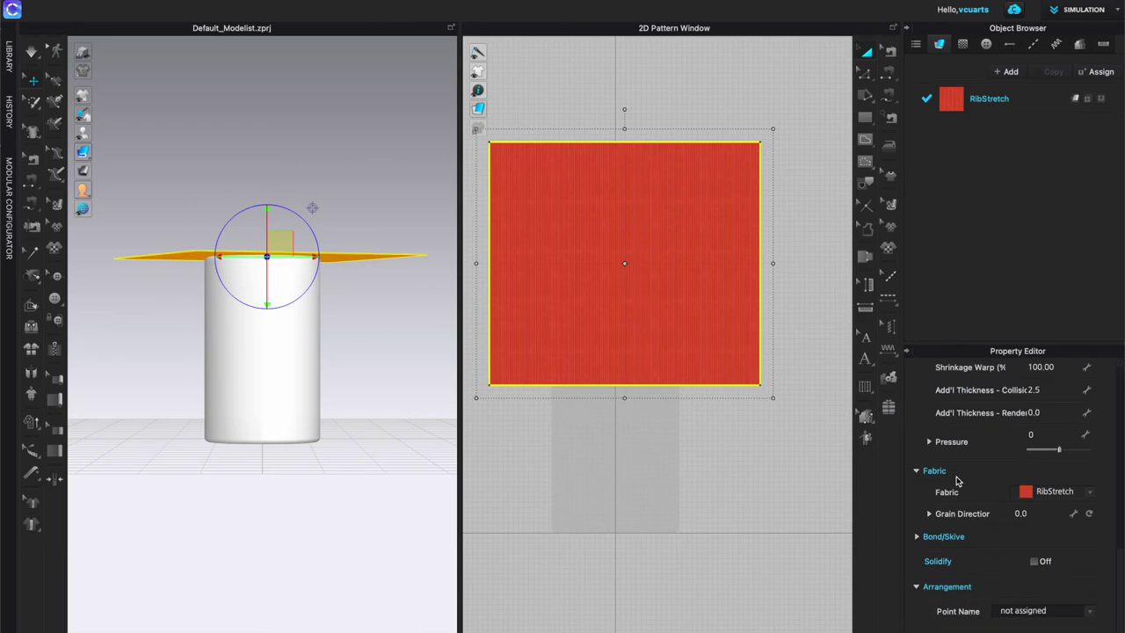
scroll(959, 479, "up", 4)
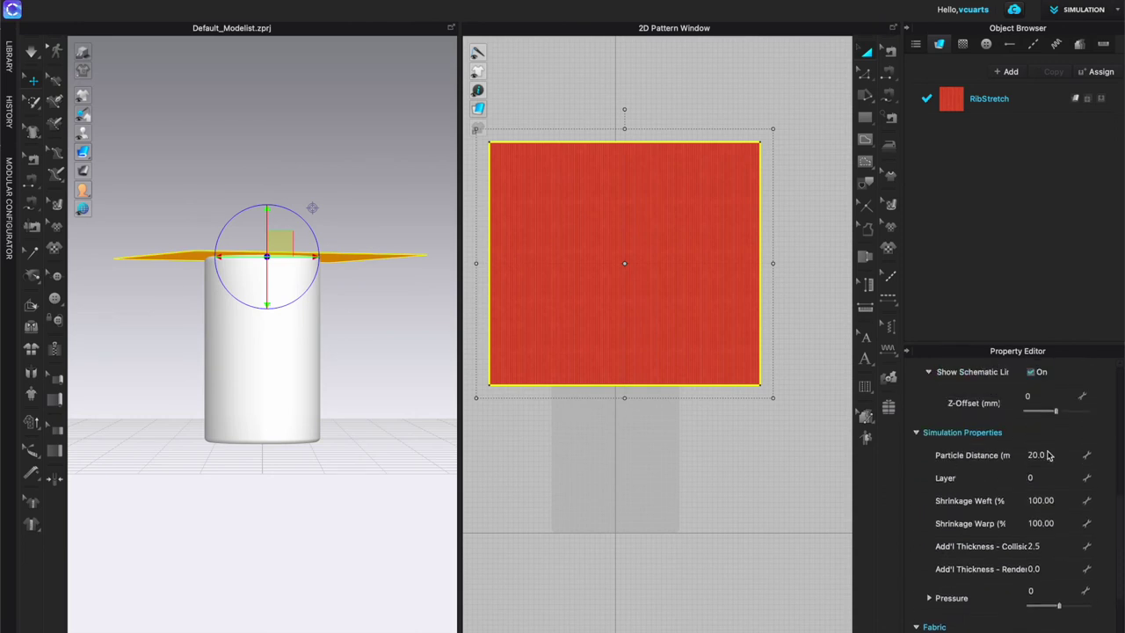
left_click(1038, 456)
type("5")
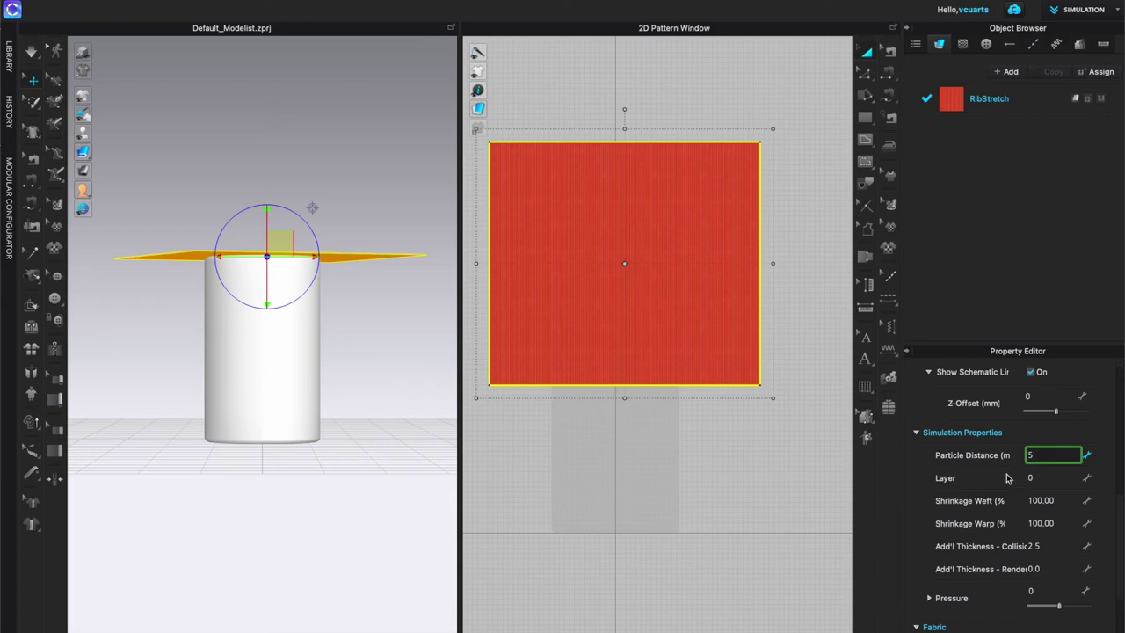
key("Return")
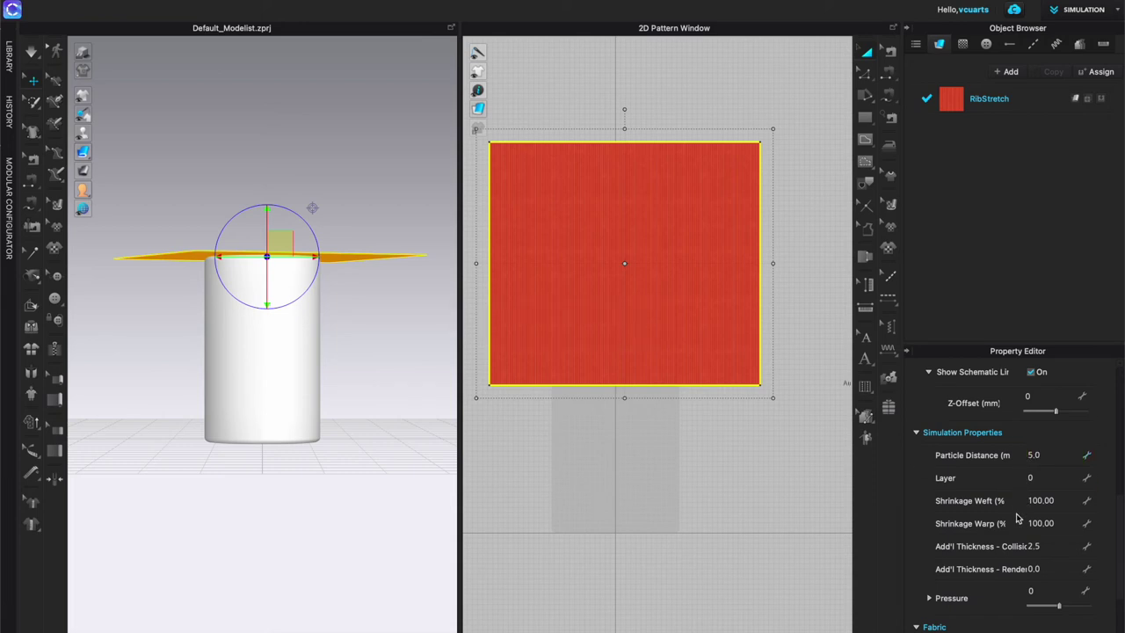
- Apply the Nylon Spandex physical property preset to the RibStretch fabric
scroll(1017, 519, "down", 5)
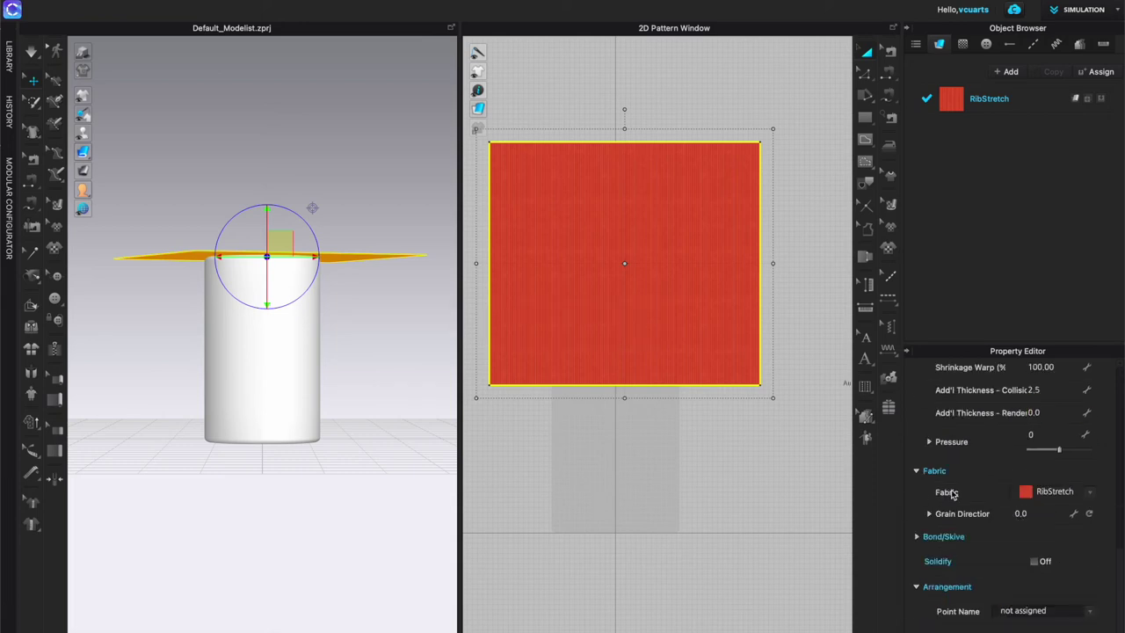
left_click(1011, 107)
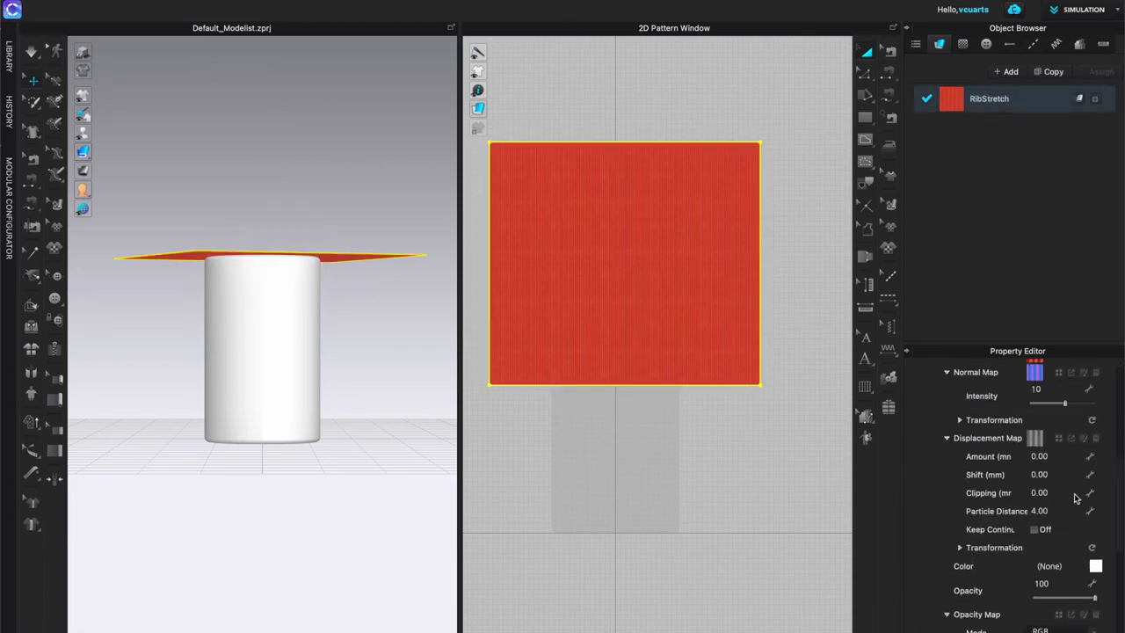
scroll(996, 524, "down", 5)
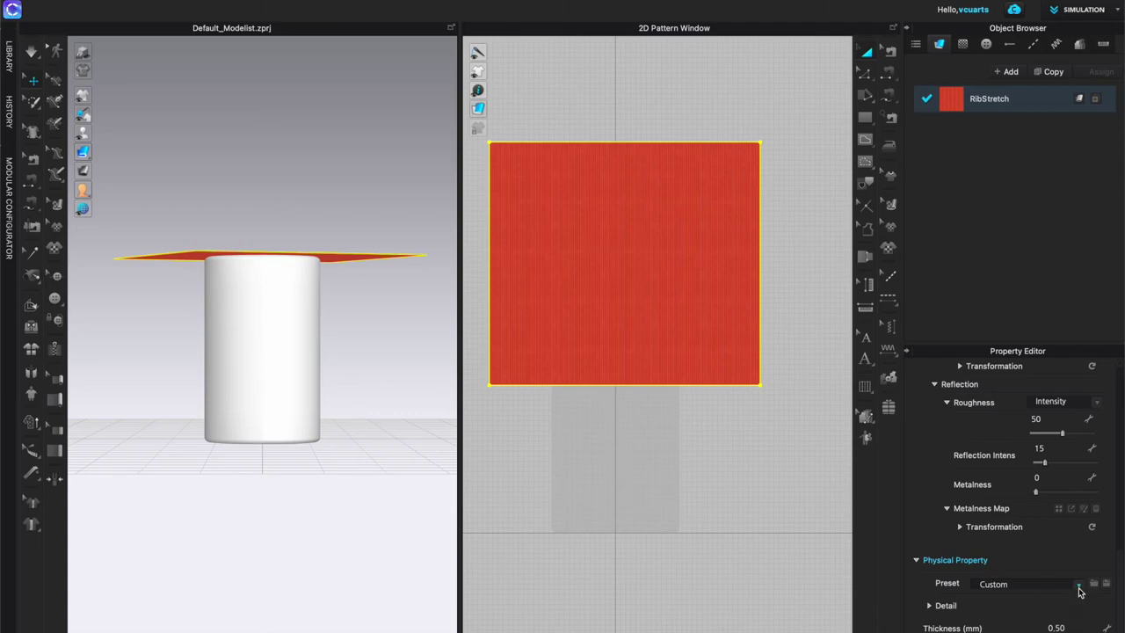
left_click(1080, 585)
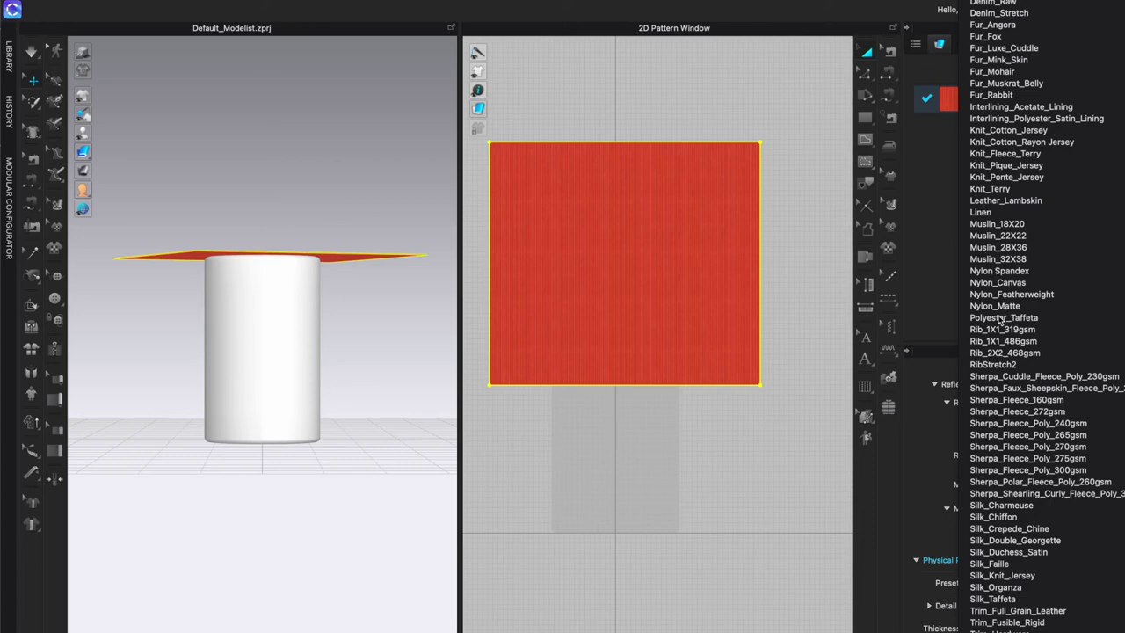
left_click(998, 273)
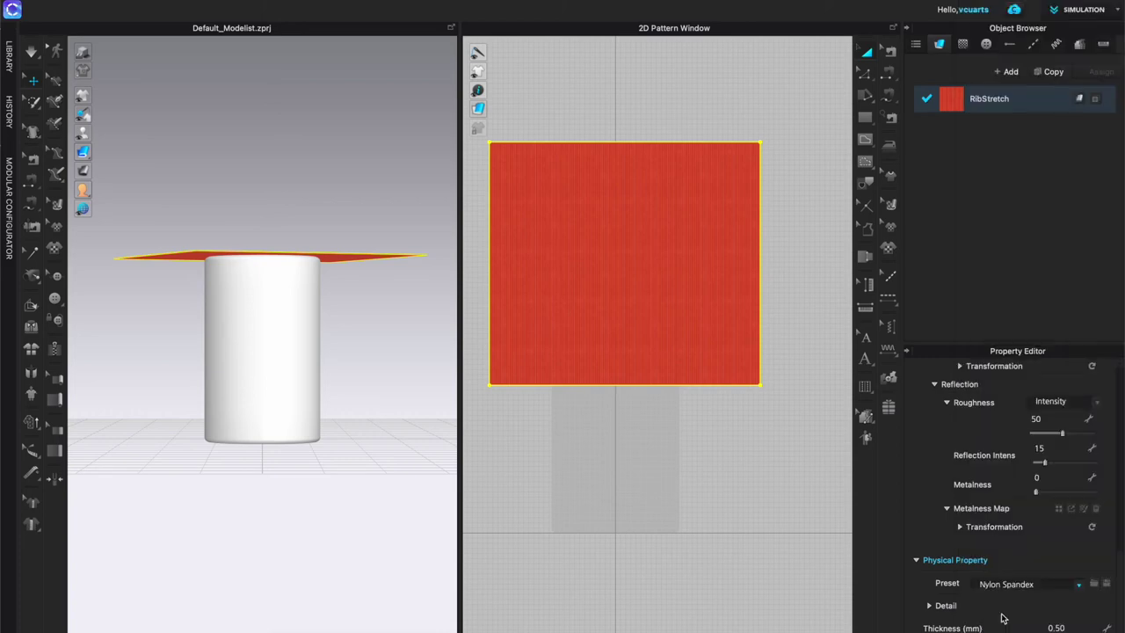
- Expand the preset's physical property details and review the stretch, shear, bending, buckling, damping, density and friction settings
left_click(931, 606)
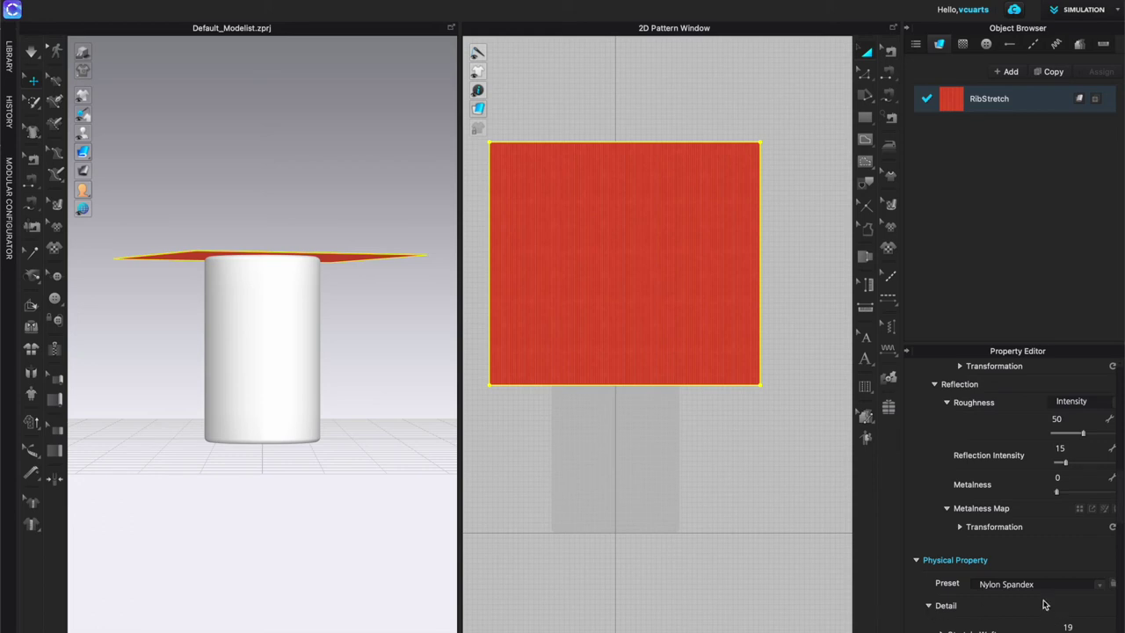
scroll(1046, 610, "down", 6)
scroll(1029, 444, "up", 3)
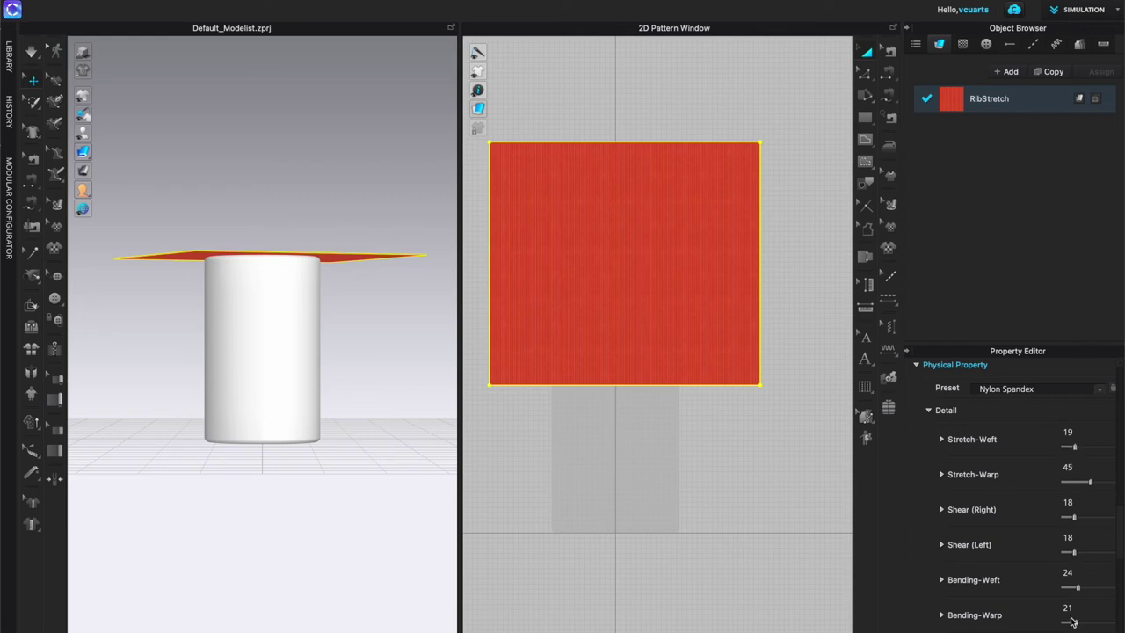
scroll(1045, 580, "down", 3)
scroll(1046, 580, "down", 2)
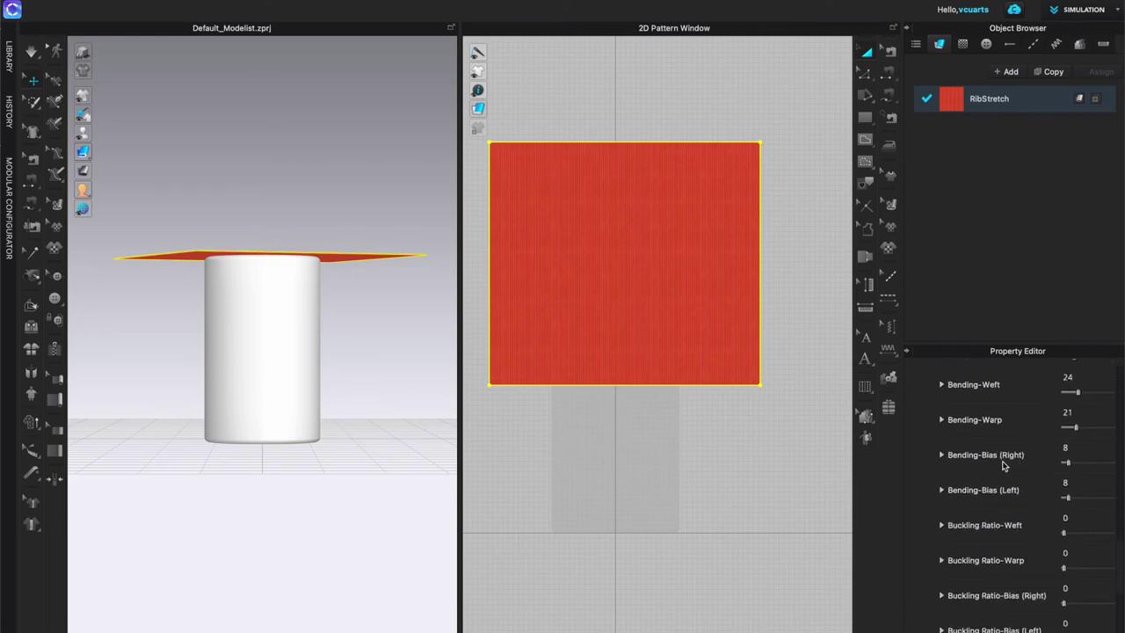
left_click_drag(1070, 468, 1059, 502)
scroll(1048, 538, "down", 6)
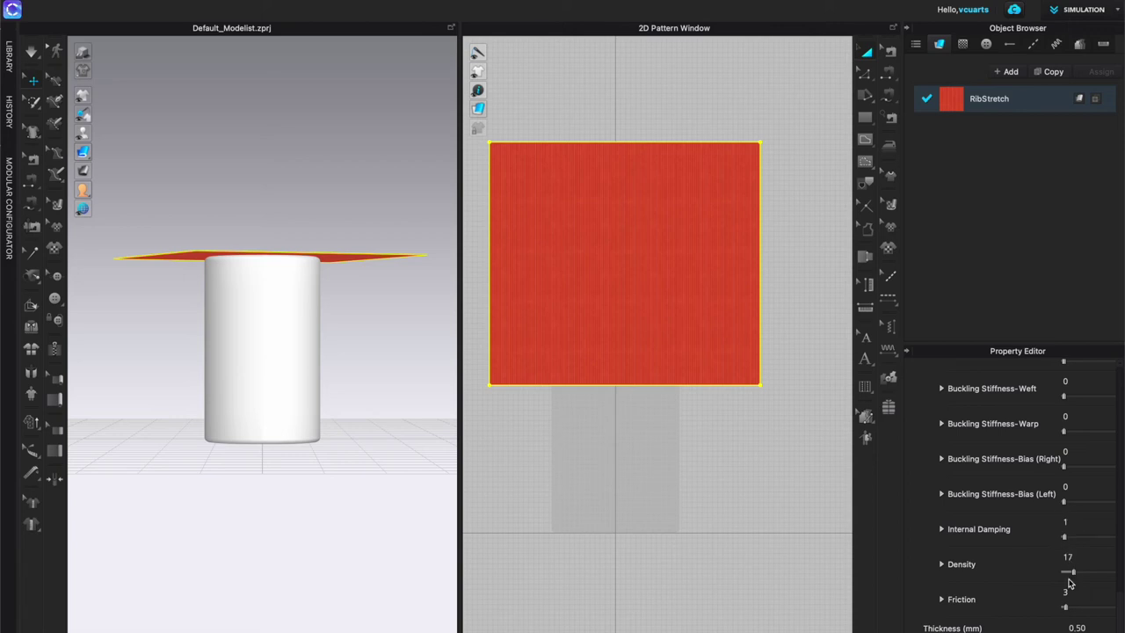
- Review the RibStretch fabric's bending, buckling and density settings and edit its thickness value
scroll(1065, 453, "up", 6)
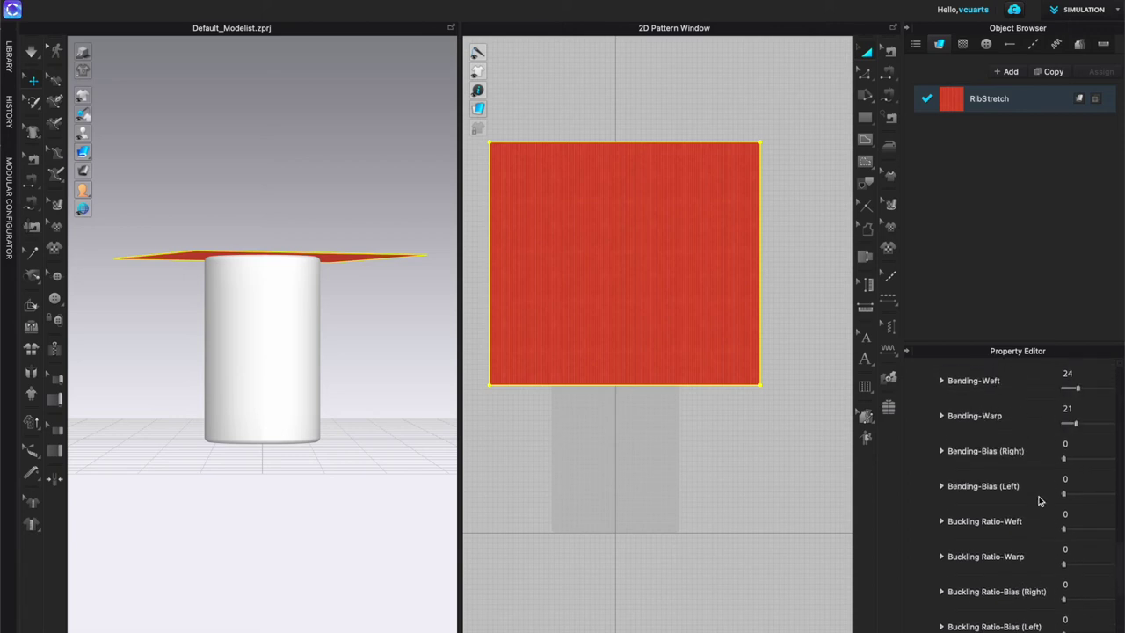
scroll(1061, 477, "down", 6)
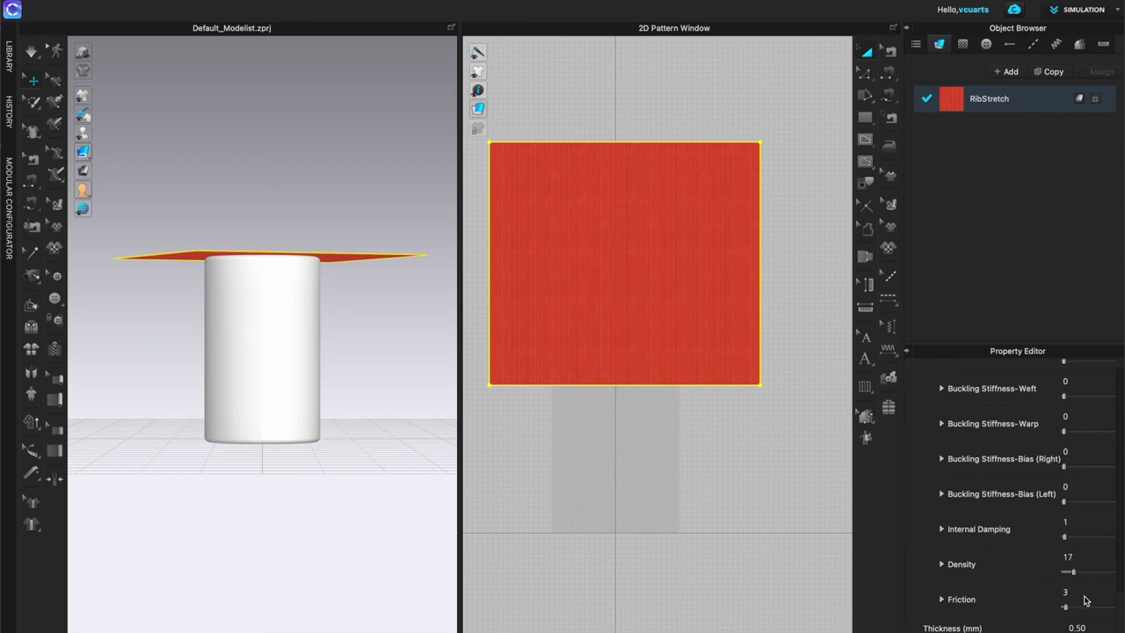
left_click(1080, 628)
key("BackSpace")
key("Return")
- Set the RibStretch fabric's reflection roughness intensity to 89
scroll(1046, 475, "up", 10)
scroll(1047, 474, "up", 8)
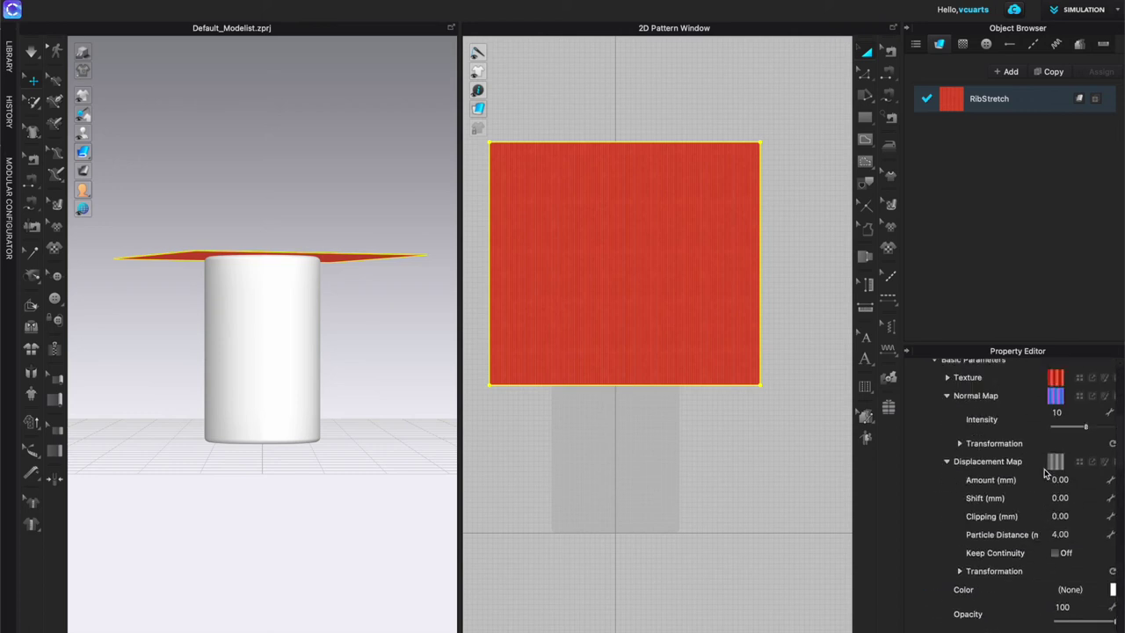
scroll(1046, 475, "down", 3)
scroll(1046, 475, "down", 6)
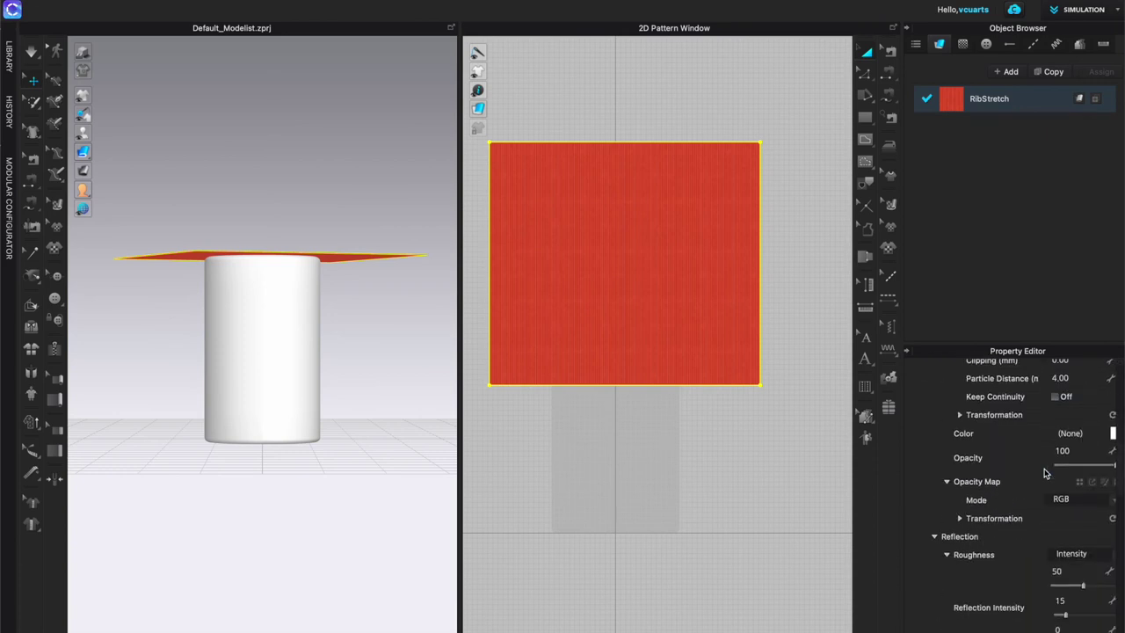
scroll(1038, 572, "down", 2)
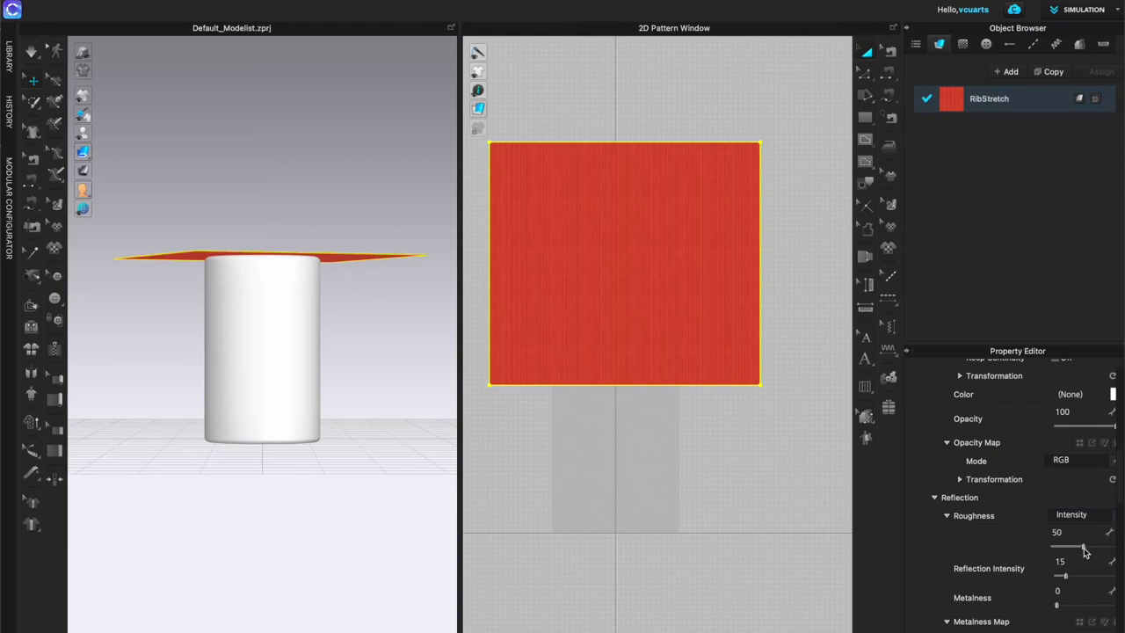
left_click_drag(1085, 550, 1108, 551)
- Run the simulation so the RibStretch pattern piece drapes over the cylinder
left_click(805, 380)
left_click(552, 366)
mouse_move(355, 334)
right_mouse_down()
mouse_move(344, 364)
mouse_move(356, 343)
right_mouse_up()
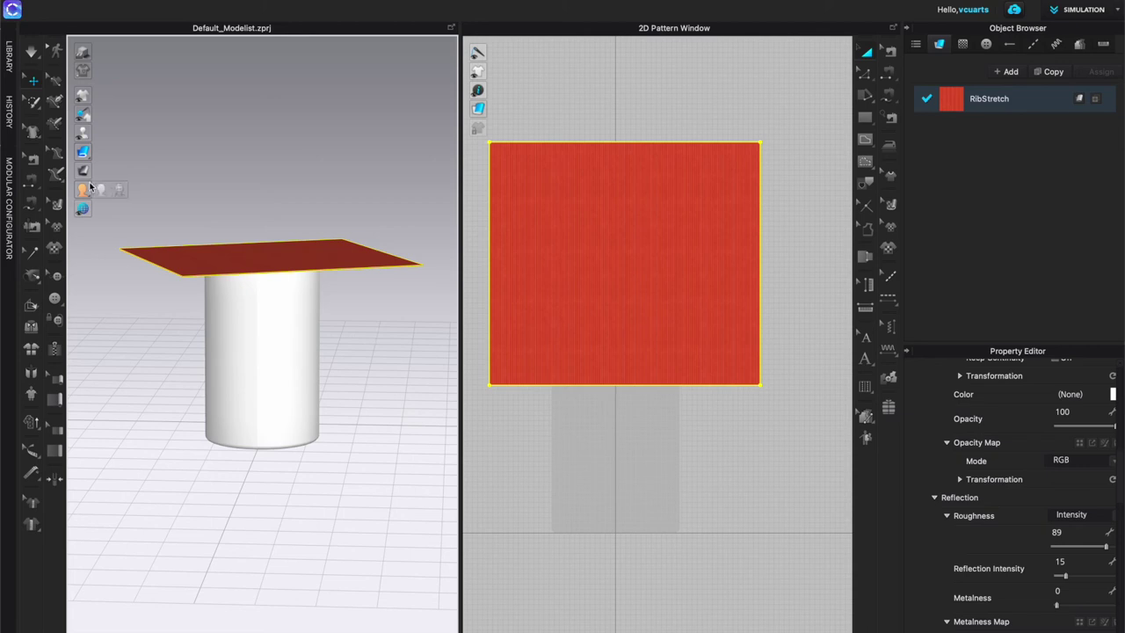
left_click(30, 52)
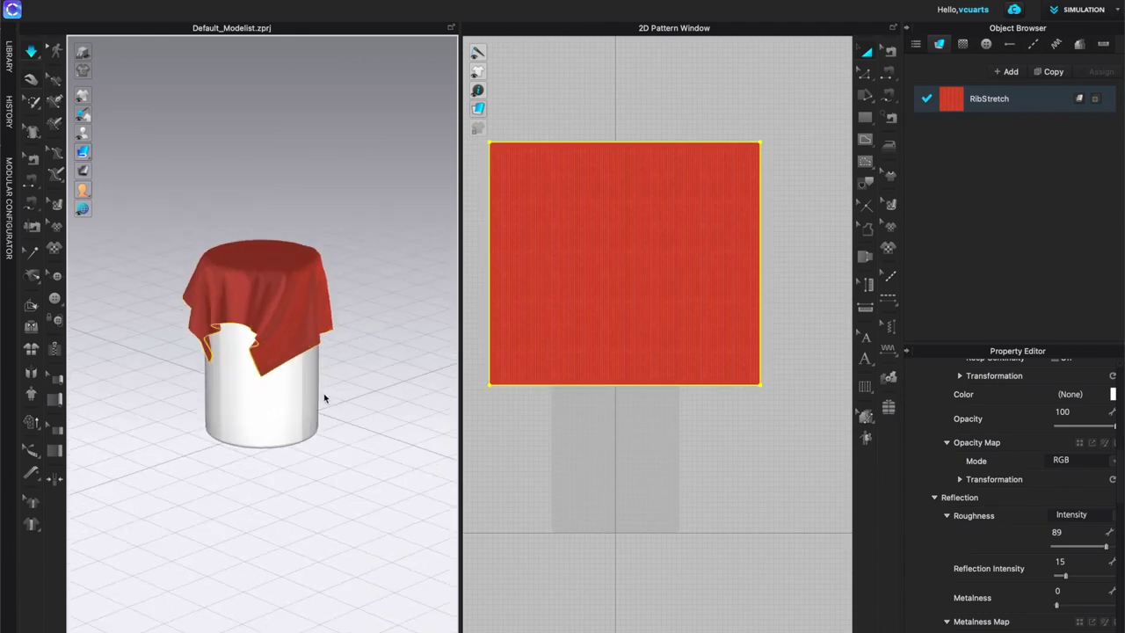
- Inspect the draped fabric's folds and rib texture from several sides and up close
scroll(244, 346, "up", 2)
scroll(240, 338, "up", 3)
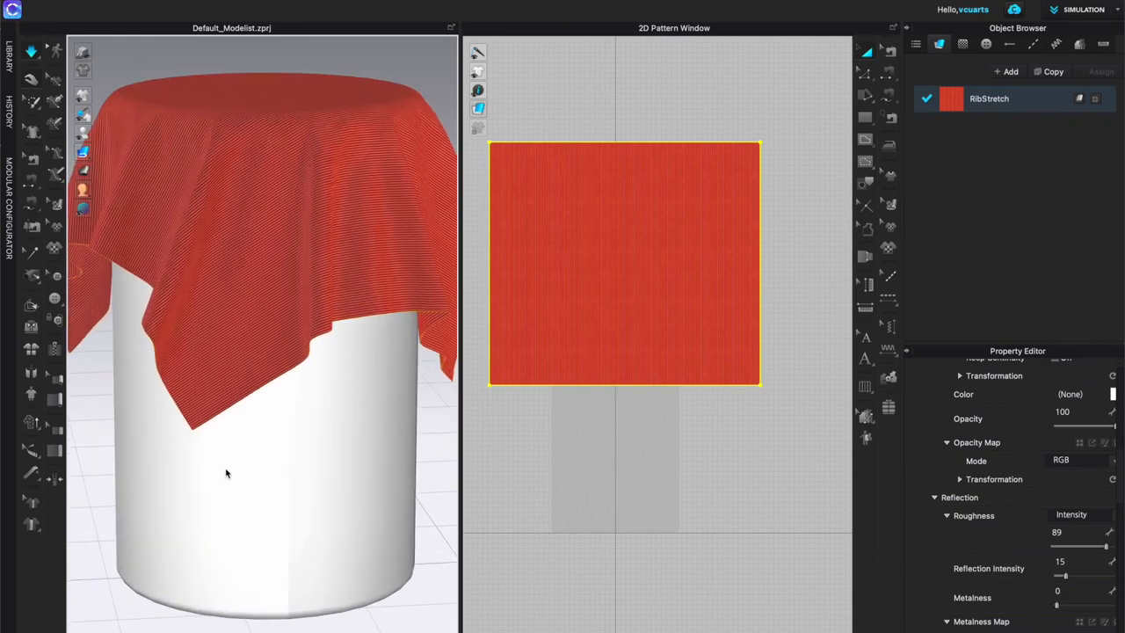
right_click_drag(226, 472, 276, 457)
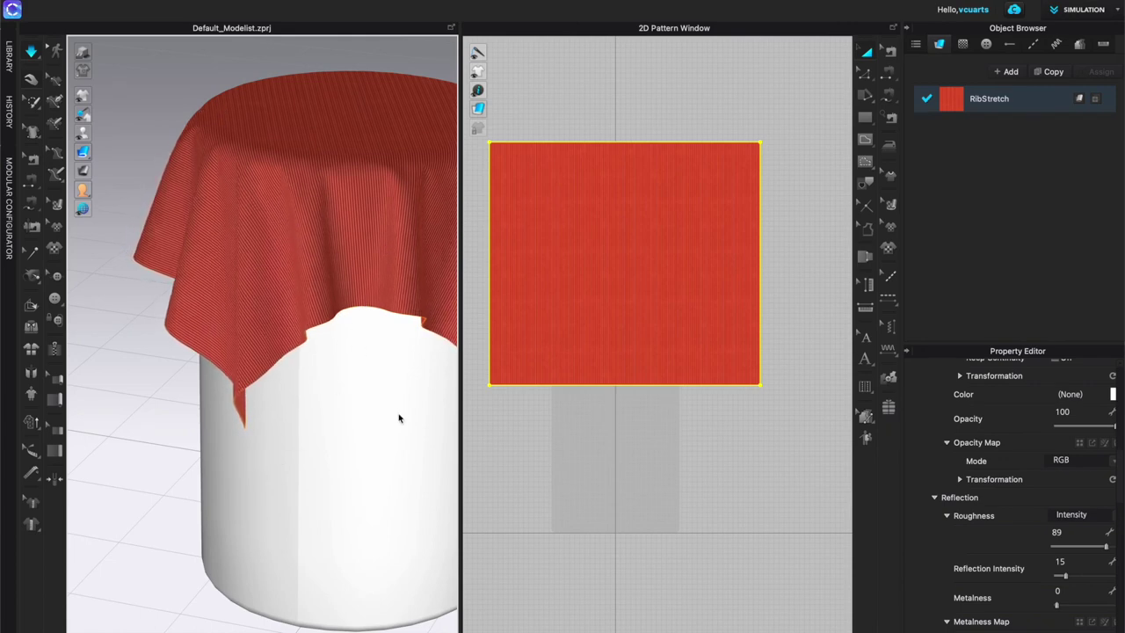
middle_click_drag(399, 417, 331, 448)
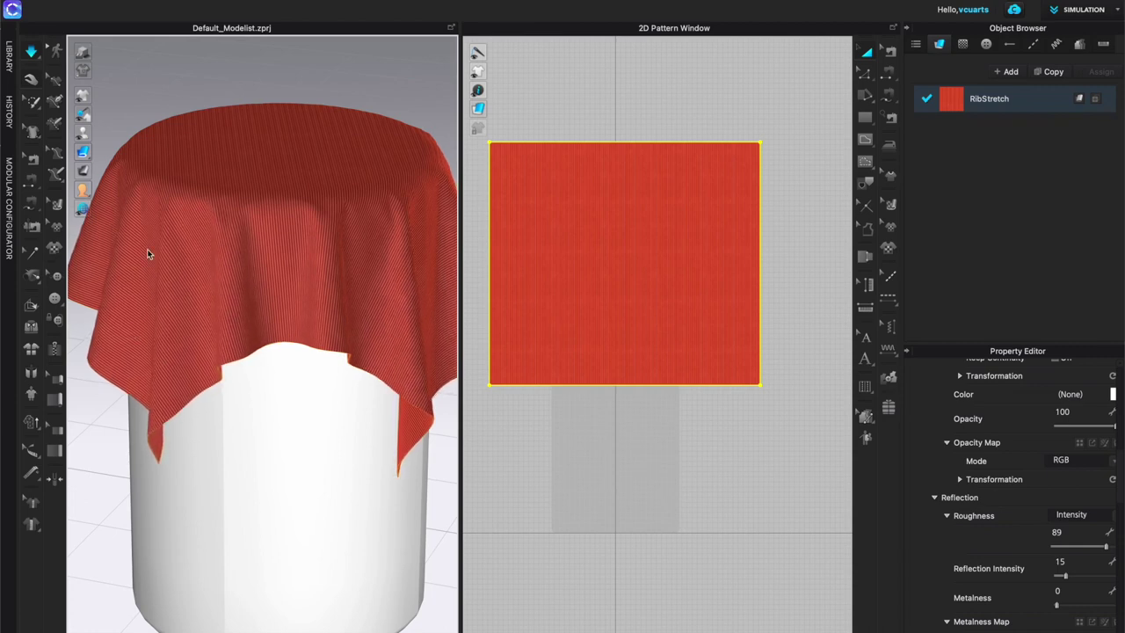
right_click_drag(314, 419, 276, 416)
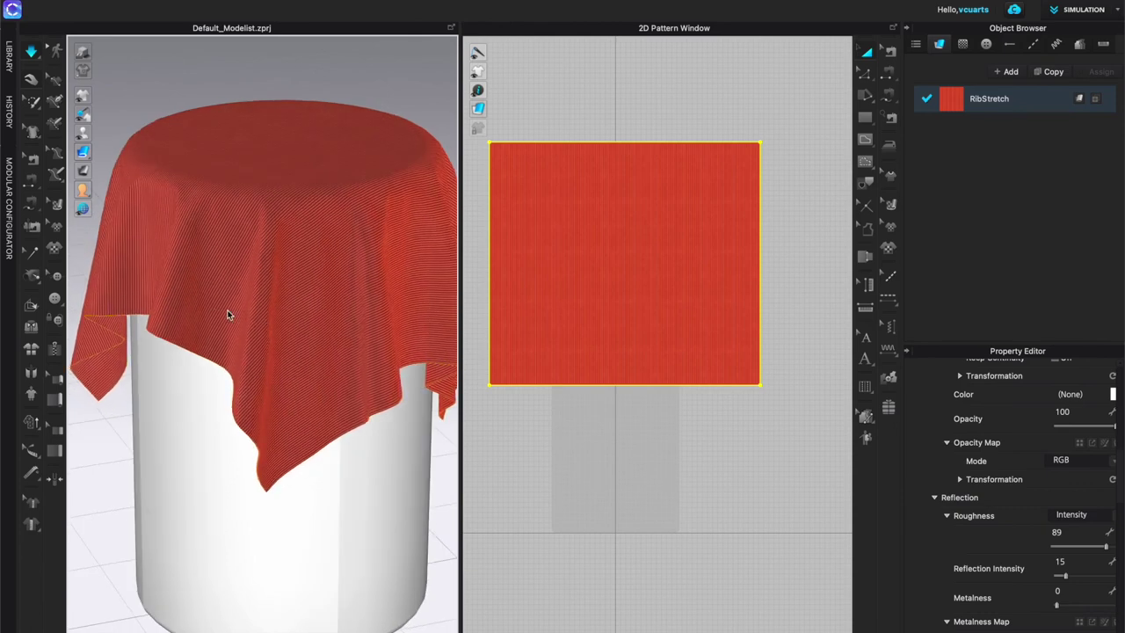
scroll(227, 315, "up", 10)
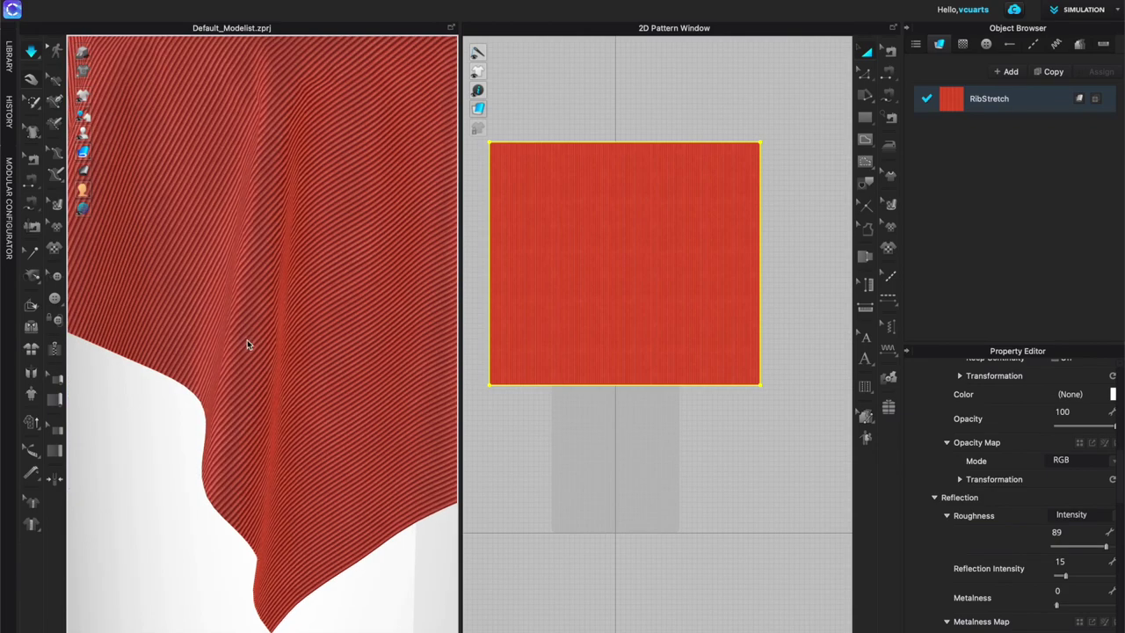
scroll(253, 342, "up", 5)
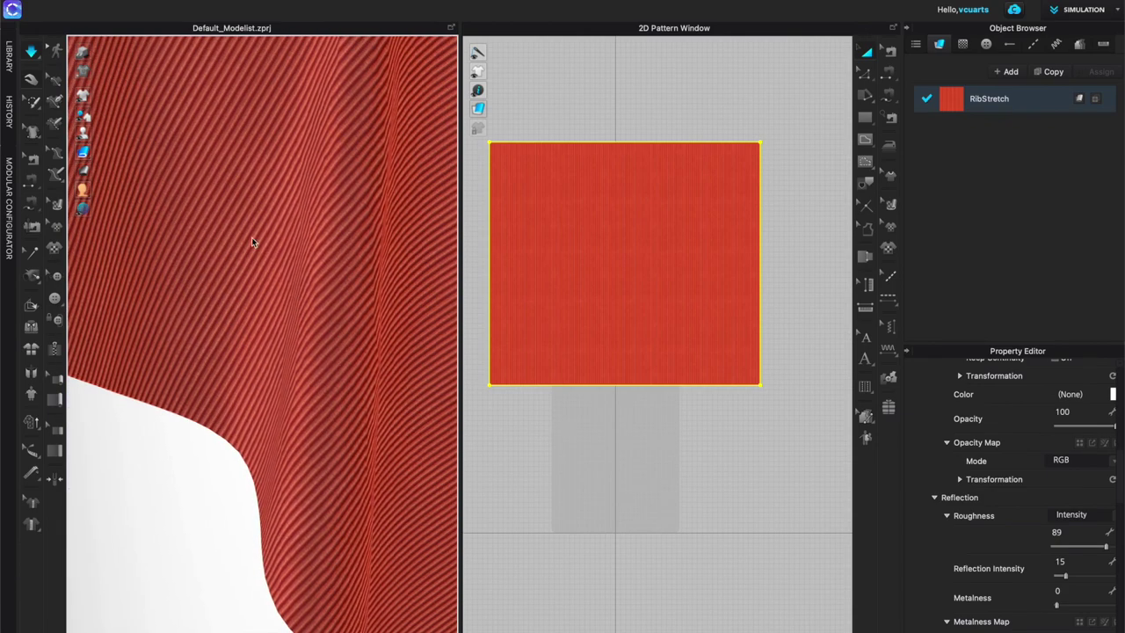
scroll(266, 236, "down", 5)
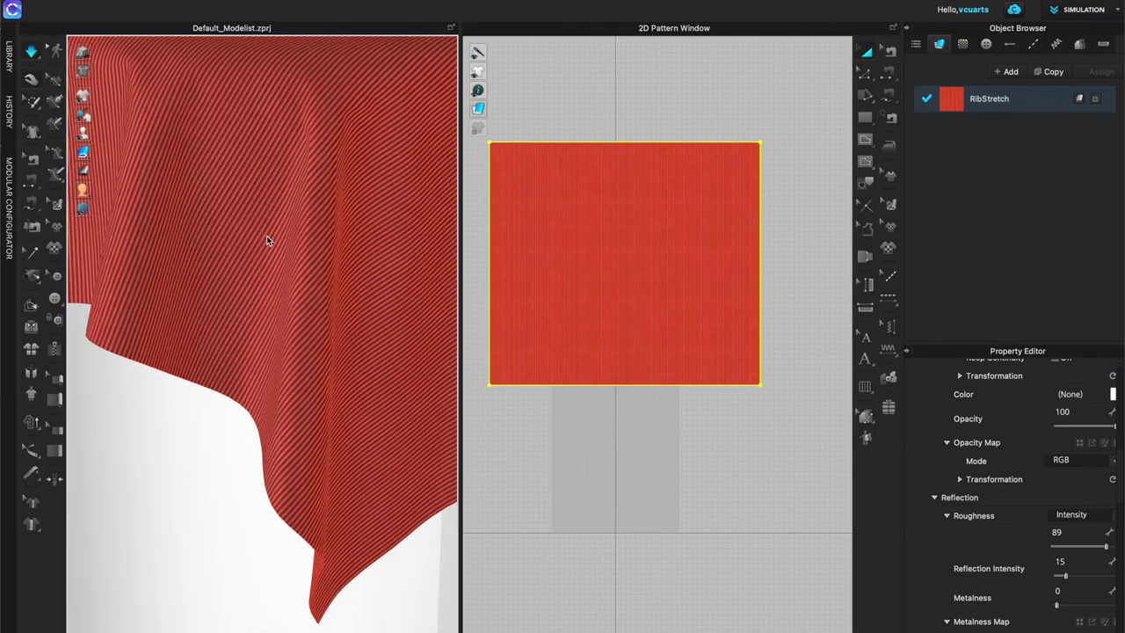
mouse_move(267, 235)
right_mouse_down()
mouse_move(413, 248)
mouse_move(443, 237)
mouse_move(482, 190)
right_mouse_up()
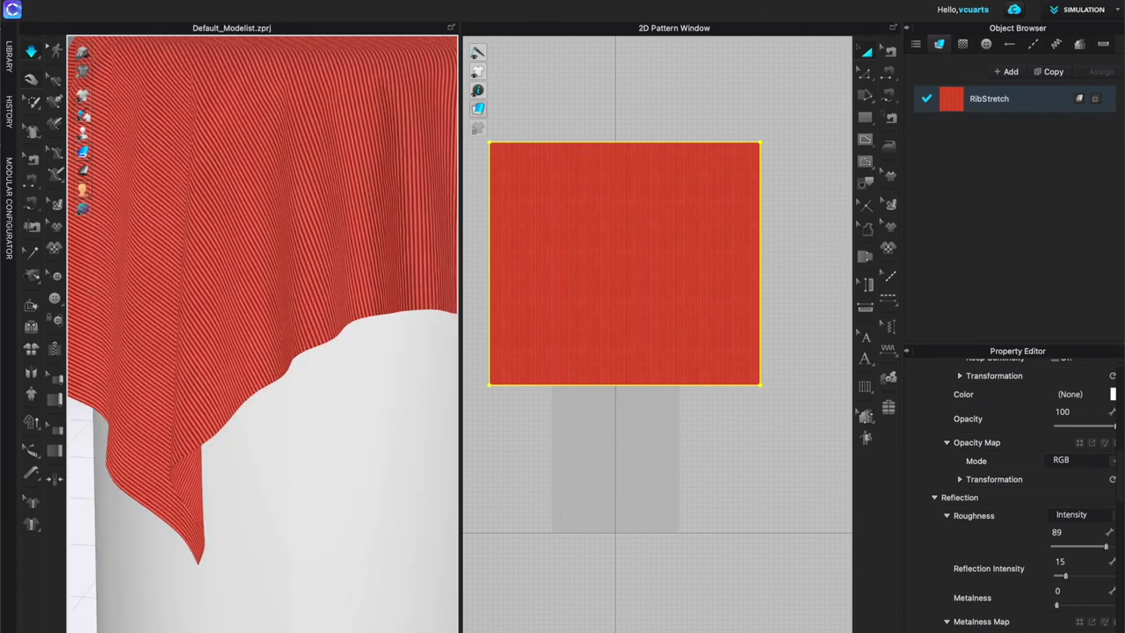
- Show the Render window, start the Interactive Render and frame the draped ribs in close-up
left_click(730, 0)
left_click(756, 24)
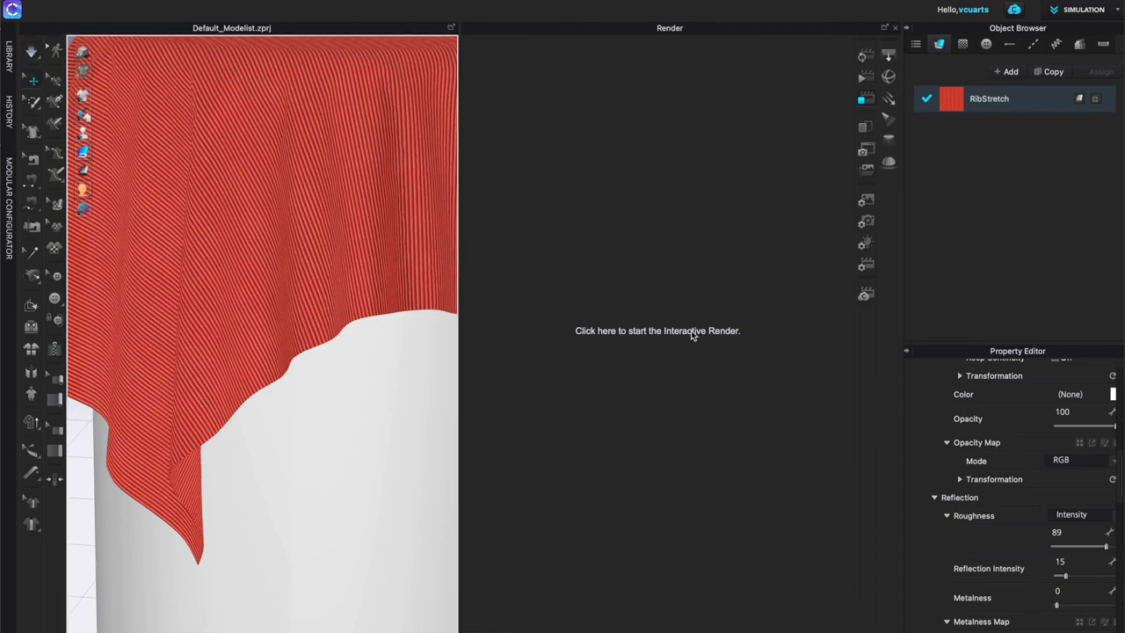
left_click(668, 337)
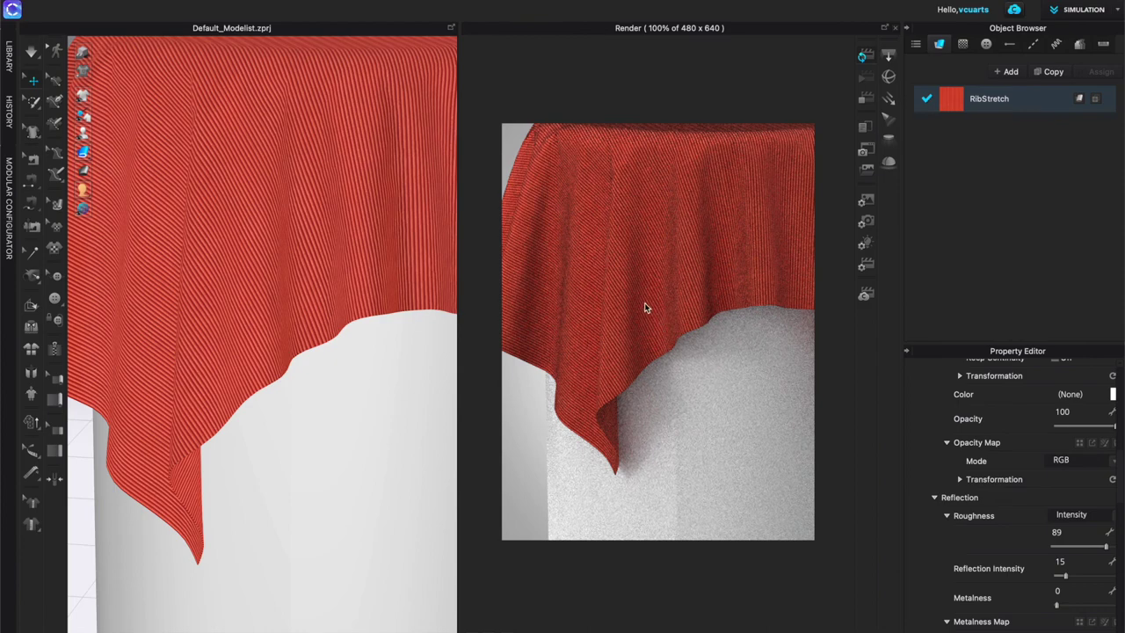
scroll(646, 304, "up", 3)
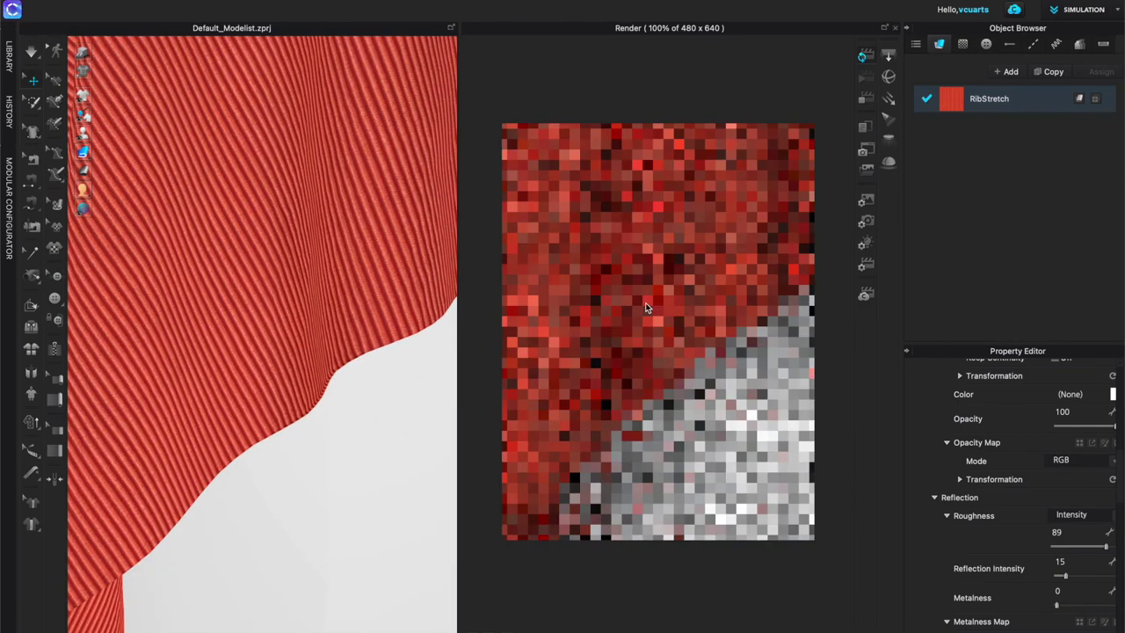
scroll(646, 282, "up", 3)
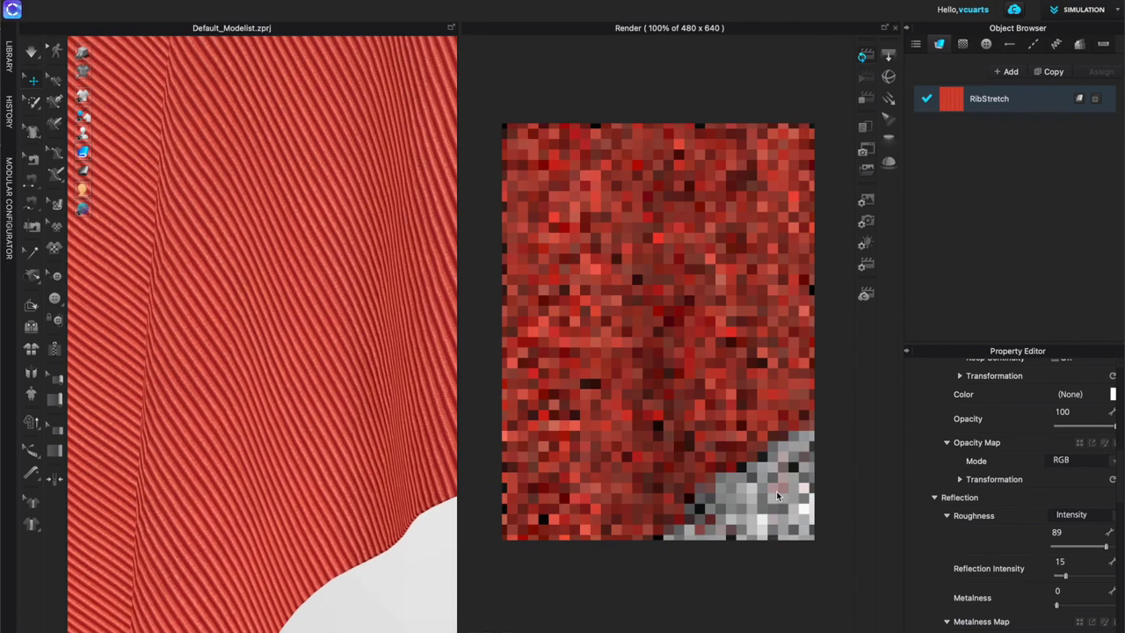
scroll(651, 301, "up", 2)
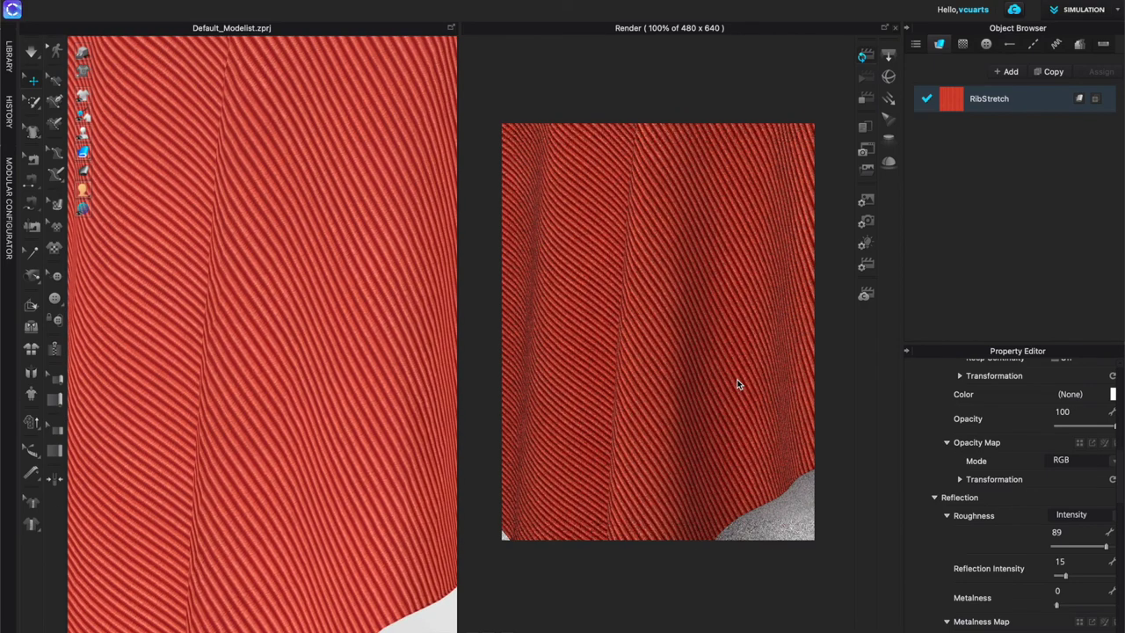
scroll(620, 321, "up", 3)
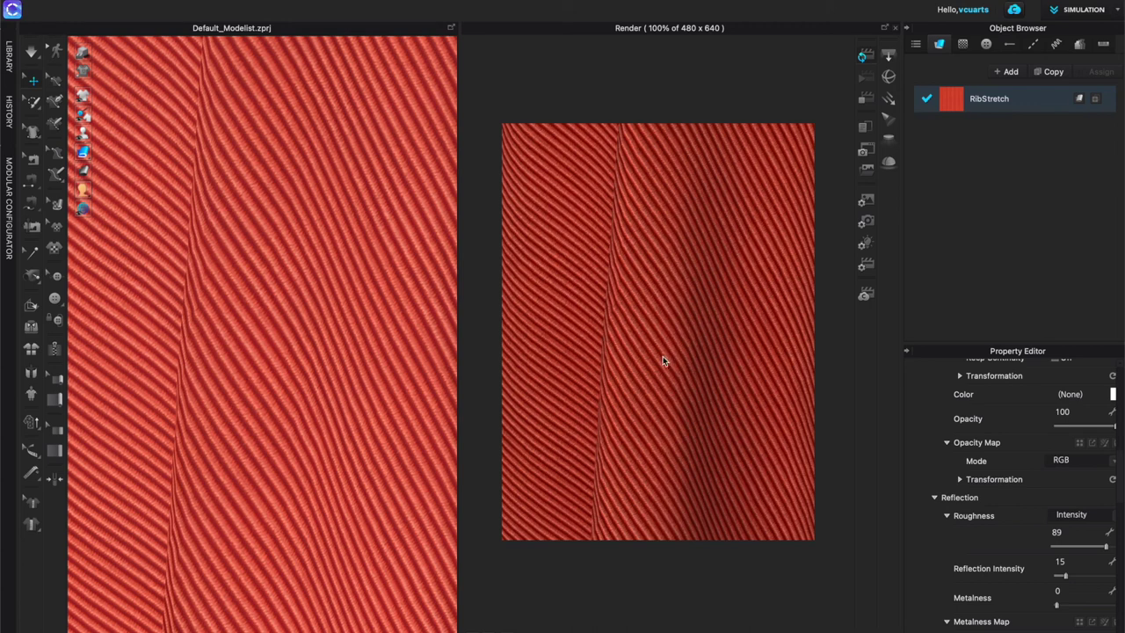
- Set the RibStretch fabric's normal map intensity to 34
scroll(1017, 499, "up", 3)
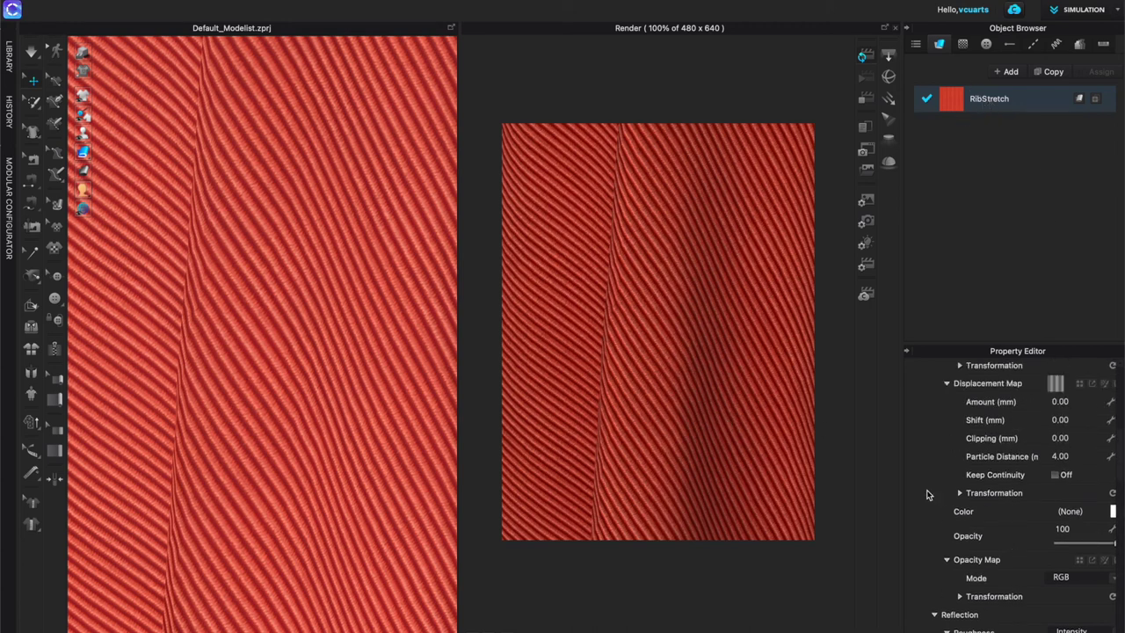
scroll(1041, 500, "up", 3)
scroll(1034, 508, "up", 1)
scroll(1029, 512, "down", 2)
scroll(1025, 510, "down", 1)
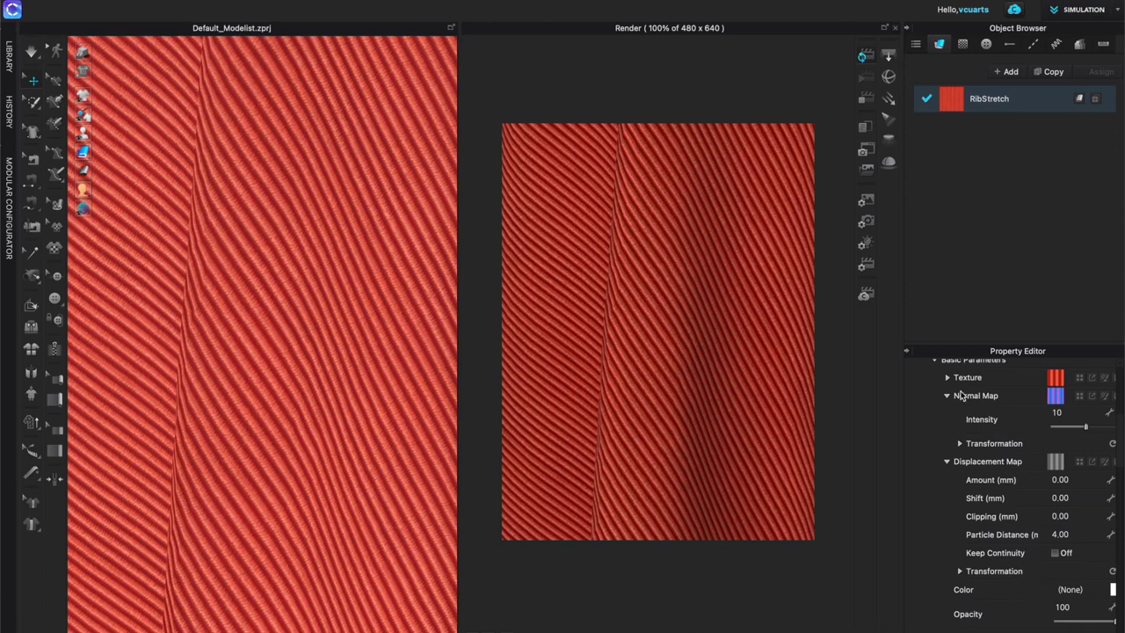
left_click_drag(1087, 430, 1097, 429)
- Set the RibStretch displacement map amount to 0.50 mm
left_click(1063, 480)
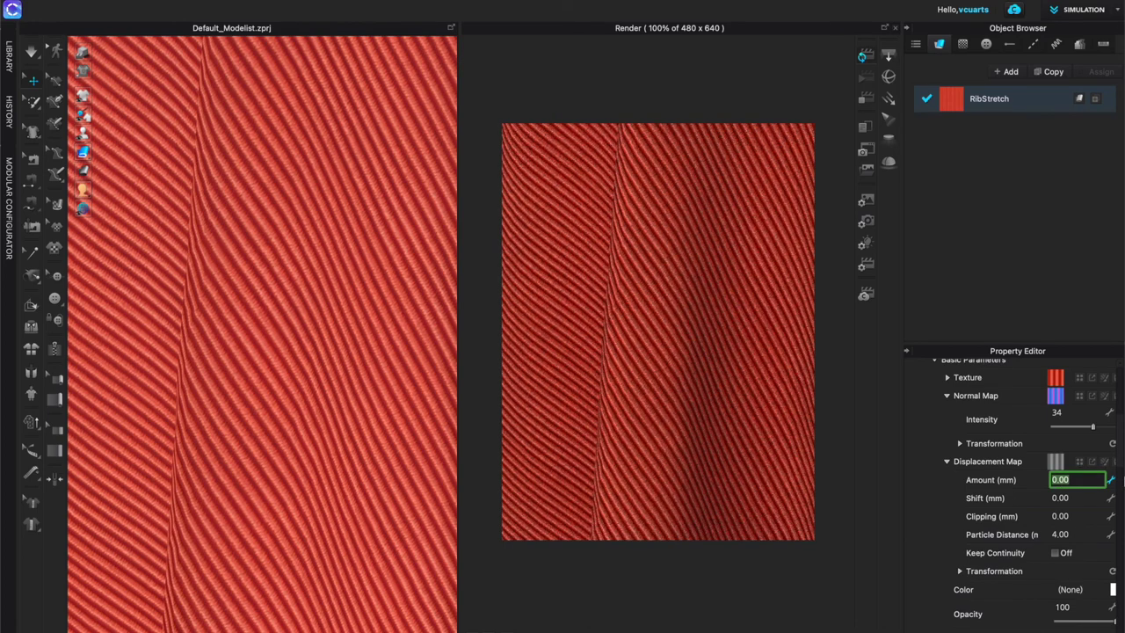
type("5")
key("Return")
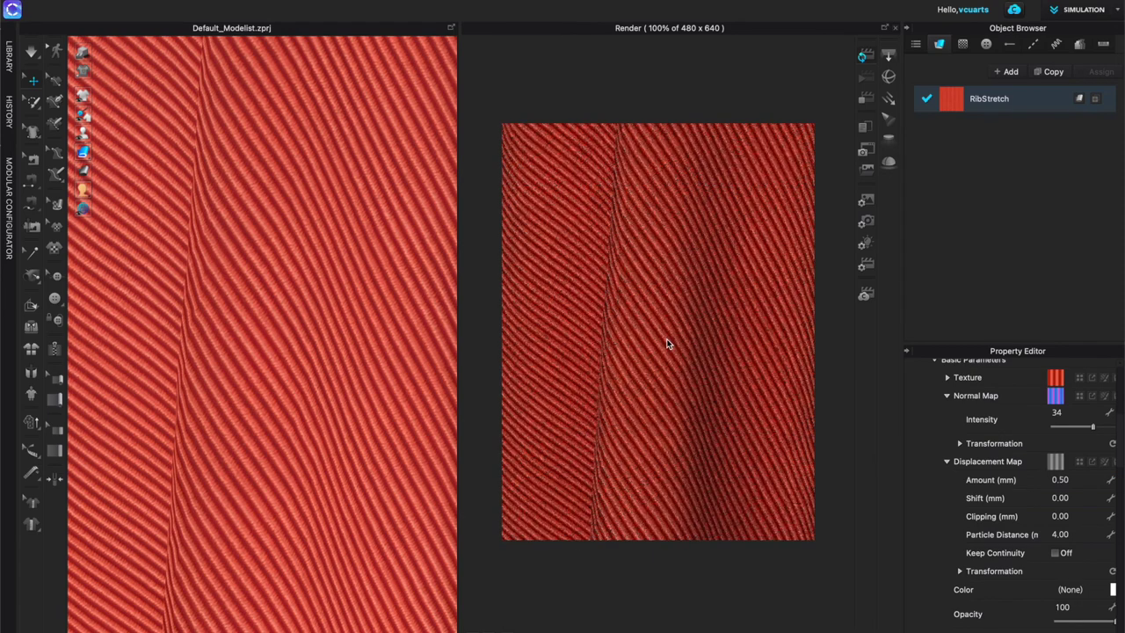
key("space")
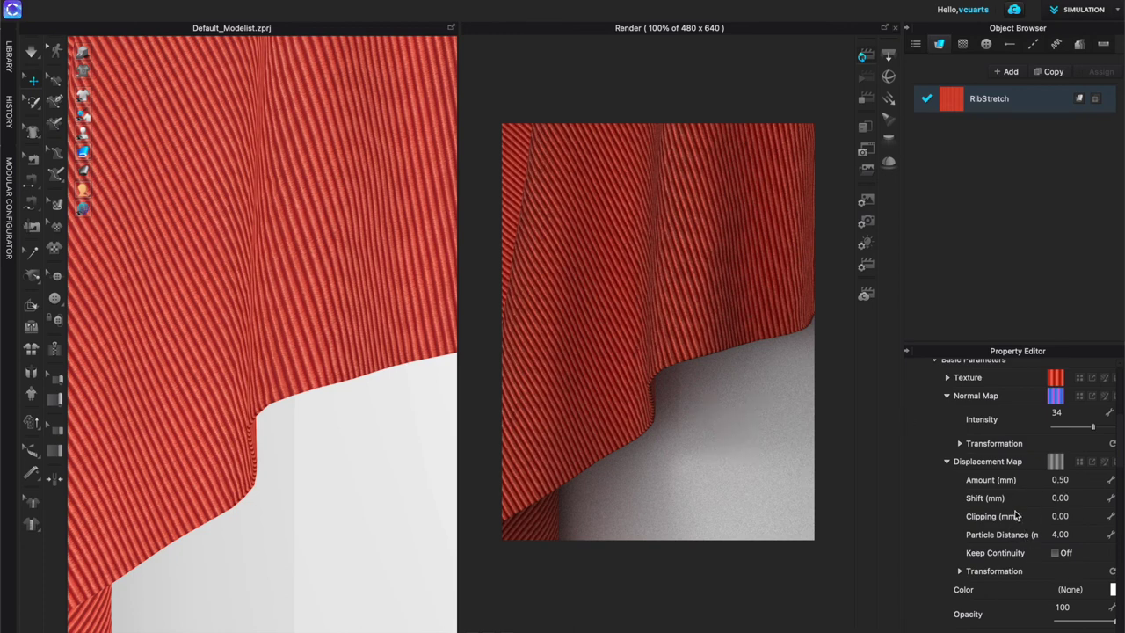
- Expand the RibStretch texture settings and switch on texture desaturation
scroll(998, 477, "up", 1)
scroll(976, 459, "up", 1)
scroll(976, 459, "down", 1)
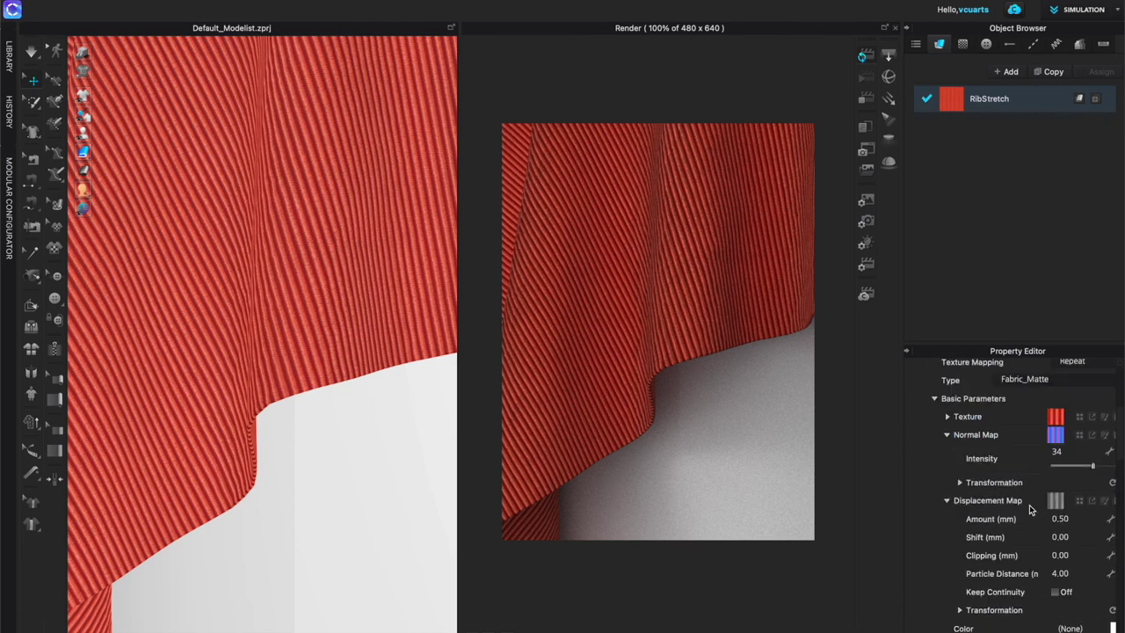
left_click(947, 416)
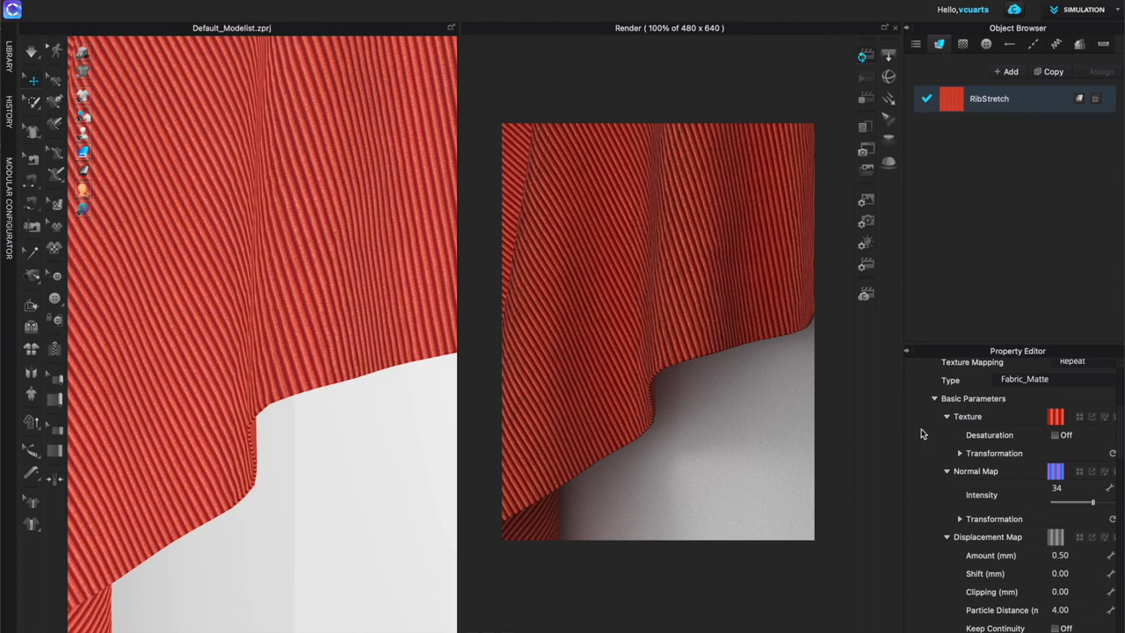
left_click(1056, 435)
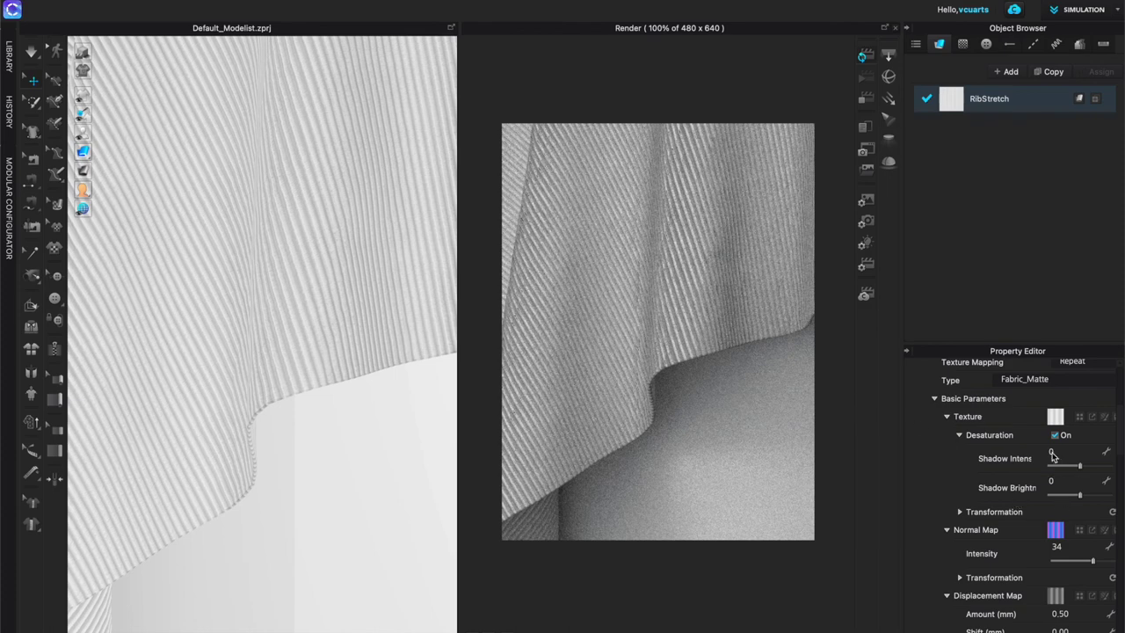
- Try the green Pantone TSX Tomatillo as the fabric color, discard it and switch texture desaturation off
scroll(1070, 566, "down", 3)
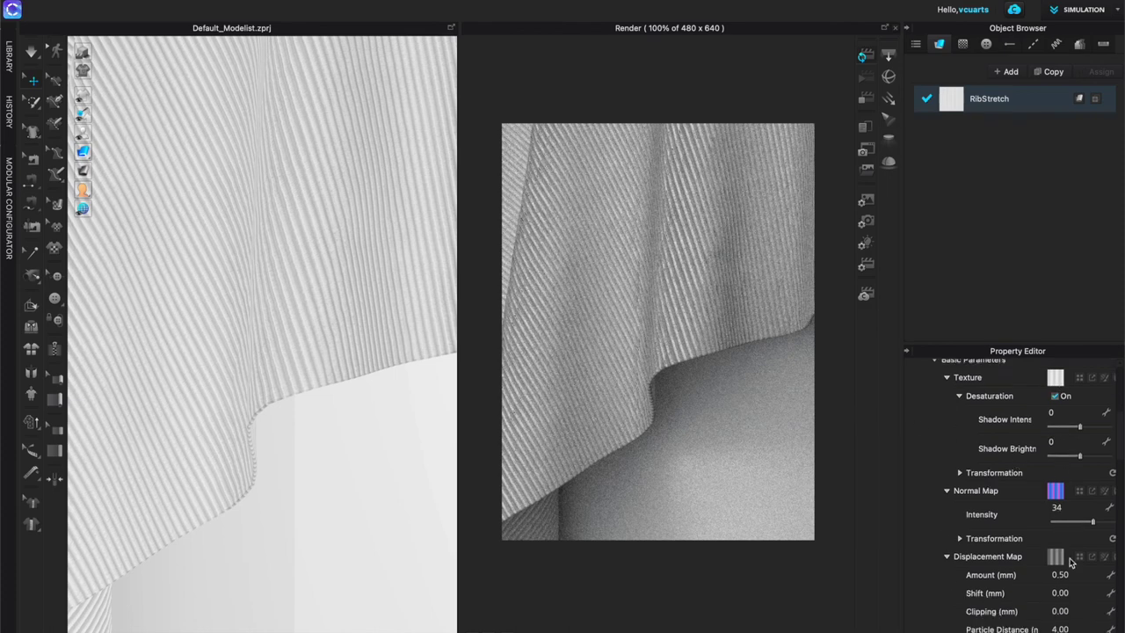
left_click(1113, 606)
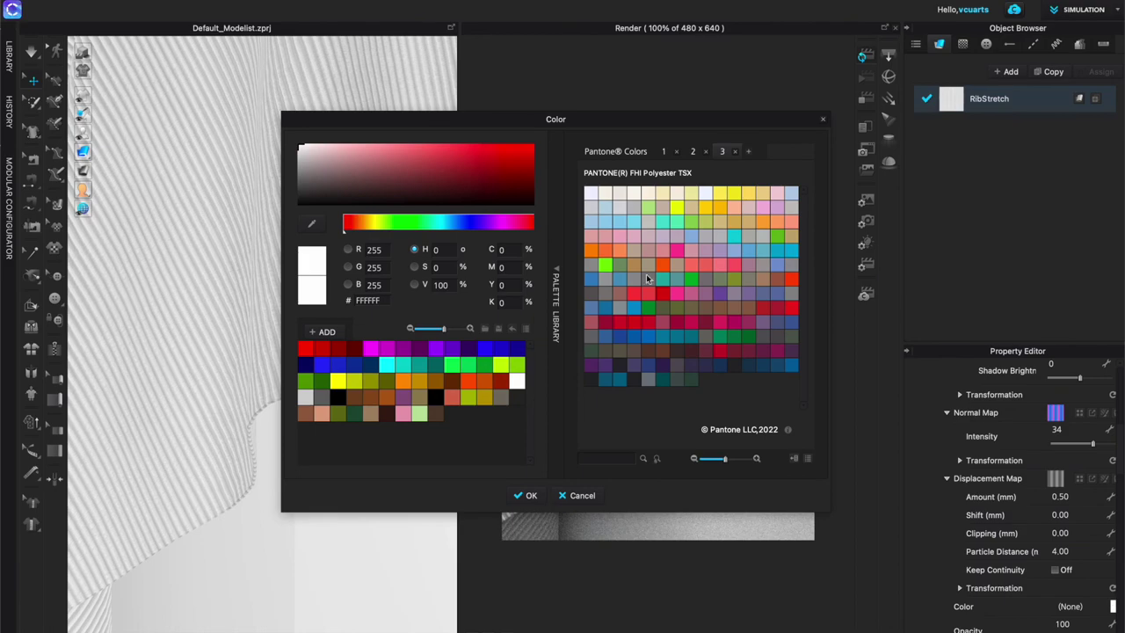
left_click(648, 208)
left_click_drag(670, 117, 353, 279)
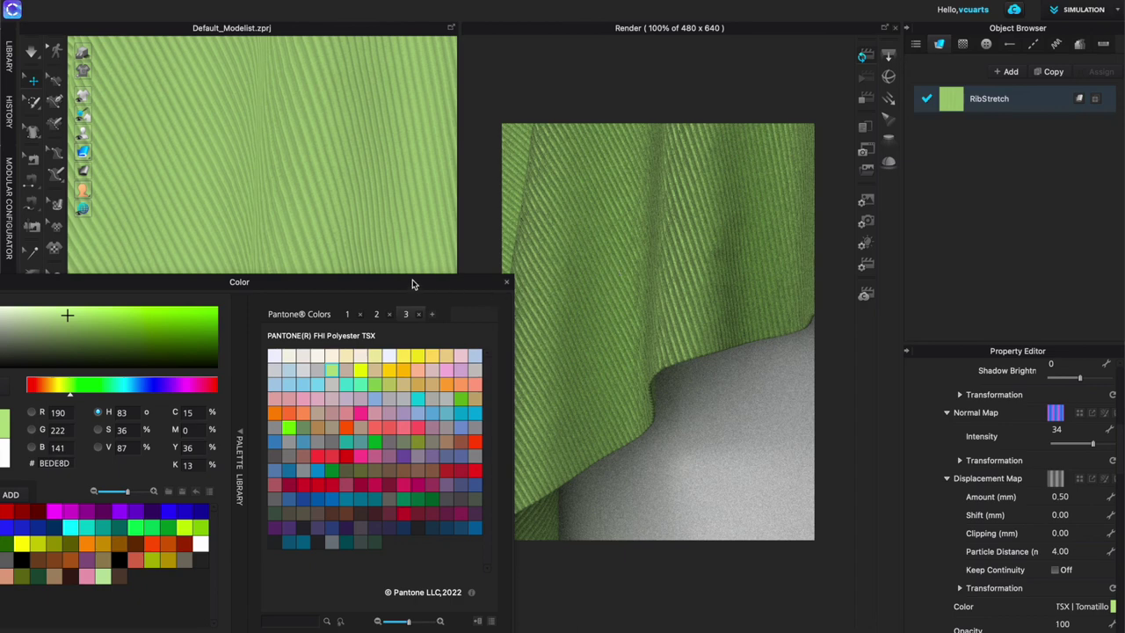
left_click_drag(413, 284, 308, 334)
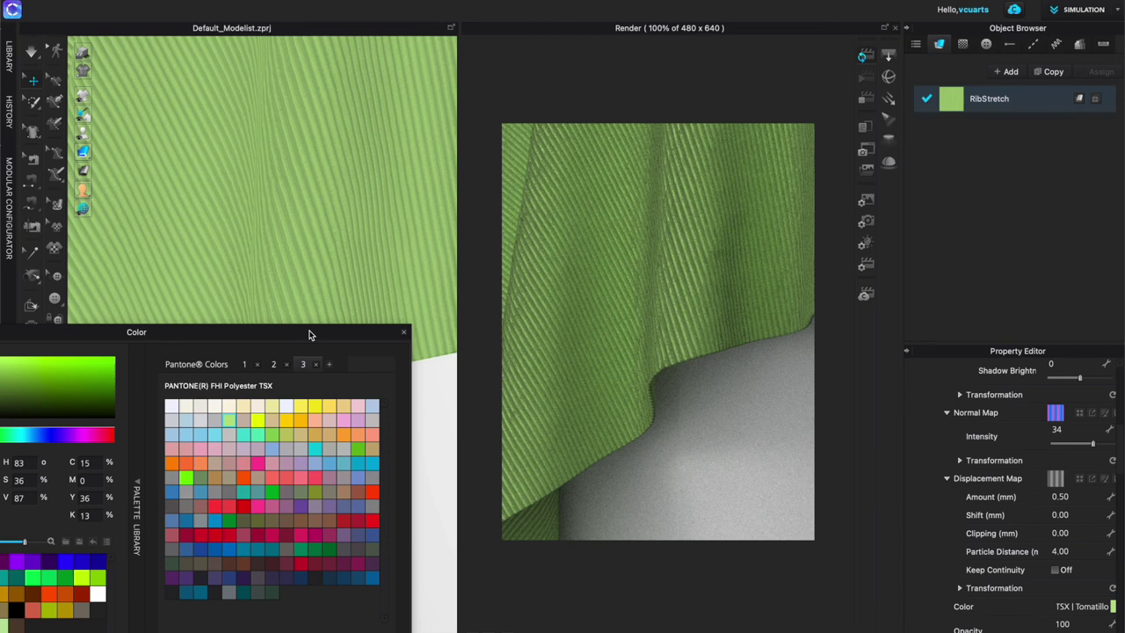
left_click_drag(308, 334, 561, 150)
left_click(400, 527)
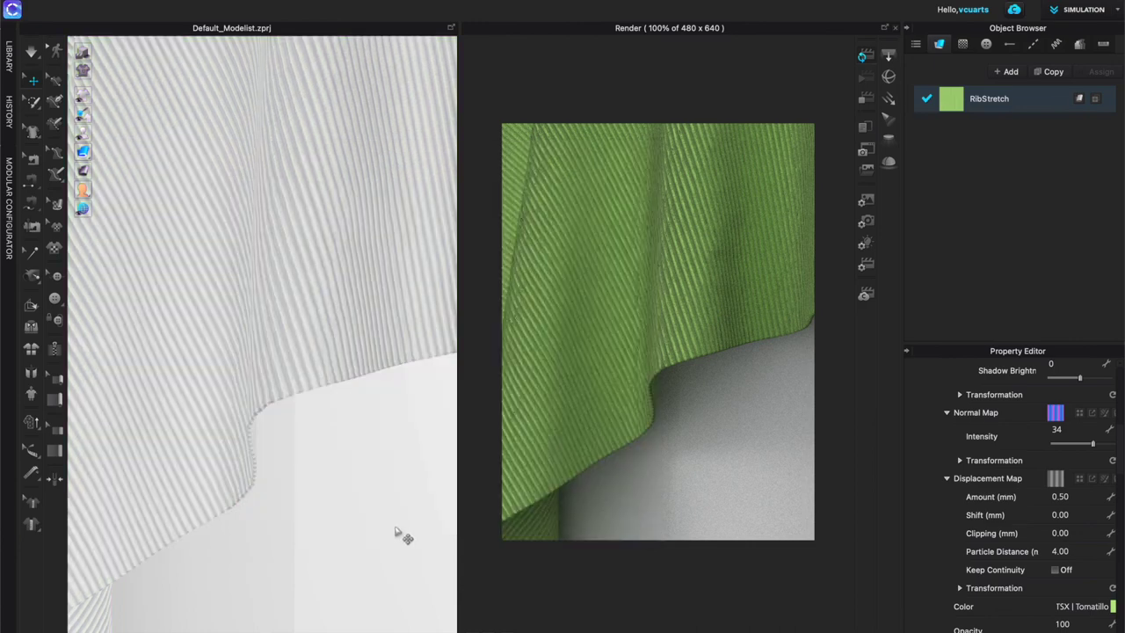
scroll(1035, 509, "up", 5)
left_click(1057, 435)
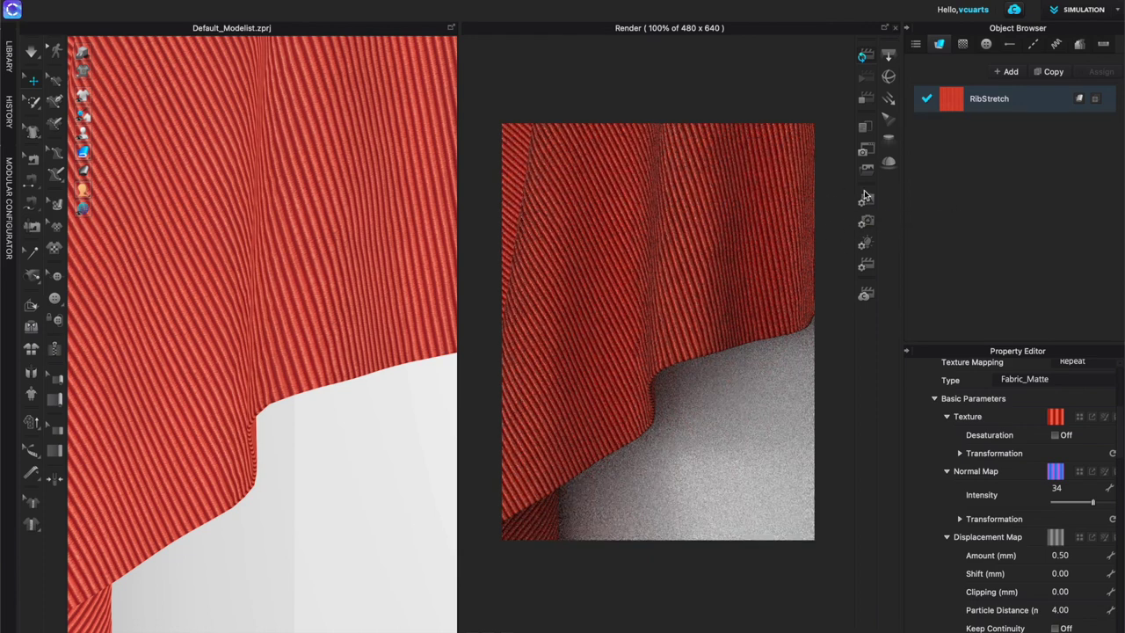
- Set the render image size to 800 pixels wide and 800 pixels high in the image/video properties
left_click(867, 201)
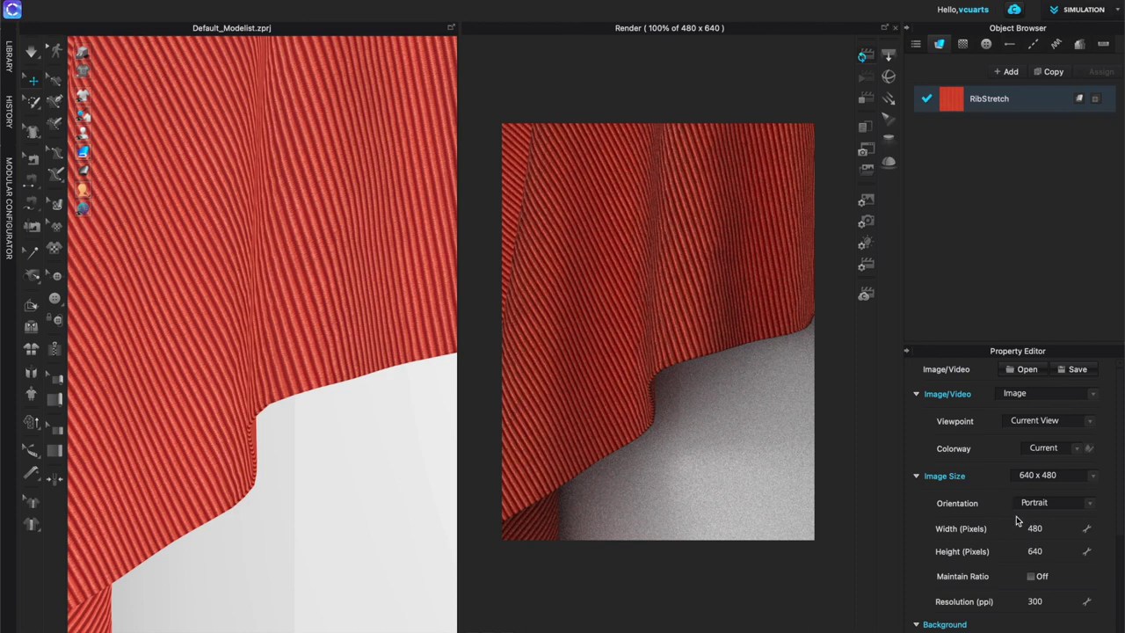
left_click(1036, 530)
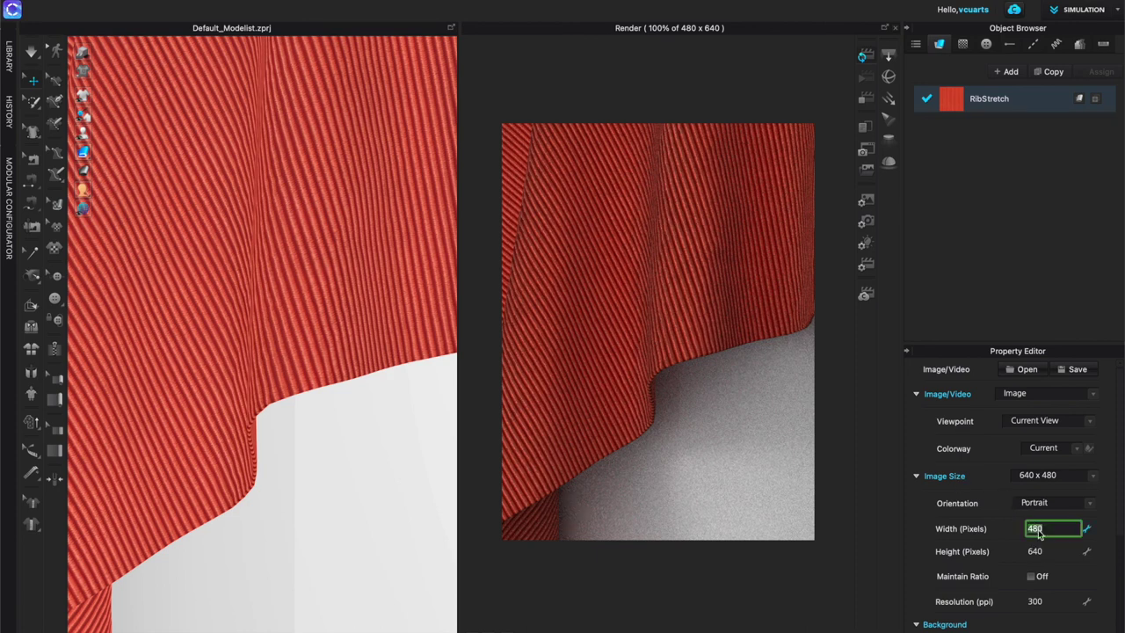
type("800")
left_click(1041, 552)
type("800")
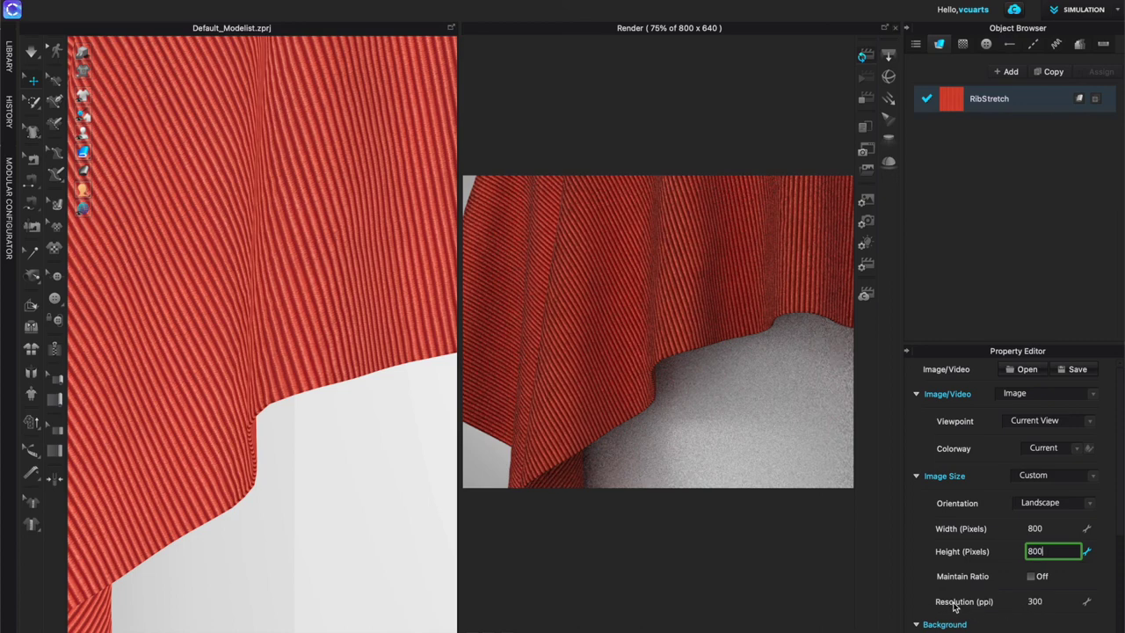
- Set the render image resolution to 150 ppi
left_click(1034, 603)
type("15")
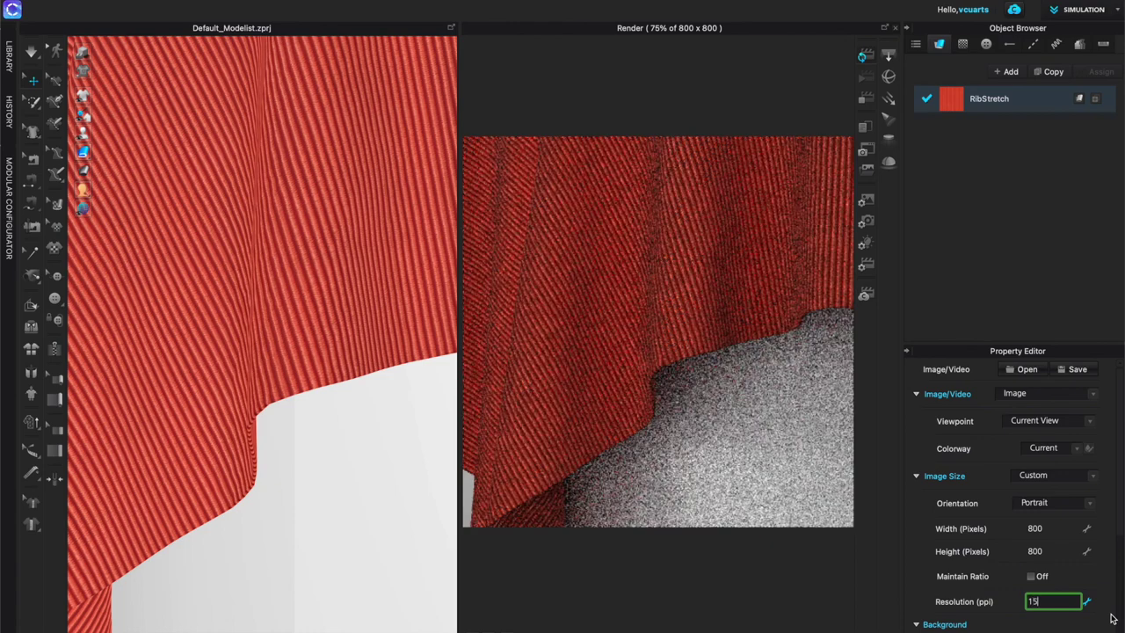
type("0")
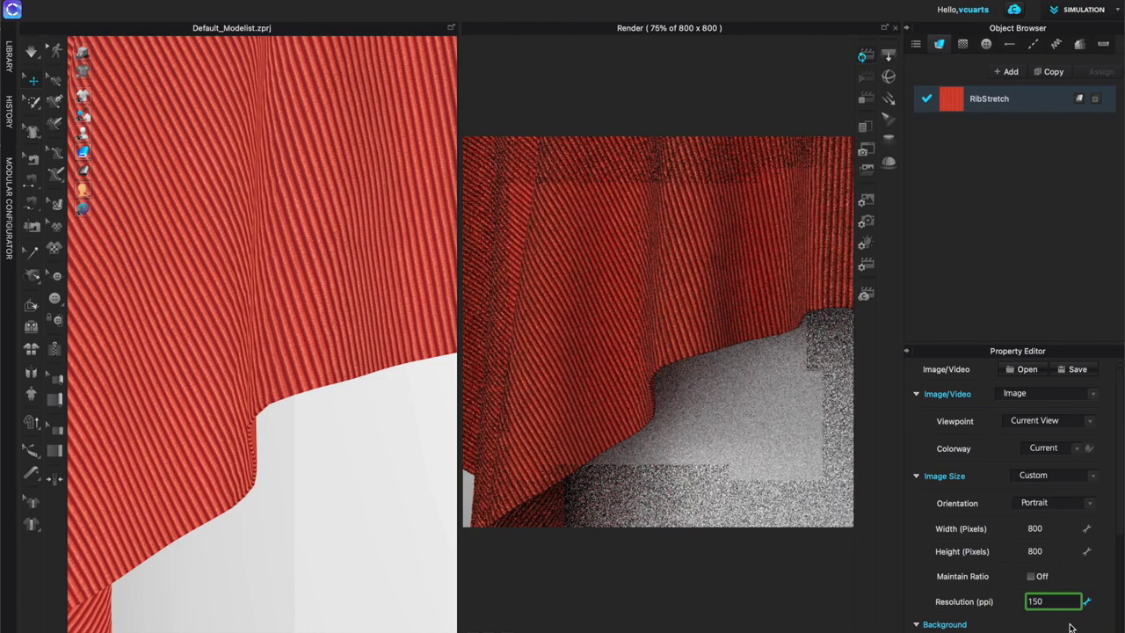
key("Return")
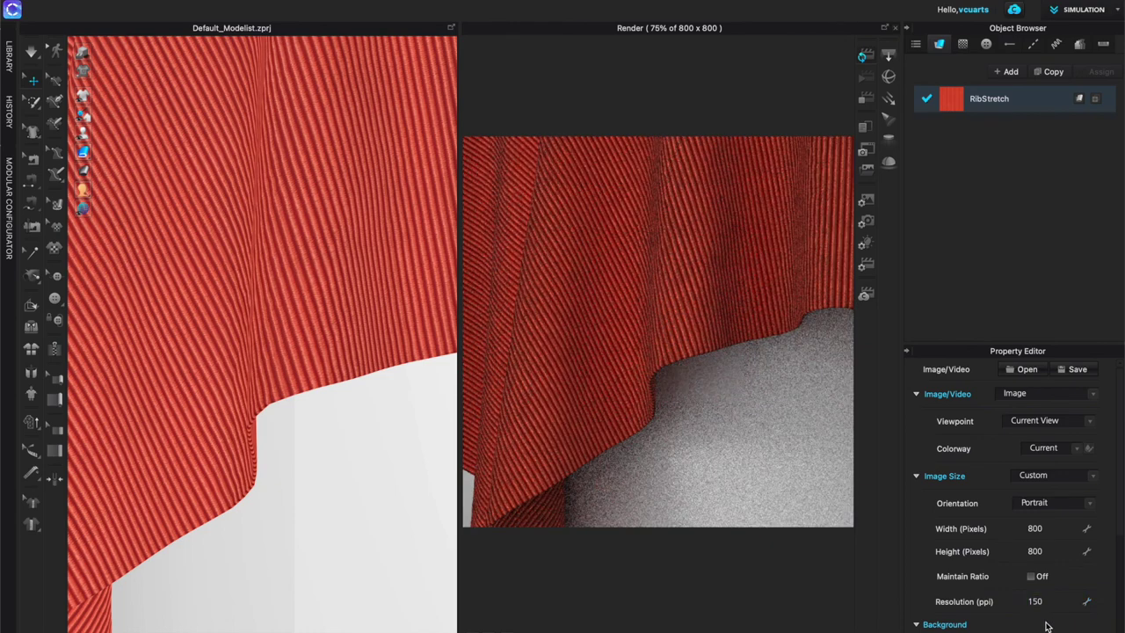
- Name the render output file RibDrape2 and choose the Desktop as its save location
scroll(1047, 626, "down", 5)
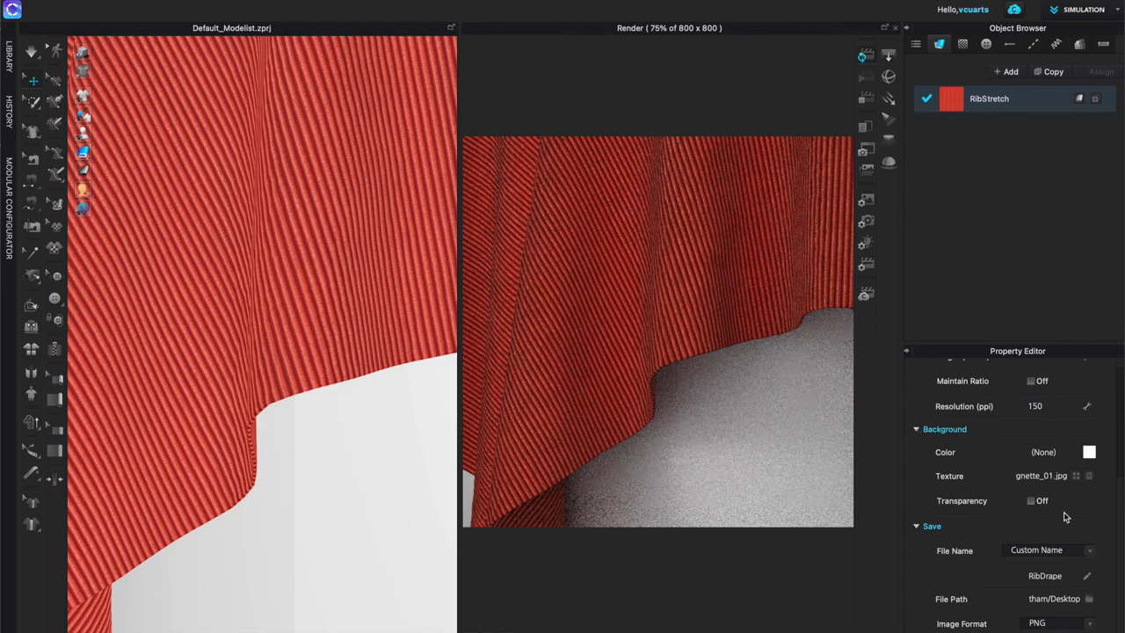
scroll(994, 567, "down", 1)
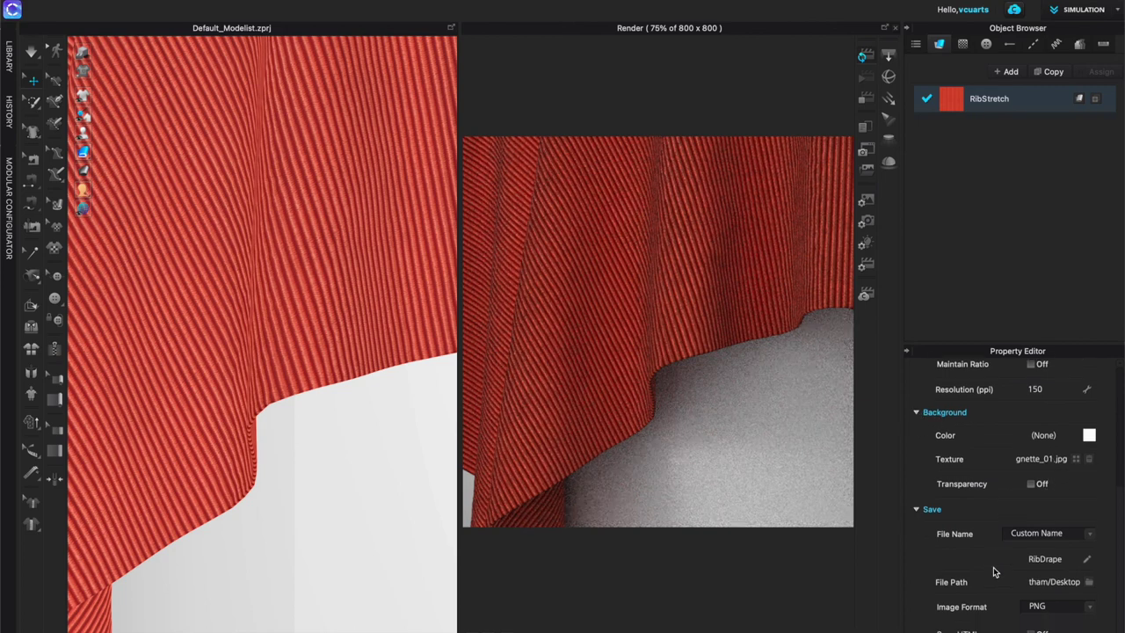
double_click(1043, 560)
type("RibDrape32")
left_click(1090, 585)
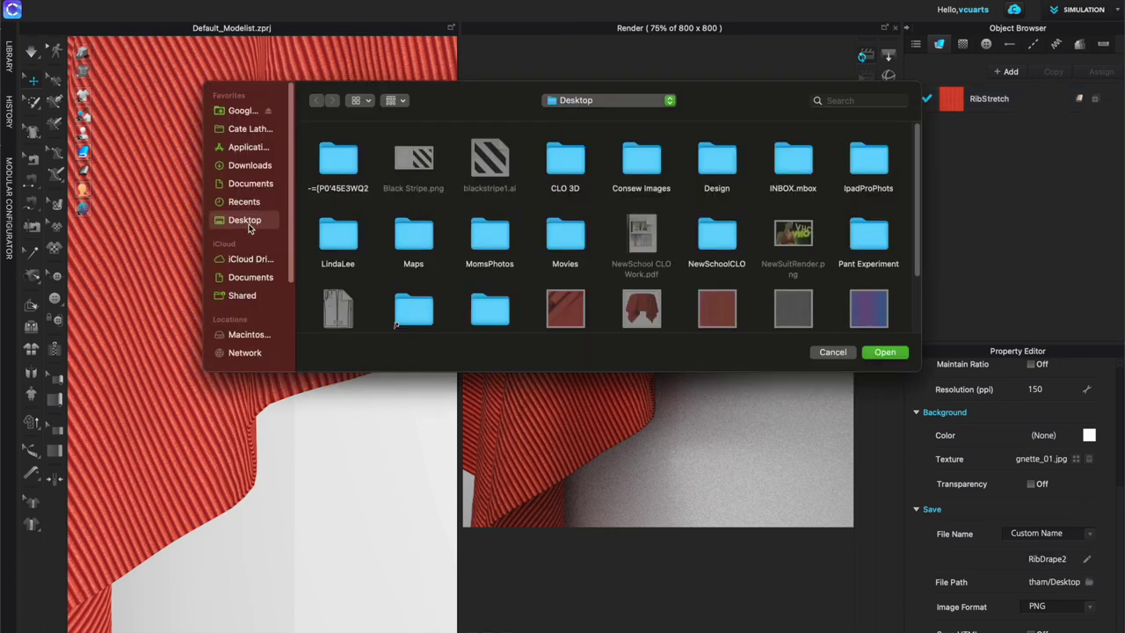
left_click(883, 355)
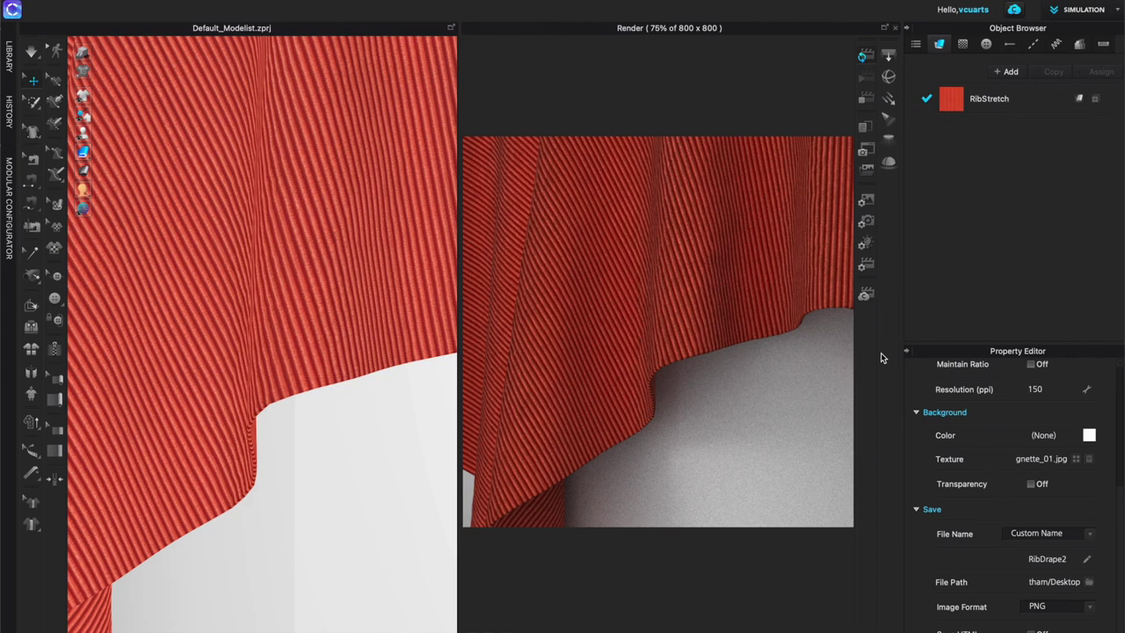
- Set the render's finish conditions to a noise threshold of 0.010 and a maximum render time of 50 minutes
left_click(866, 269)
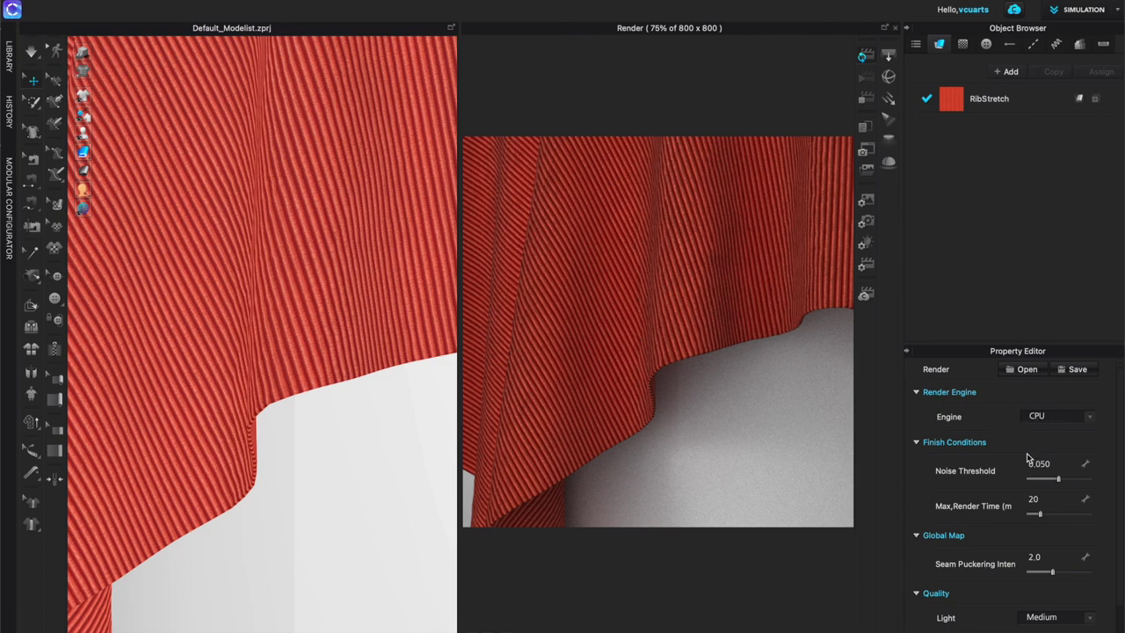
scroll(1006, 453, "down", 2)
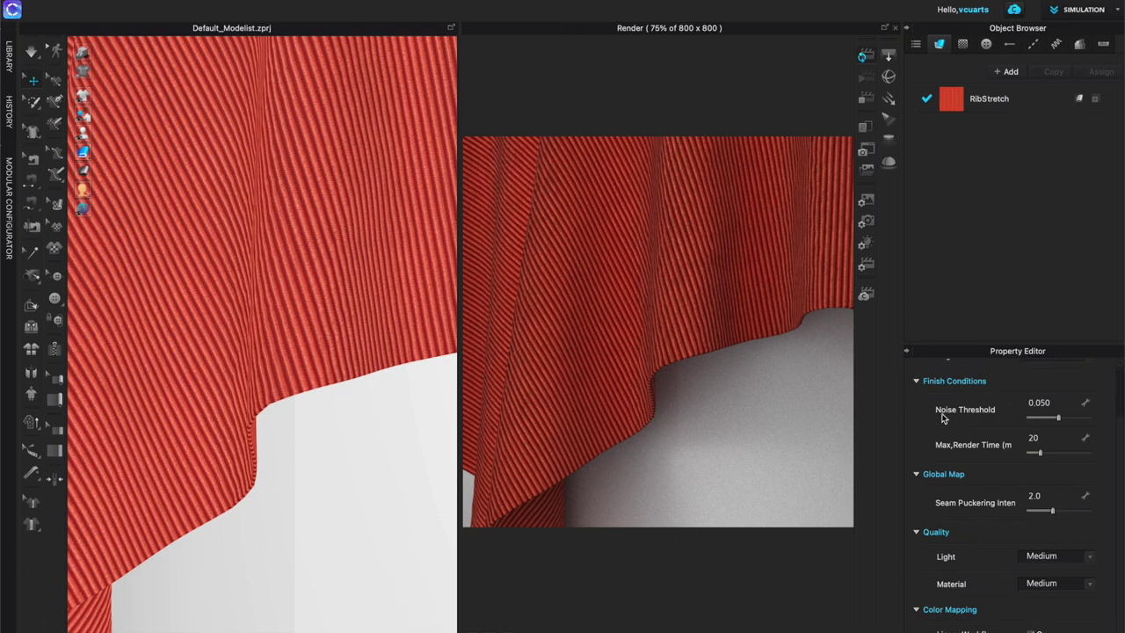
double_click(1036, 403)
key("BackSpace")
type(".01")
key("Return")
left_click_drag(1041, 453, 1059, 457)
- Set both the light and material render quality to Very High
left_click(1033, 559)
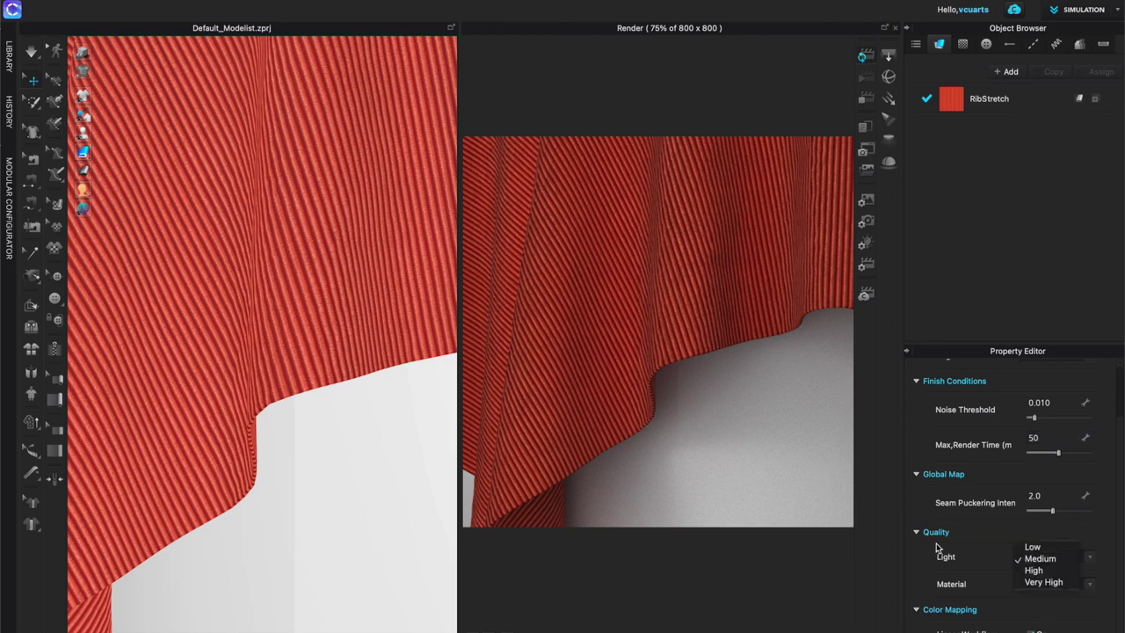
left_click(1059, 582)
left_click(1058, 586)
left_click(1046, 609)
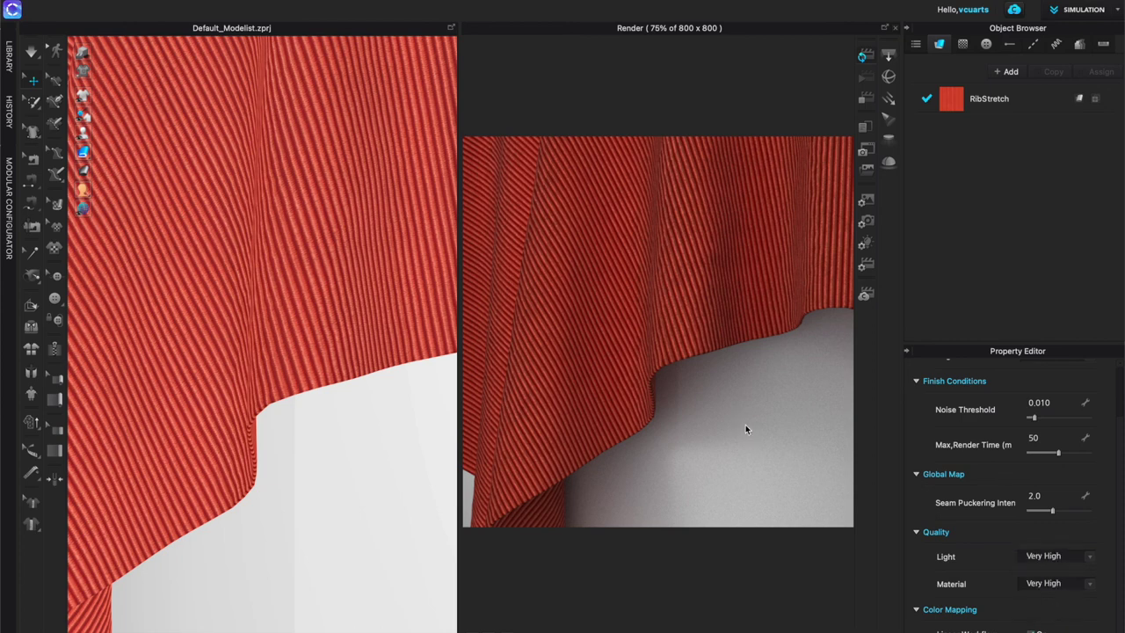